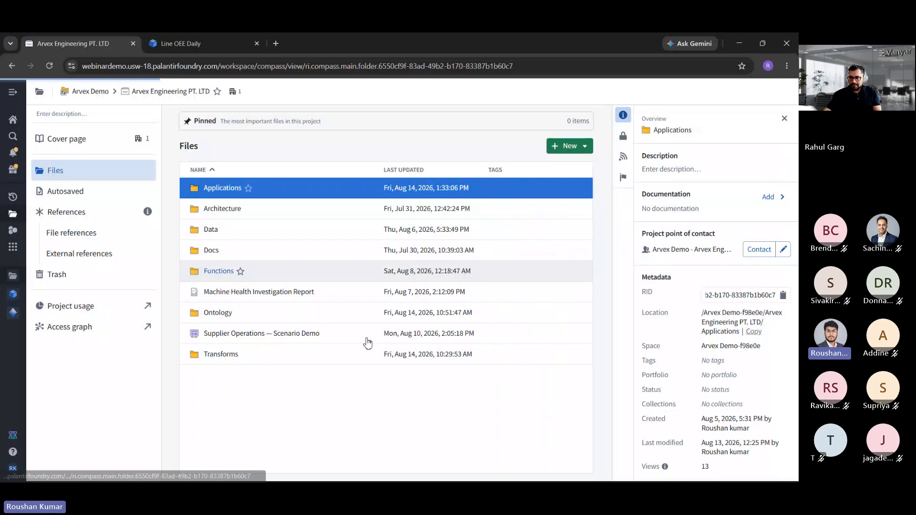
Create a new Workshop module in the Applications folder
{"action": "right_click", "coordinate": [258, 198]}
{"action": "mouse_move", "coordinate": [305, 225]}
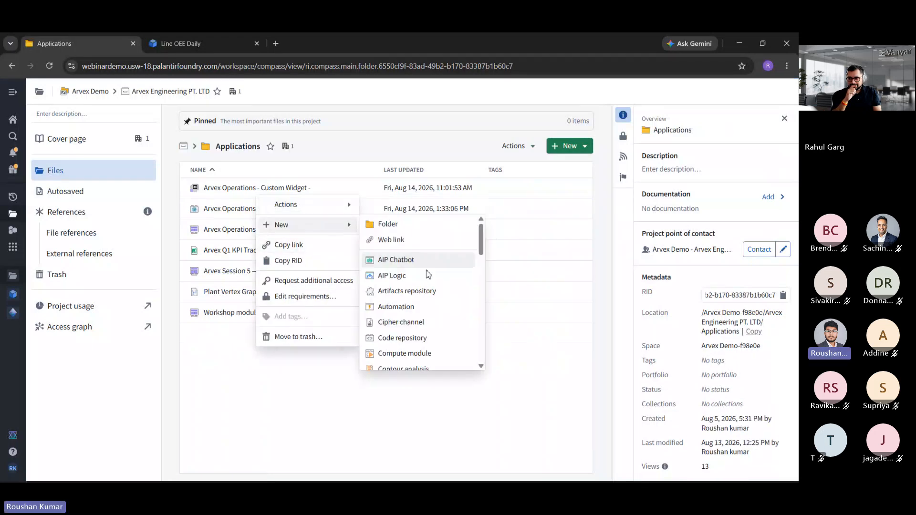
{"action": "scroll", "coordinate": [429, 274], "scroll_direction": "down", "scroll_amount": 10}
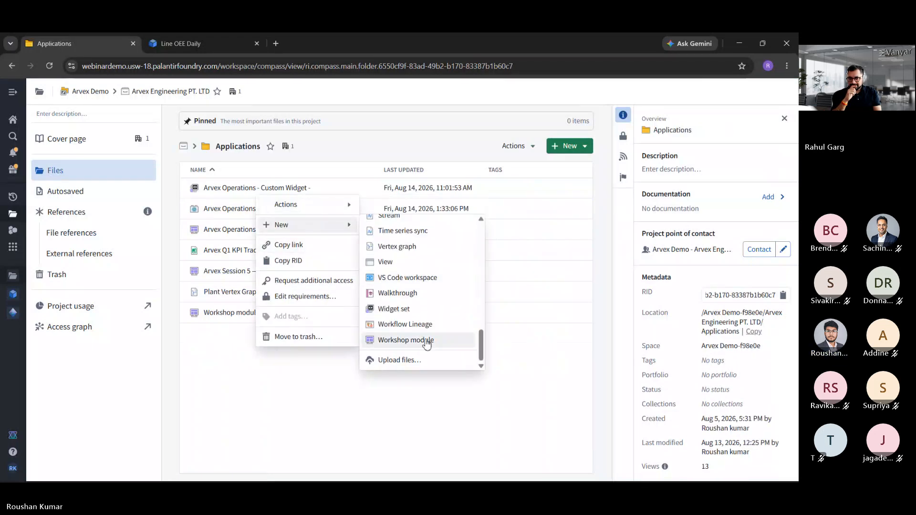
{"action": "left_click", "coordinate": [406, 340]}
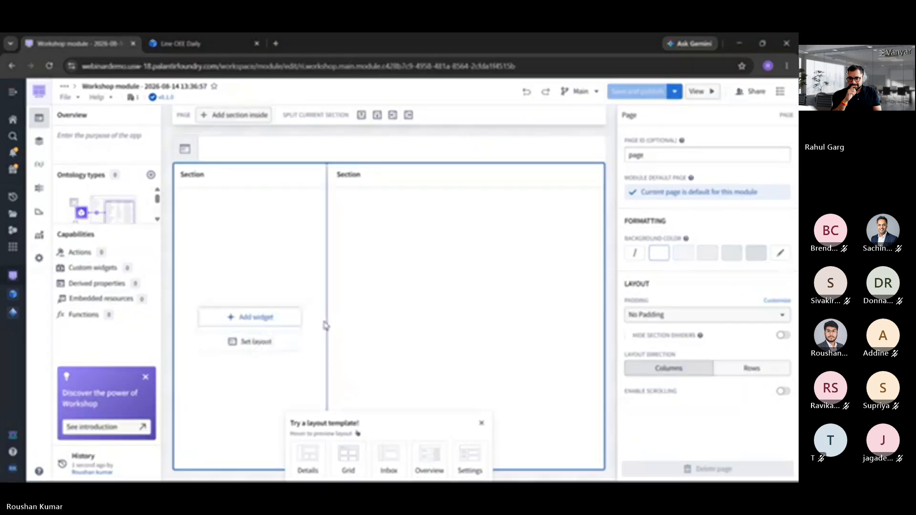
Review the new module's version publishing options and its available branches
{"action": "mouse_move", "coordinate": [493, 356]}
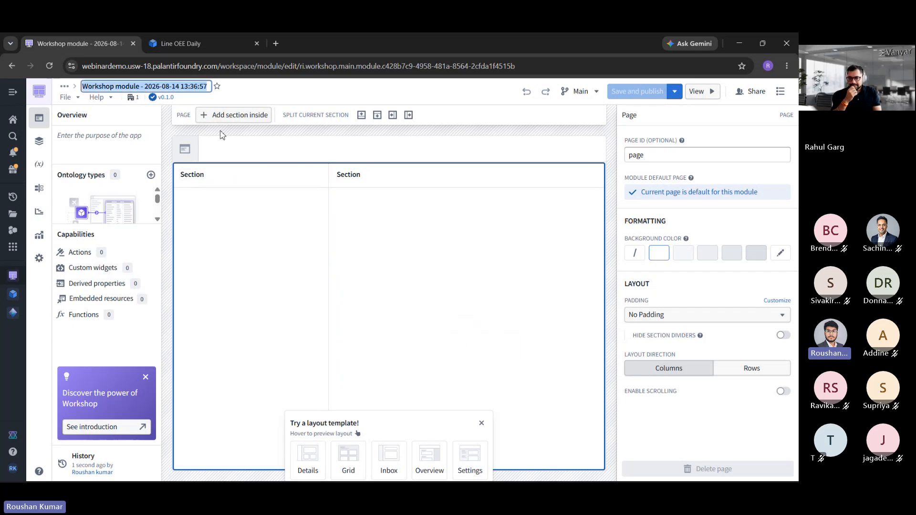
{"action": "left_click", "coordinate": [162, 99]}
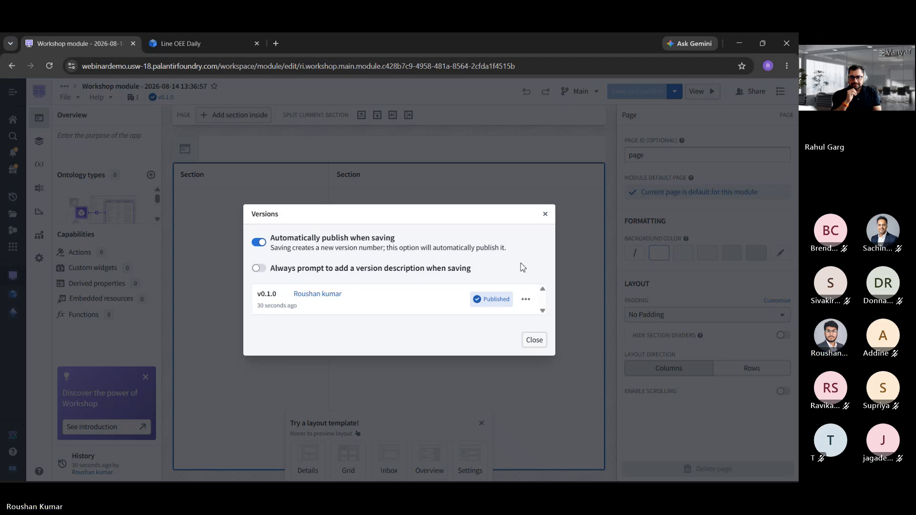
{"action": "left_click", "coordinate": [545, 214]}
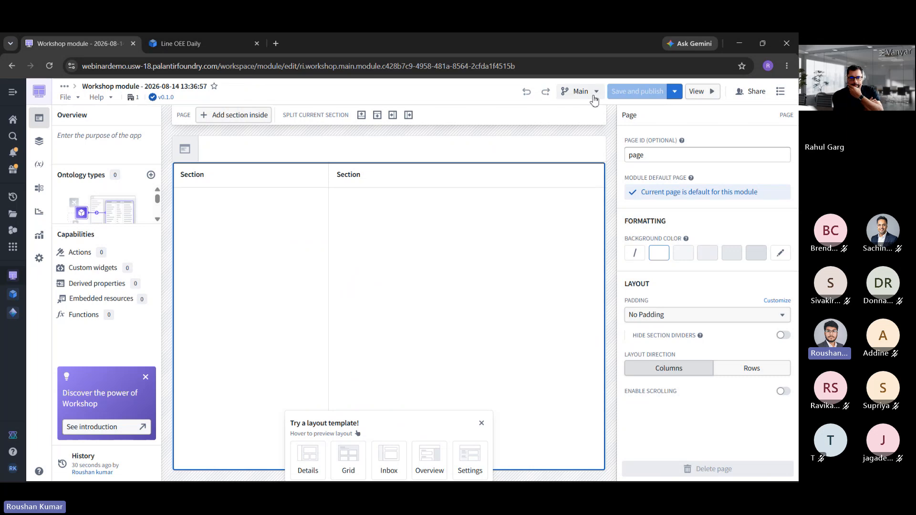
{"action": "left_click", "coordinate": [589, 96]}
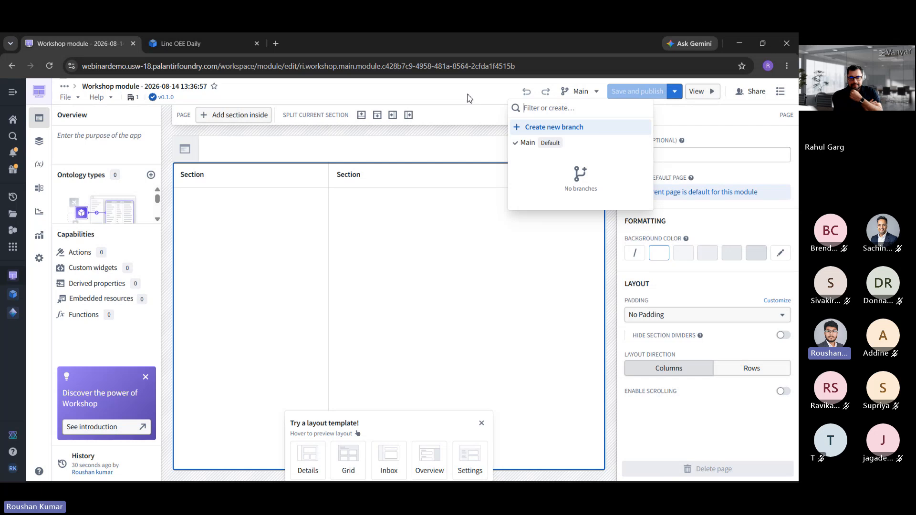
{"action": "left_click", "coordinate": [481, 99]}
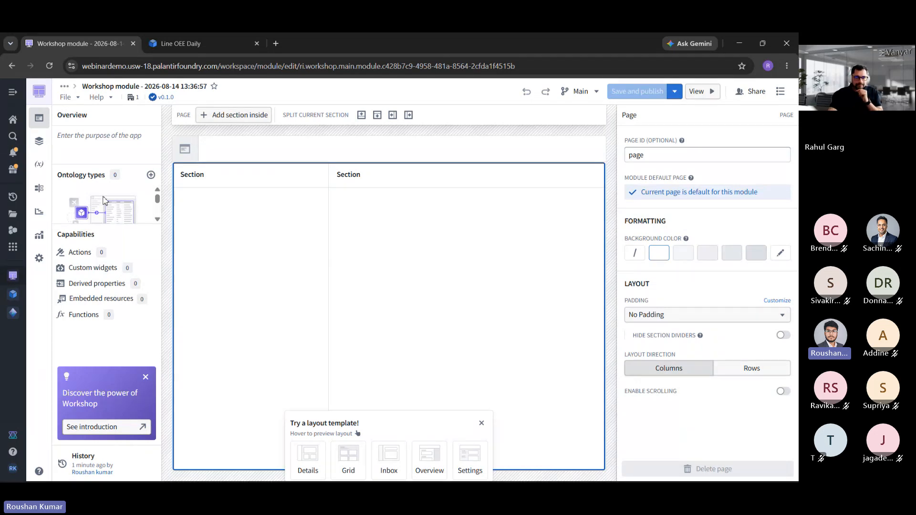
Examine the module's layout tree and the variable types that can be created, including object set, Boolean and timestamp
{"action": "left_click", "coordinate": [40, 142]}
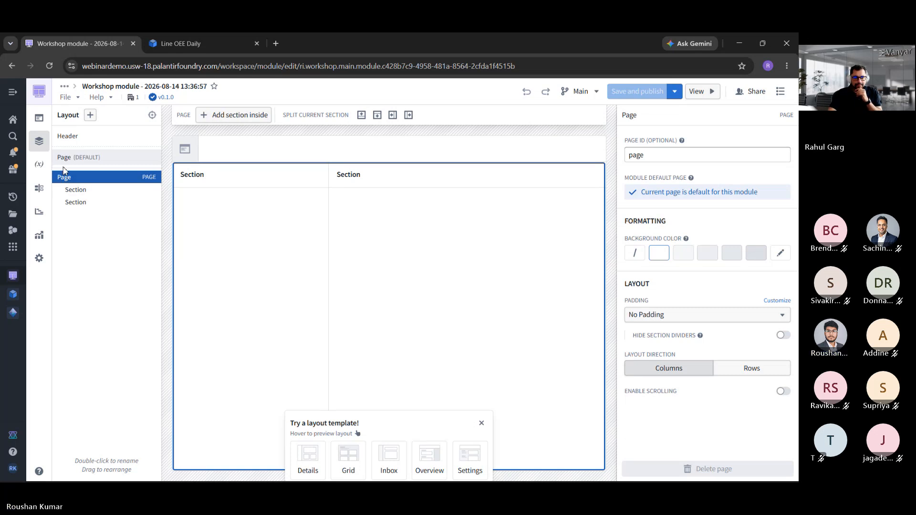
{"action": "left_click", "coordinate": [39, 164]}
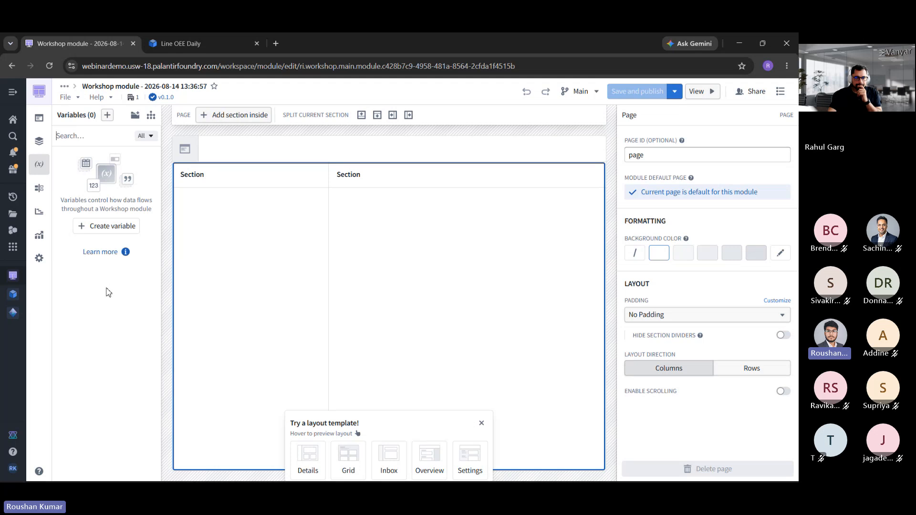
{"action": "left_click", "coordinate": [108, 116]}
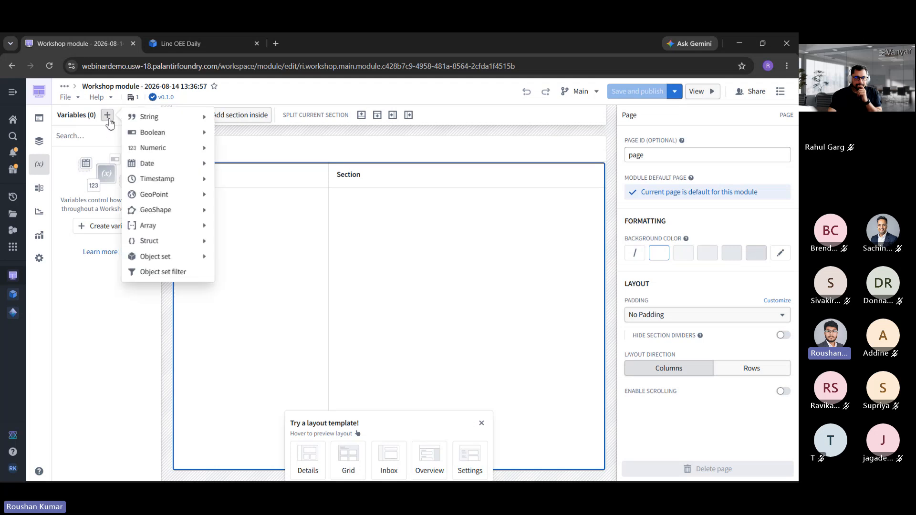
{"action": "mouse_move", "coordinate": [186, 252]}
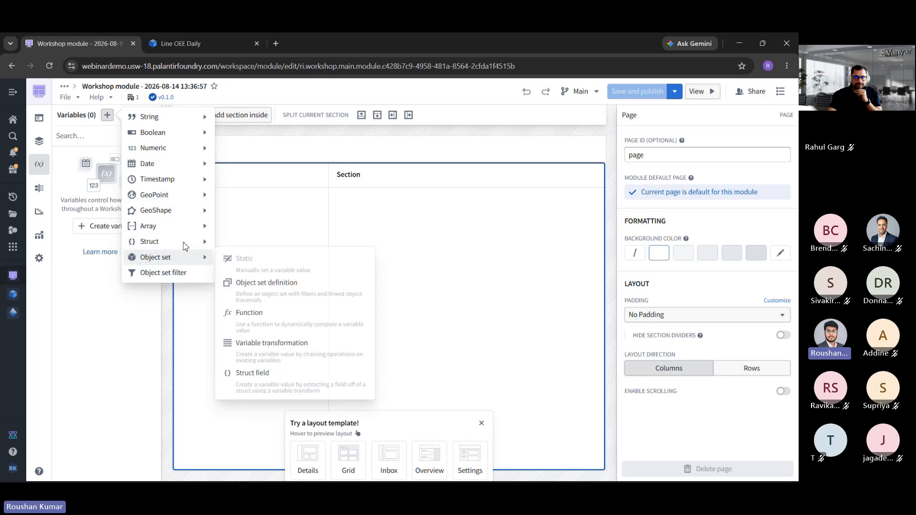
{"action": "mouse_move", "coordinate": [189, 137]}
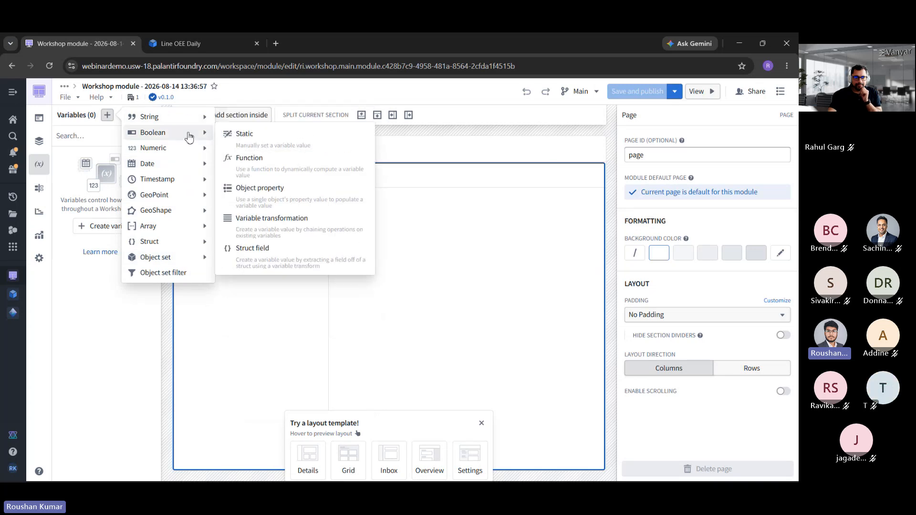
{"action": "mouse_move", "coordinate": [187, 183]}
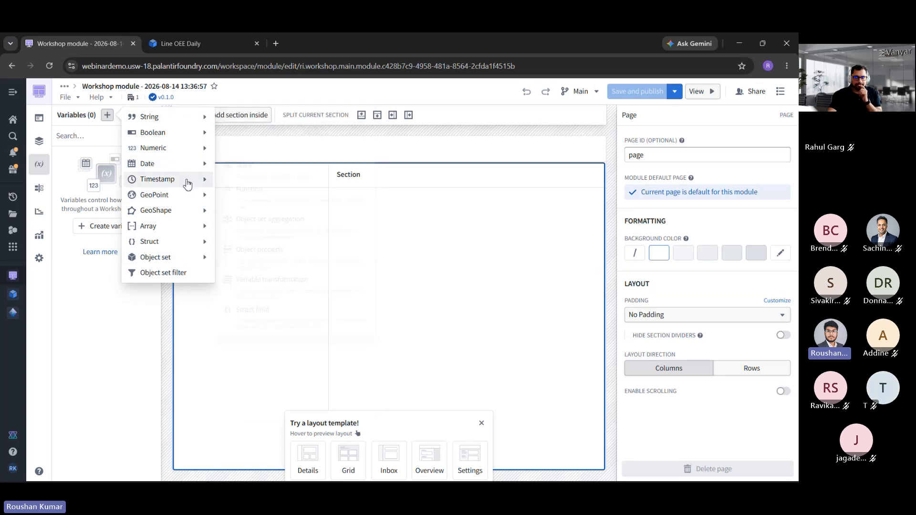
{"action": "mouse_move", "coordinate": [186, 200]}
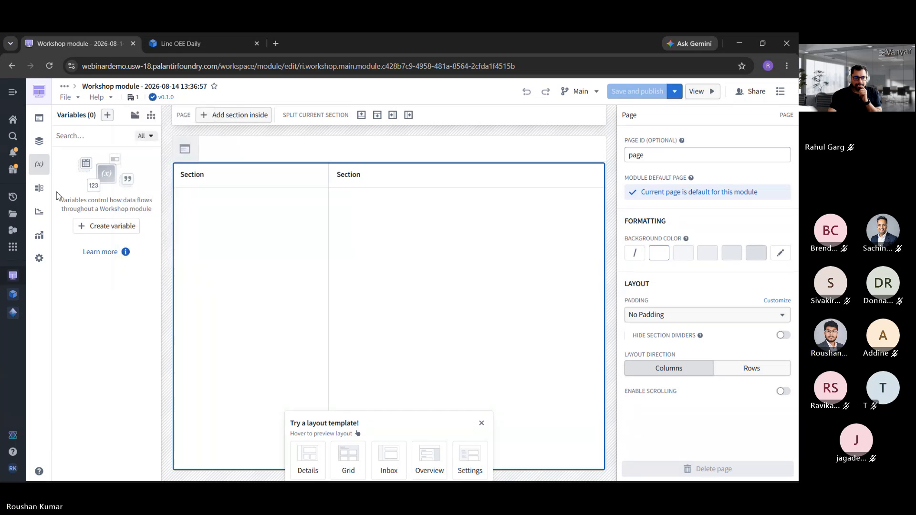
Look over the module's changelog, page load analysis and usage metrics
{"action": "left_click", "coordinate": [39, 188]}
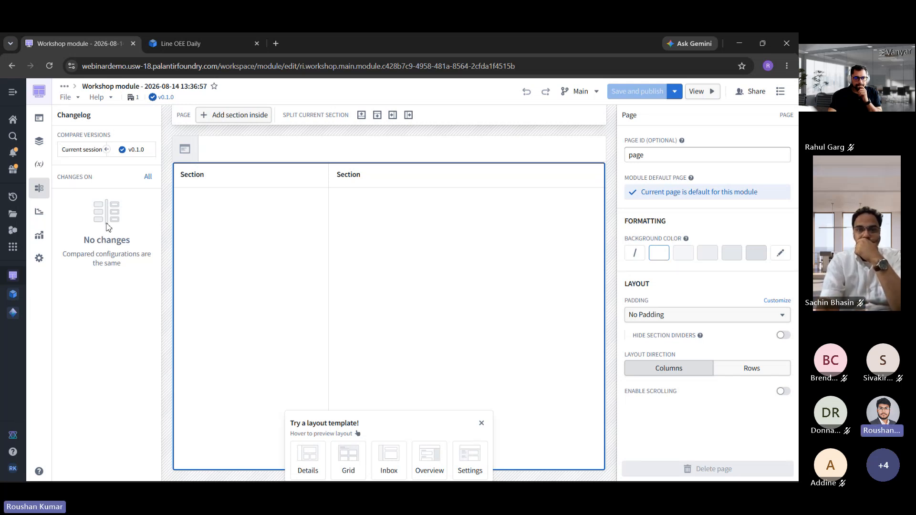
{"action": "left_click", "coordinate": [34, 218]}
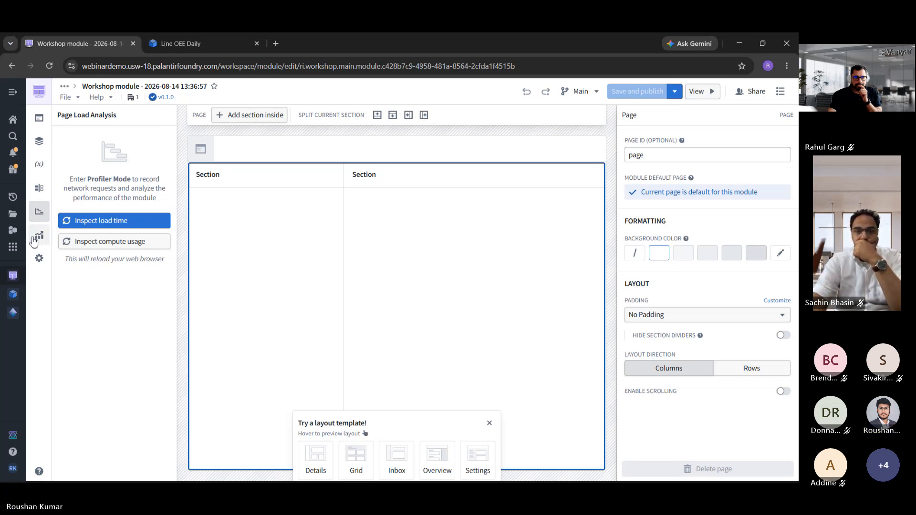
{"action": "left_click", "coordinate": [34, 242]}
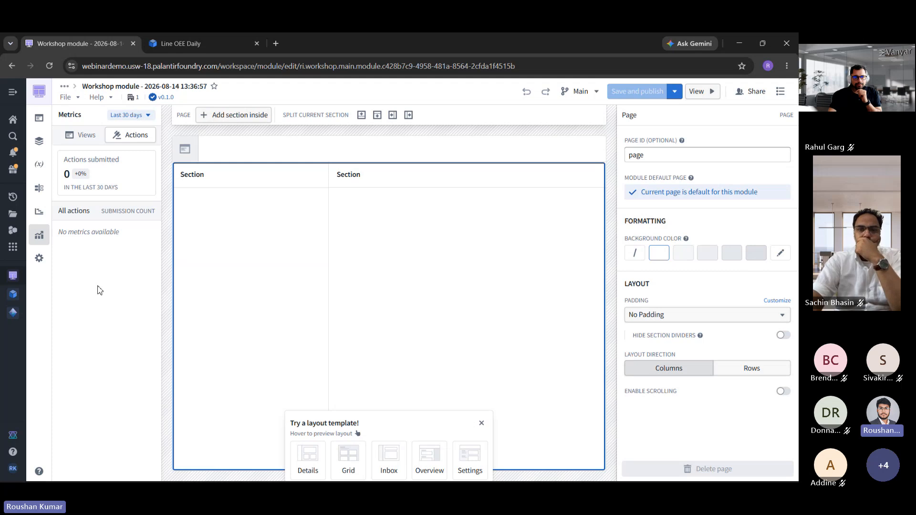
Examine the module settings, covering the title, theme, saved colors, typography, text direction and page options
{"action": "left_click", "coordinate": [40, 256]}
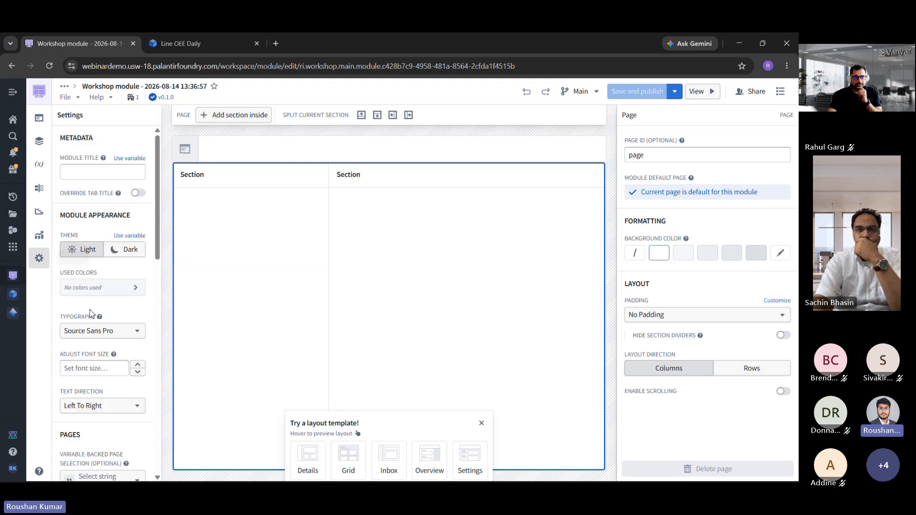
{"action": "left_click", "coordinate": [99, 176]}
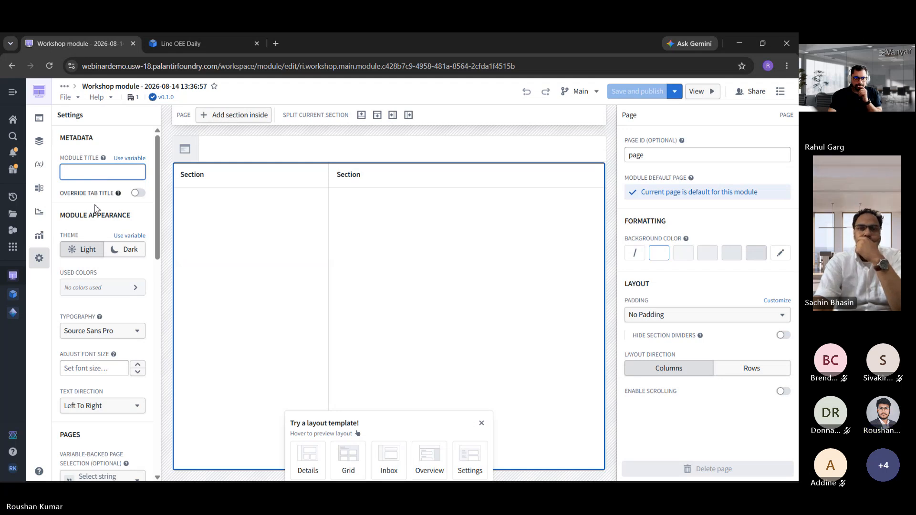
{"action": "scroll", "coordinate": [113, 207], "scroll_direction": "down", "scroll_amount": 1}
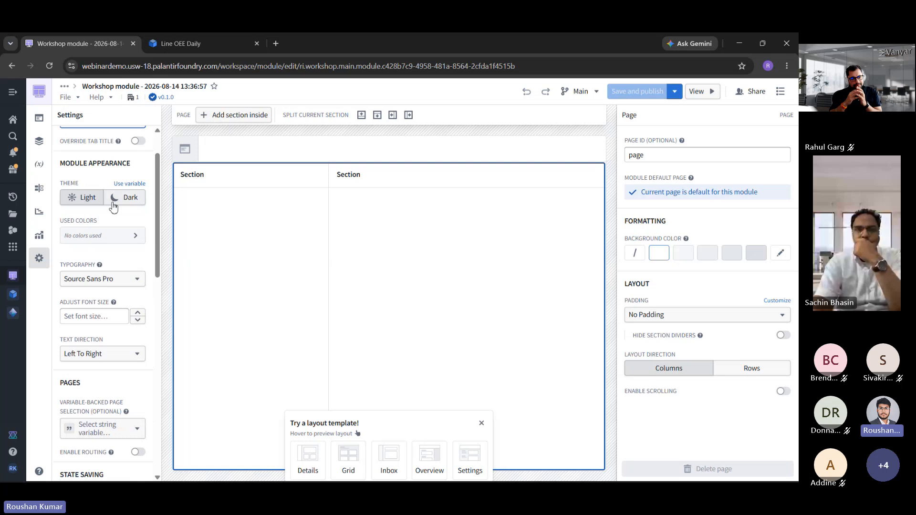
{"action": "left_click", "coordinate": [113, 206]}
{"action": "left_click", "coordinate": [127, 231]}
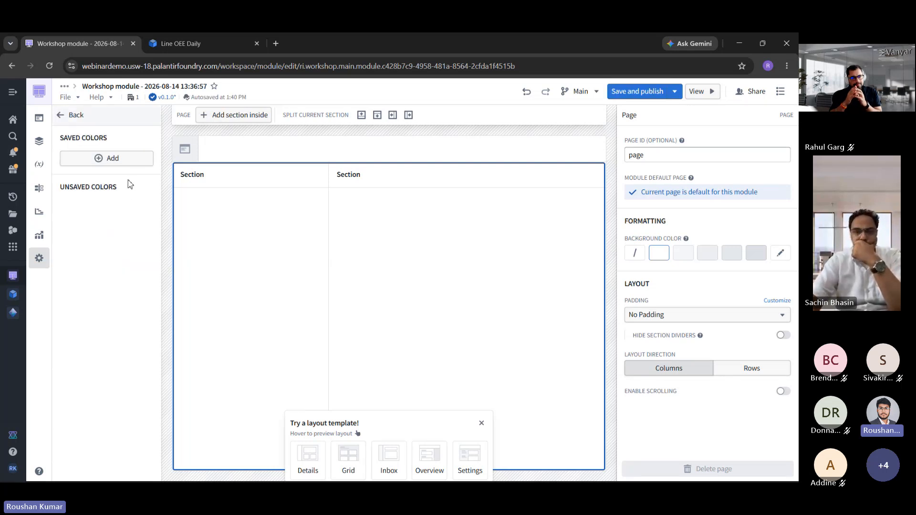
{"action": "key", "text": "Escape"}
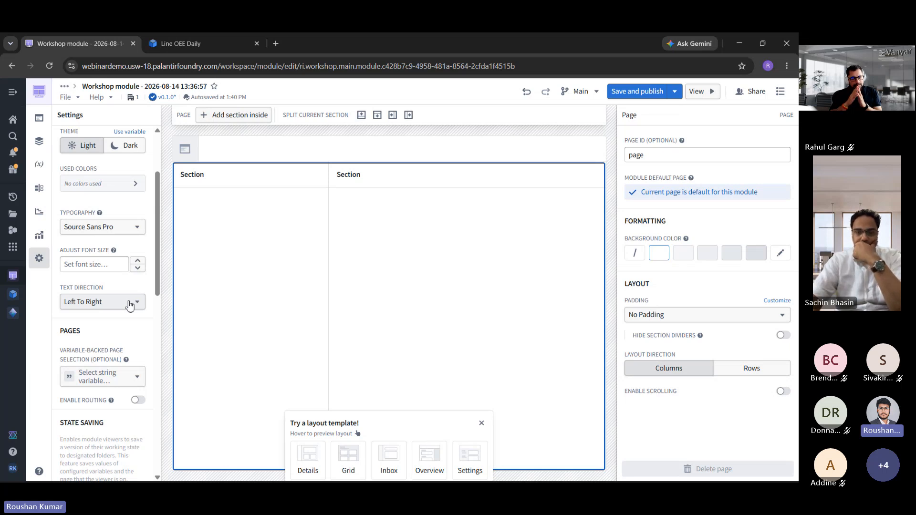
{"action": "left_click", "coordinate": [116, 189]}
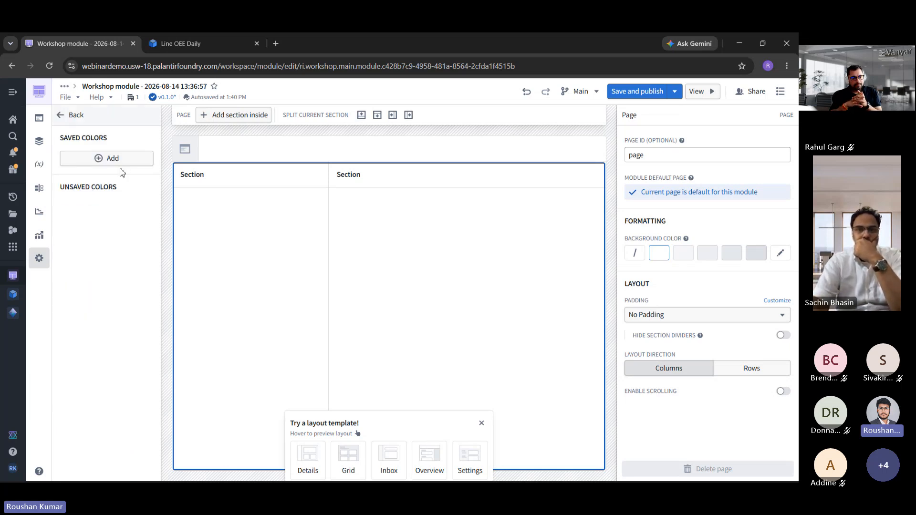
{"action": "left_click", "coordinate": [61, 116]}
{"action": "scroll", "coordinate": [106, 286], "scroll_direction": "down", "scroll_amount": 1}
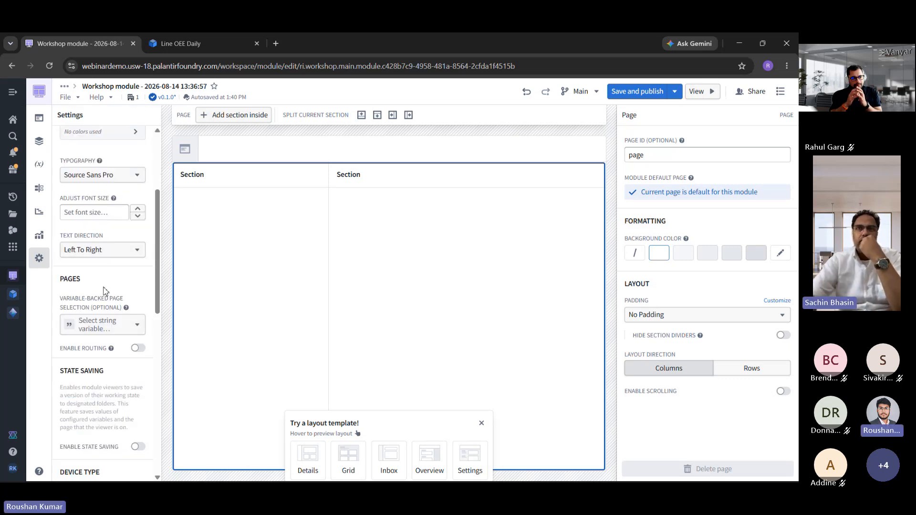
{"action": "scroll", "coordinate": [106, 289], "scroll_direction": "up", "scroll_amount": 1}
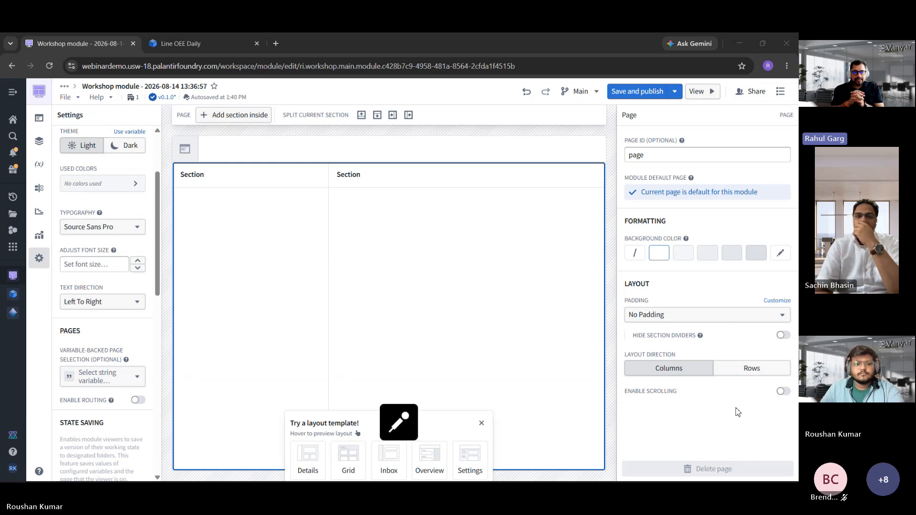
Hide the module settings and delete the narrower 300 px section from the page
{"action": "mouse_move", "coordinate": [515, 401]}
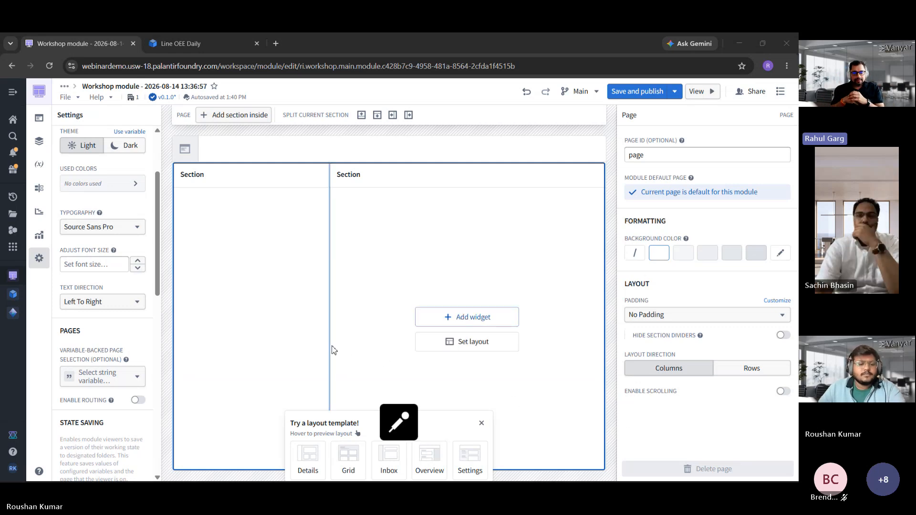
{"action": "left_click", "coordinate": [39, 258]}
{"action": "mouse_move", "coordinate": [88, 322]}
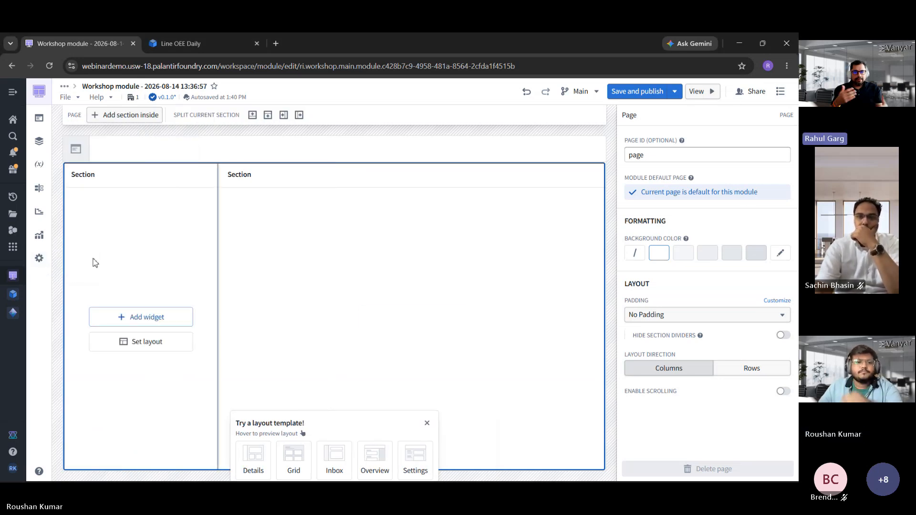
{"action": "left_click", "coordinate": [95, 263]}
{"action": "left_click", "coordinate": [258, 240]}
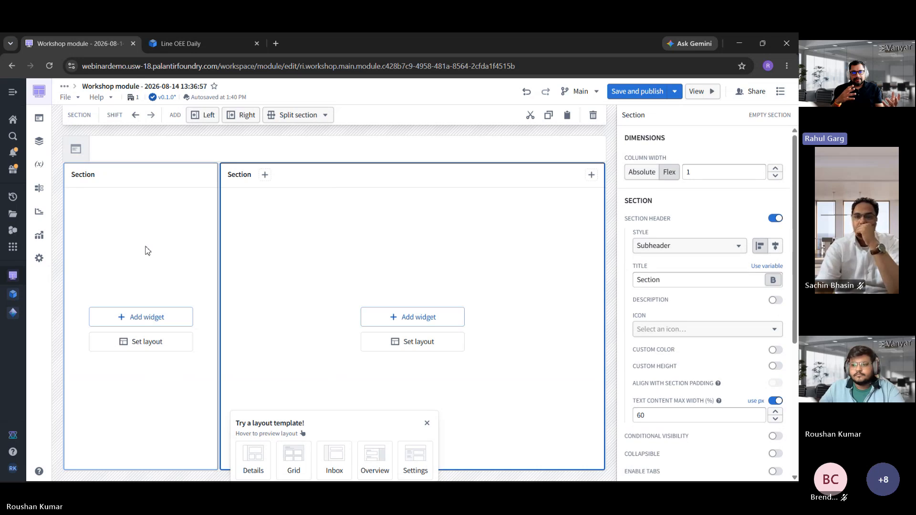
{"action": "left_click", "coordinate": [148, 249]}
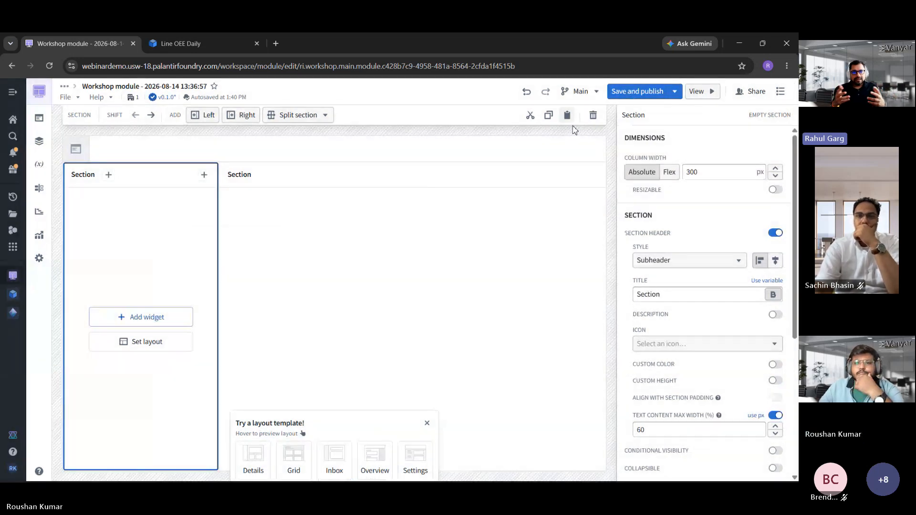
{"action": "left_click", "coordinate": [593, 115]}
Disable the module header and set the remaining section's header style to Header
{"action": "left_click", "coordinate": [339, 152]}
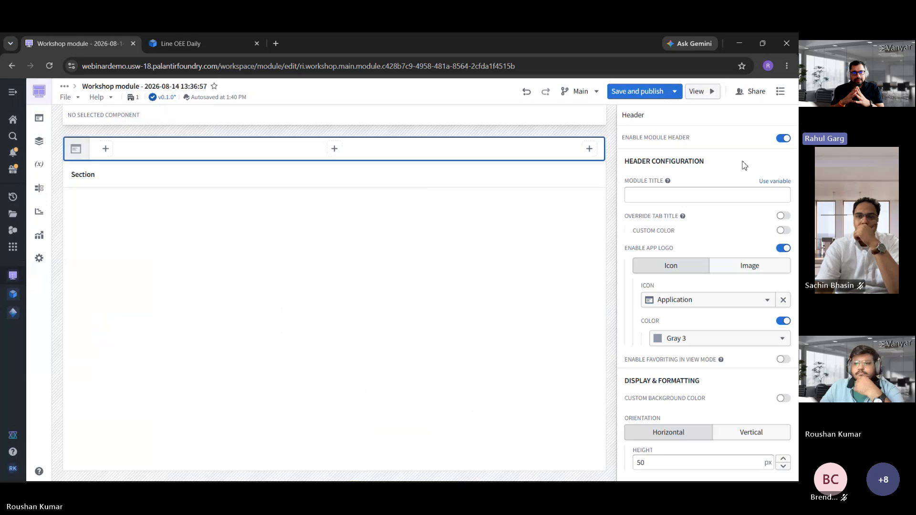
{"action": "left_click", "coordinate": [783, 138]}
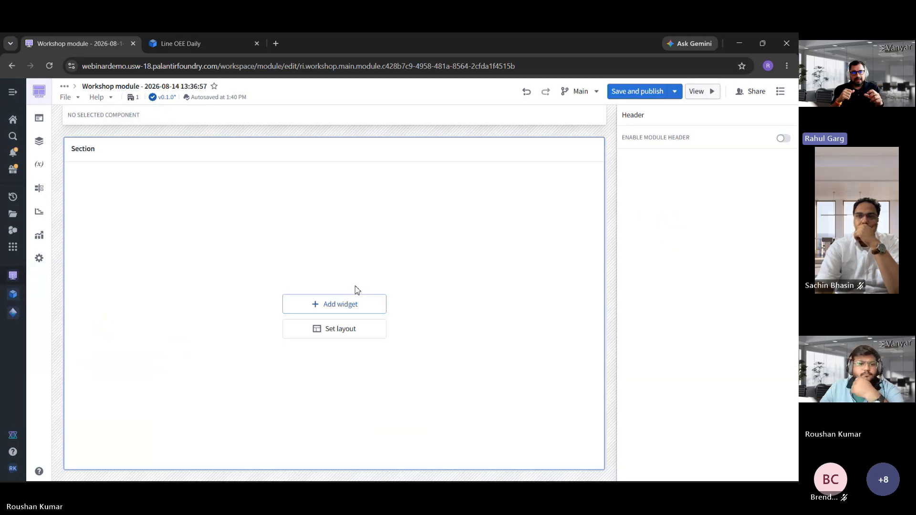
{"action": "left_click", "coordinate": [343, 268]}
{"action": "left_click_drag", "start_coordinate": [343, 268], "coordinate": [413, 345]}
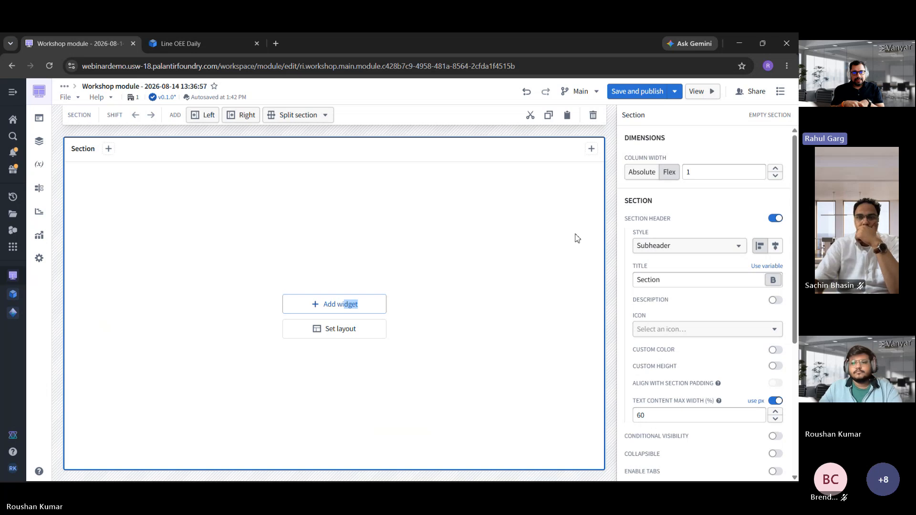
{"action": "left_click", "coordinate": [641, 247]}
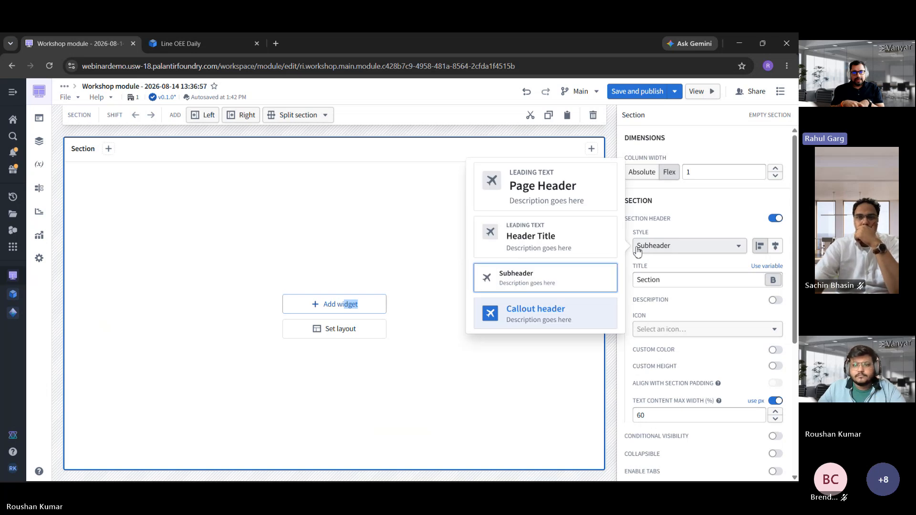
{"action": "left_click", "coordinate": [590, 249]}
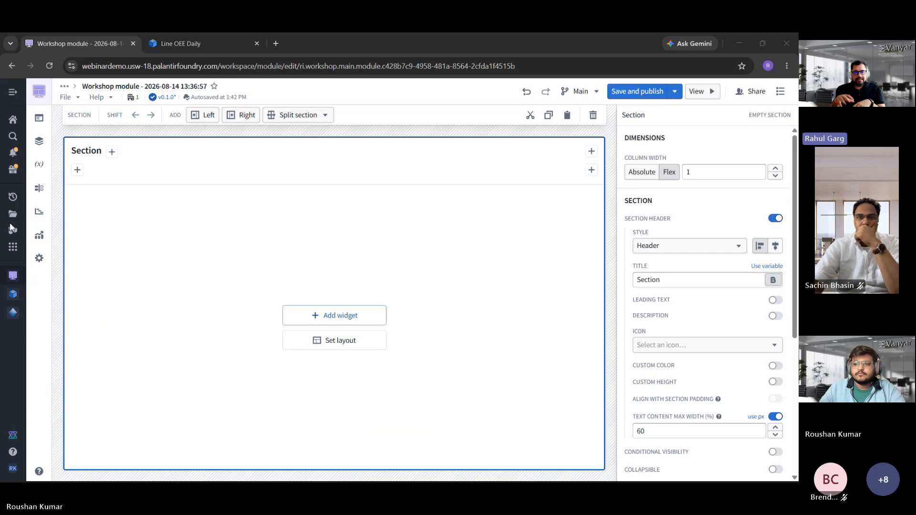
Set the section header's title to "Arvex Operational Suite"
{"action": "left_click", "coordinate": [709, 286]}
{"action": "double_click", "coordinate": [710, 288]}
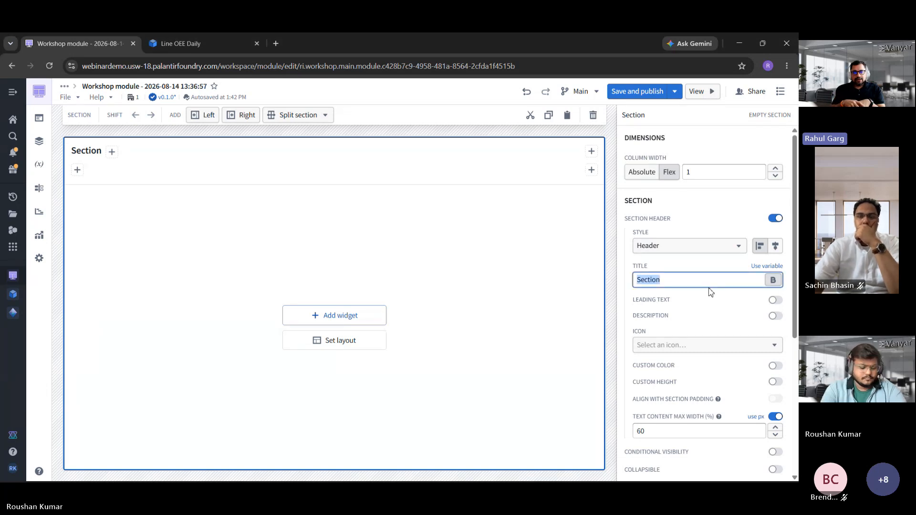
{"action": "type", "text": "Arvex"}
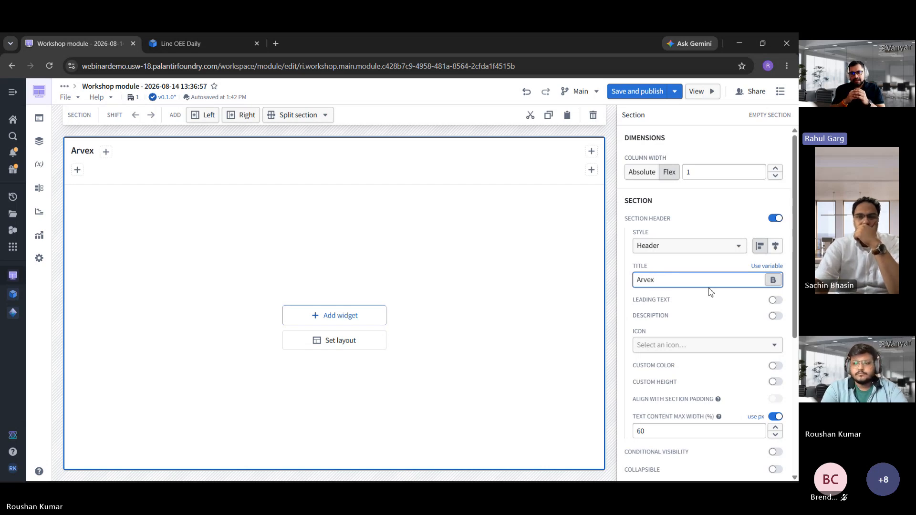
{"action": "type", "text": " Operational "}
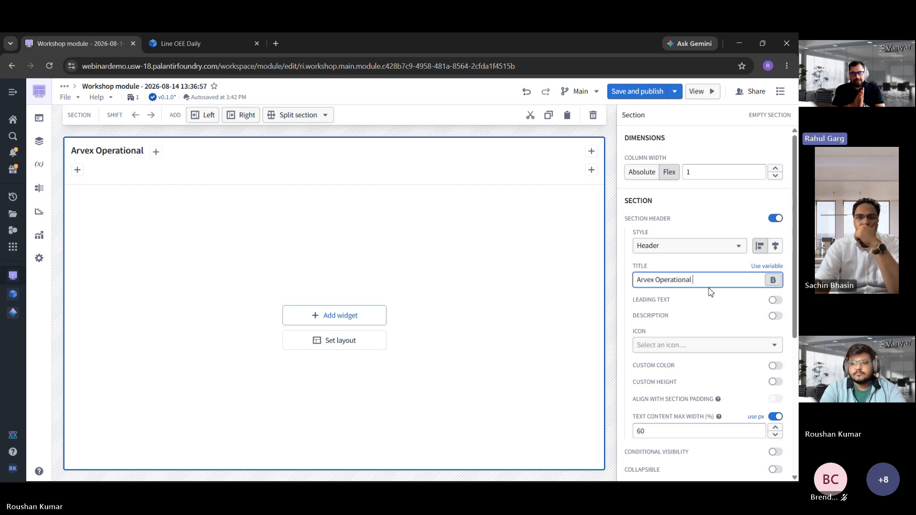
{"action": "type", "text": "Suit"}
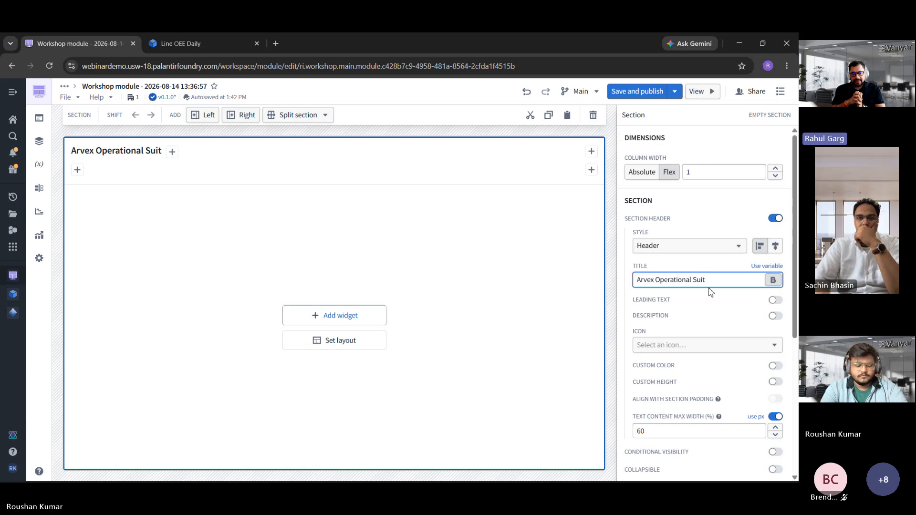
{"action": "type", "text": "e"}
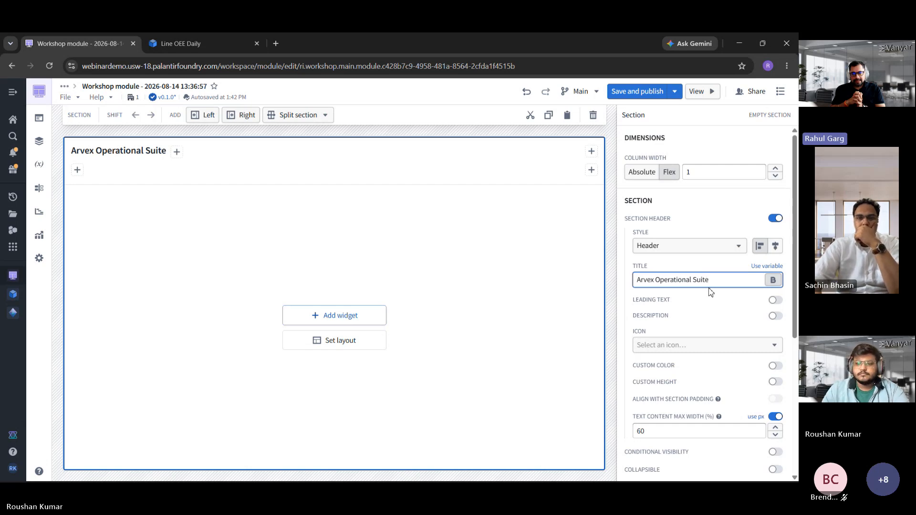
Enable leading text in the section header and set it to "Avex"
{"action": "left_click", "coordinate": [775, 300]}
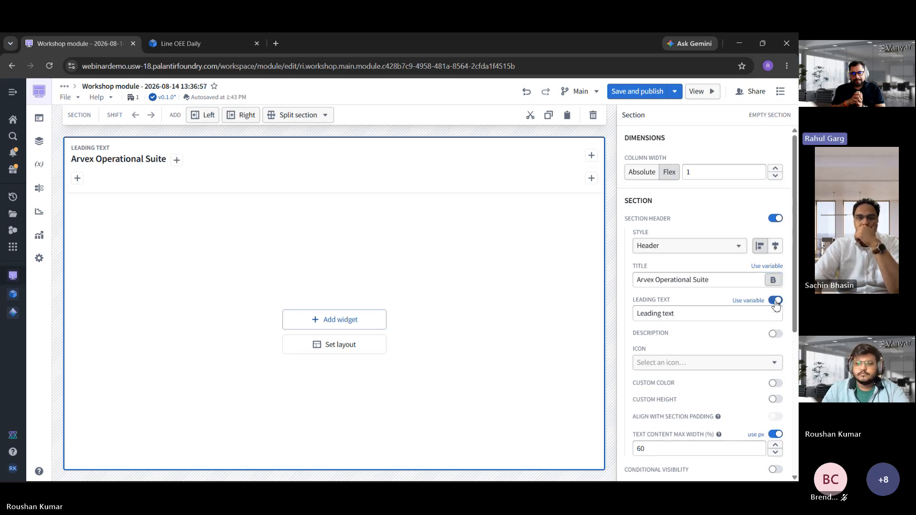
{"action": "left_click", "coordinate": [690, 319]}
{"action": "key", "text": "ctrl+a"}
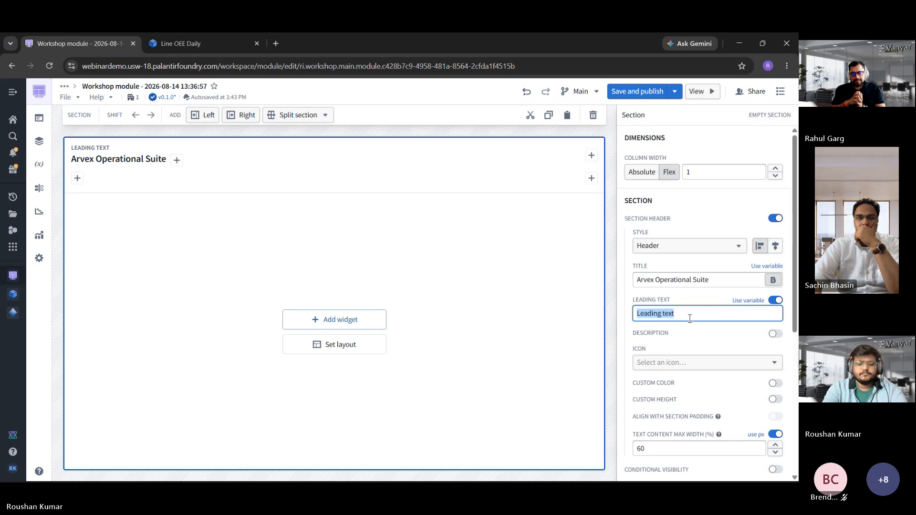
{"action": "type", "text": "Avex"}
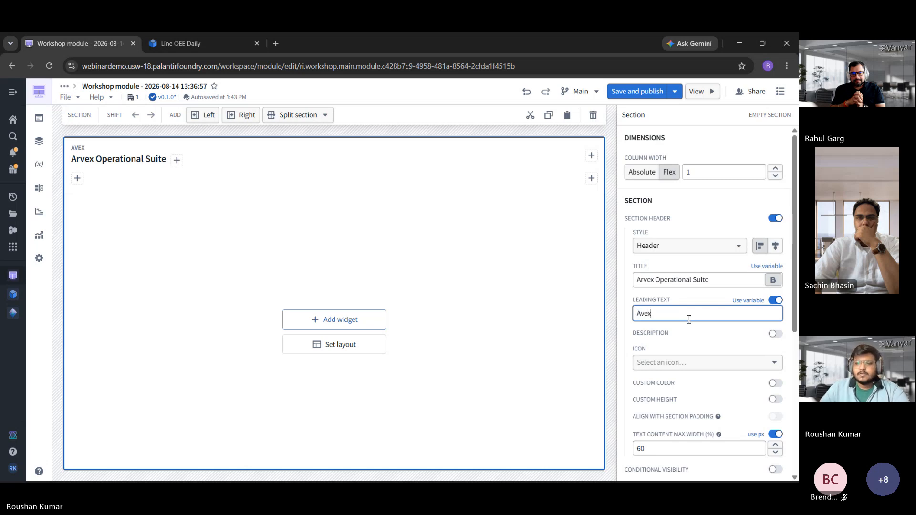
Assign the Left join icon to the section header
{"action": "left_click", "coordinate": [722, 361]}
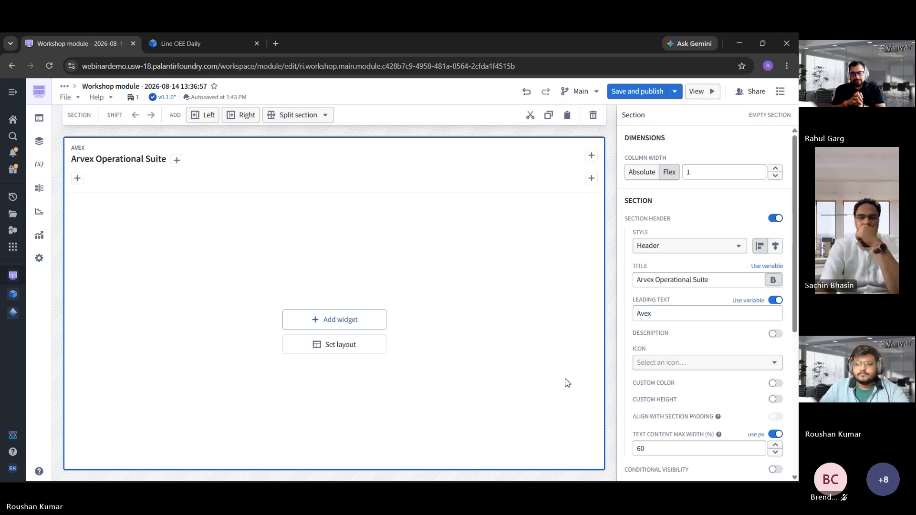
{"action": "left_click", "coordinate": [735, 364]}
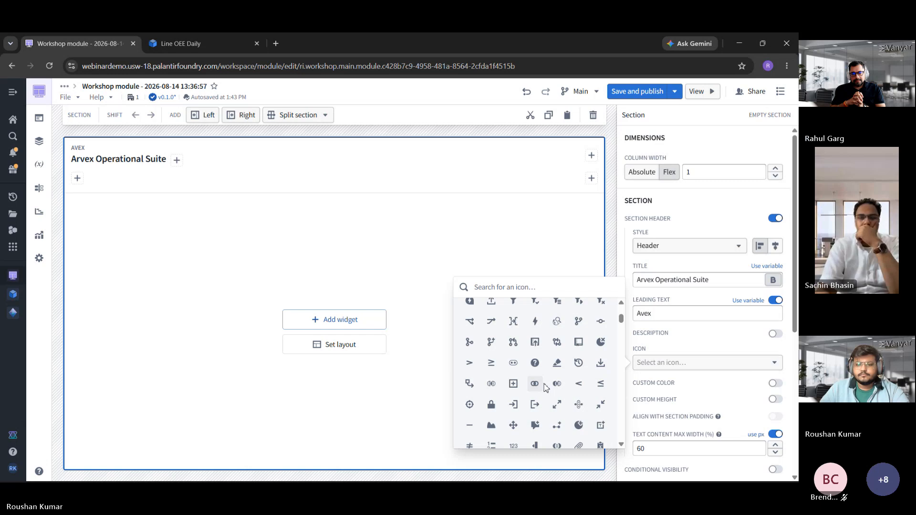
{"action": "left_click", "coordinate": [557, 384]}
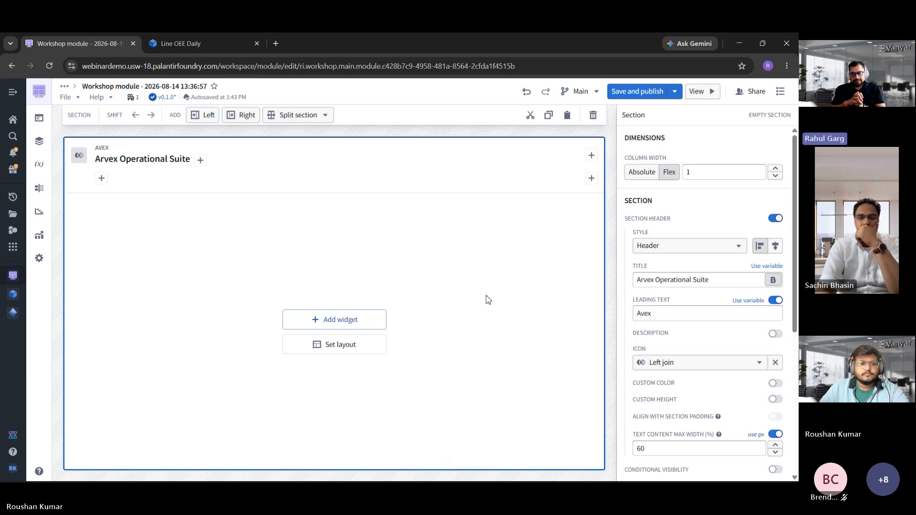
Enable a tabbed layout with two tabs in the section and select the empty content area of Tab 1
{"action": "scroll", "coordinate": [668, 350], "scroll_direction": "down", "scroll_amount": 2}
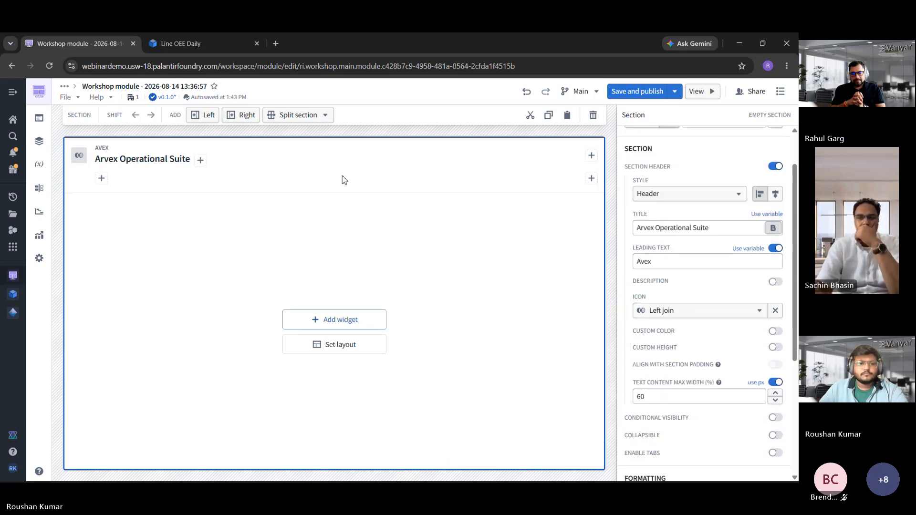
{"action": "left_click", "coordinate": [102, 179]}
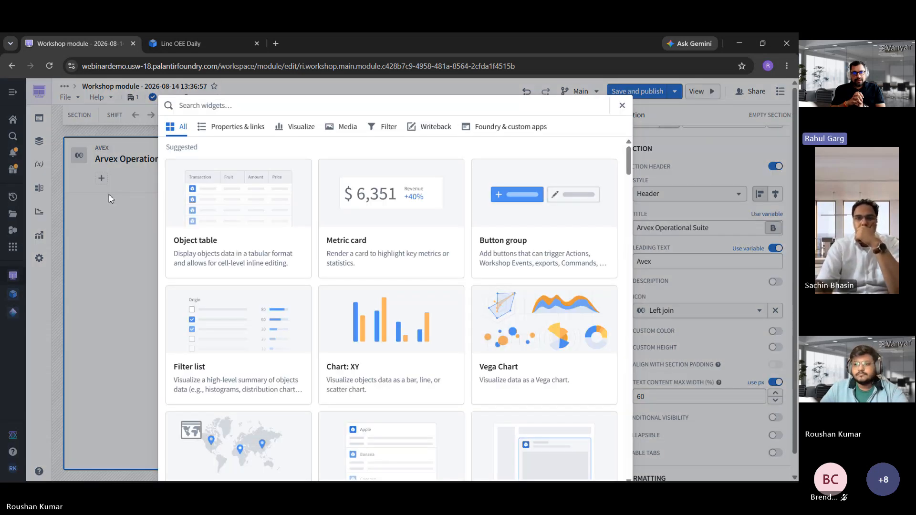
{"action": "left_click", "coordinate": [111, 199]}
{"action": "left_click", "coordinate": [705, 468]}
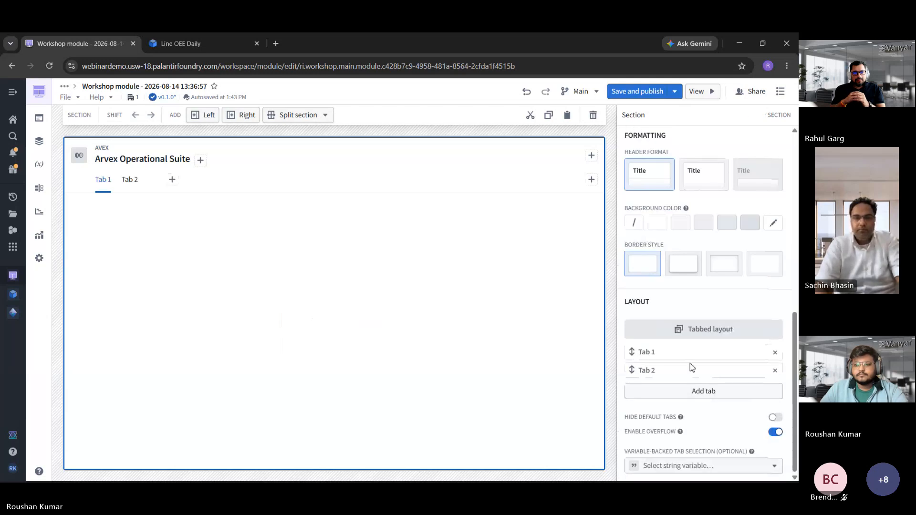
{"action": "left_click", "coordinate": [689, 352]}
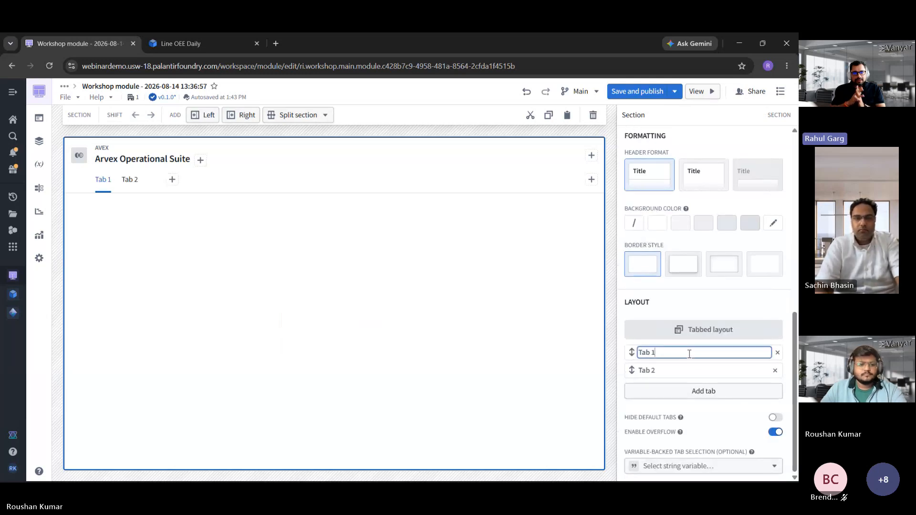
{"action": "key", "text": "ctrl+a"}
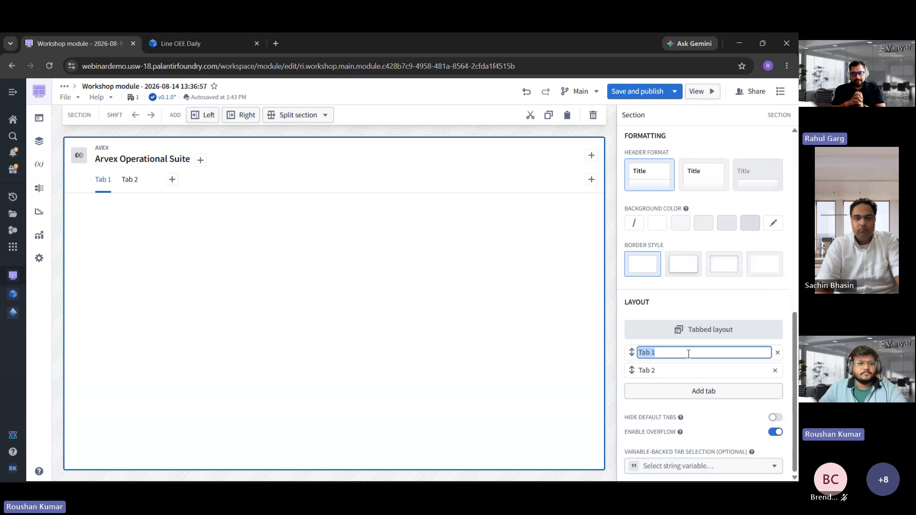
{"action": "left_click", "coordinate": [108, 192]}
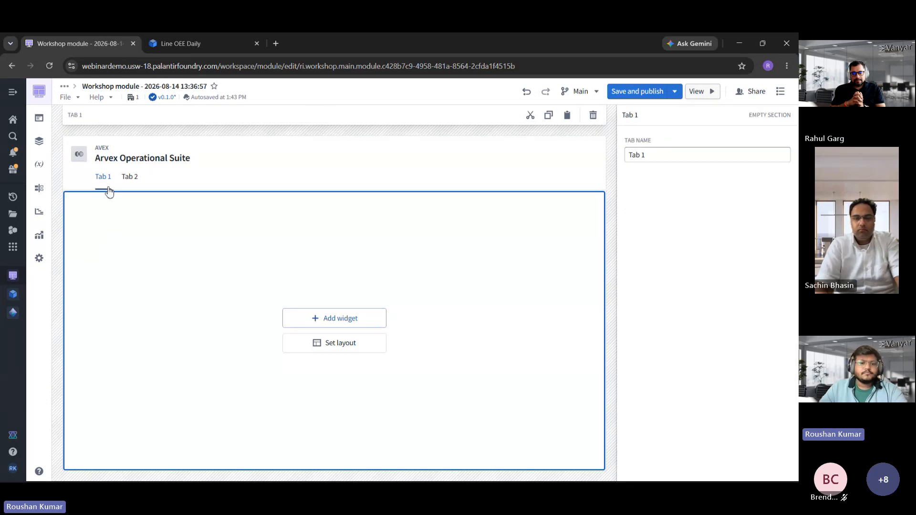
Open the widget library for Tab 1 and examine the suggested widgets, from Object table through Tabs
{"action": "left_click", "coordinate": [328, 319]}
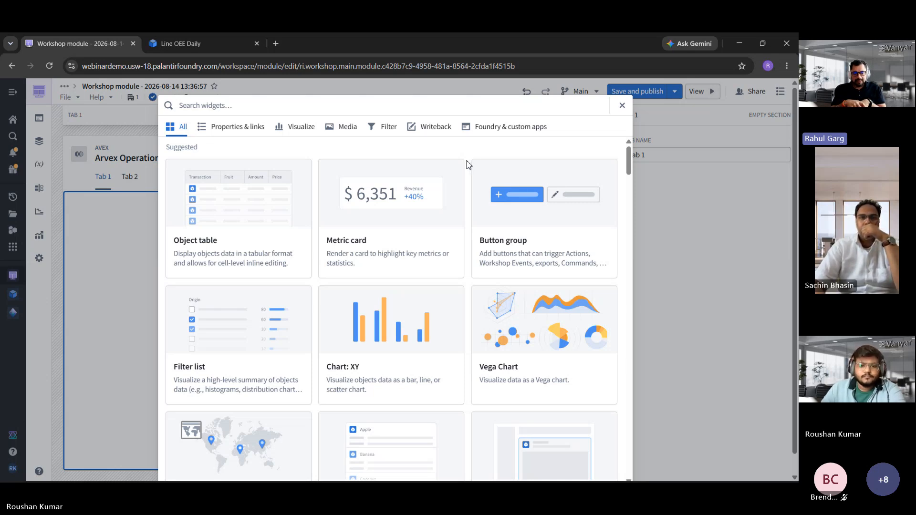
{"action": "scroll", "coordinate": [467, 165], "scroll_direction": "down", "scroll_amount": 1}
{"action": "scroll", "coordinate": [467, 166], "scroll_direction": "down", "scroll_amount": 1}
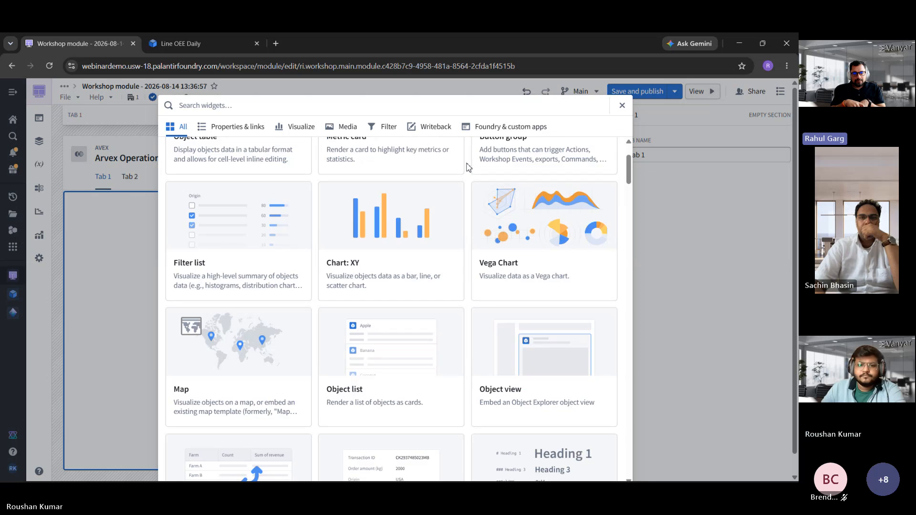
{"action": "scroll", "coordinate": [467, 166], "scroll_direction": "down", "scroll_amount": 3}
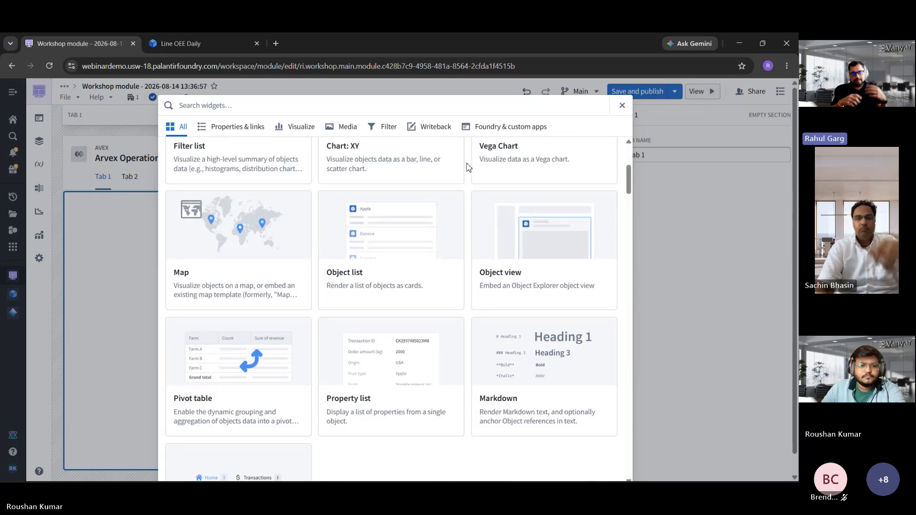
{"action": "scroll", "coordinate": [467, 167], "scroll_direction": "down", "scroll_amount": 1}
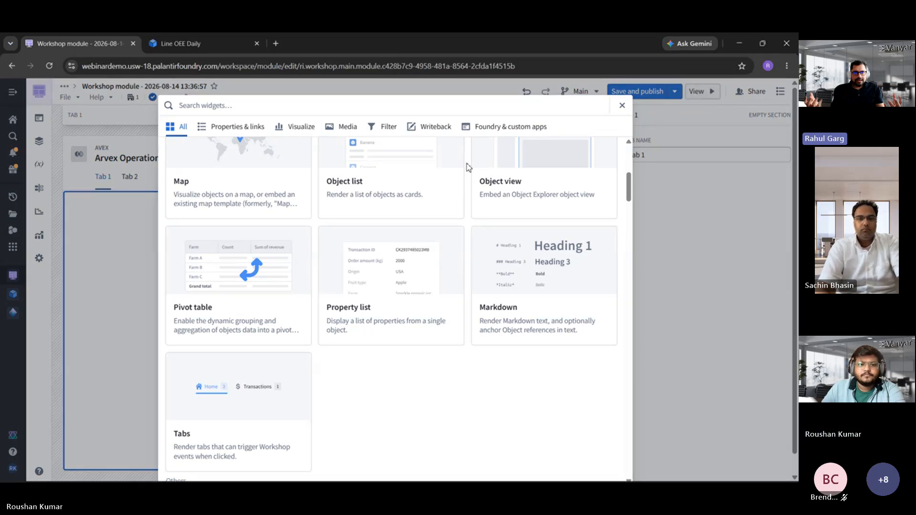
{"action": "scroll", "coordinate": [467, 167], "scroll_direction": "up", "scroll_amount": 1}
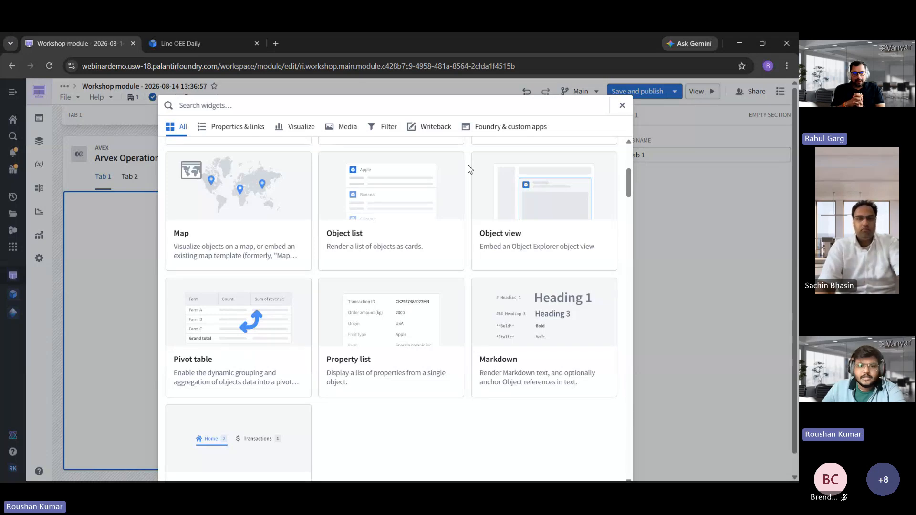
{"action": "scroll", "coordinate": [470, 168], "scroll_direction": "down", "scroll_amount": 1}
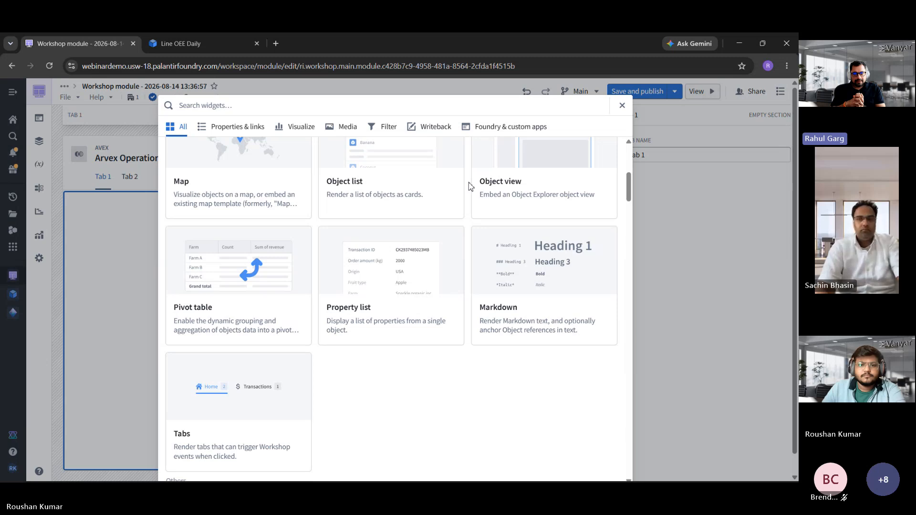
{"action": "scroll", "coordinate": [469, 186], "scroll_direction": "down", "scroll_amount": 2}
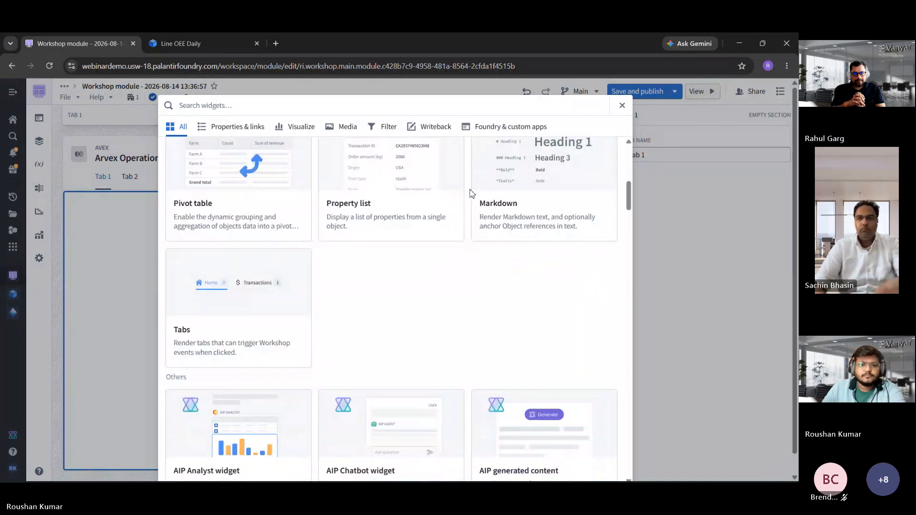
Browse the other available widgets from AIP Analyst widget to the custom widget option, and close the library without adding one
{"action": "scroll", "coordinate": [472, 193], "scroll_direction": "down", "scroll_amount": 2}
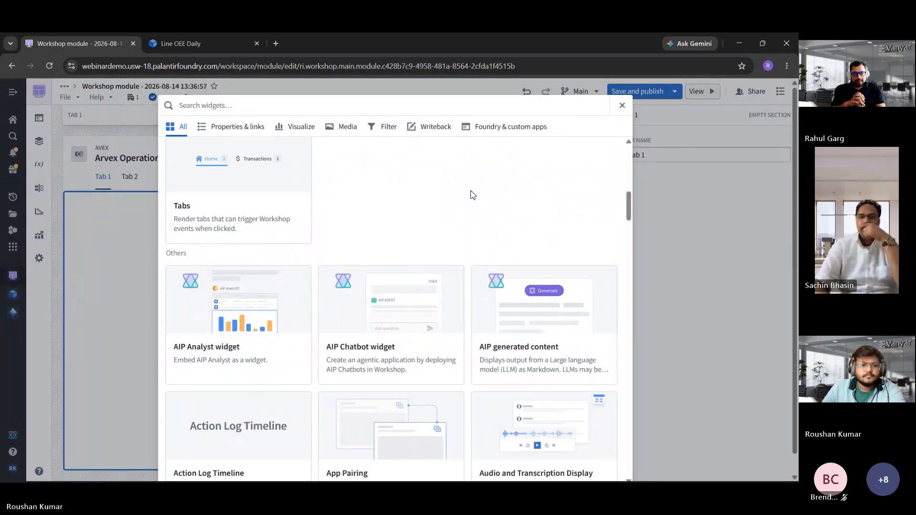
{"action": "scroll", "coordinate": [473, 194], "scroll_direction": "down", "scroll_amount": 2}
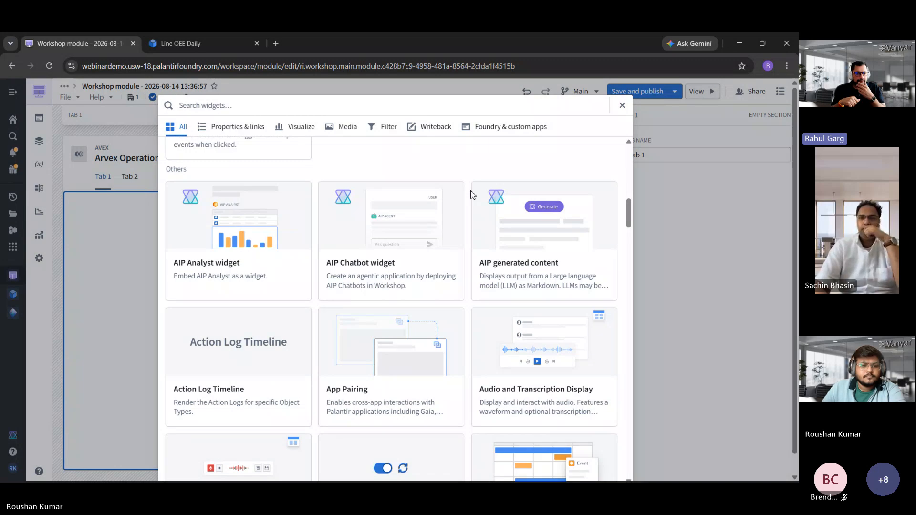
{"action": "scroll", "coordinate": [473, 194], "scroll_direction": "down", "scroll_amount": 2}
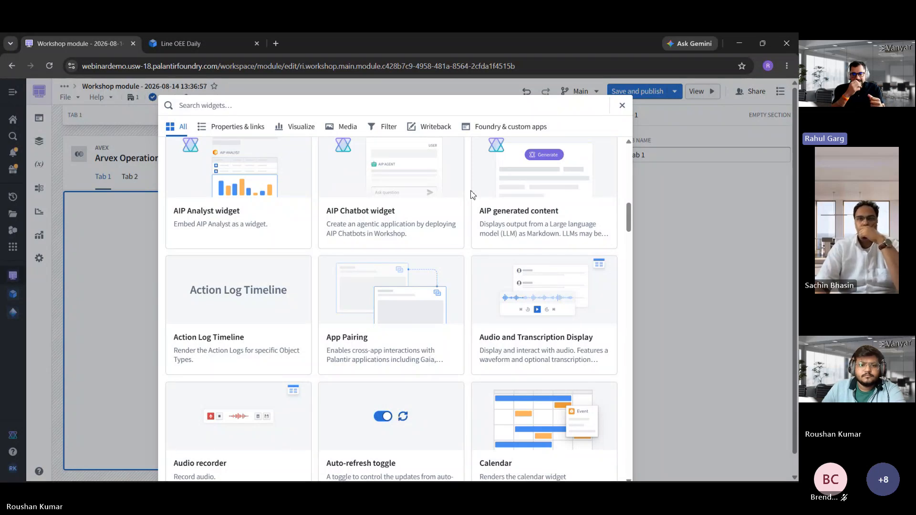
{"action": "scroll", "coordinate": [473, 195], "scroll_direction": "down", "scroll_amount": 1}
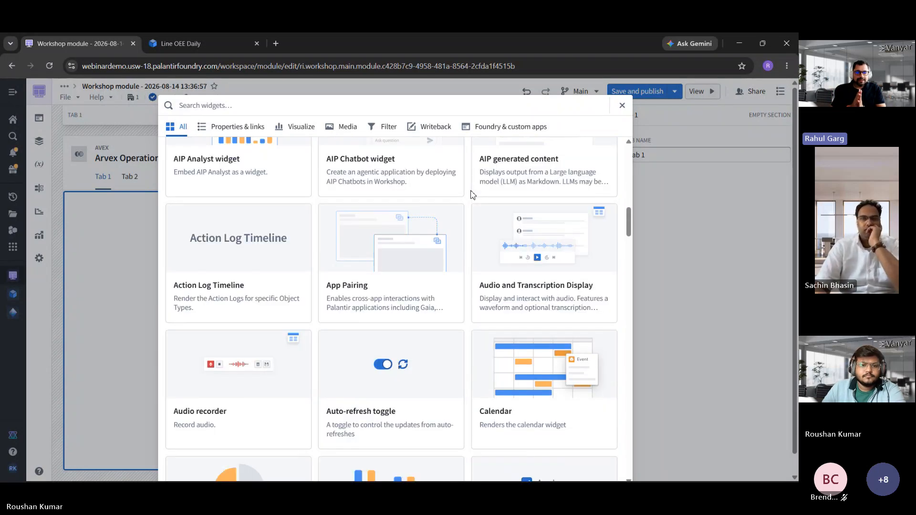
{"action": "scroll", "coordinate": [472, 195], "scroll_direction": "down", "scroll_amount": 2}
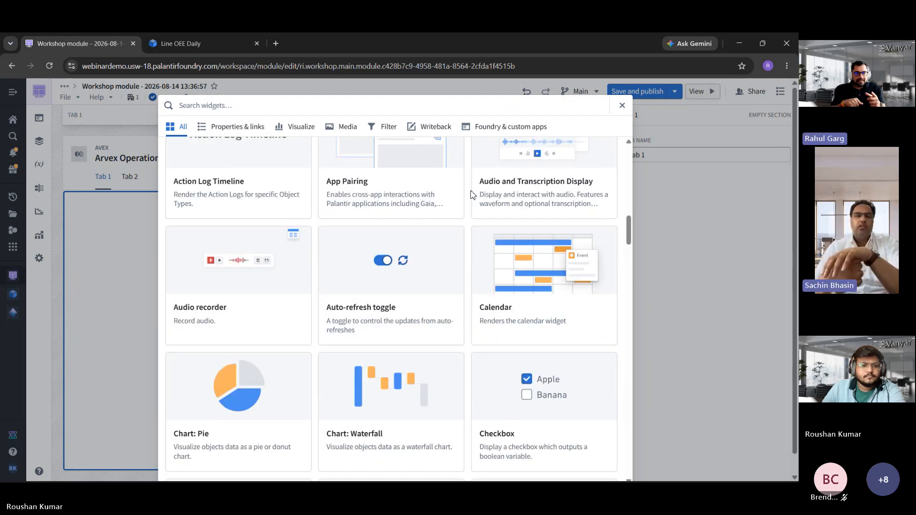
{"action": "scroll", "coordinate": [473, 195], "scroll_direction": "up", "scroll_amount": 1}
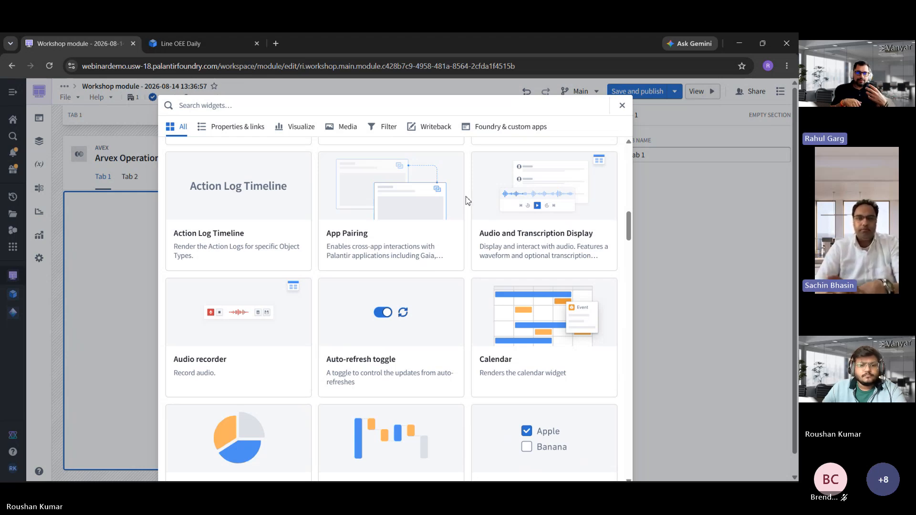
{"action": "scroll", "coordinate": [467, 200], "scroll_direction": "down", "scroll_amount": 3}
{"action": "scroll", "coordinate": [471, 211], "scroll_direction": "down", "scroll_amount": 1}
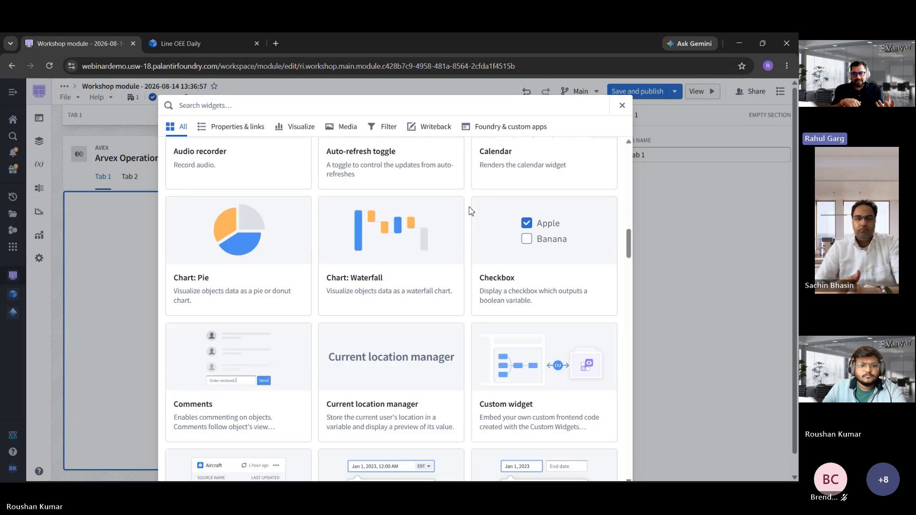
{"action": "scroll", "coordinate": [471, 211], "scroll_direction": "down", "scroll_amount": 4}
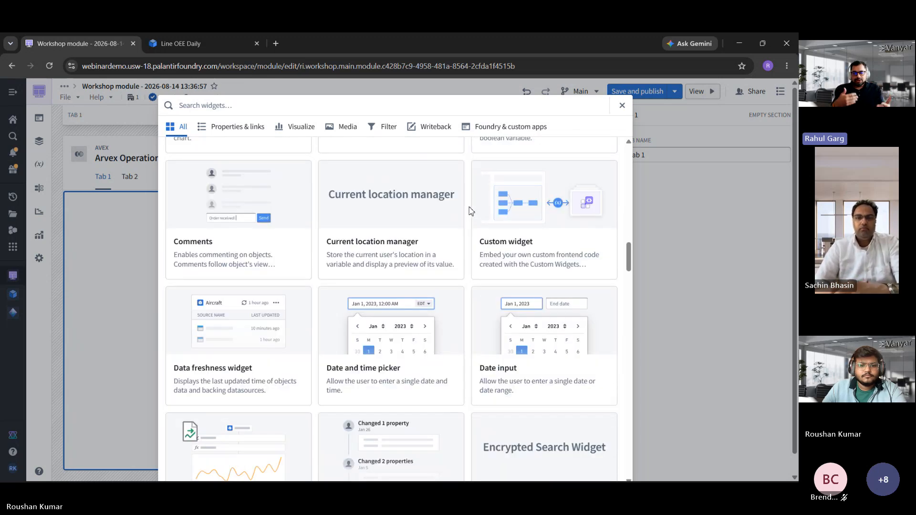
{"action": "scroll", "coordinate": [471, 210], "scroll_direction": "down", "scroll_amount": 3}
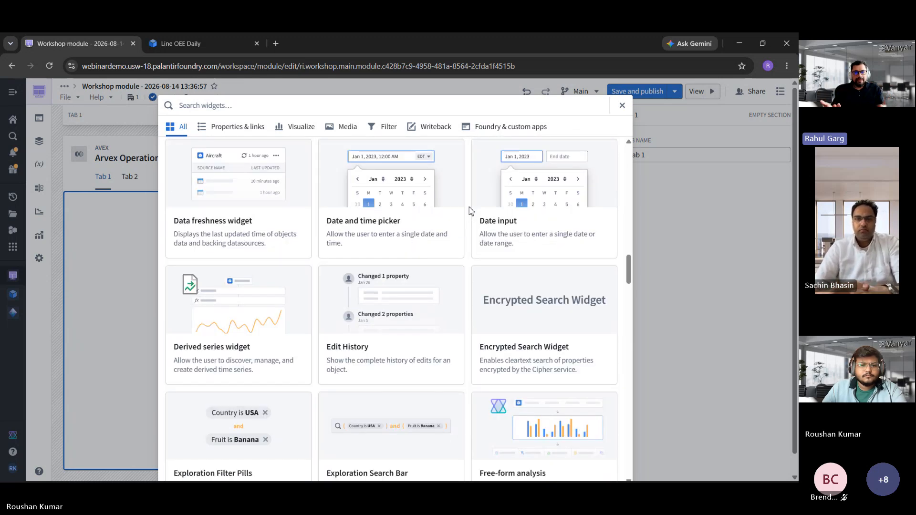
{"action": "scroll", "coordinate": [471, 211], "scroll_direction": "down", "scroll_amount": 2}
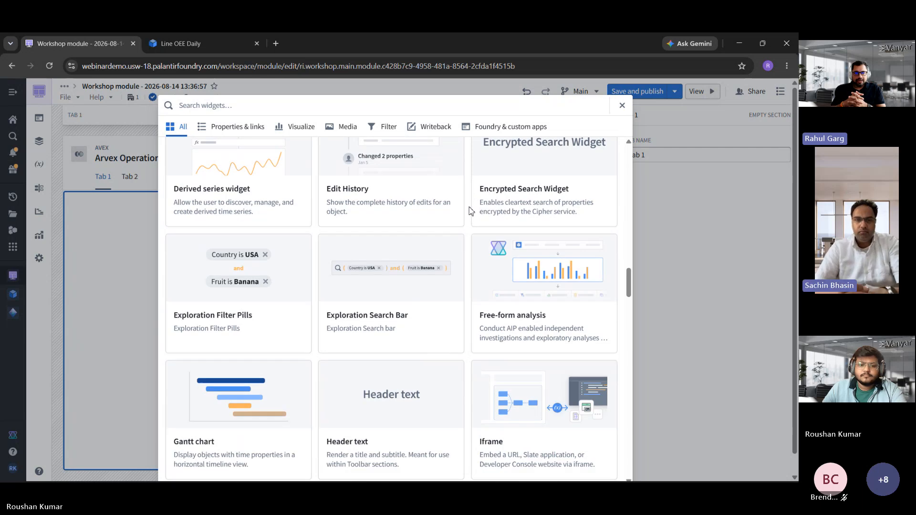
{"action": "scroll", "coordinate": [471, 211], "scroll_direction": "down", "scroll_amount": 4}
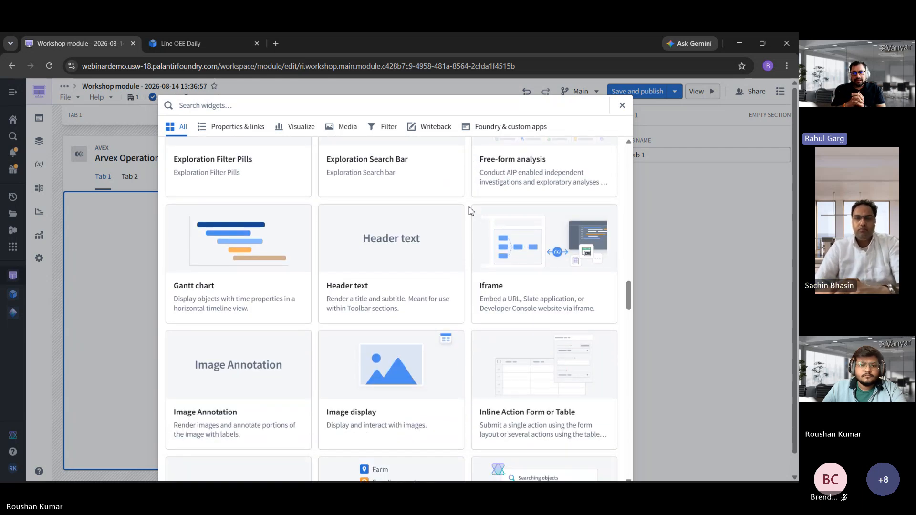
{"action": "scroll", "coordinate": [471, 210], "scroll_direction": "down", "scroll_amount": 1}
{"action": "scroll", "coordinate": [471, 211], "scroll_direction": "down", "scroll_amount": 4}
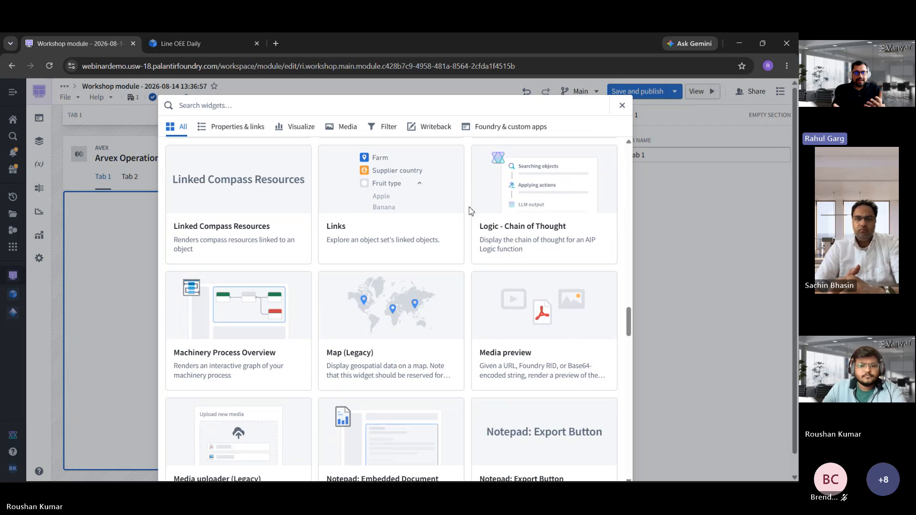
{"action": "scroll", "coordinate": [471, 211], "scroll_direction": "down", "scroll_amount": 3}
{"action": "scroll", "coordinate": [471, 212], "scroll_direction": "down", "scroll_amount": 3}
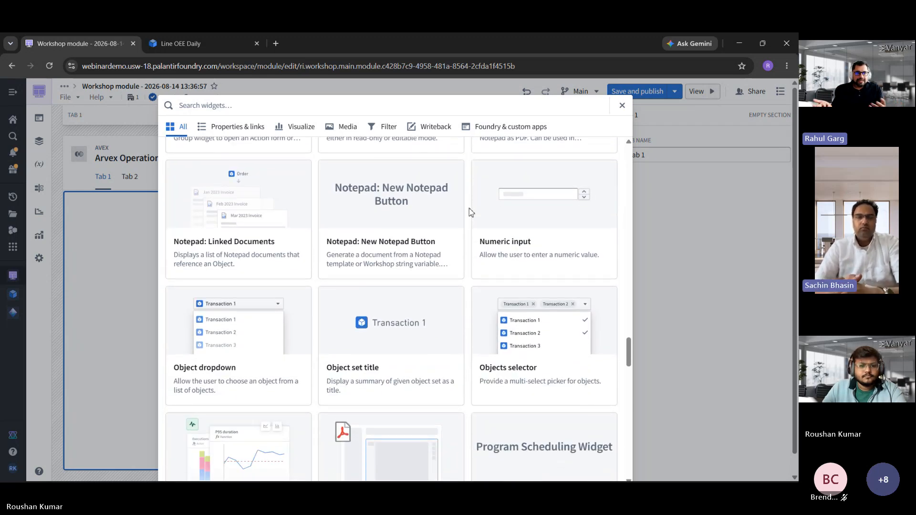
{"action": "scroll", "coordinate": [471, 211], "scroll_direction": "down", "scroll_amount": 3}
{"action": "scroll", "coordinate": [471, 212], "scroll_direction": "down", "scroll_amount": 3}
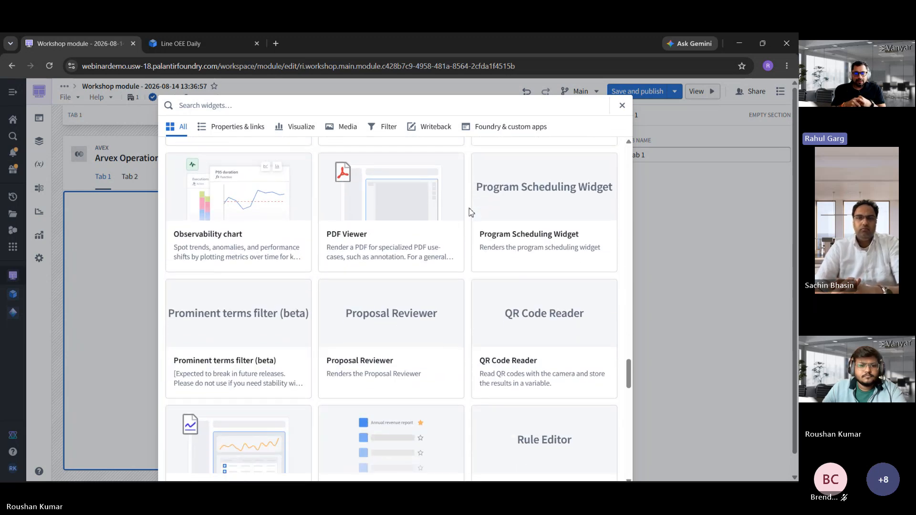
{"action": "scroll", "coordinate": [471, 211], "scroll_direction": "down", "scroll_amount": 7}
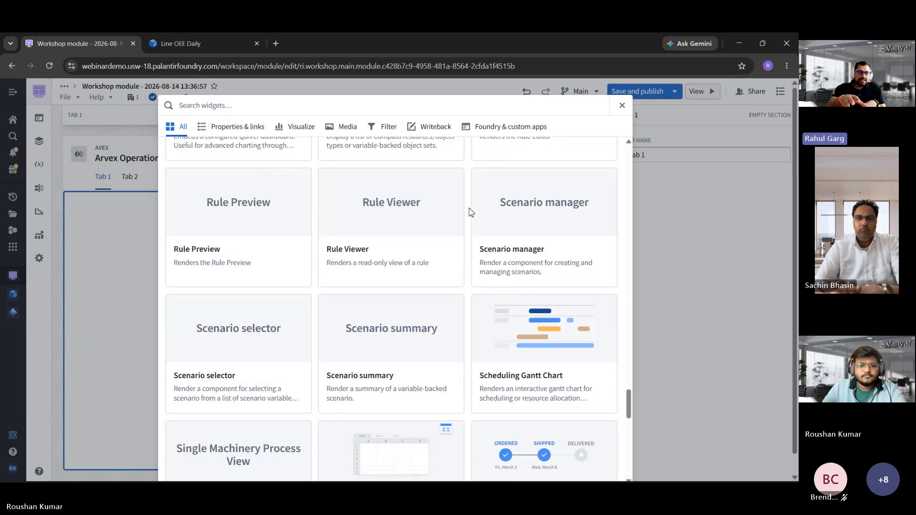
{"action": "scroll", "coordinate": [471, 211], "scroll_direction": "down", "scroll_amount": 7}
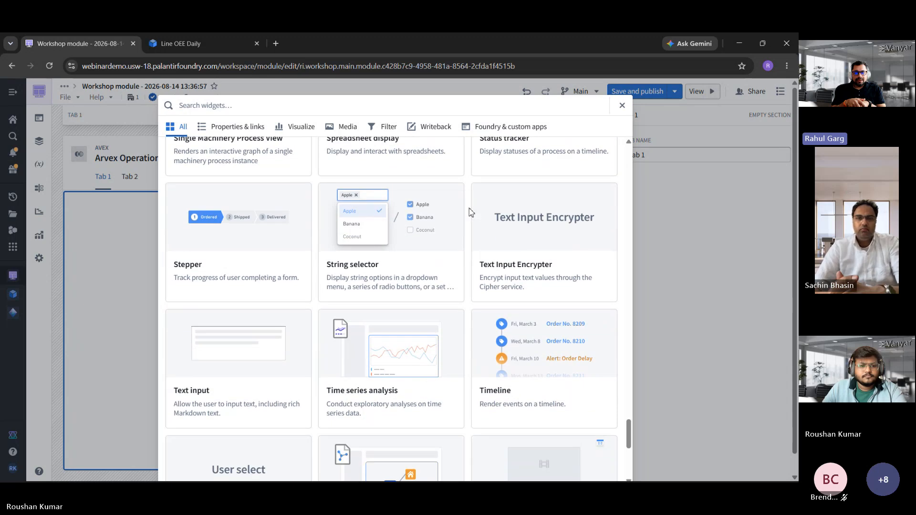
{"action": "scroll", "coordinate": [471, 211], "scroll_direction": "down", "scroll_amount": 7}
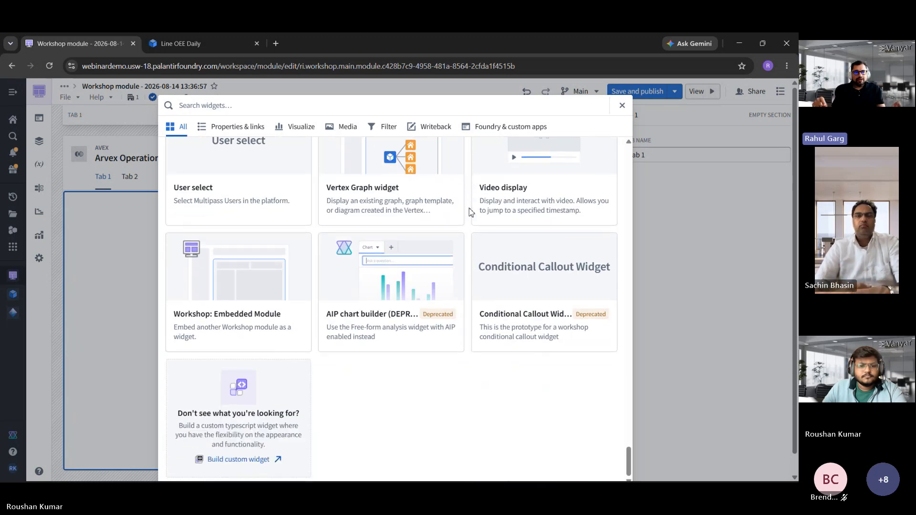
{"action": "scroll", "coordinate": [471, 211], "scroll_direction": "up", "scroll_amount": 1}
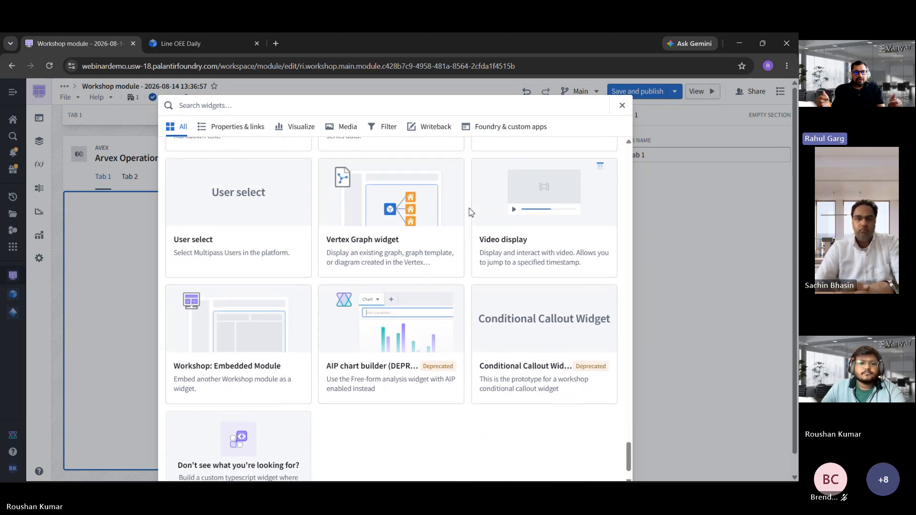
{"action": "scroll", "coordinate": [471, 211], "scroll_direction": "up", "scroll_amount": 1}
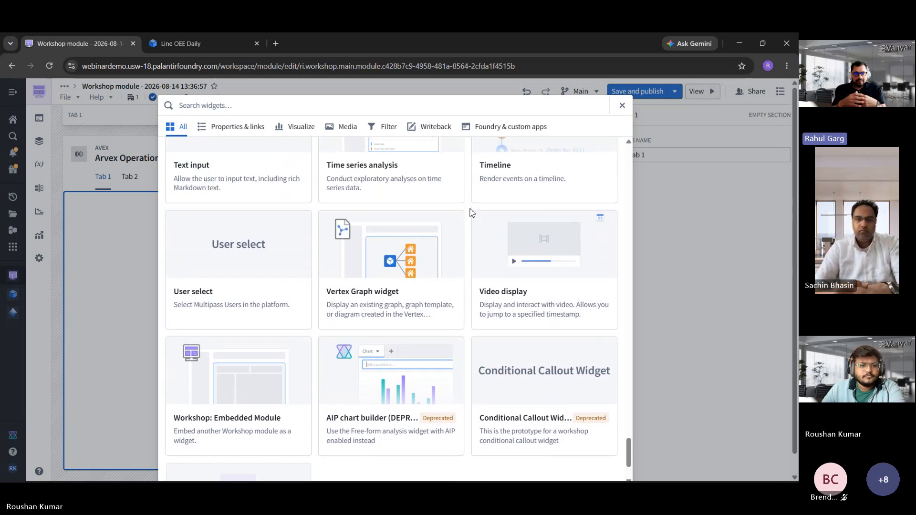
{"action": "scroll", "coordinate": [471, 211], "scroll_direction": "up", "scroll_amount": 1}
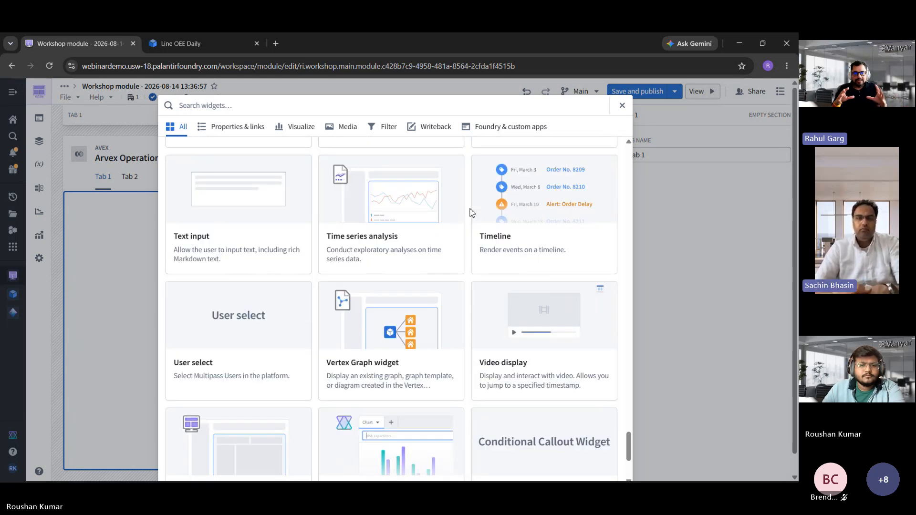
{"action": "scroll", "coordinate": [471, 211], "scroll_direction": "up", "scroll_amount": 2}
{"action": "scroll", "coordinate": [471, 211], "scroll_direction": "up", "scroll_amount": 1}
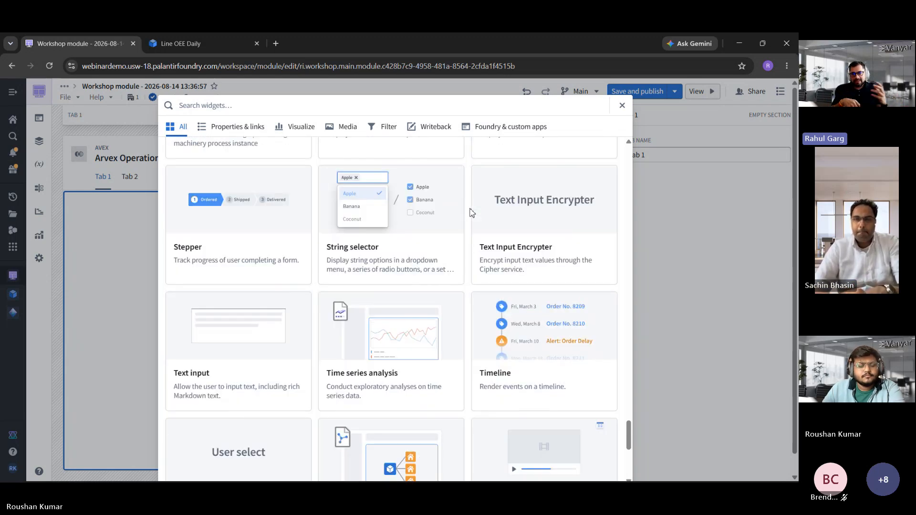
{"action": "scroll", "coordinate": [471, 212], "scroll_direction": "up", "scroll_amount": 2}
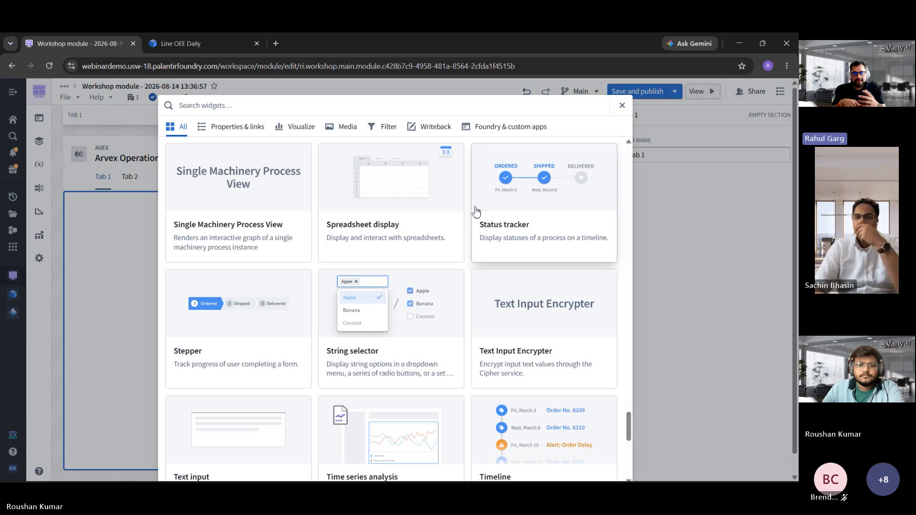
{"action": "scroll", "coordinate": [476, 211], "scroll_direction": "up", "scroll_amount": 5}
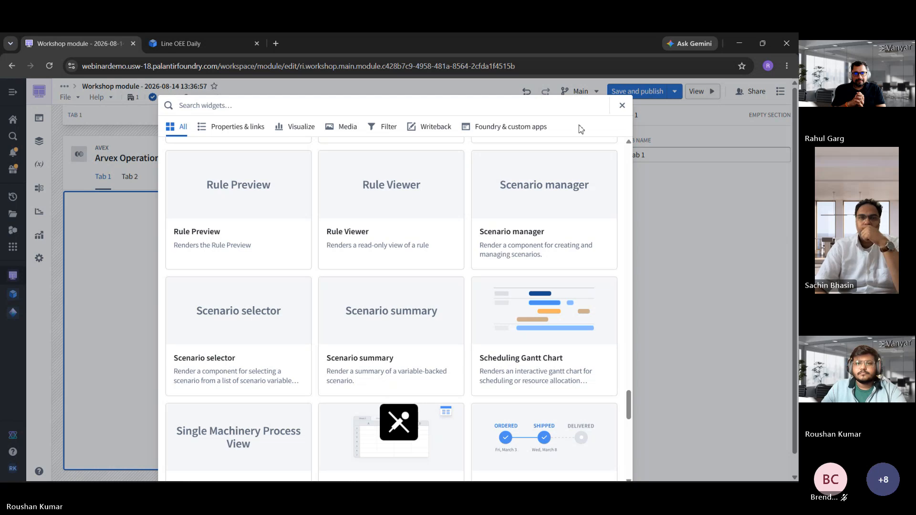
{"action": "left_click", "coordinate": [622, 105]}
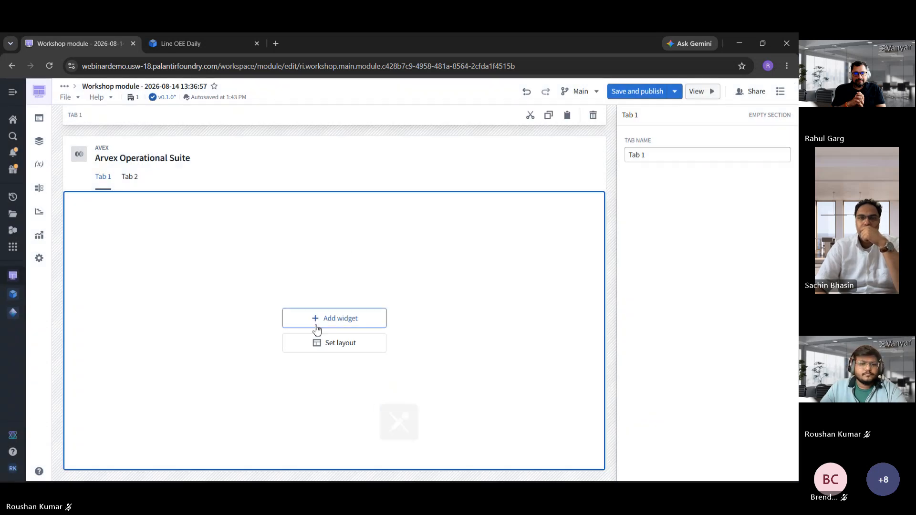
Rename the Arvex Operational Suite section's Tab 1 to Plant Floor Monitor
{"action": "left_click", "coordinate": [193, 188]}
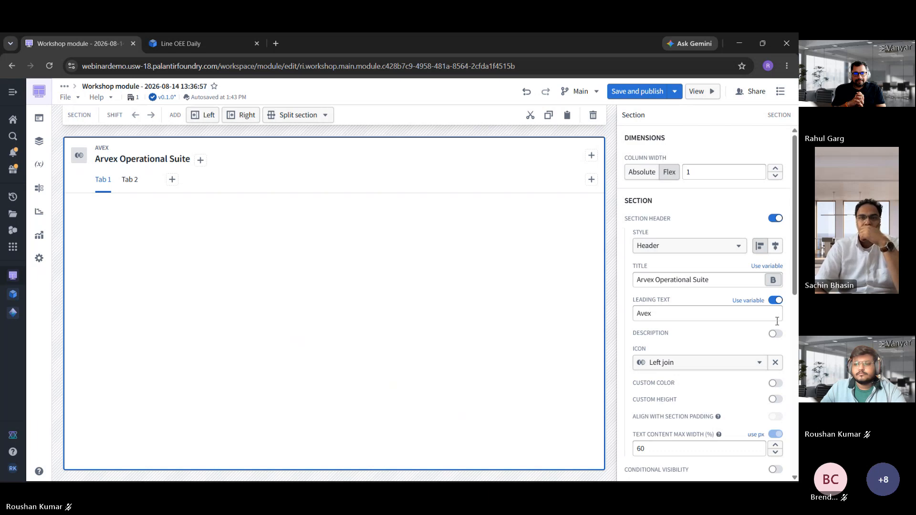
{"action": "scroll", "coordinate": [720, 345], "scroll_direction": "down", "scroll_amount": 10}
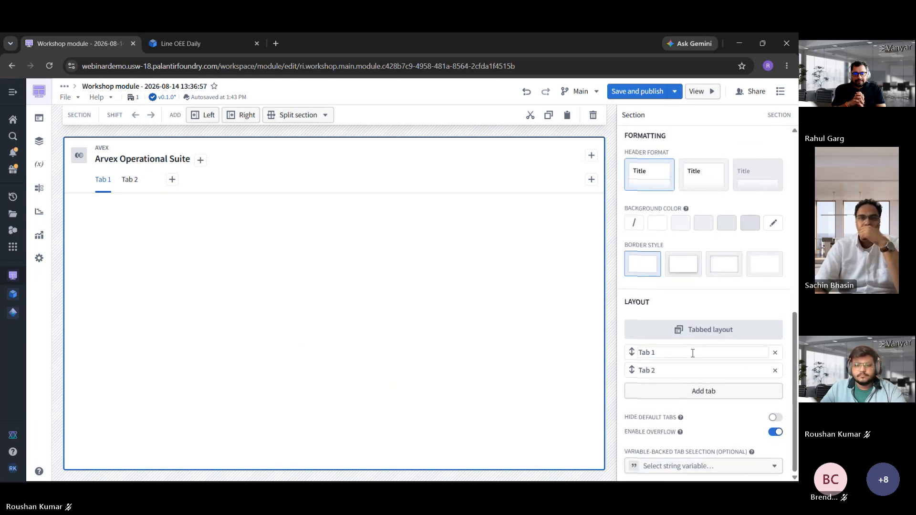
{"action": "left_click", "coordinate": [693, 353]}
{"action": "key", "text": "ctrl+a"}
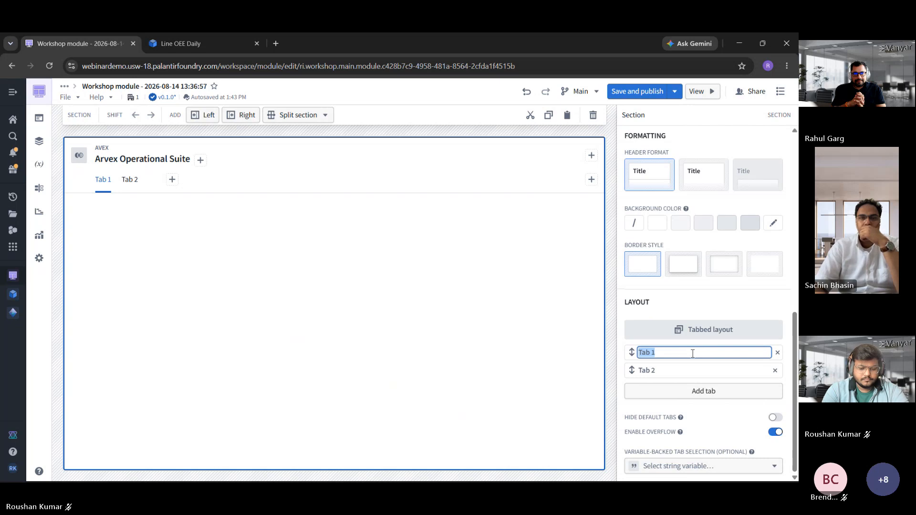
{"action": "type", "text": "Plant Fl"}
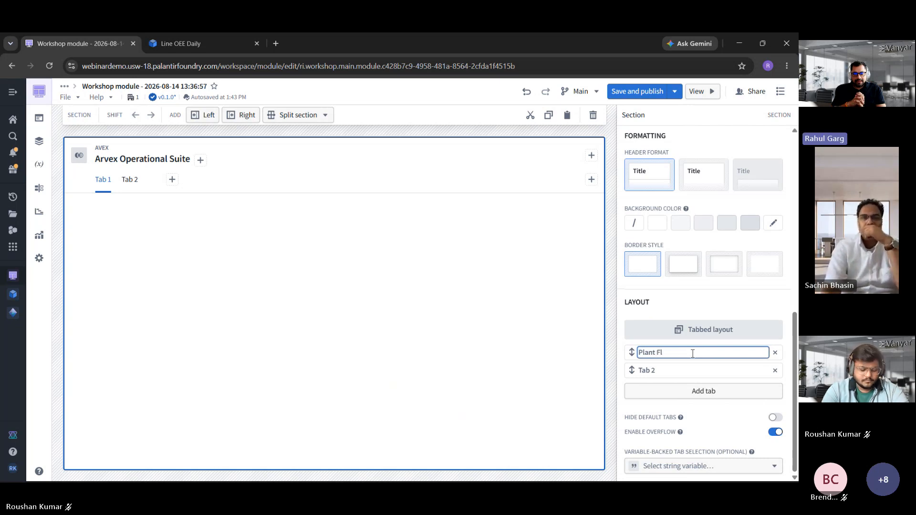
{"action": "type", "text": "oor"}
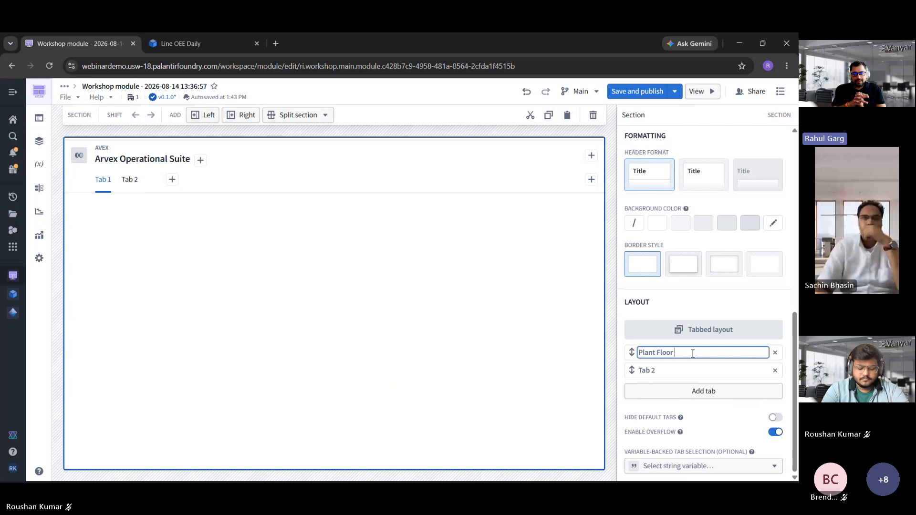
{"action": "type", "text": " Monito"}
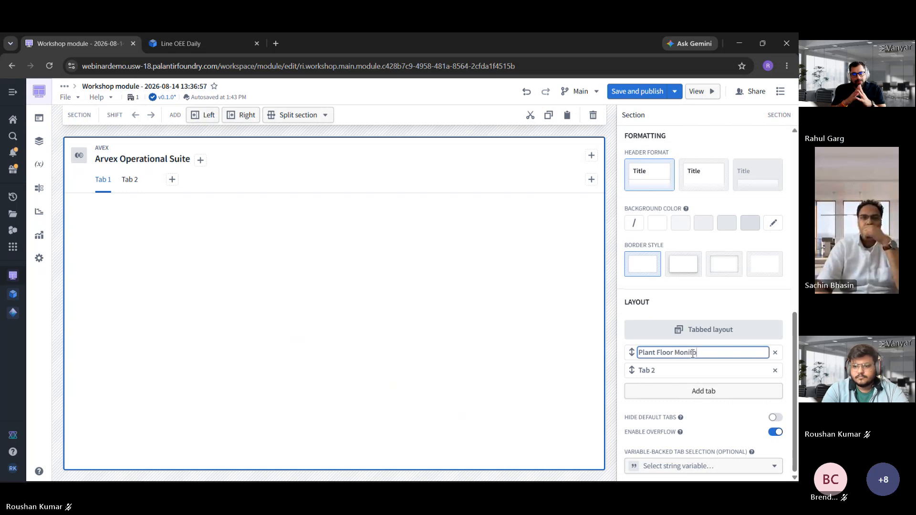
{"action": "type", "text": "r"}
{"action": "key", "text": "Return"}
Rename the section's Tab 2 to Command Center
{"action": "left_click", "coordinate": [696, 371]}
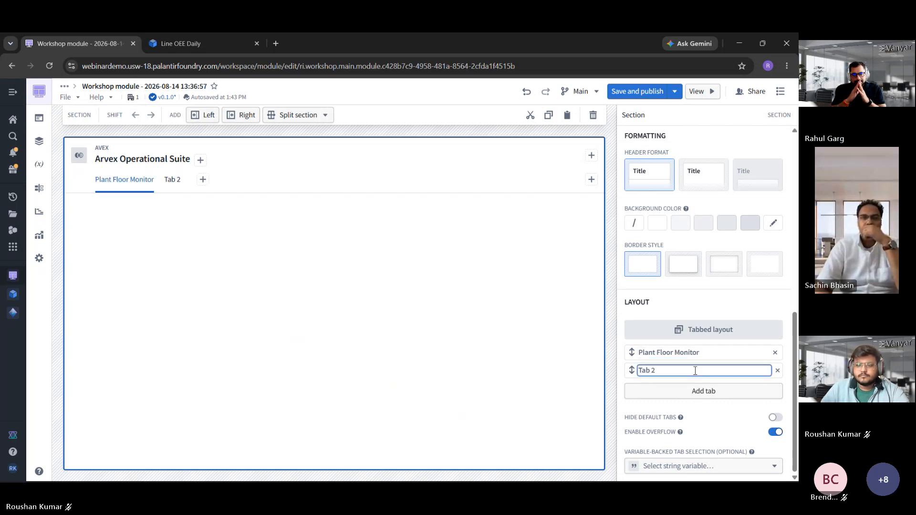
{"action": "key", "text": "ctrl+a"}
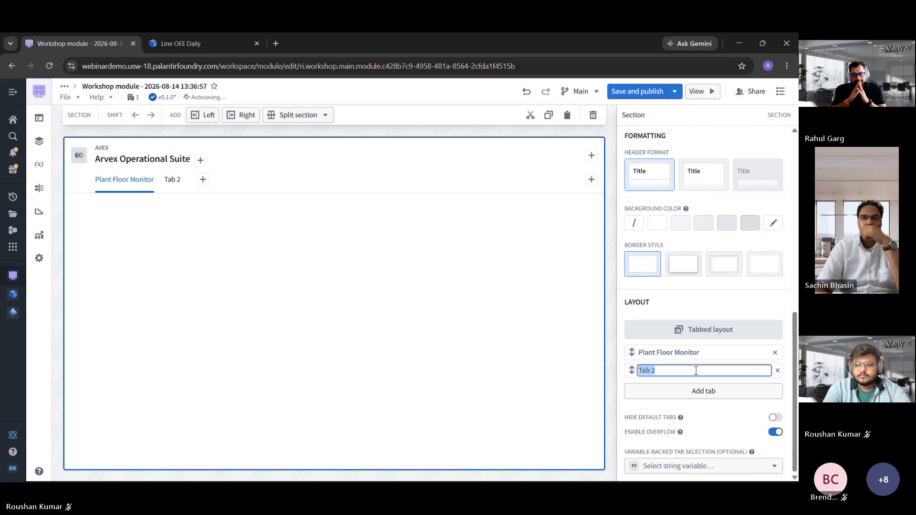
{"action": "type", "text": "common"}
{"action": "key", "text": "ctrl+a"}
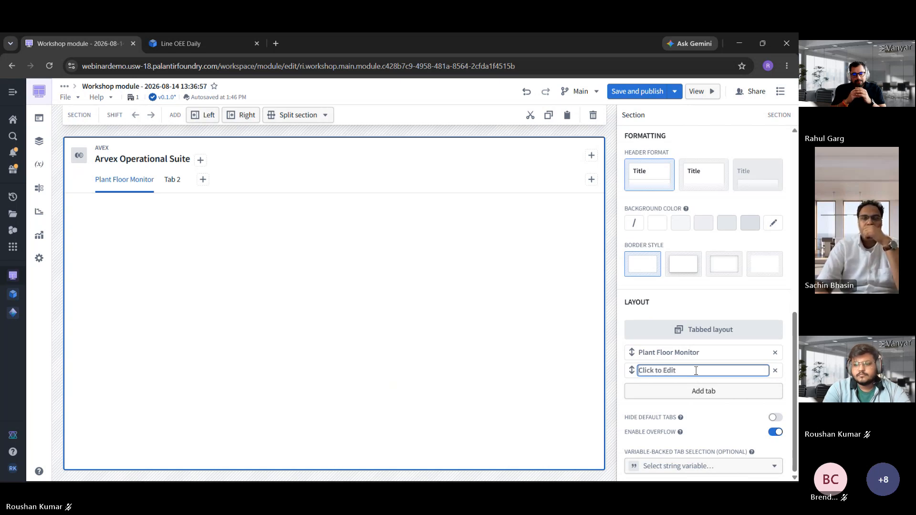
{"action": "type", "text": "Command "}
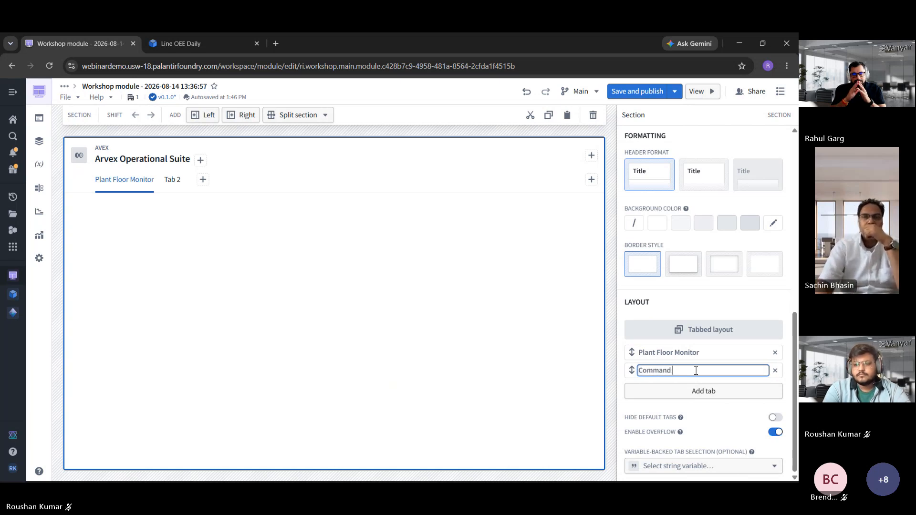
{"action": "type", "text": "Center"}
{"action": "key", "text": "Return"}
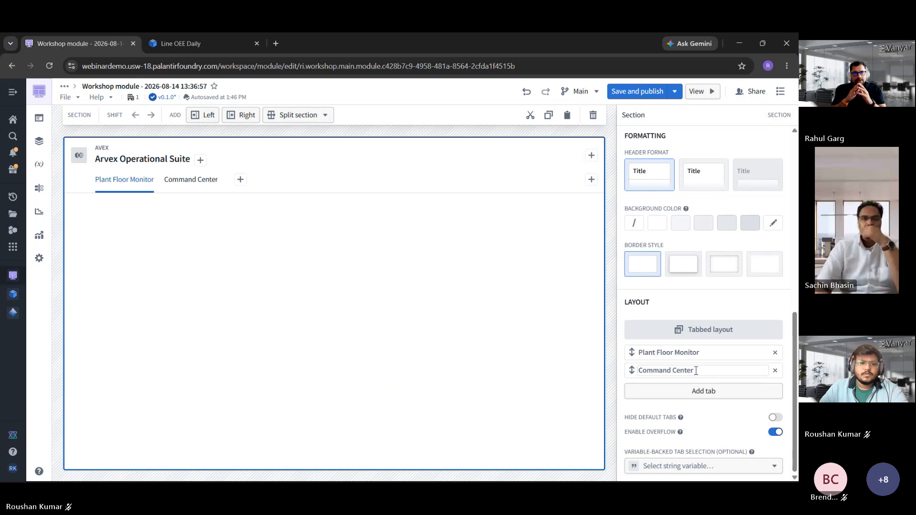
{"action": "left_click", "coordinate": [348, 274]}
{"action": "left_click", "coordinate": [143, 251]}
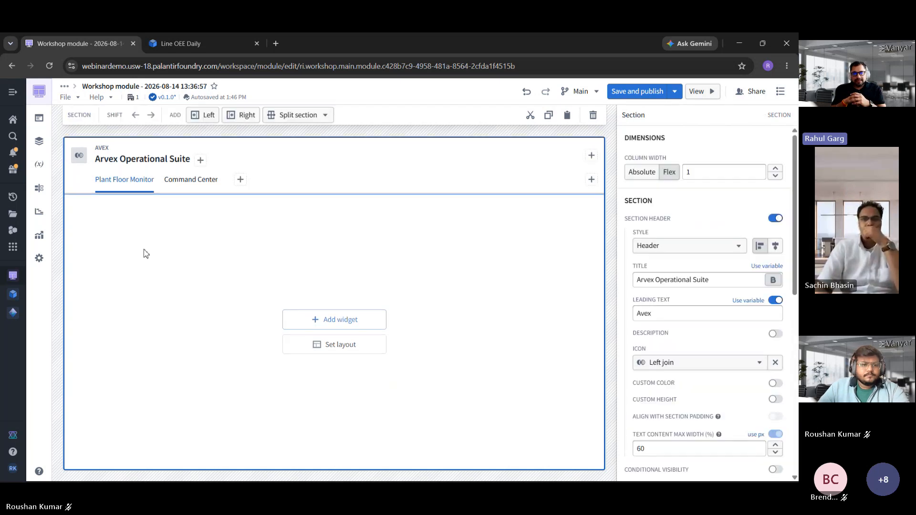
{"action": "left_click", "coordinate": [220, 301]}
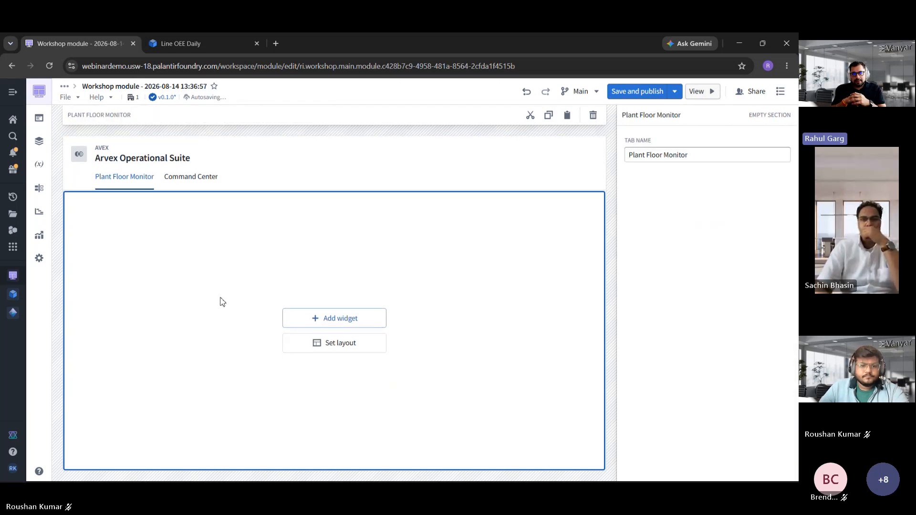
{"action": "left_click", "coordinate": [324, 323]}
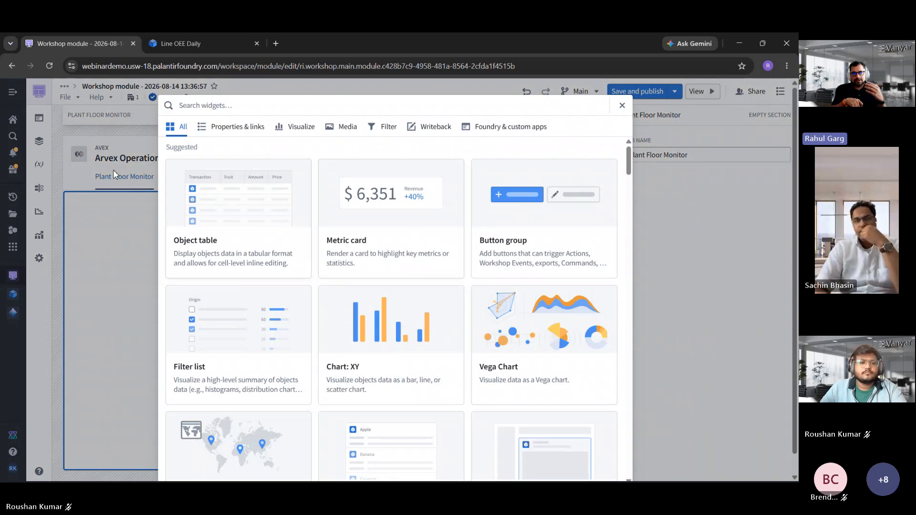
{"action": "left_click", "coordinate": [135, 234]}
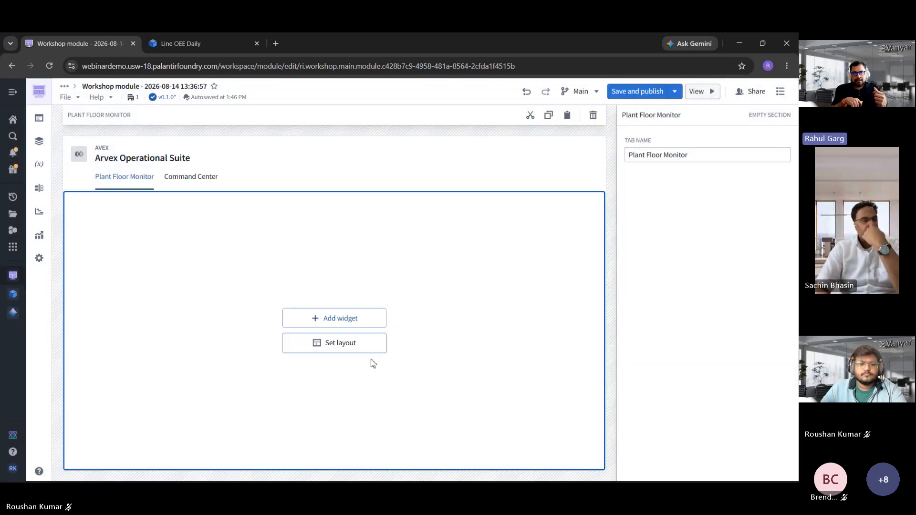
Set a Rows layout in the Plant Floor Monitor tab and give its upper row a Flex height
{"action": "left_click", "coordinate": [370, 347]}
{"action": "left_click", "coordinate": [450, 362]}
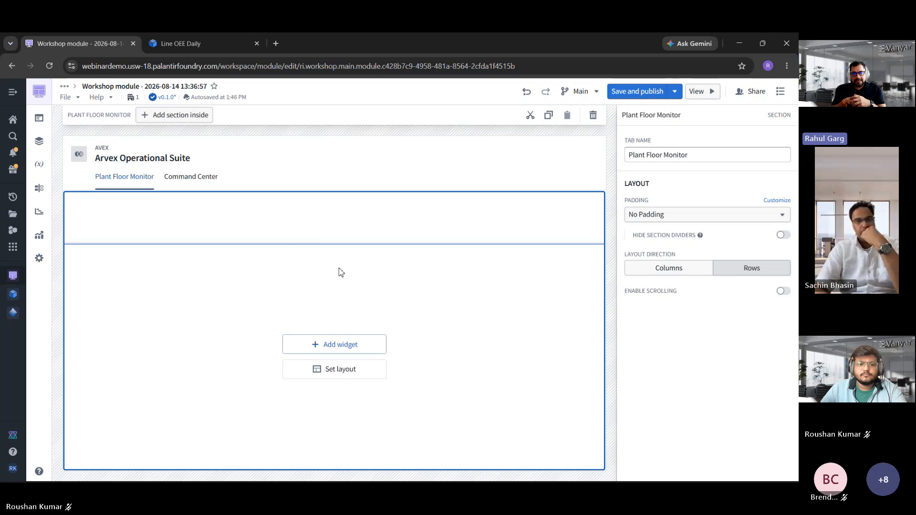
{"action": "left_click", "coordinate": [517, 224]}
{"action": "left_click", "coordinate": [710, 172]}
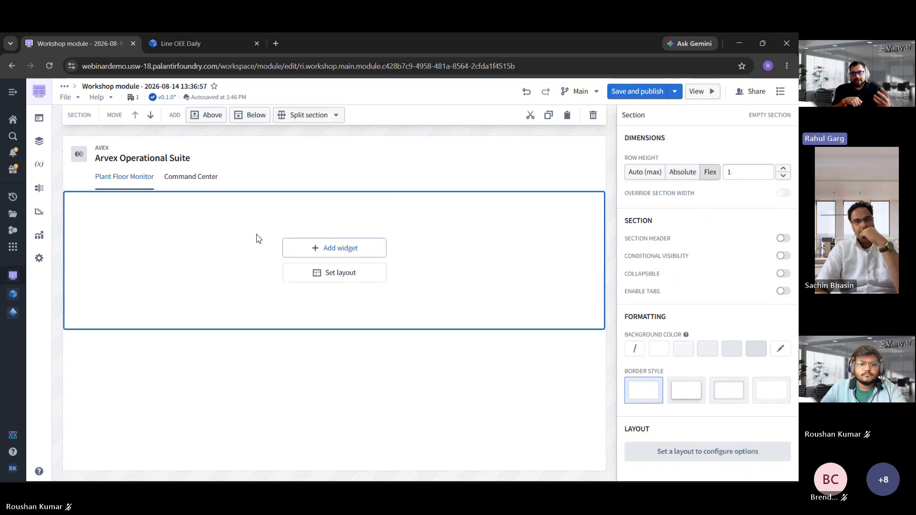
Enable the section header on the upper row of the Plant Floor Monitor tab
{"action": "left_click", "coordinate": [342, 249]}
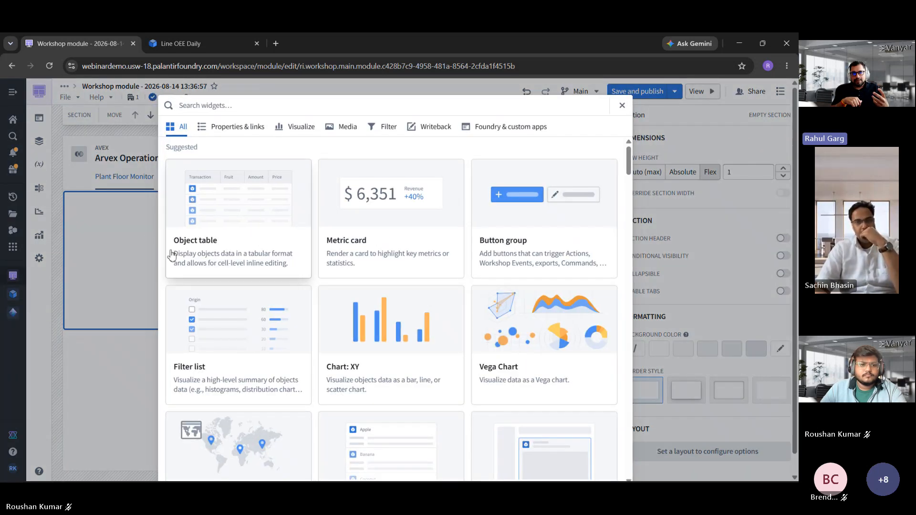
{"action": "left_click", "coordinate": [144, 227]}
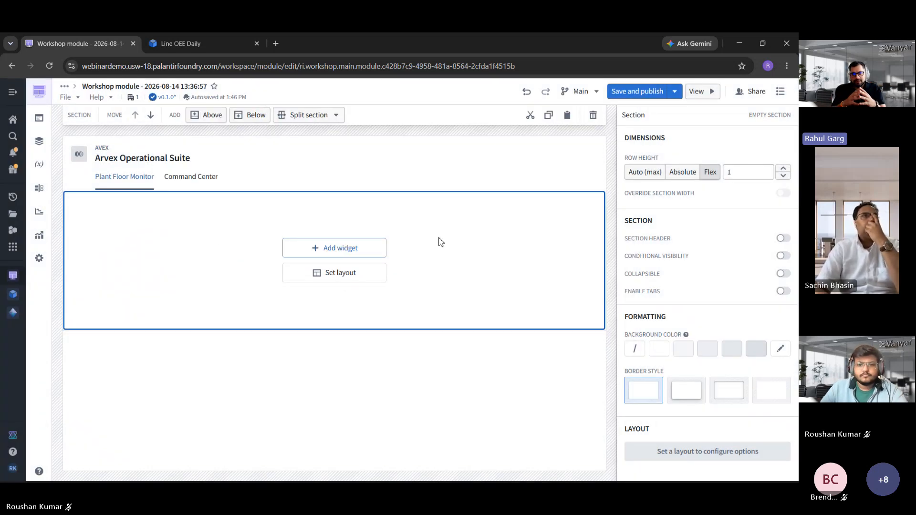
{"action": "left_click", "coordinate": [783, 239]}
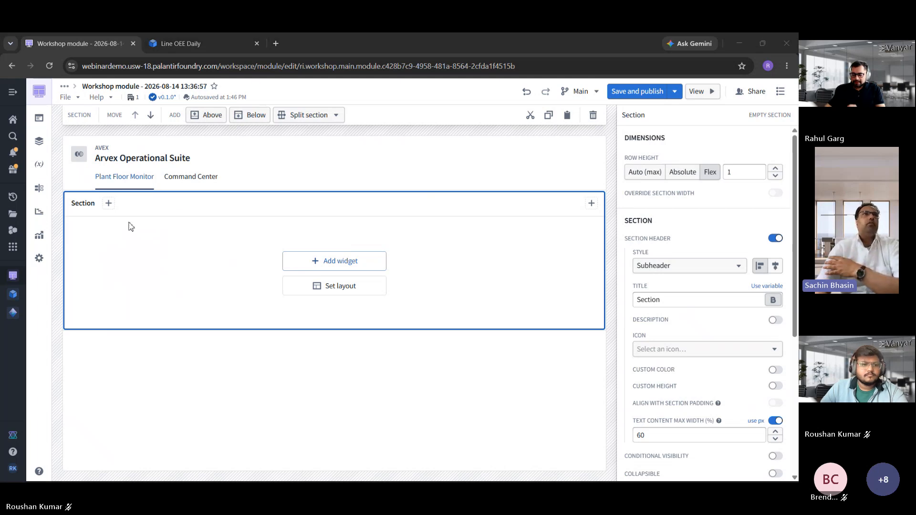
Add an Objects selector widget beside the title in the upper row's header and clear the widget's label
{"action": "left_click", "coordinate": [109, 214]}
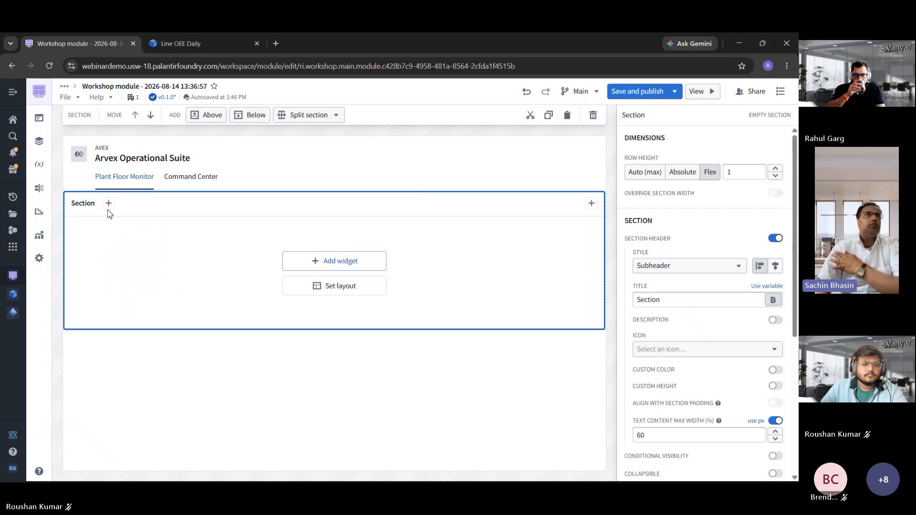
{"action": "left_click", "coordinate": [108, 203]}
{"action": "type", "text": "object"}
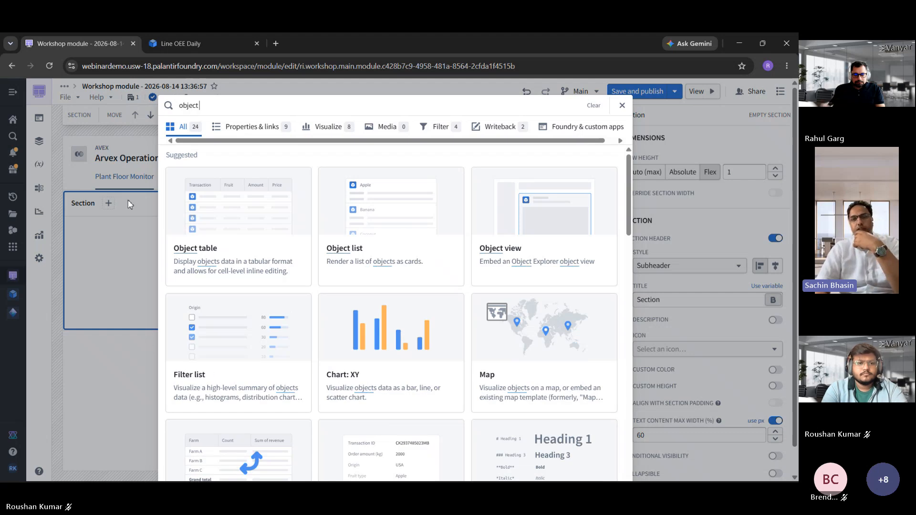
{"action": "type", "text": " sele"}
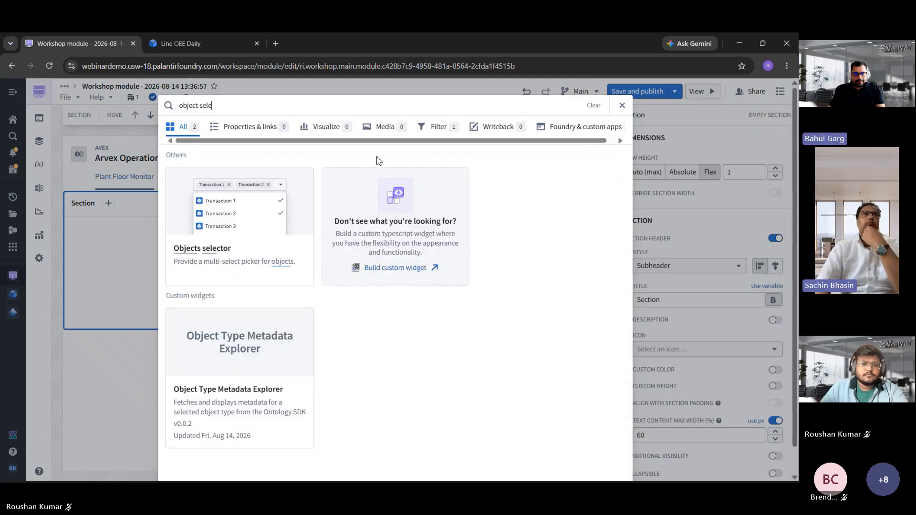
{"action": "left_click", "coordinate": [266, 221]}
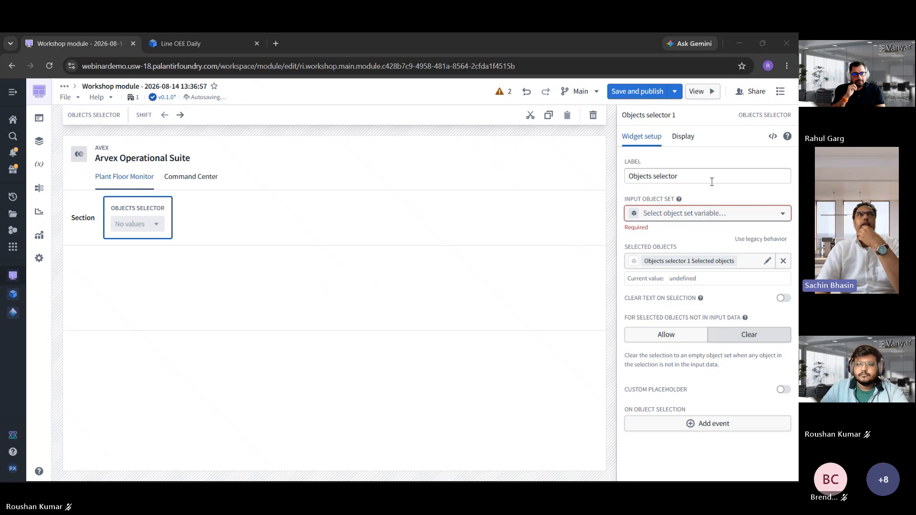
{"action": "left_click_drag", "start_coordinate": [712, 181], "coordinate": [640, 183]}
{"action": "key", "text": "BackSpace"}
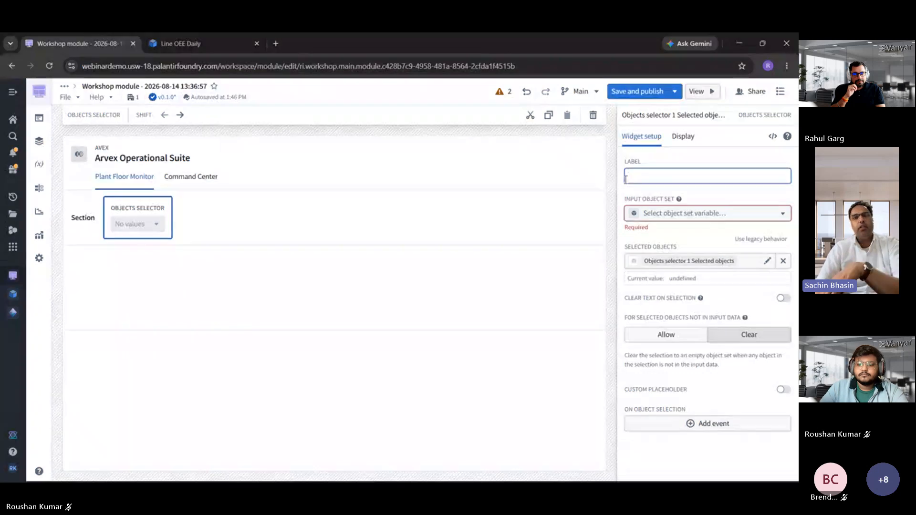
Set the Objects selector's input object set to a new object set definition starting from the Plant object type
{"action": "left_click", "coordinate": [714, 215]}
{"action": "left_click", "coordinate": [700, 257]}
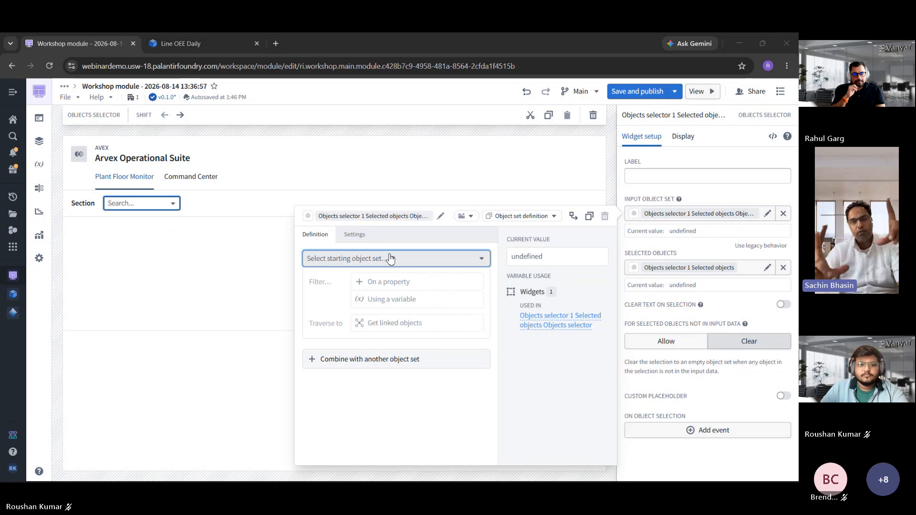
{"action": "left_click", "coordinate": [389, 258]}
{"action": "type", "text": "O"}
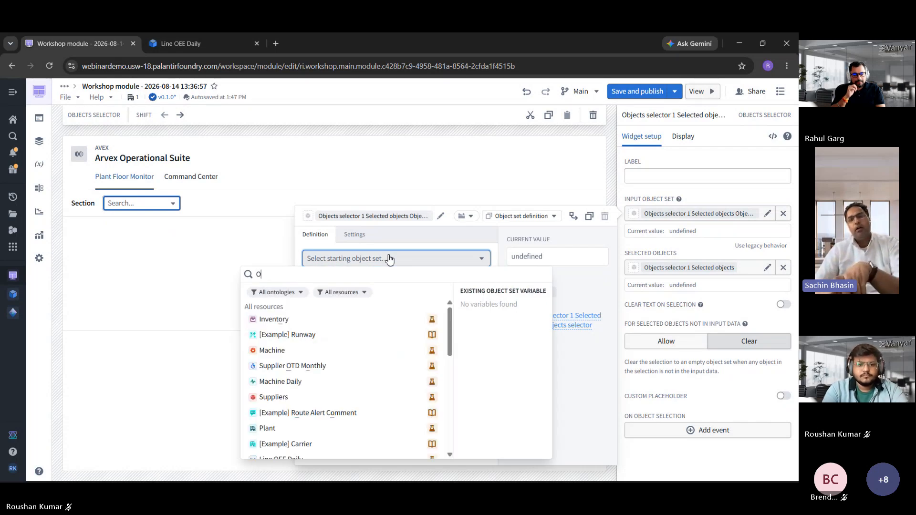
{"action": "type", "text": "bje"}
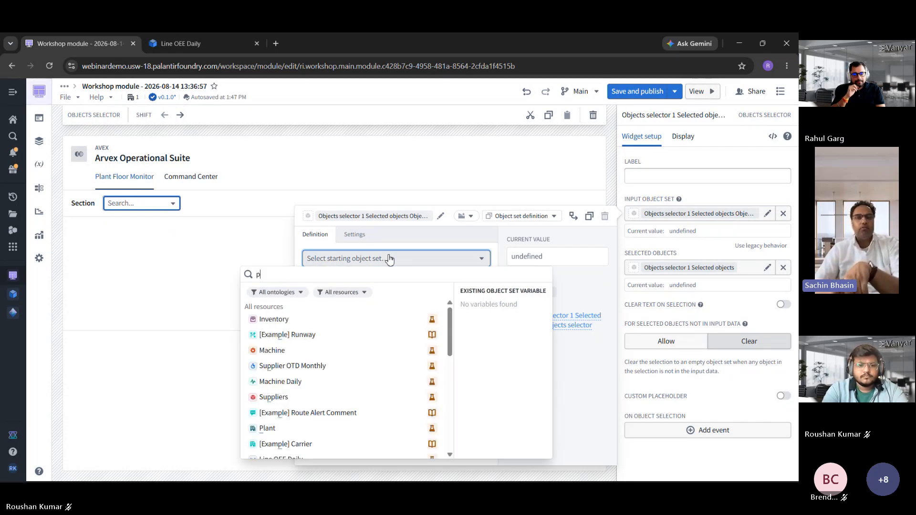
{"action": "type", "text": "plant"}
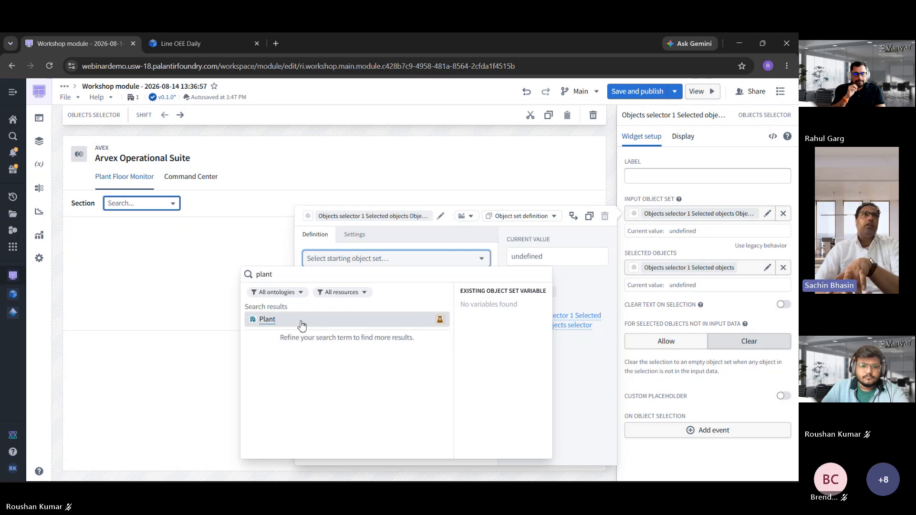
{"action": "left_click", "coordinate": [301, 321]}
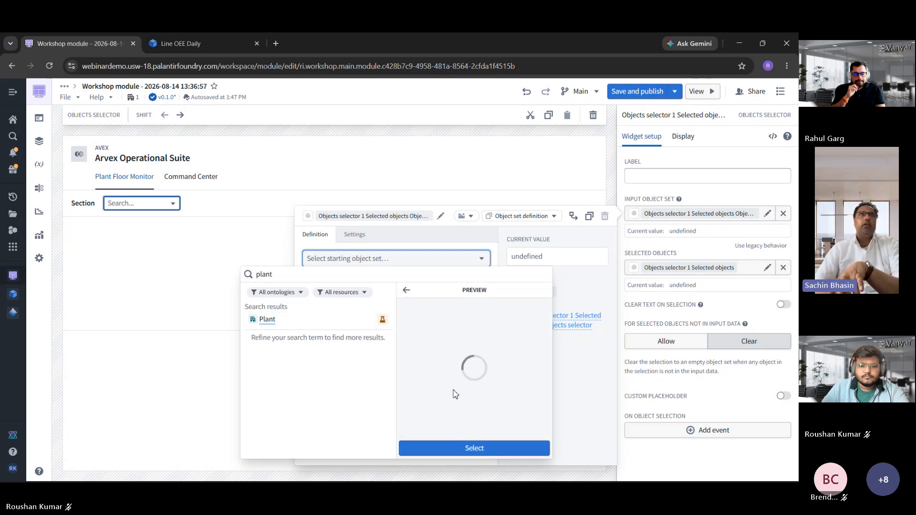
{"action": "left_click", "coordinate": [460, 448]}
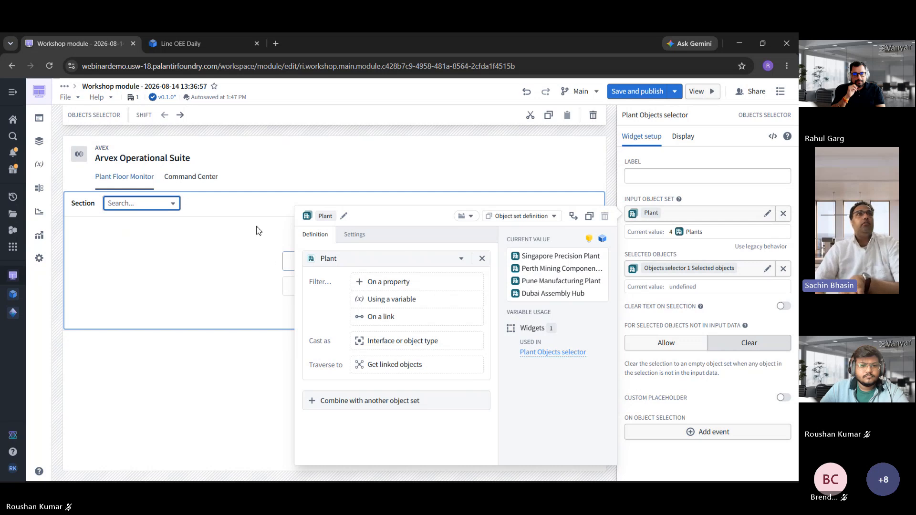
{"action": "left_click", "coordinate": [265, 212]}
{"action": "left_click", "coordinate": [176, 209]}
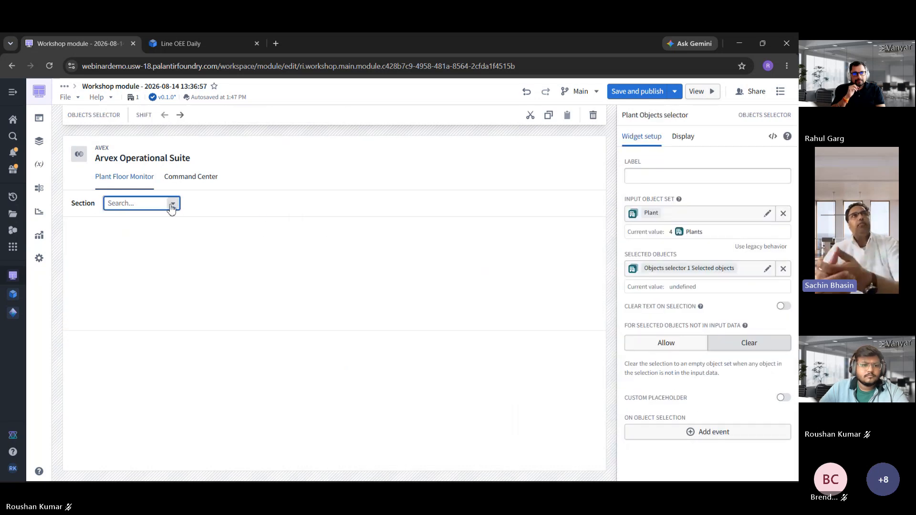
{"action": "left_click", "coordinate": [173, 206]}
Apply a Columns layout to the section under the Objects selector header and select its first column
{"action": "left_click", "coordinate": [267, 212]}
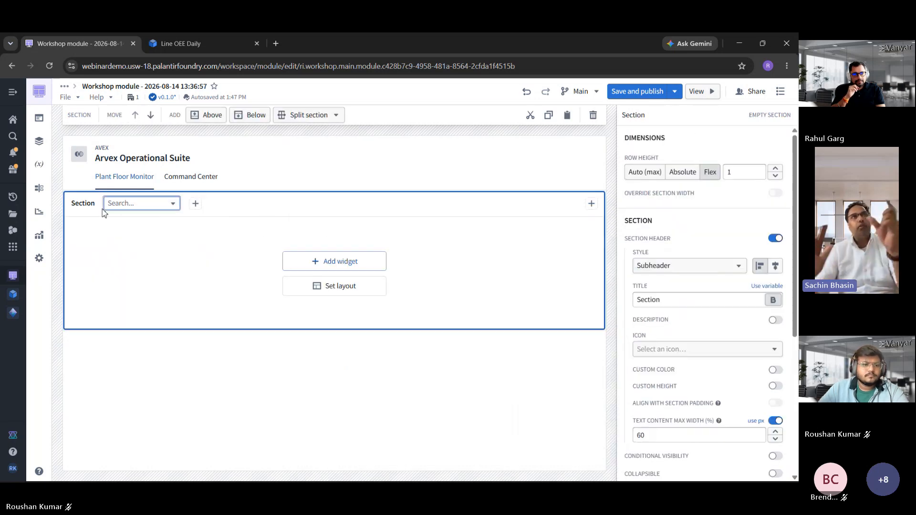
{"action": "left_click", "coordinate": [329, 287]}
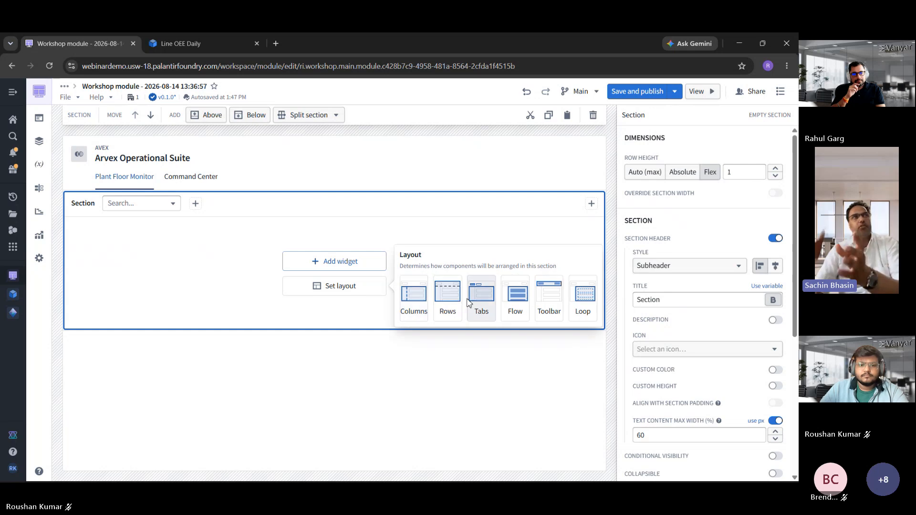
{"action": "left_click", "coordinate": [413, 295]}
{"action": "left_click", "coordinate": [212, 241]}
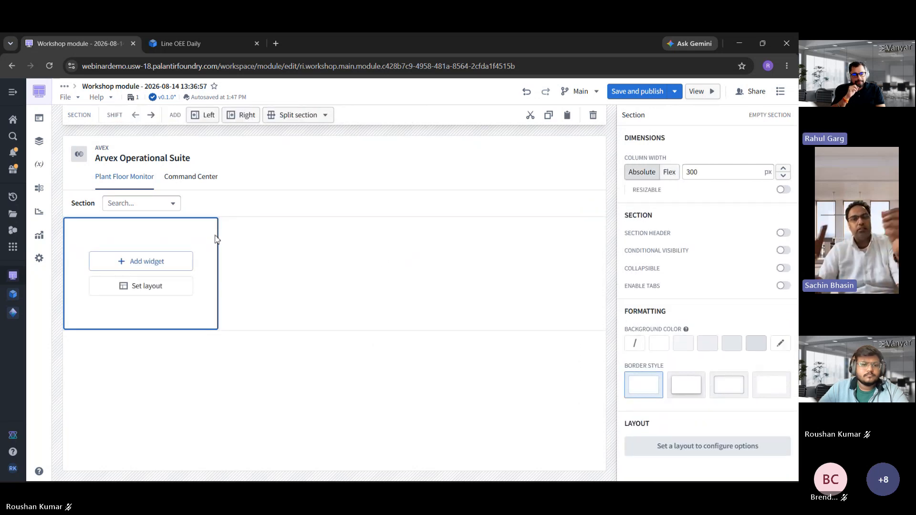
Rename the Plant Objects selector's selected objects variable to "Selected Plant"
{"action": "left_click", "coordinate": [332, 253]}
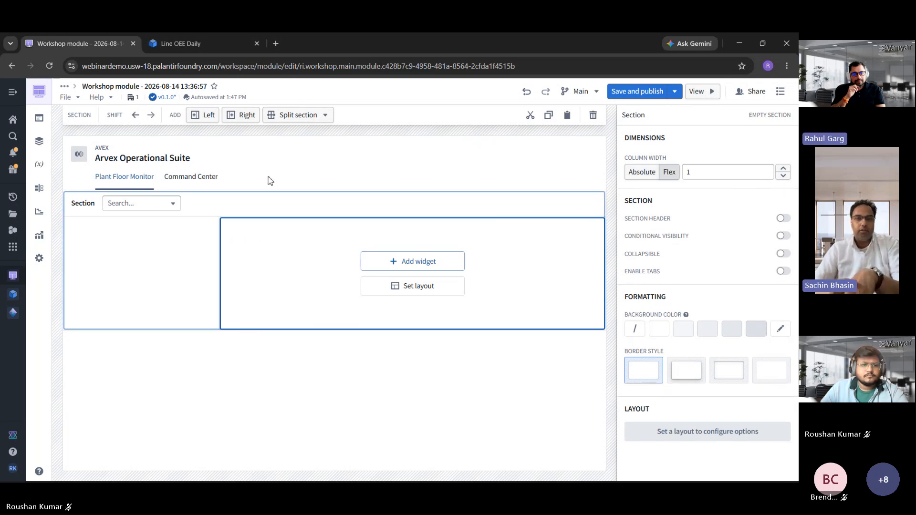
{"action": "left_click", "coordinate": [117, 205]}
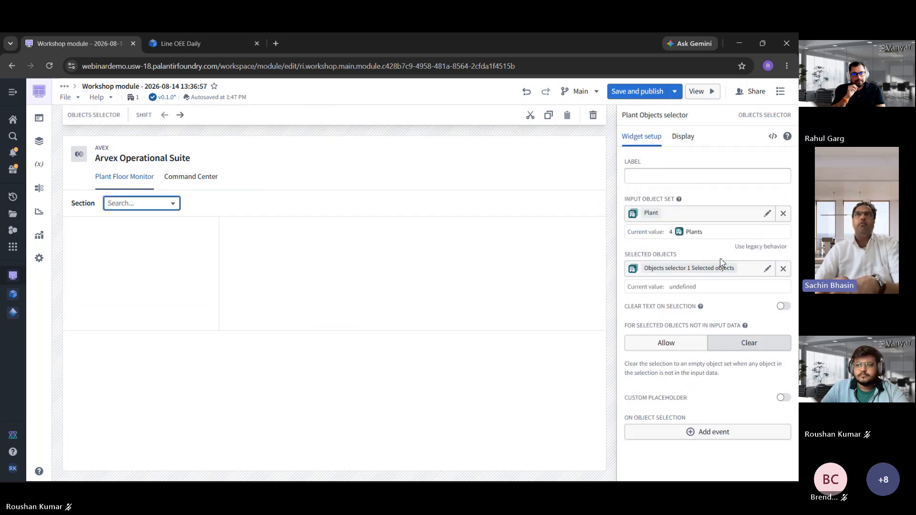
{"action": "left_click", "coordinate": [648, 268]}
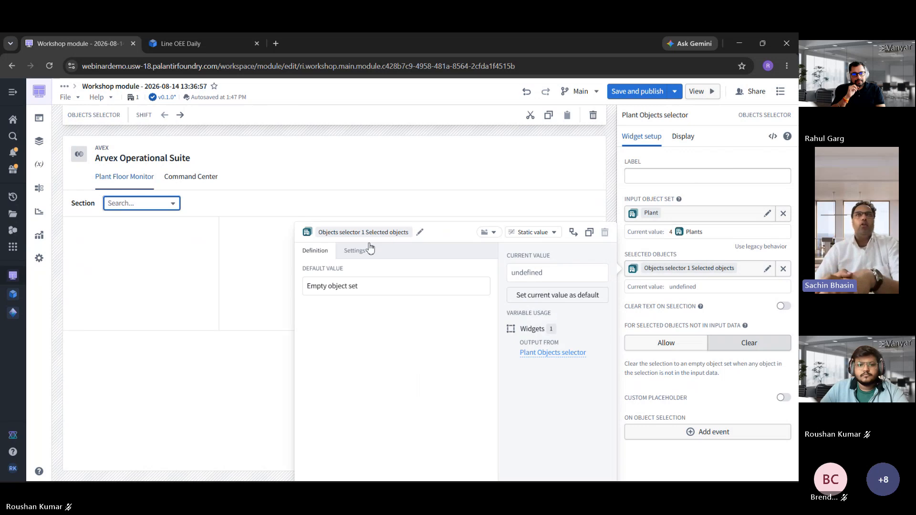
{"action": "left_click", "coordinate": [378, 232]}
{"action": "type", "text": "Selected Plant"}
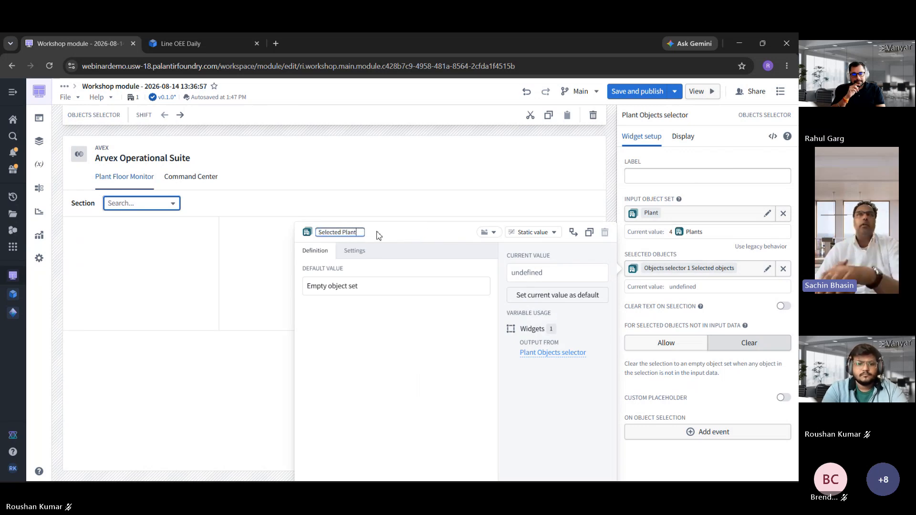
{"action": "key", "text": "Return"}
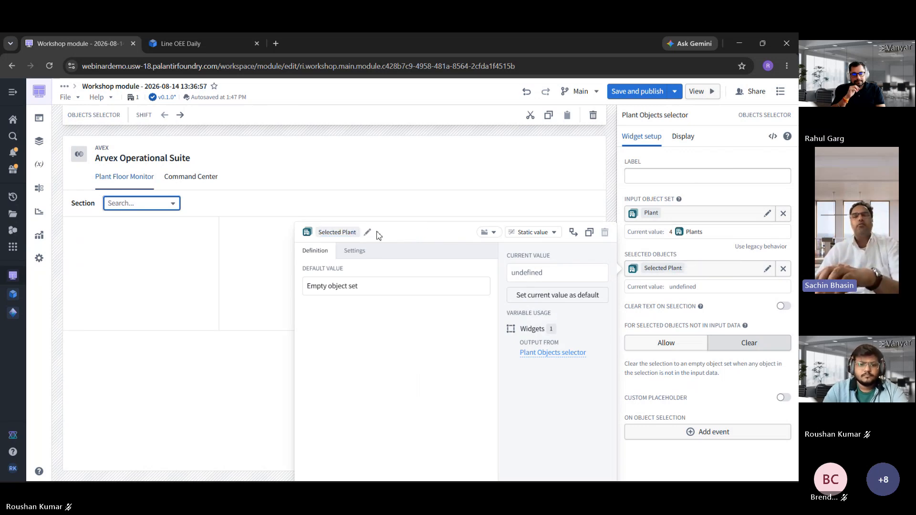
{"action": "left_click", "coordinate": [264, 213]}
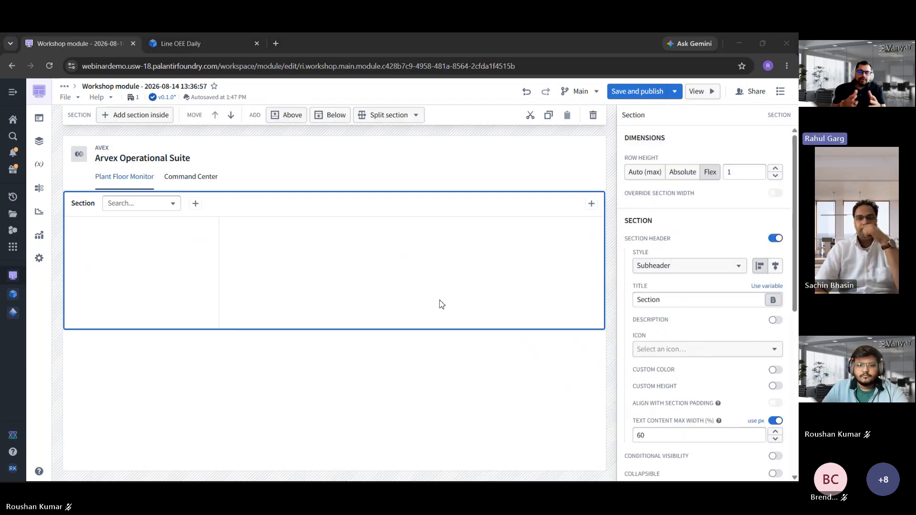
Add an Object table widget to the empty lower section of the Plant Floor Monitor tab
{"action": "left_click", "coordinate": [188, 377]}
{"action": "left_click", "coordinate": [332, 386]}
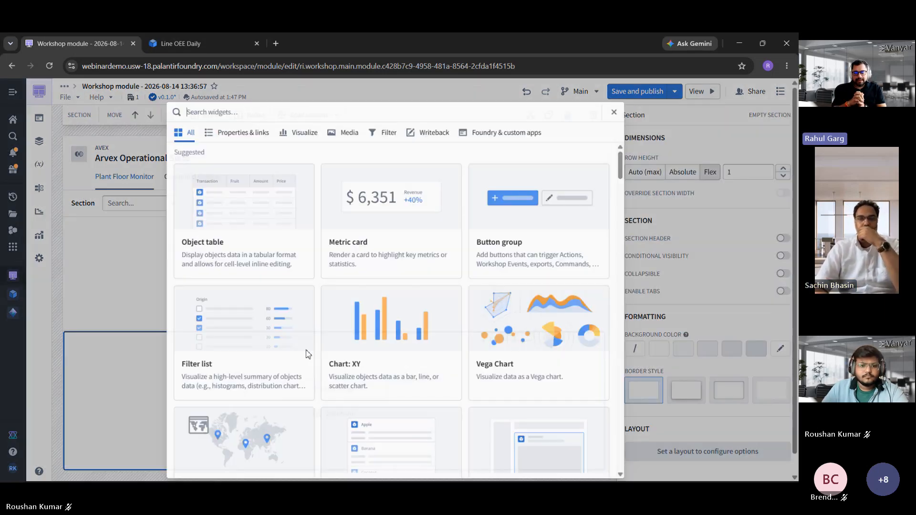
{"action": "left_click", "coordinate": [207, 218]}
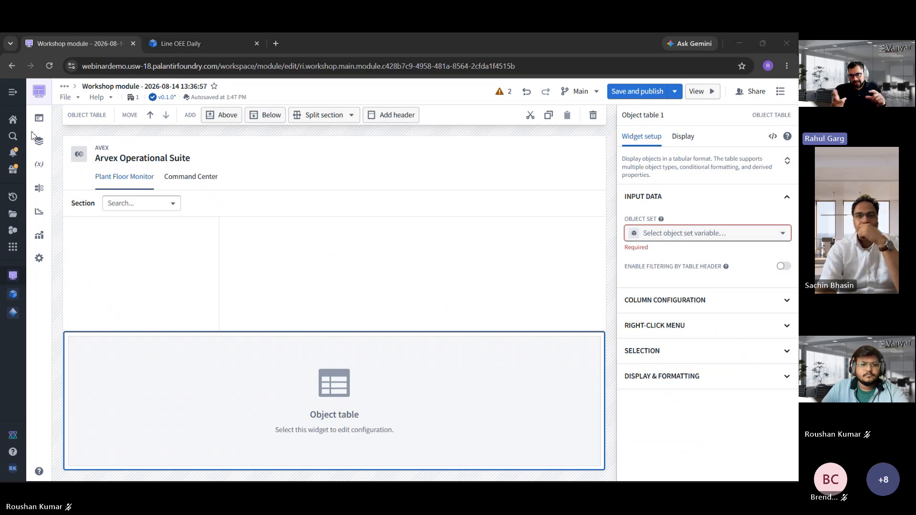
Set the object table's input to a new object set variable starting from the Machine object type
{"action": "left_click", "coordinate": [738, 234]}
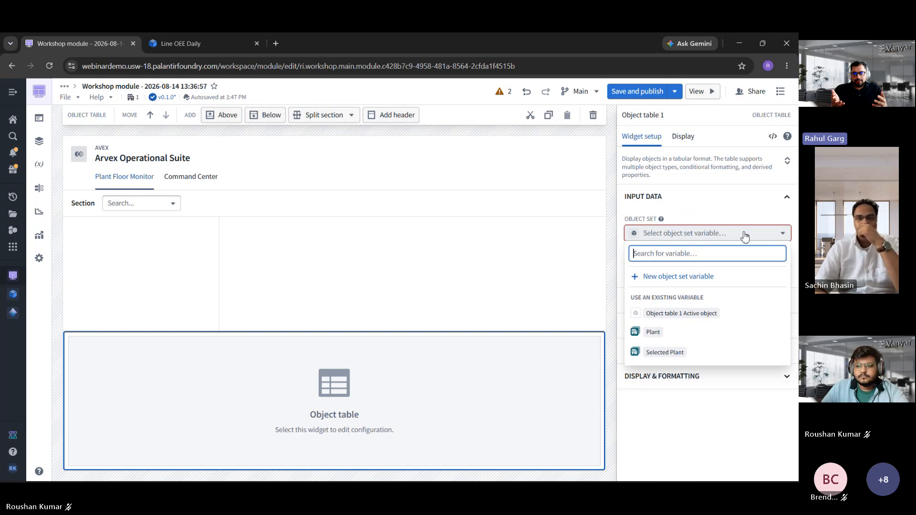
{"action": "left_click", "coordinate": [725, 276]}
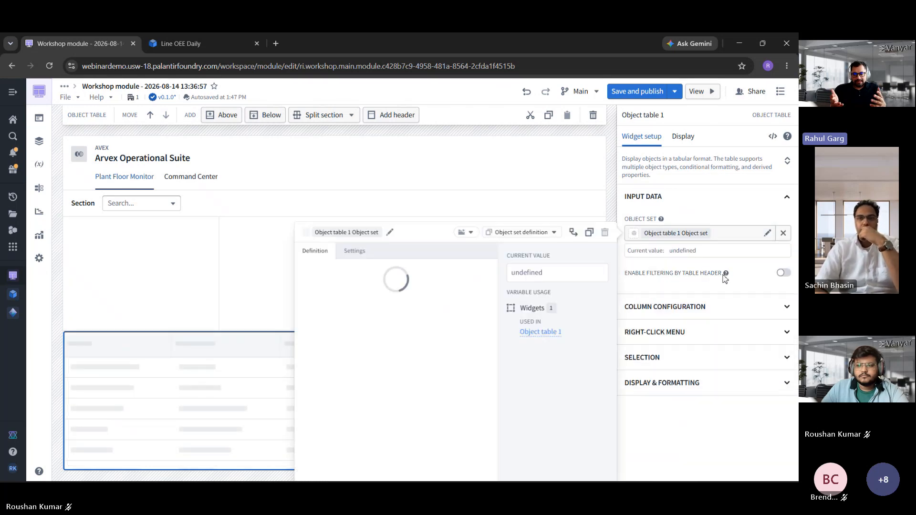
{"action": "left_click", "coordinate": [377, 277]}
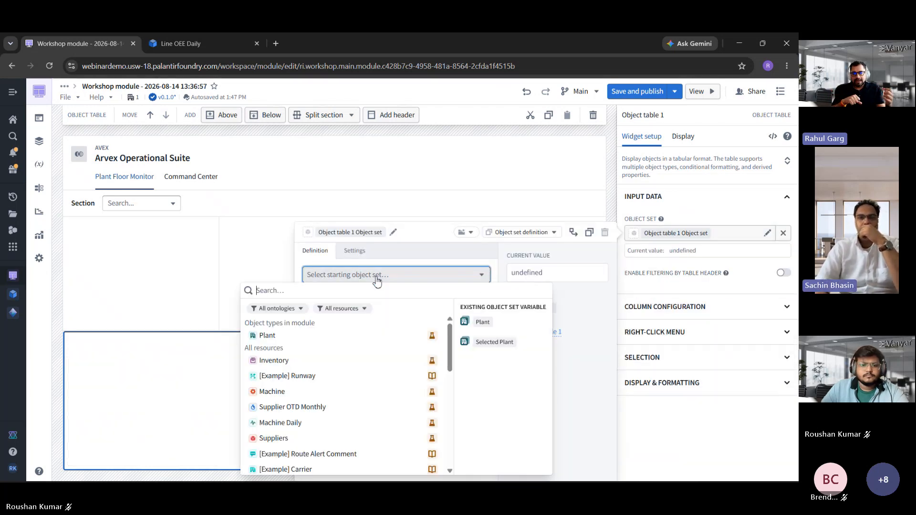
{"action": "type", "text": "machine"}
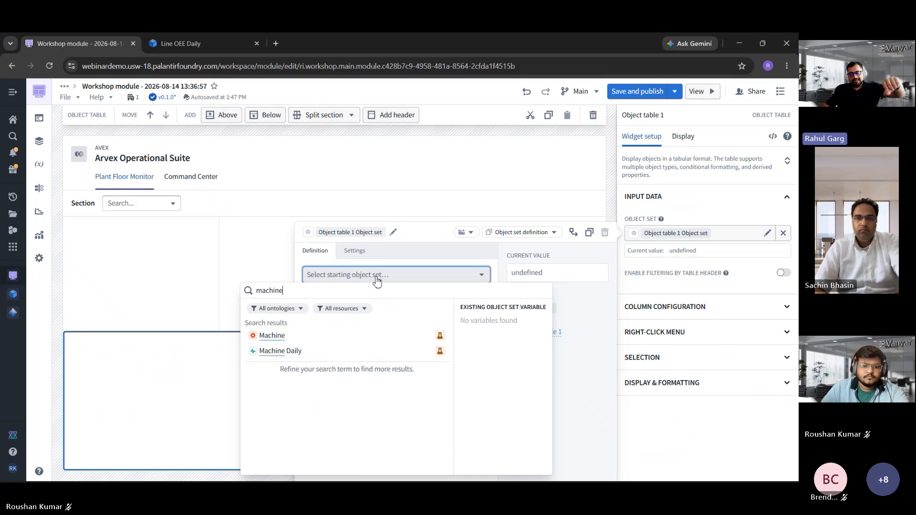
{"action": "left_click", "coordinate": [321, 336]}
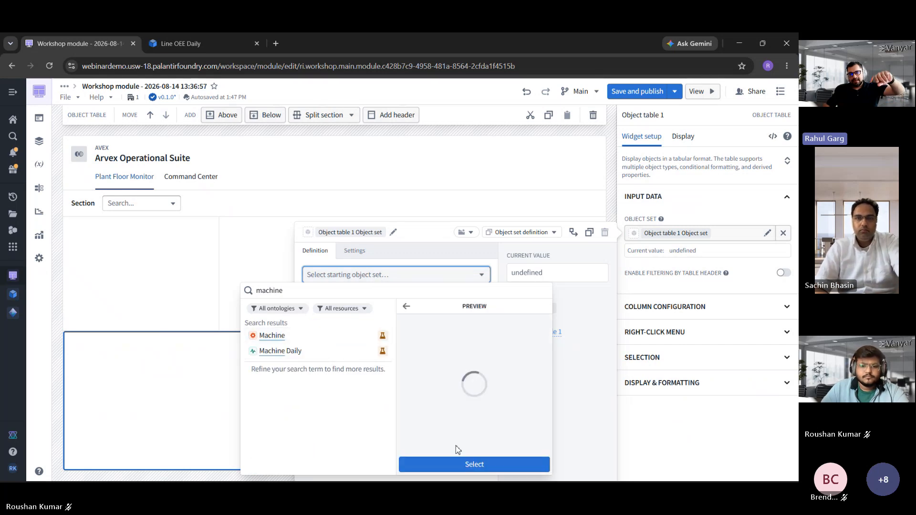
{"action": "left_click", "coordinate": [461, 464]}
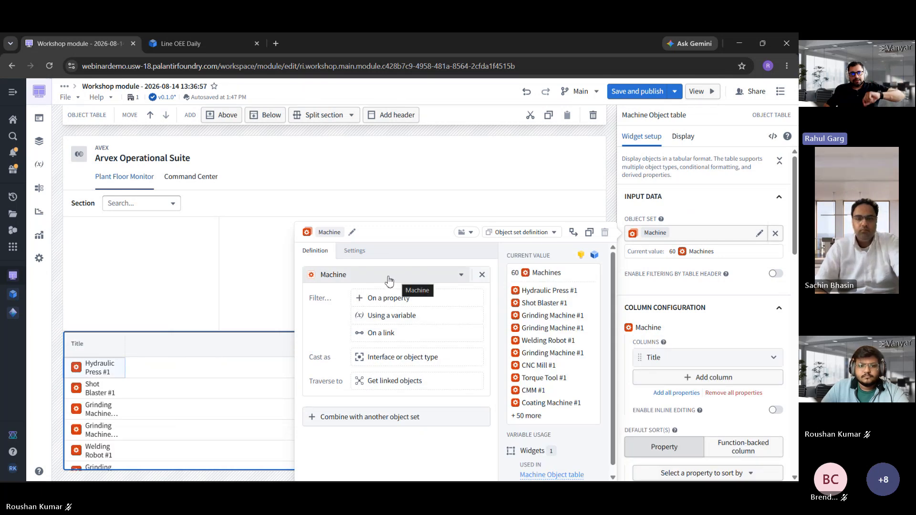
{"action": "left_click", "coordinate": [195, 402]}
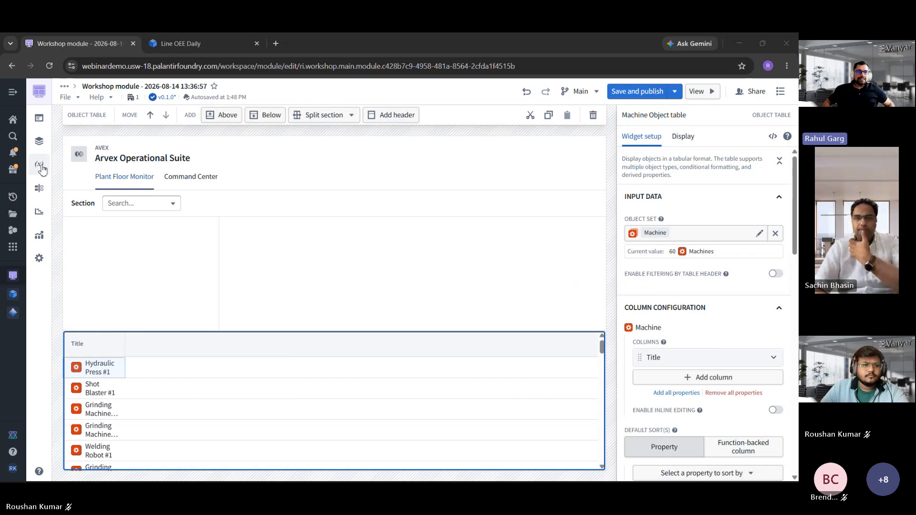
Create a string variable of the Object property kind that uses Selected Plant as its object set
{"action": "left_click", "coordinate": [41, 168]}
{"action": "left_click", "coordinate": [109, 119]}
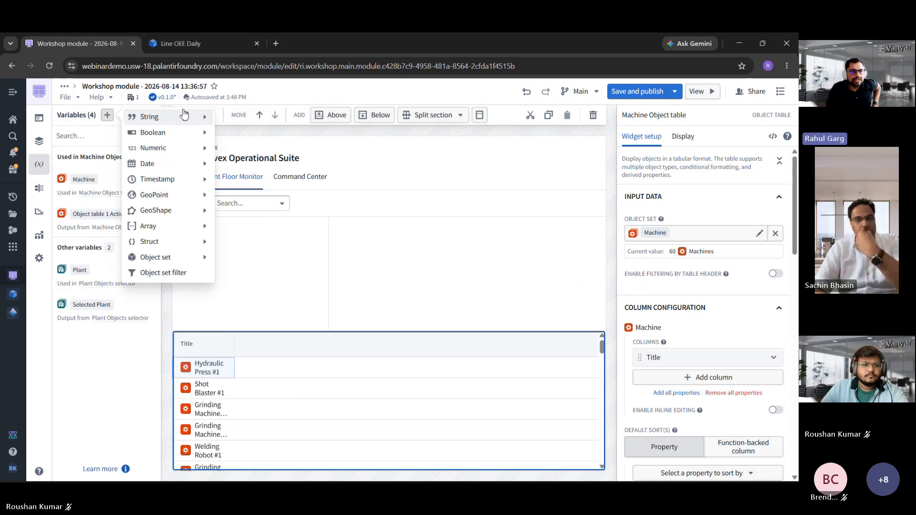
{"action": "mouse_move", "coordinate": [180, 119]}
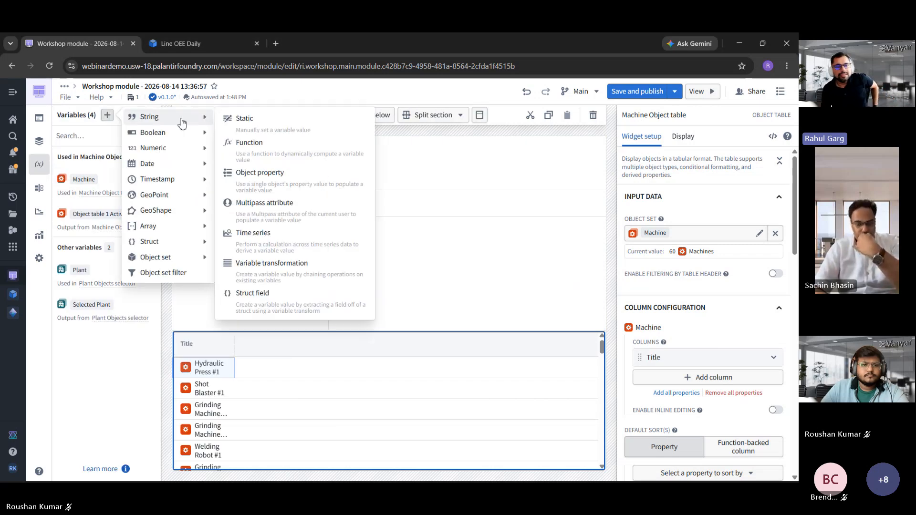
{"action": "left_click", "coordinate": [253, 189]}
{"action": "left_click", "coordinate": [252, 196]}
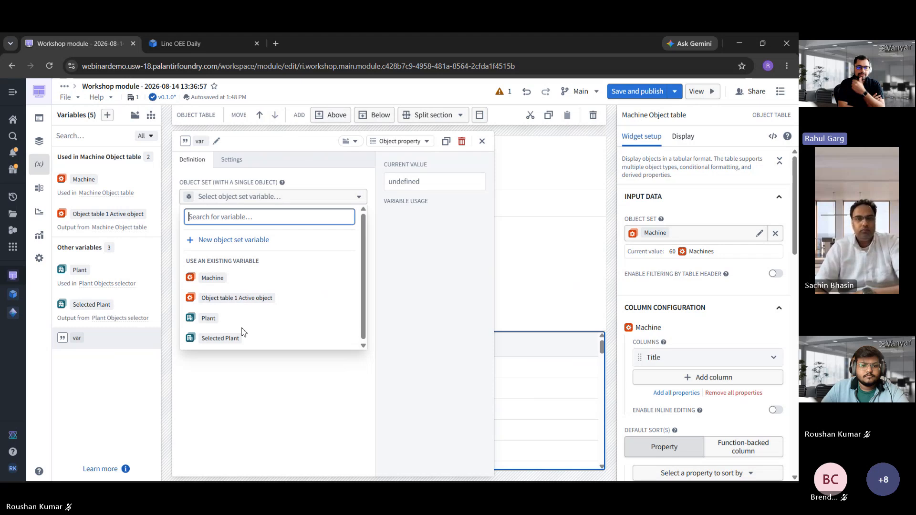
{"action": "left_click", "coordinate": [263, 340]}
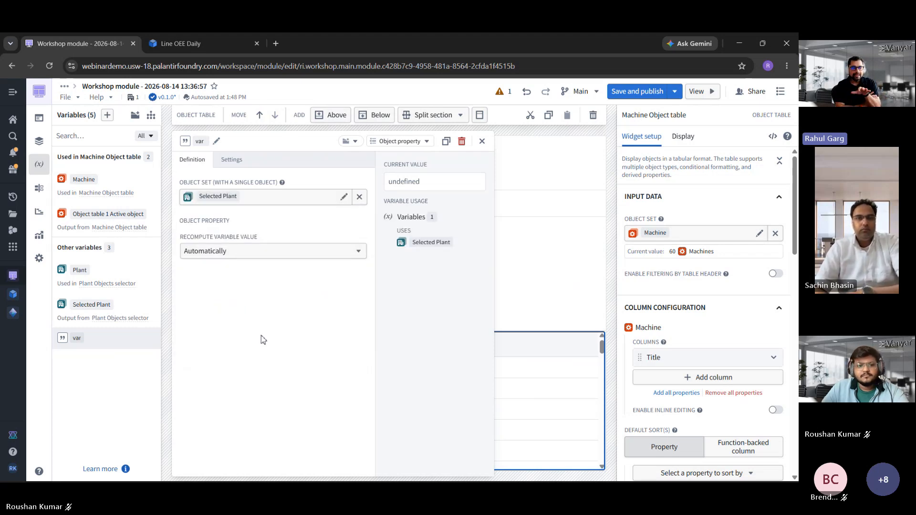
{"action": "left_click", "coordinate": [287, 237]}
{"action": "left_click", "coordinate": [286, 237]}
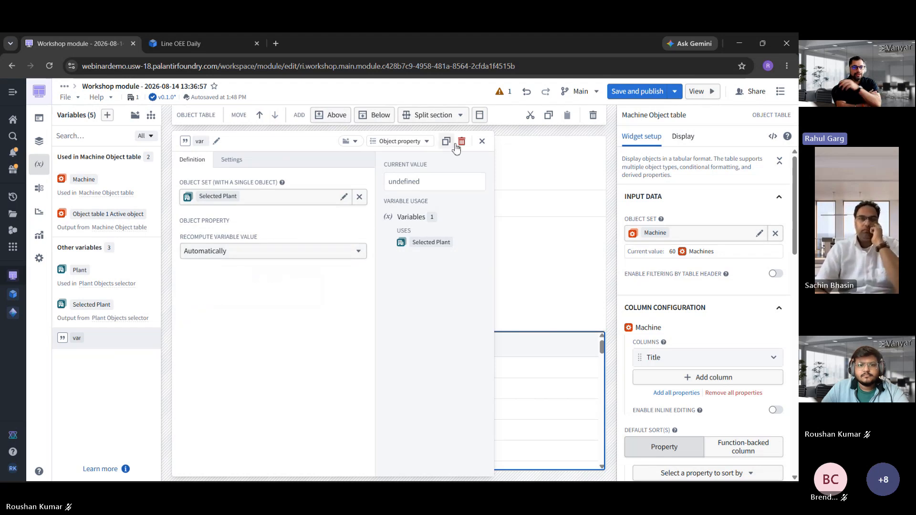
{"action": "left_click", "coordinate": [482, 141]}
Choose Perth Mining Components Plant in the header's Plant selector
{"action": "left_click", "coordinate": [243, 204]}
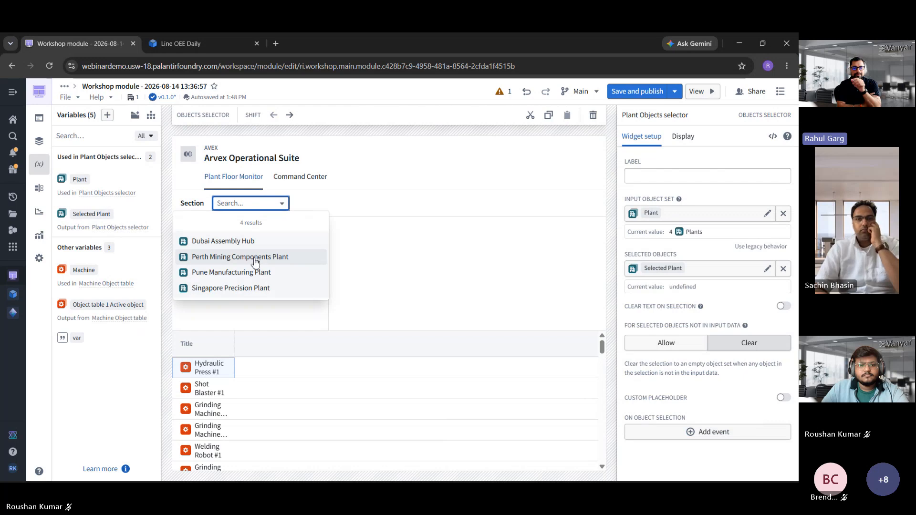
{"action": "left_click", "coordinate": [255, 260]}
{"action": "left_click", "coordinate": [201, 244]}
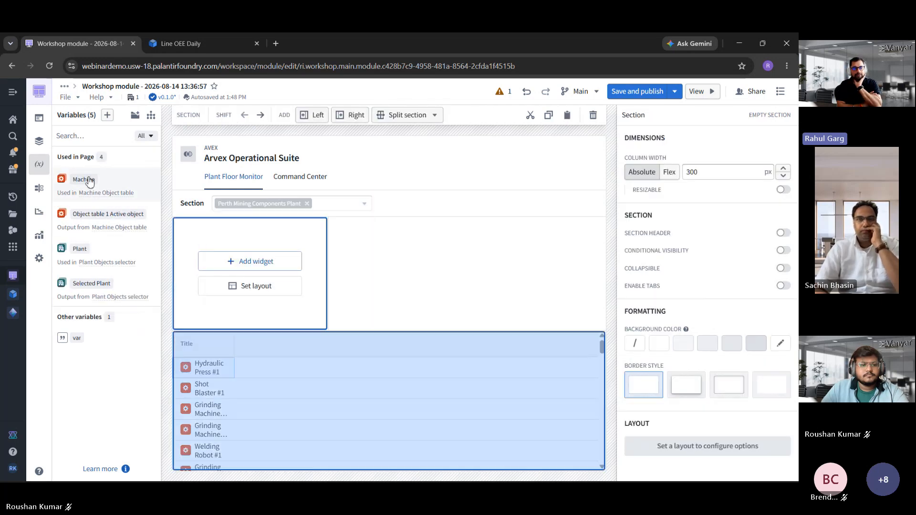
Set the new string variable's object property to Plant ID and rename the variable "Plant id"
{"action": "left_click", "coordinate": [95, 338]}
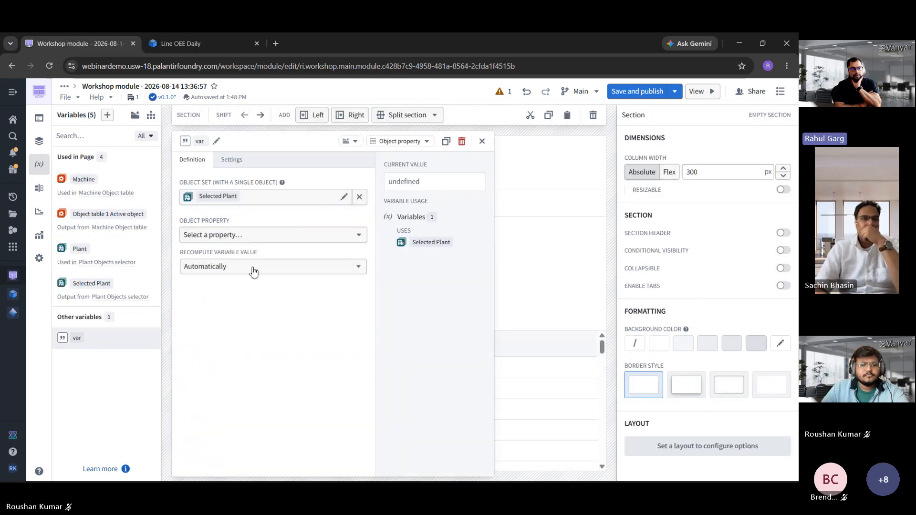
{"action": "left_click", "coordinate": [286, 235]}
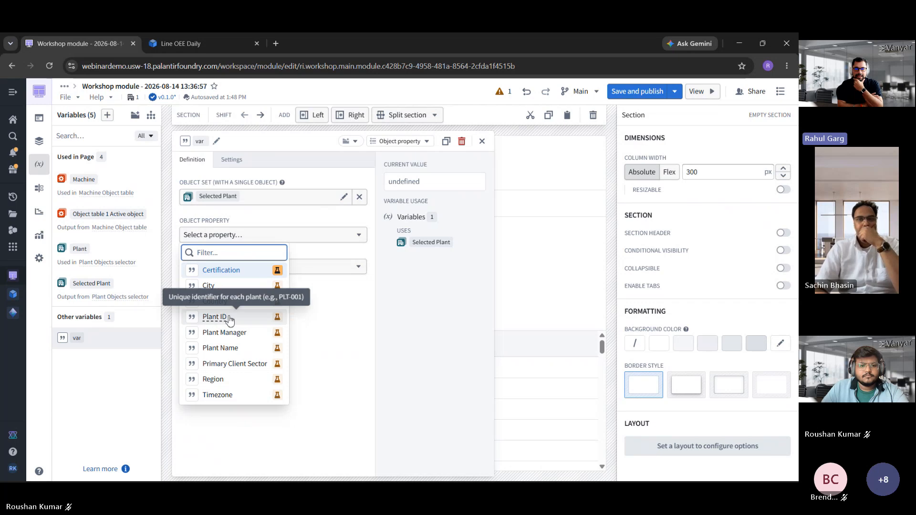
{"action": "left_click", "coordinate": [229, 317]}
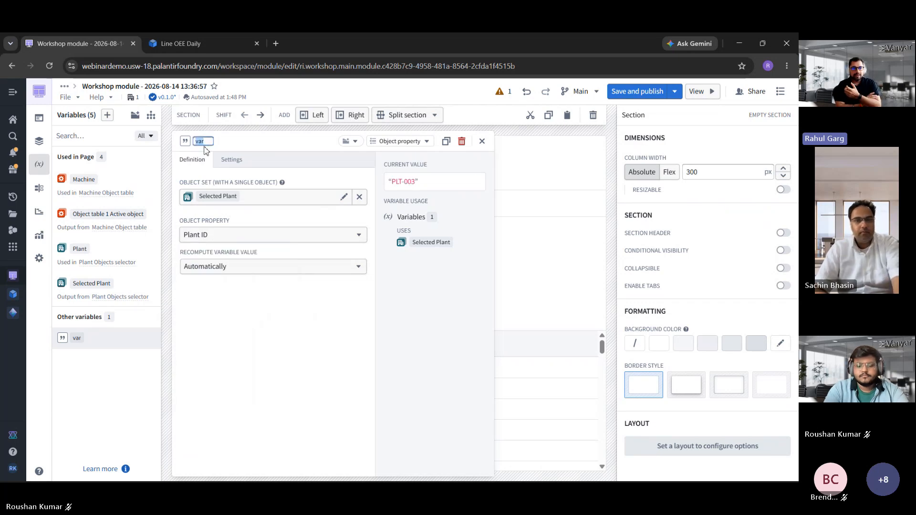
{"action": "type", "text": "Pa"}
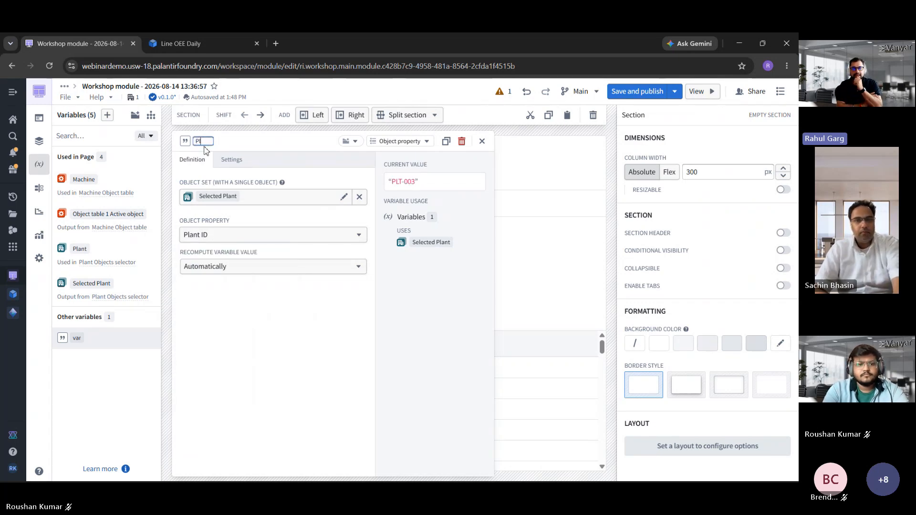
{"action": "key", "text": "Return"}
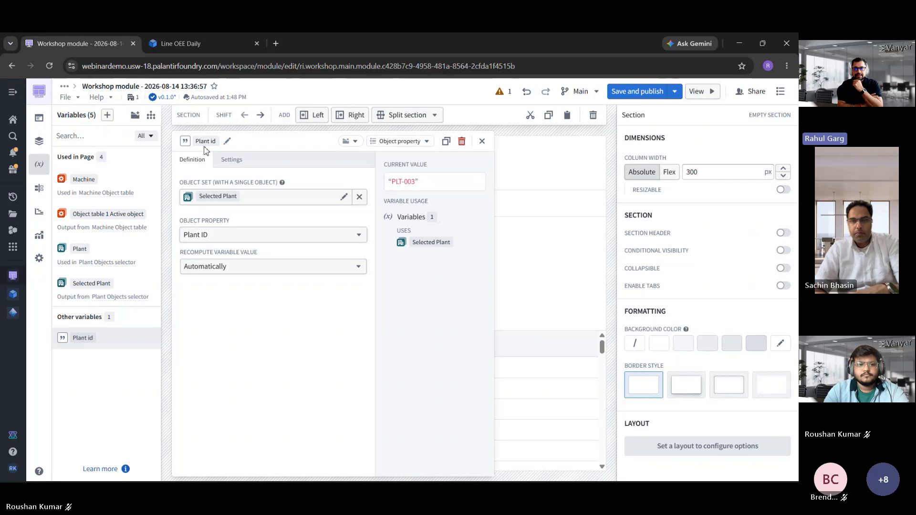
{"action": "left_click", "coordinate": [482, 142]}
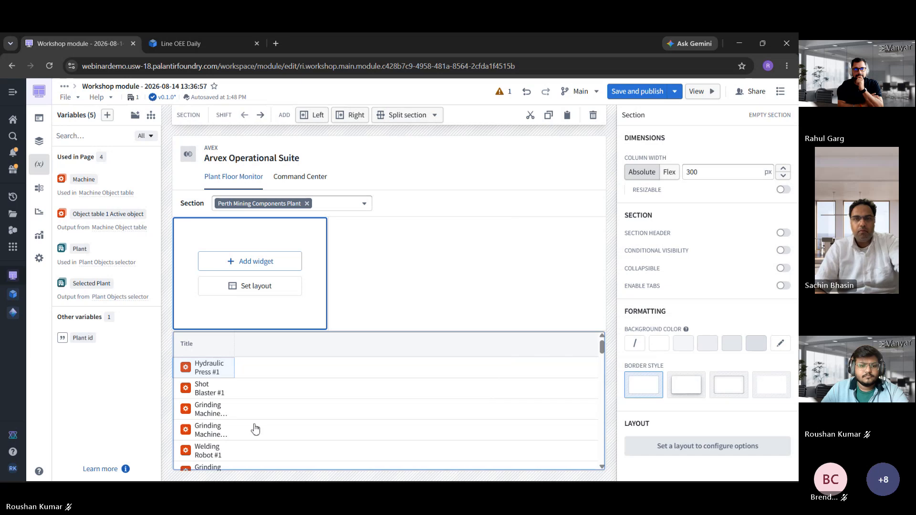
Filter the object table's Machine object set on the Plant ID property, using the Plant id variable as the value
{"action": "left_click", "coordinate": [267, 400]}
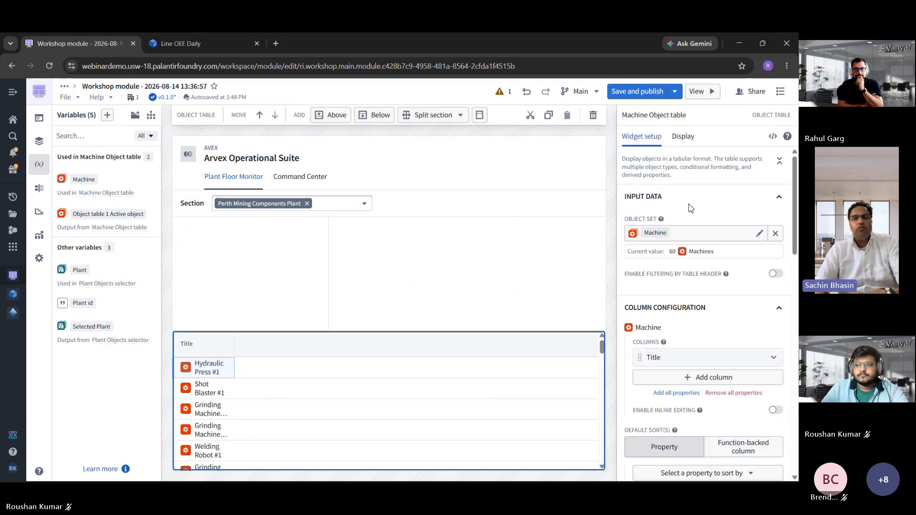
{"action": "left_click", "coordinate": [659, 233]}
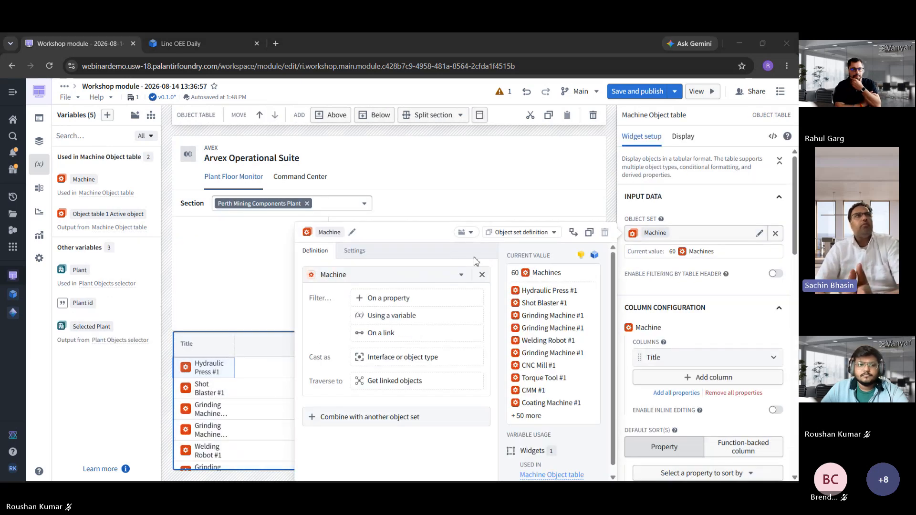
{"action": "left_click", "coordinate": [427, 315]}
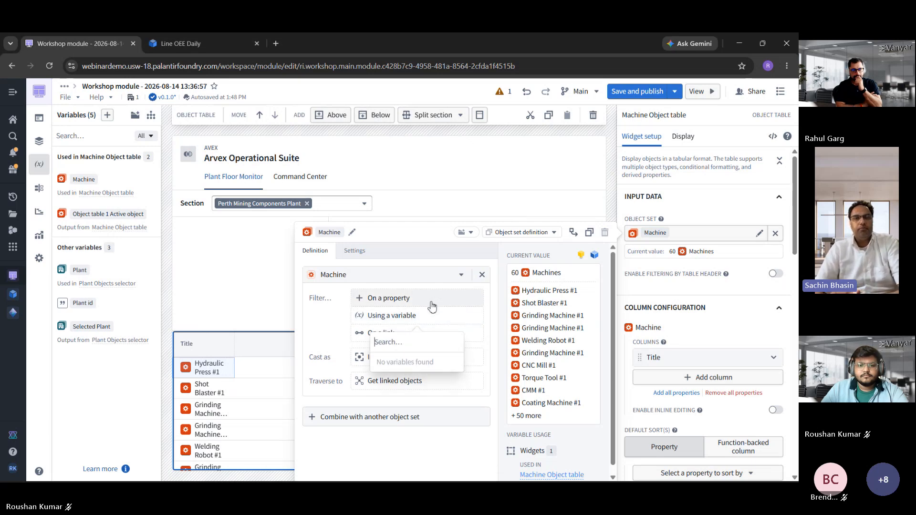
{"action": "left_click", "coordinate": [427, 305]}
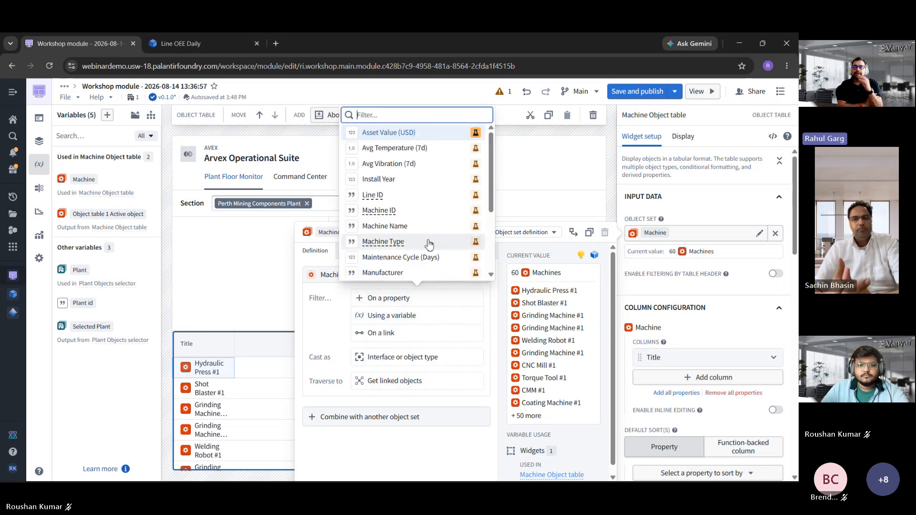
{"action": "scroll", "coordinate": [427, 248], "scroll_direction": "down", "scroll_amount": 3}
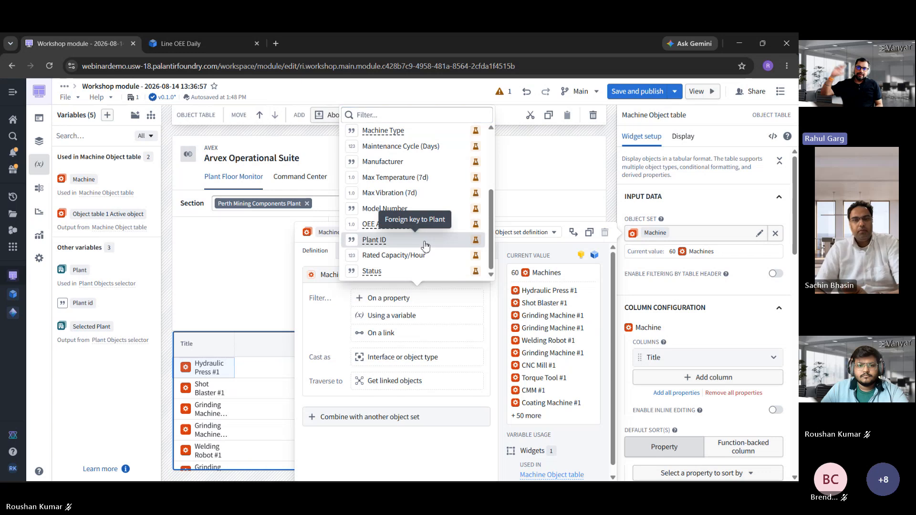
{"action": "key", "text": "Return"}
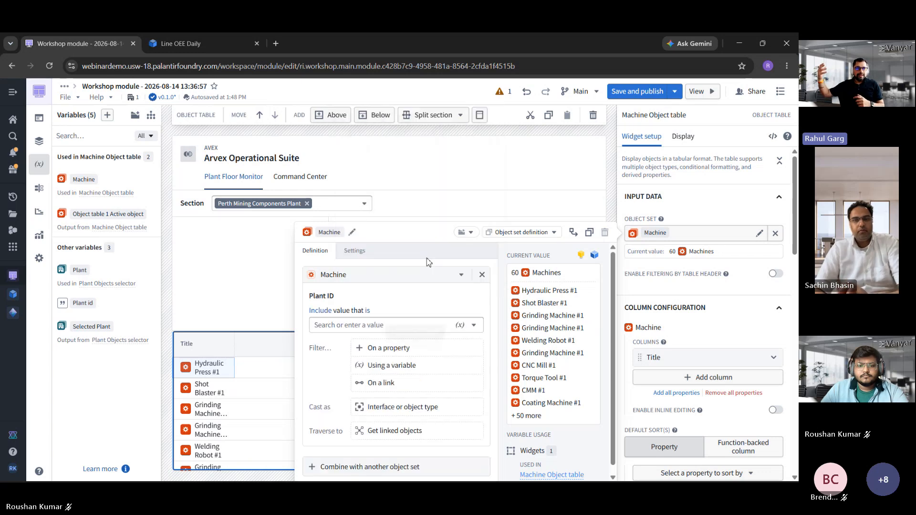
{"action": "left_click", "coordinate": [460, 325]}
{"action": "left_click", "coordinate": [442, 295]}
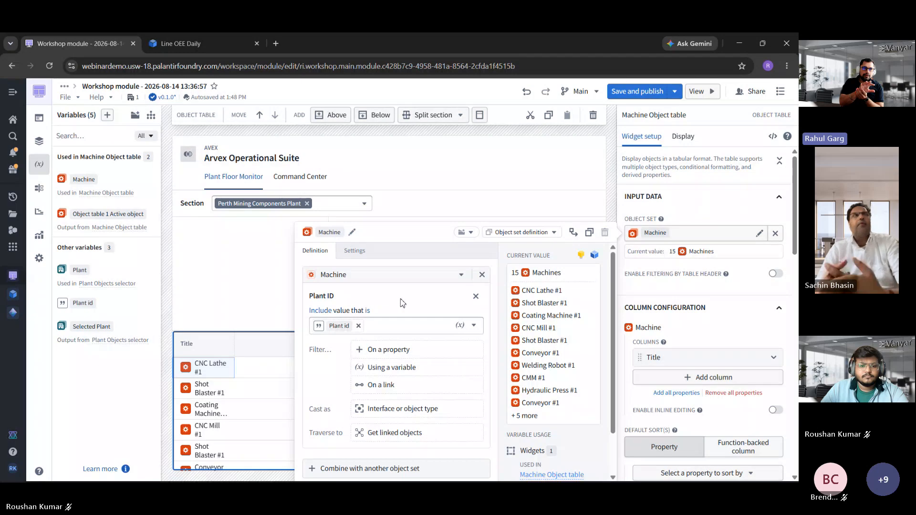
Close the Machine variable's editor and delete the Machine object table from the Plant Floor Monitor tab
{"action": "left_click", "coordinate": [265, 390]}
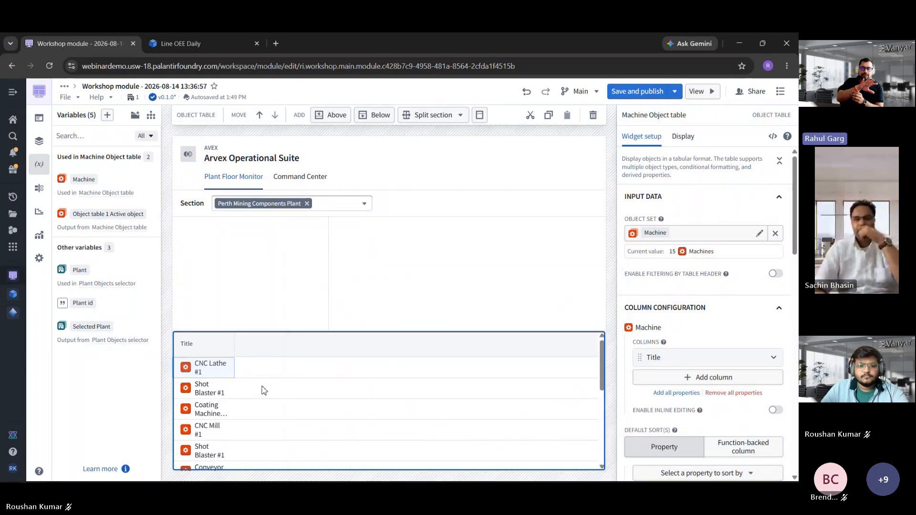
{"action": "scroll", "coordinate": [668, 365], "scroll_direction": "down", "scroll_amount": 2}
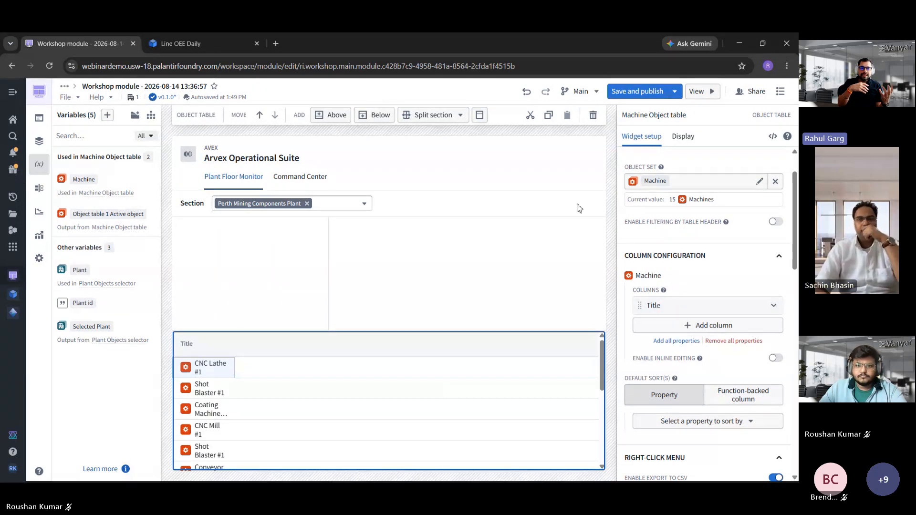
{"action": "left_click", "coordinate": [596, 116]}
{"action": "left_click", "coordinate": [549, 133]}
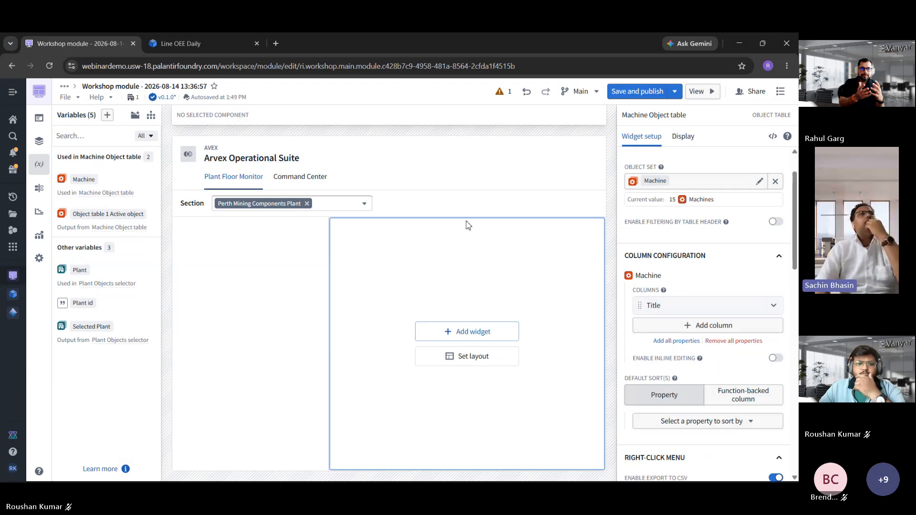
Add a new section below the split section in the Plant Floor Monitor tab and place an Object list widget in it
{"action": "left_click", "coordinate": [477, 208]}
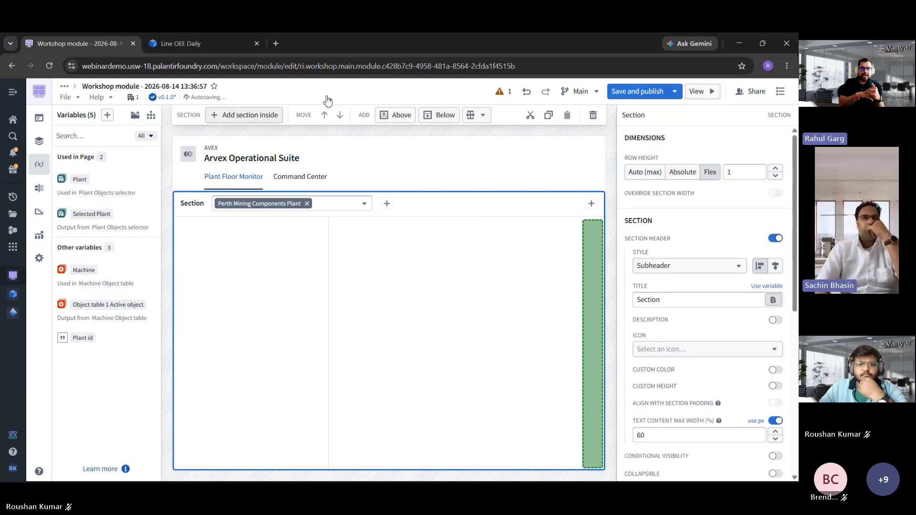
{"action": "left_click", "coordinate": [444, 117]}
{"action": "left_click", "coordinate": [491, 448]}
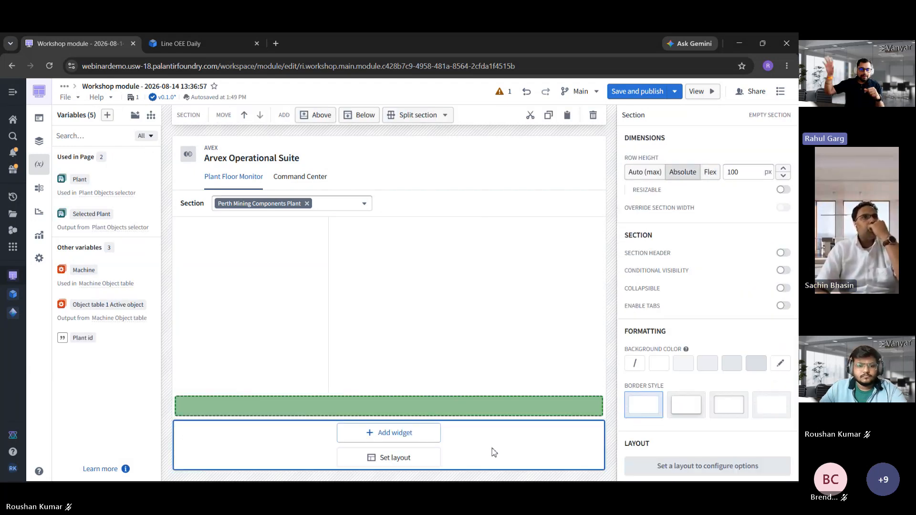
{"action": "left_click", "coordinate": [406, 441]}
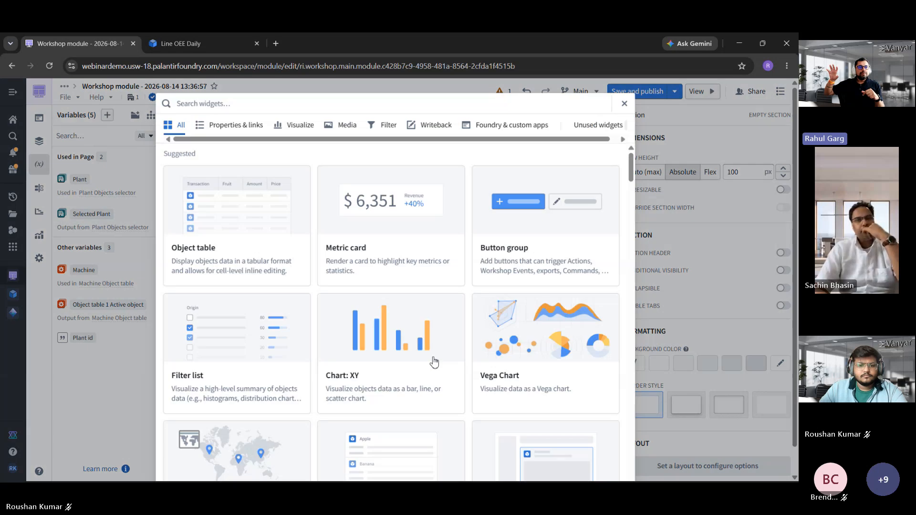
{"action": "scroll", "coordinate": [395, 371], "scroll_direction": "down", "scroll_amount": 2}
{"action": "left_click", "coordinate": [395, 371]}
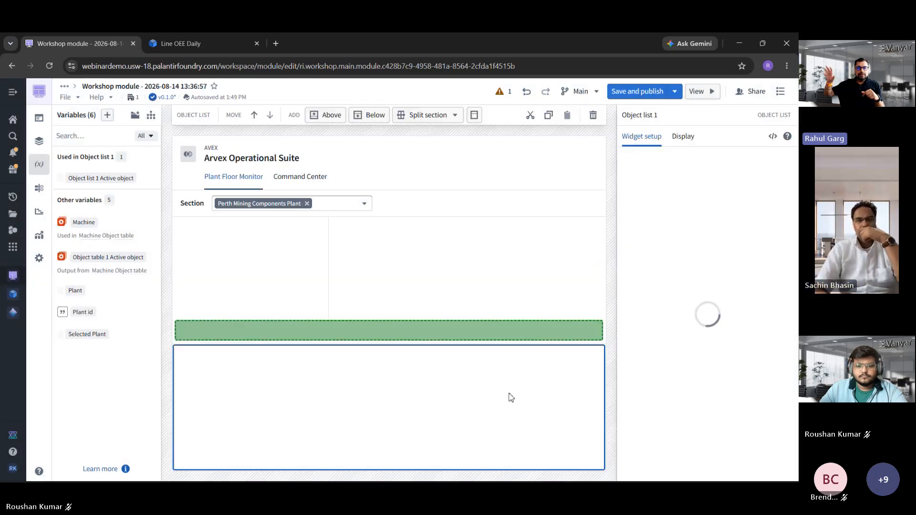
{"action": "left_click", "coordinate": [714, 235]}
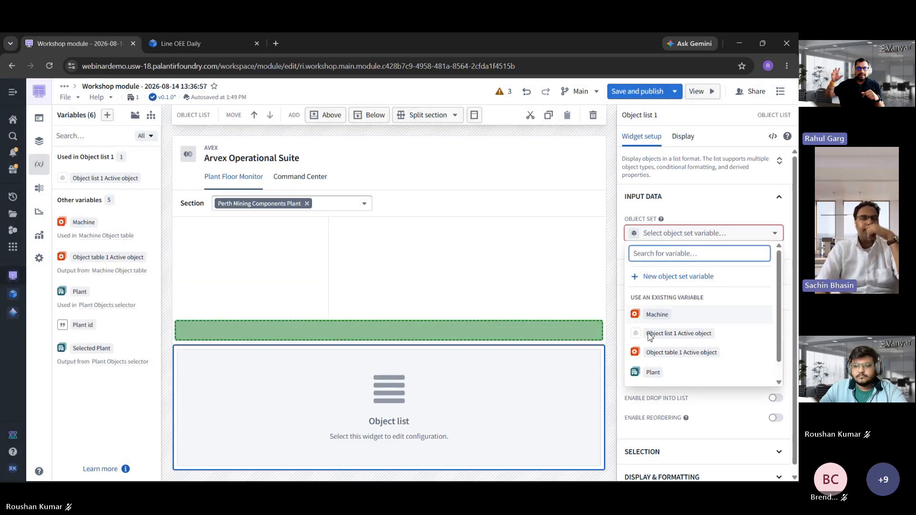
{"action": "scroll", "coordinate": [660, 313], "scroll_direction": "down", "scroll_amount": 1}
{"action": "left_click", "coordinate": [668, 312]}
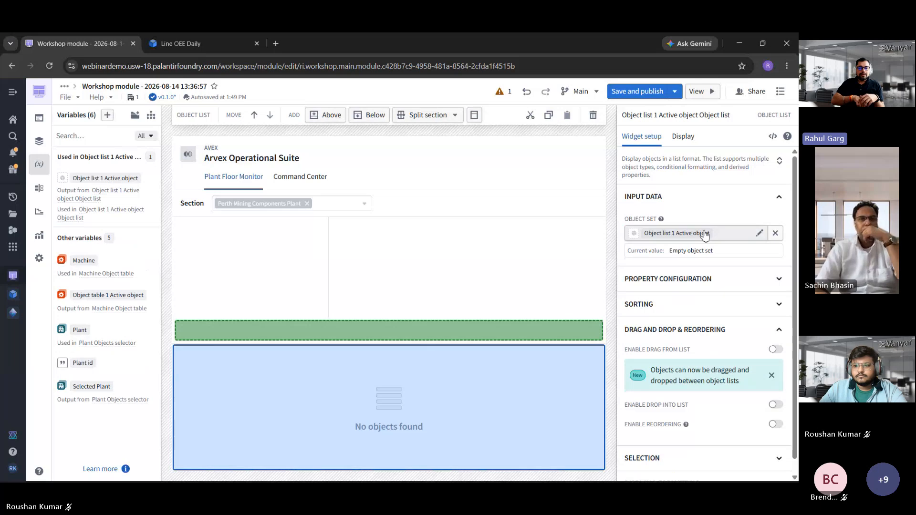
{"action": "left_click", "coordinate": [726, 236]}
{"action": "left_click", "coordinate": [726, 236]}
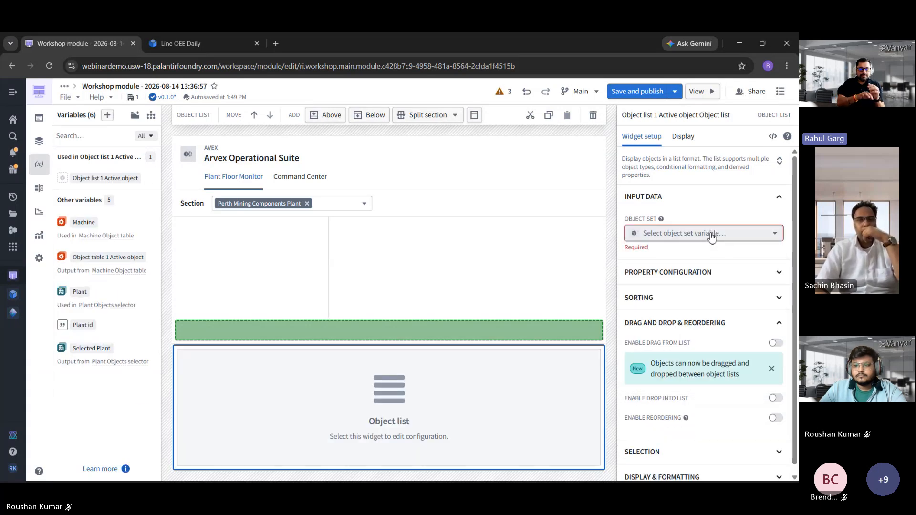
Use the Machine variable as the list's object set and add the Machine Type, OEE Average (7d) and Status properties
{"action": "left_click", "coordinate": [696, 233]}
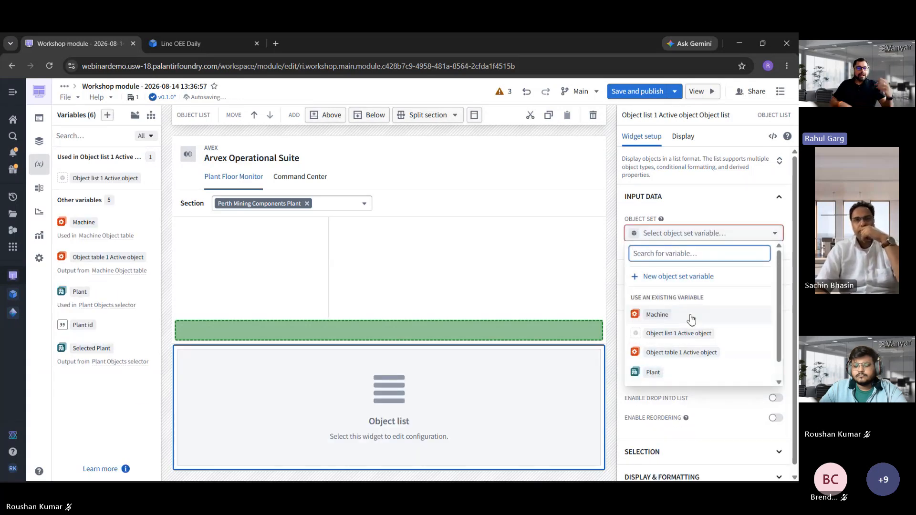
{"action": "left_click", "coordinate": [691, 318]}
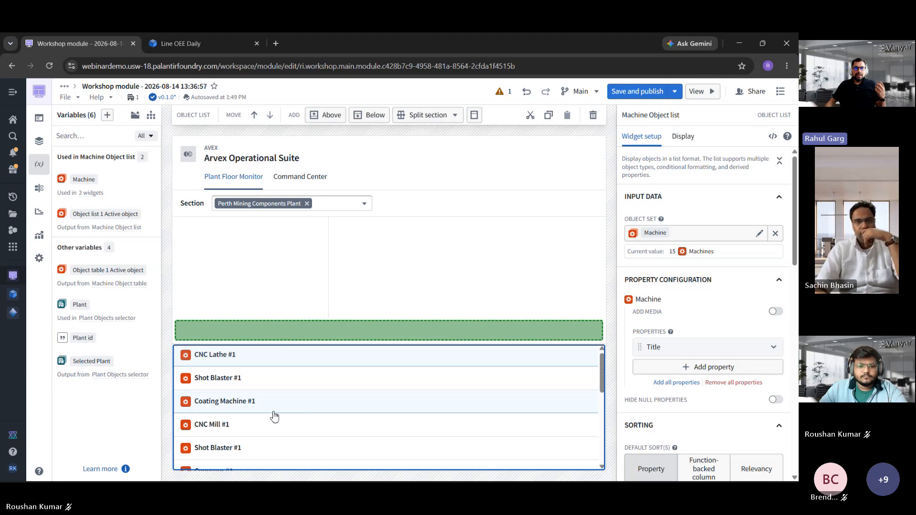
{"action": "scroll", "coordinate": [694, 345], "scroll_direction": "down", "scroll_amount": 1}
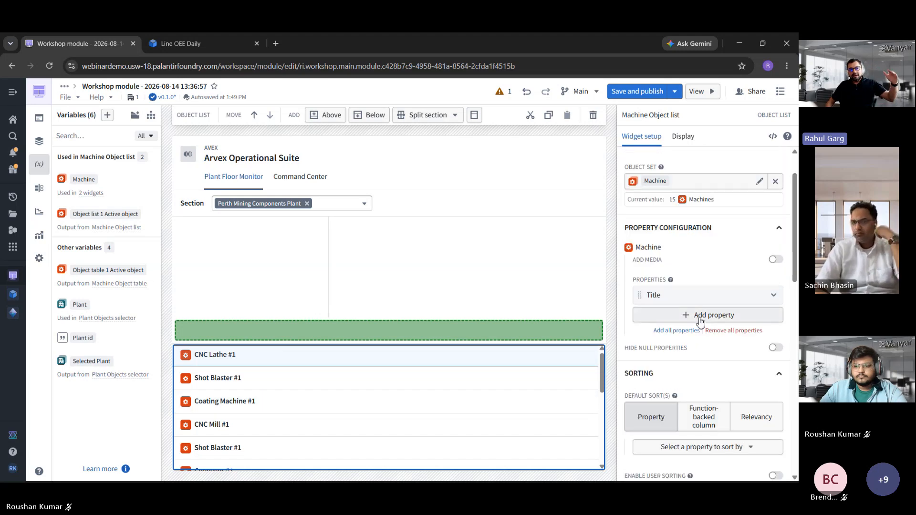
{"action": "left_click", "coordinate": [700, 319]}
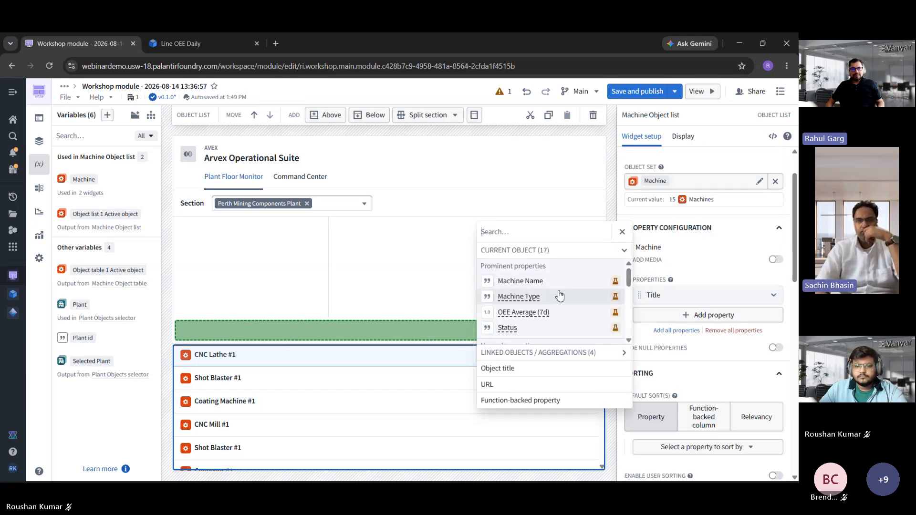
{"action": "left_click", "coordinate": [559, 296]}
{"action": "left_click", "coordinate": [553, 335]}
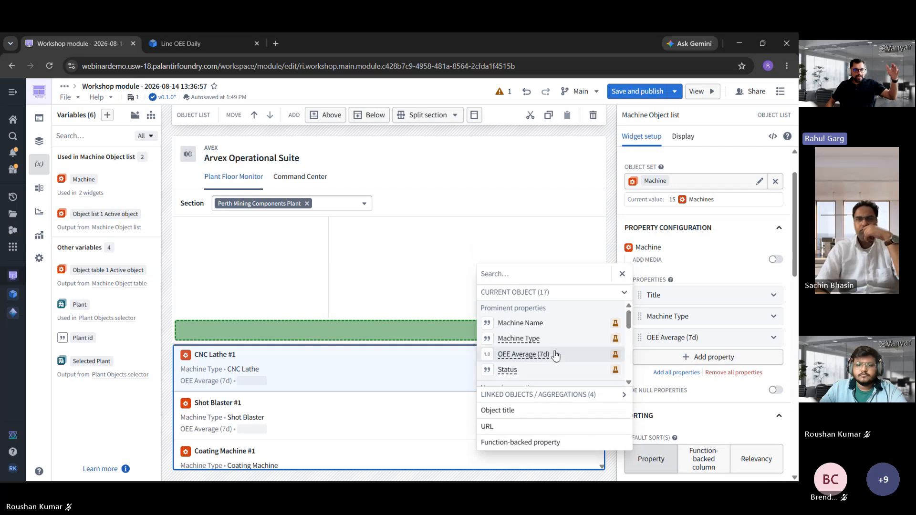
{"action": "left_click", "coordinate": [547, 369]}
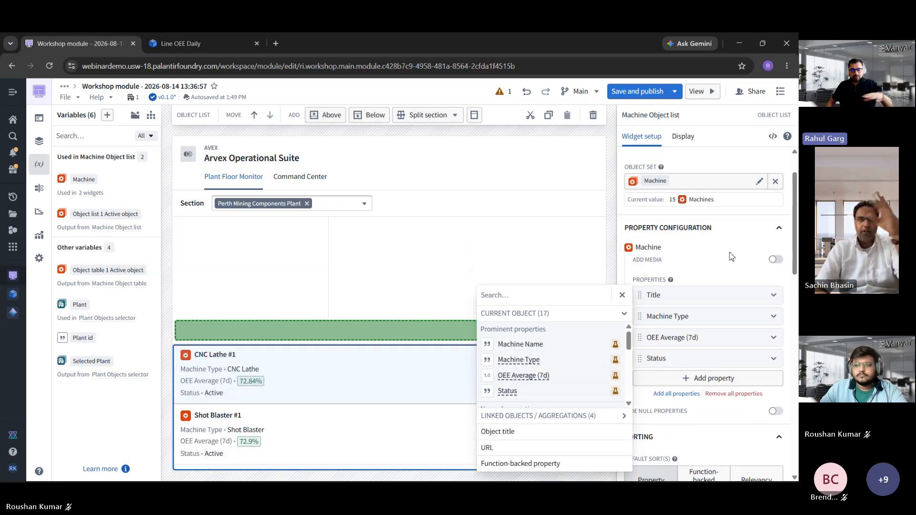
{"action": "left_click", "coordinate": [725, 281]}
Display the Machine object list as a grid with a maximum of 4 columns and the Aligned values property style
{"action": "scroll", "coordinate": [700, 366], "scroll_direction": "down", "scroll_amount": 10}
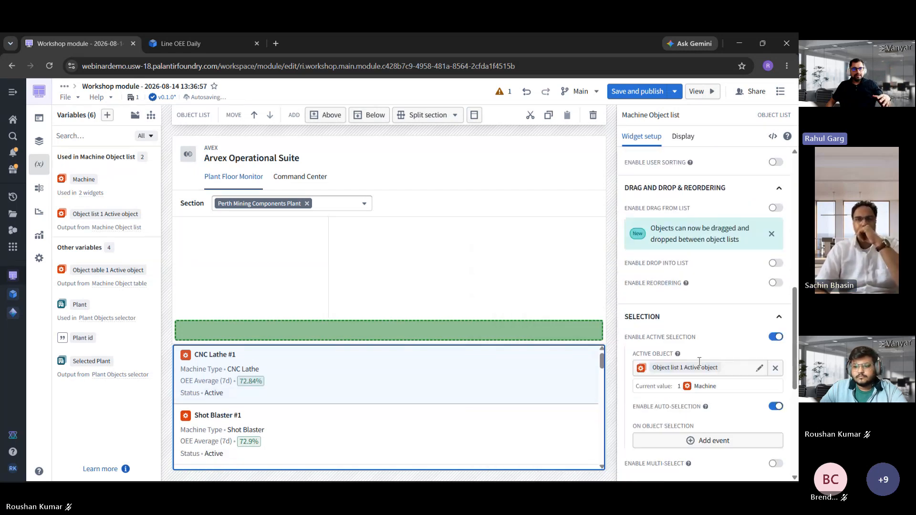
{"action": "scroll", "coordinate": [700, 366], "scroll_direction": "down", "scroll_amount": 1}
{"action": "left_click", "coordinate": [750, 311]}
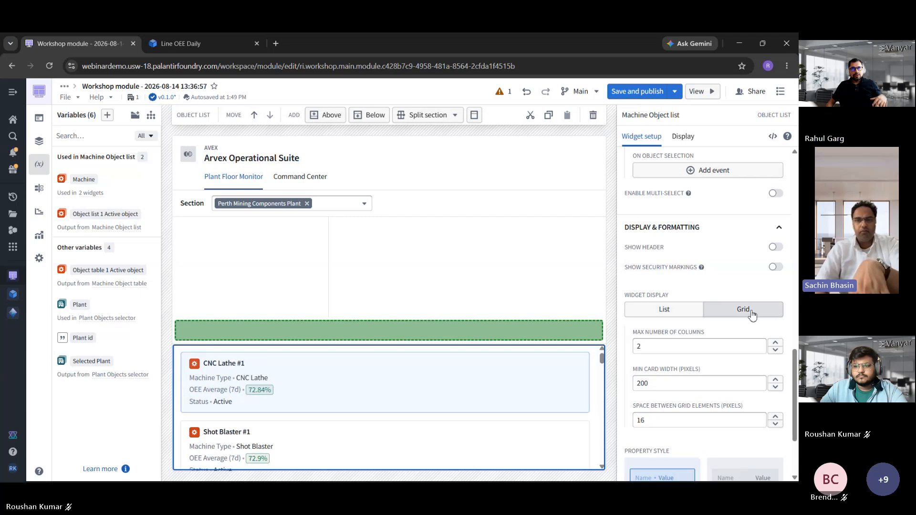
{"action": "scroll", "coordinate": [746, 322], "scroll_direction": "down", "scroll_amount": 2}
{"action": "left_click", "coordinate": [776, 238]}
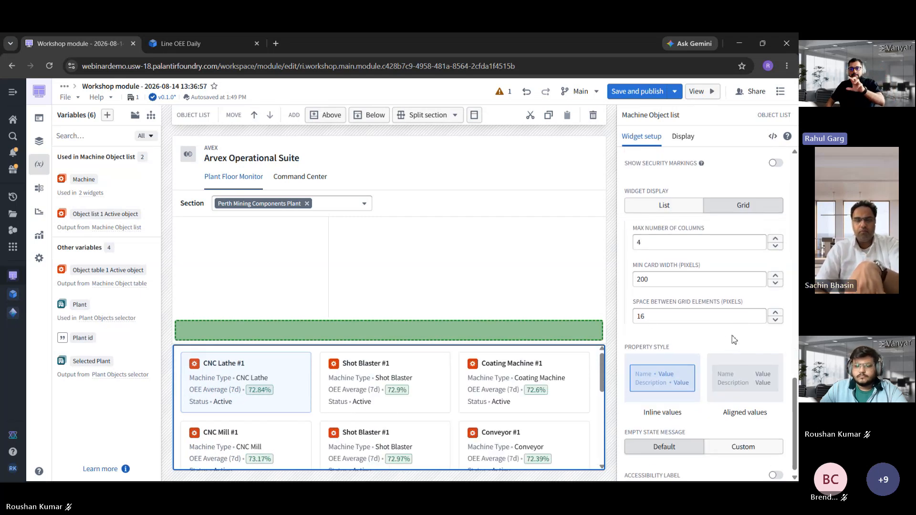
{"action": "scroll", "coordinate": [734, 339], "scroll_direction": "down", "scroll_amount": 1}
{"action": "left_click", "coordinate": [752, 368]}
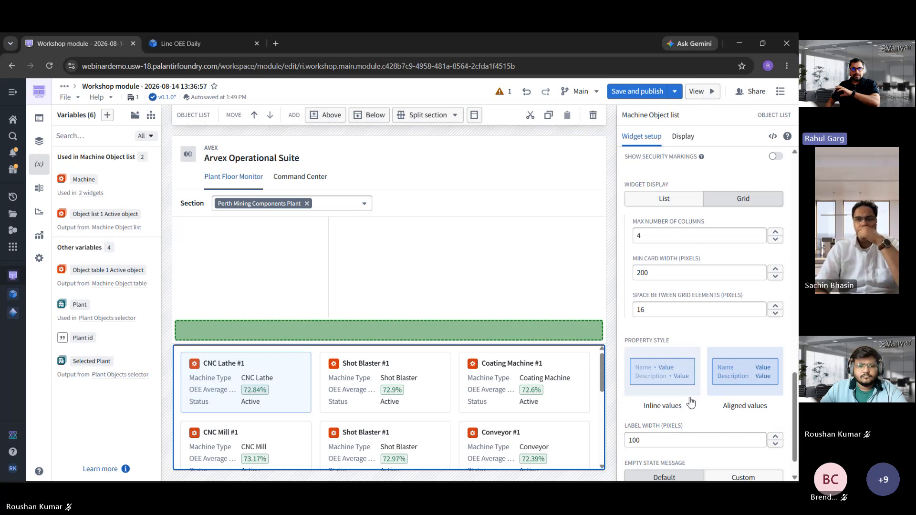
Rename the Machine object list's active object variable to "Selected Machine"
{"action": "scroll", "coordinate": [677, 386], "scroll_direction": "down", "scroll_amount": 1}
{"action": "scroll", "coordinate": [694, 388], "scroll_direction": "up", "scroll_amount": 10}
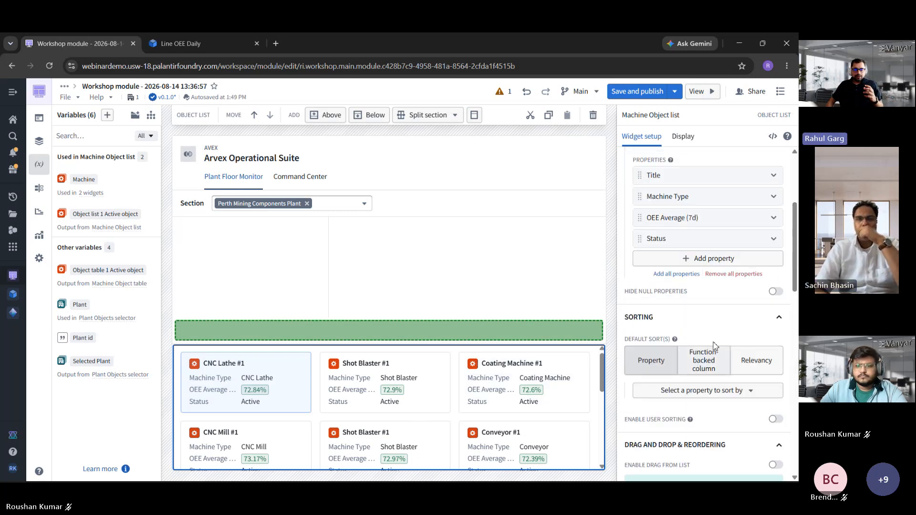
{"action": "scroll", "coordinate": [713, 348], "scroll_direction": "up", "scroll_amount": 4}
{"action": "scroll", "coordinate": [718, 315], "scroll_direction": "down", "scroll_amount": 7}
{"action": "scroll", "coordinate": [719, 323], "scroll_direction": "down", "scroll_amount": 5}
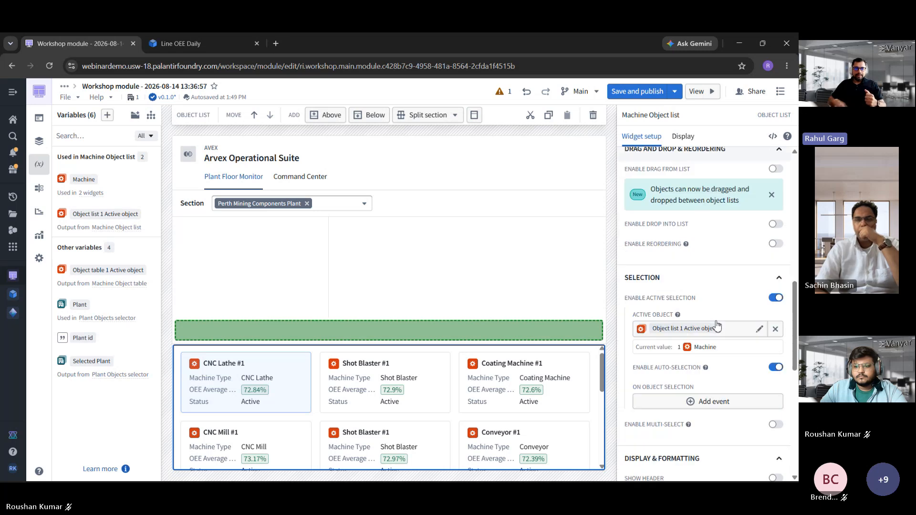
{"action": "left_click", "coordinate": [690, 328]}
{"action": "left_click", "coordinate": [377, 89]}
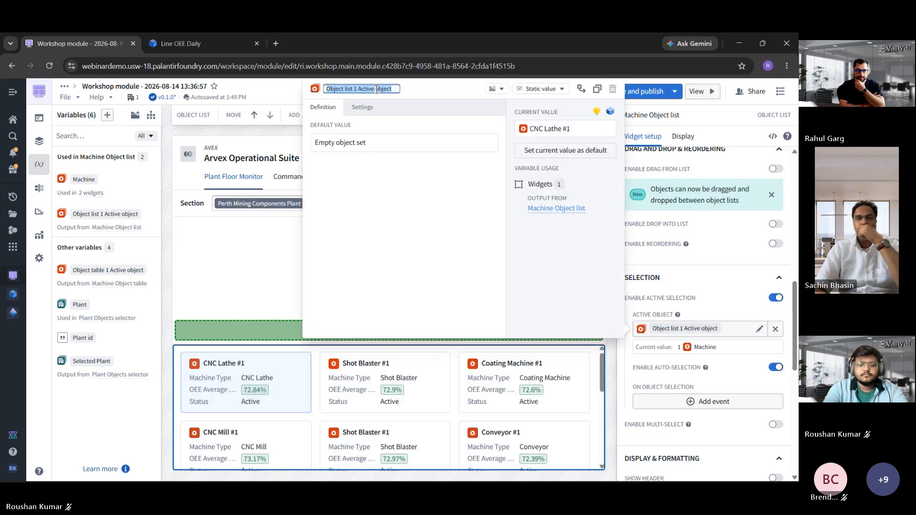
{"action": "type", "text": "Selected Machine"}
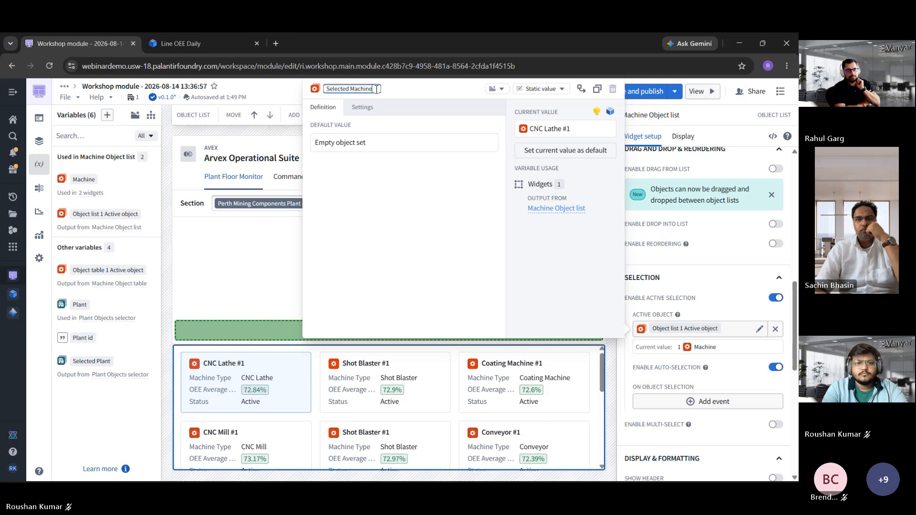
{"action": "key", "text": "Return"}
{"action": "left_click", "coordinate": [327, 381]}
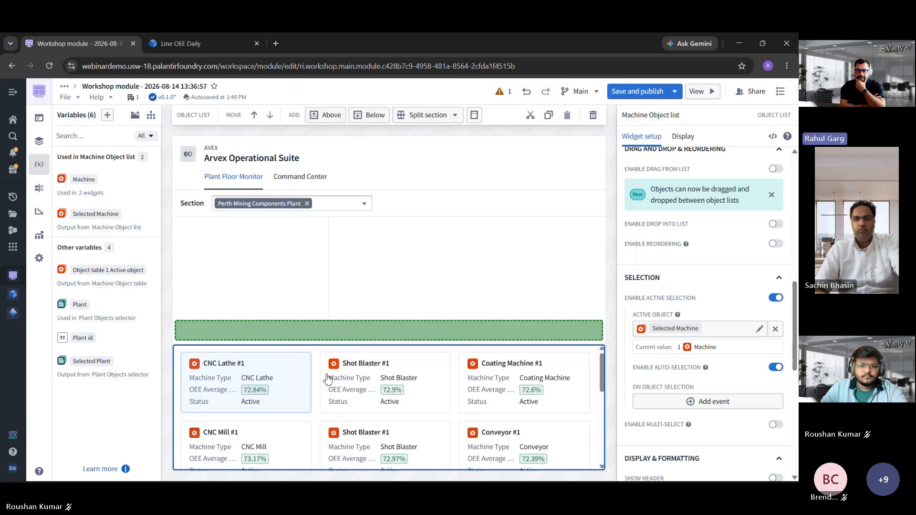
{"action": "scroll", "coordinate": [384, 410], "scroll_direction": "down", "scroll_amount": 5}
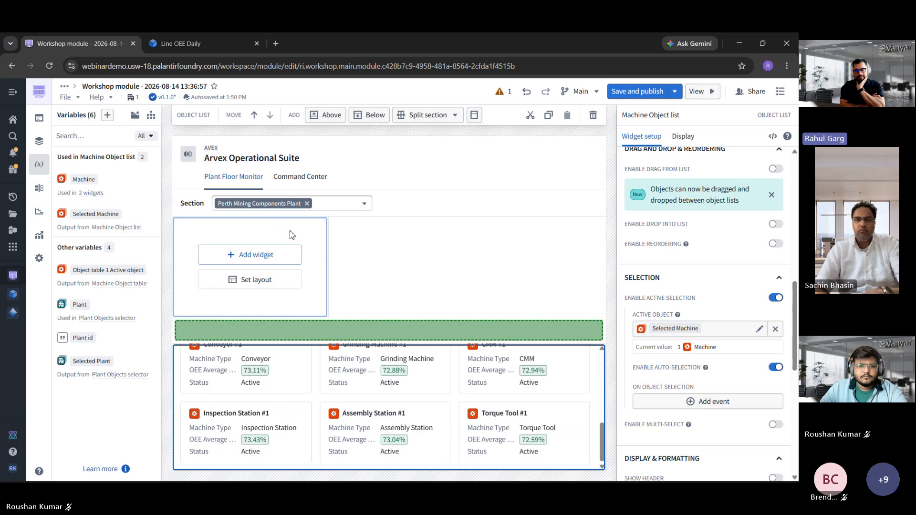
{"action": "left_click", "coordinate": [294, 235]}
{"action": "left_click", "coordinate": [305, 350]}
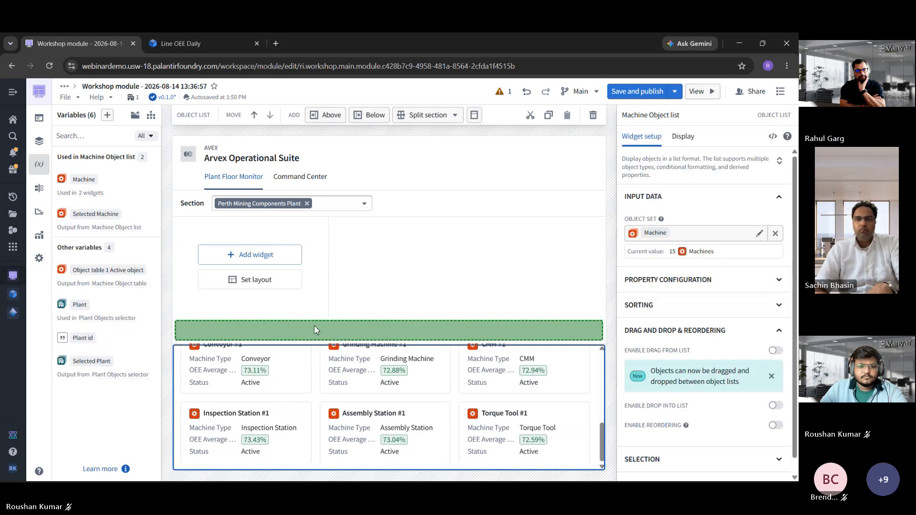
{"action": "left_click", "coordinate": [315, 330]}
{"action": "left_click", "coordinate": [351, 266]}
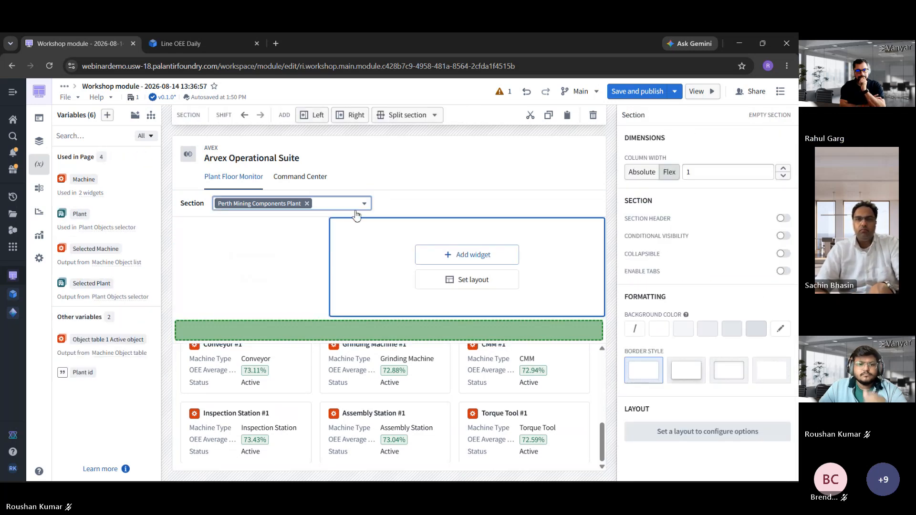
{"action": "left_click_drag", "start_coordinate": [343, 334], "coordinate": [313, 257]}
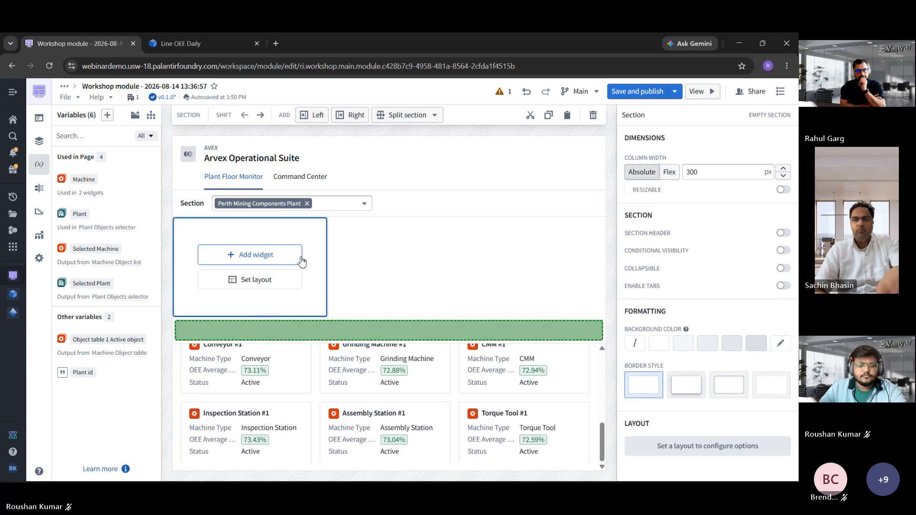
{"action": "left_click", "coordinate": [386, 251]}
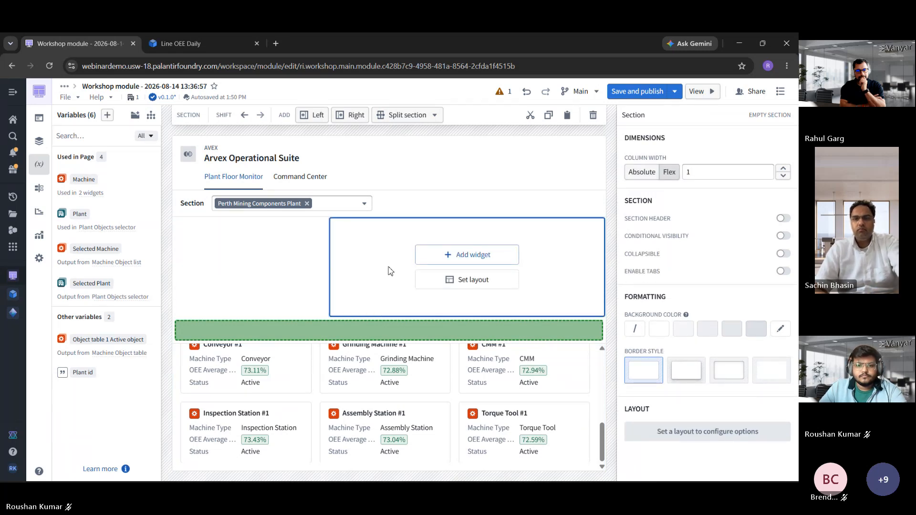
{"action": "left_click", "coordinate": [365, 333]}
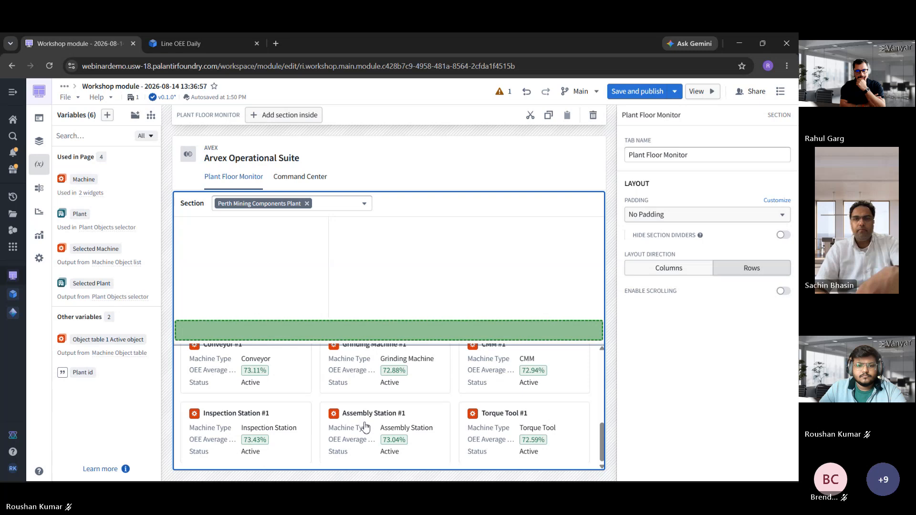
Add a section header to the Machine object list and title it "Machines"
{"action": "left_click", "coordinate": [359, 363]}
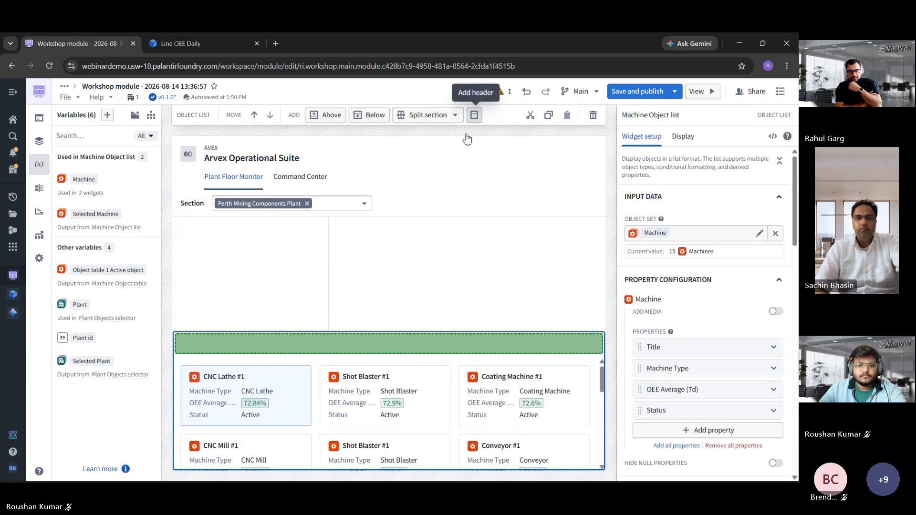
{"action": "left_click", "coordinate": [475, 114]}
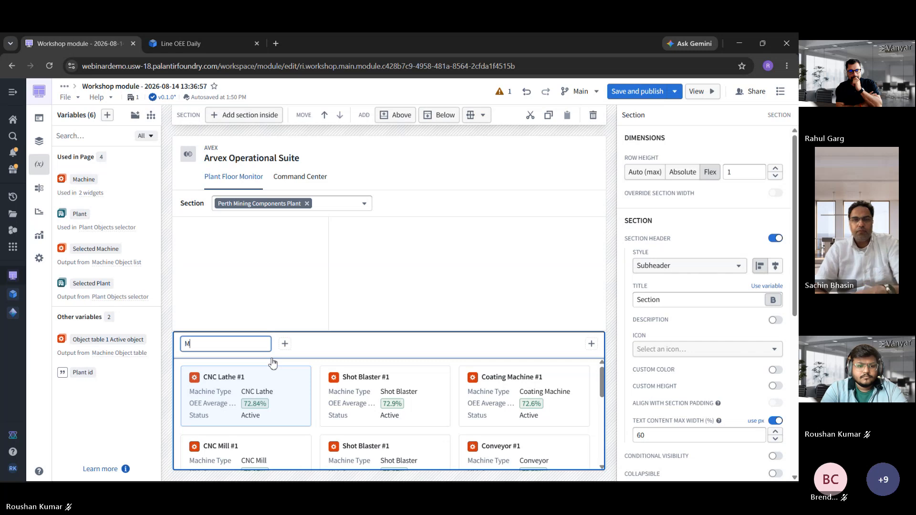
{"action": "type", "text": "Machines"}
{"action": "key", "text": "Return"}
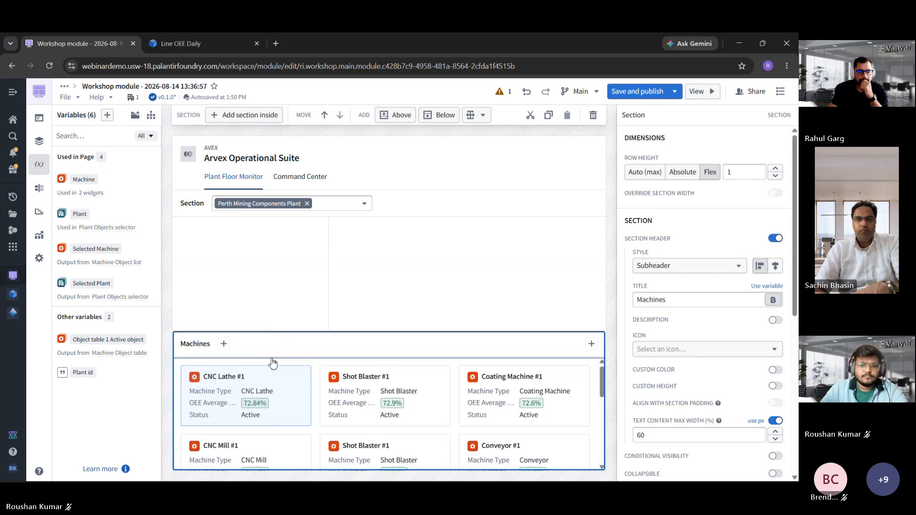
Set the Machines section header's icon to Cog
{"action": "left_click", "coordinate": [694, 348]}
{"action": "type", "text": "gear"}
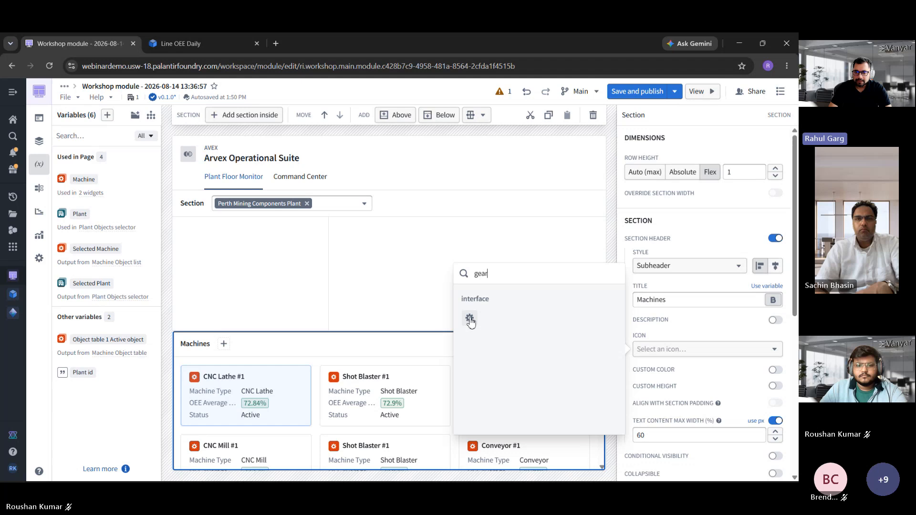
{"action": "left_click", "coordinate": [470, 320]}
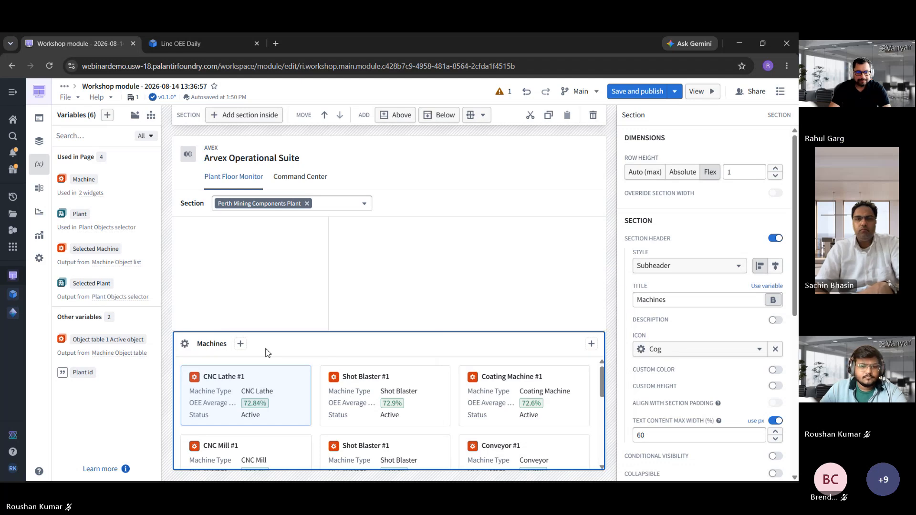
Add a Metric card widget to the empty 300 px wide section above the machine list and give it a second metric
{"action": "left_click", "coordinate": [284, 237]}
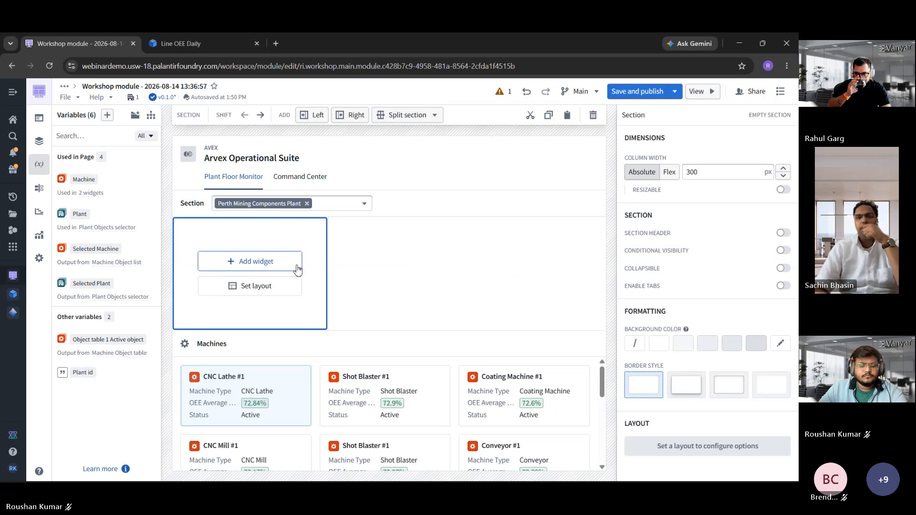
{"action": "left_click", "coordinate": [317, 264]}
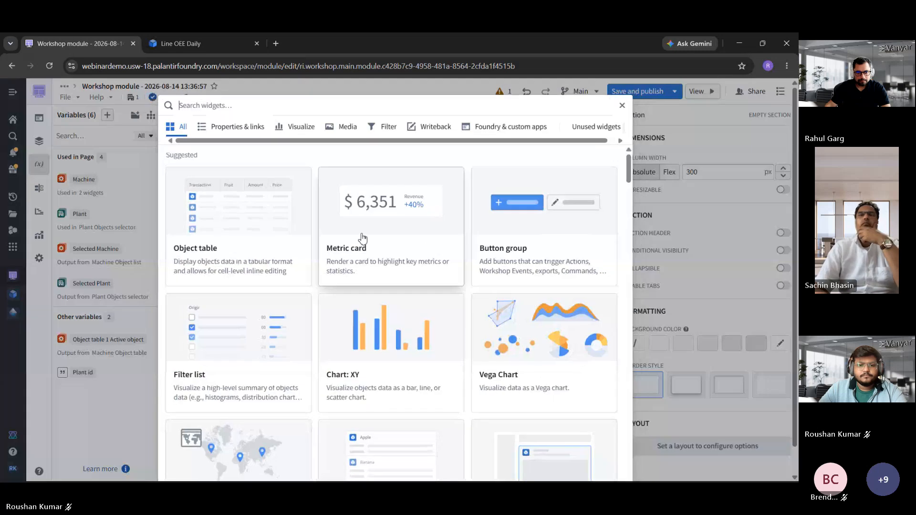
{"action": "left_click", "coordinate": [372, 242]}
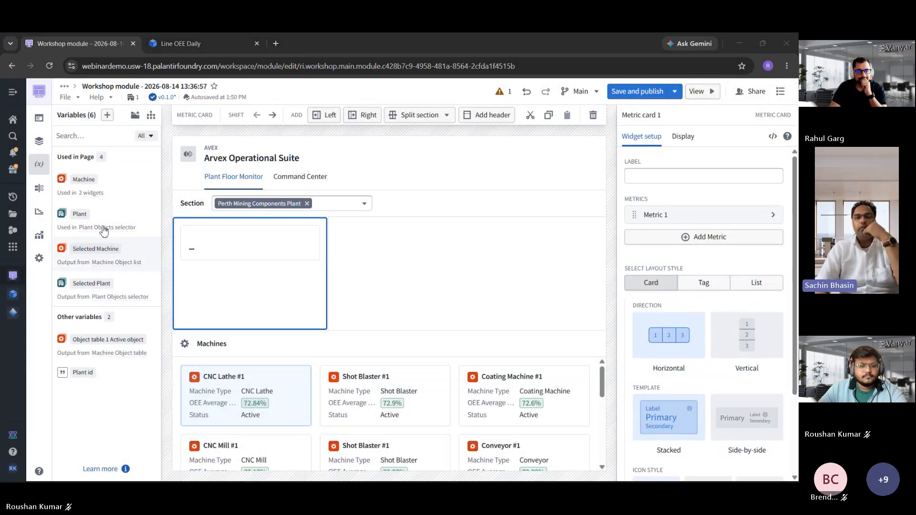
{"action": "mouse_move", "coordinate": [546, 270]}
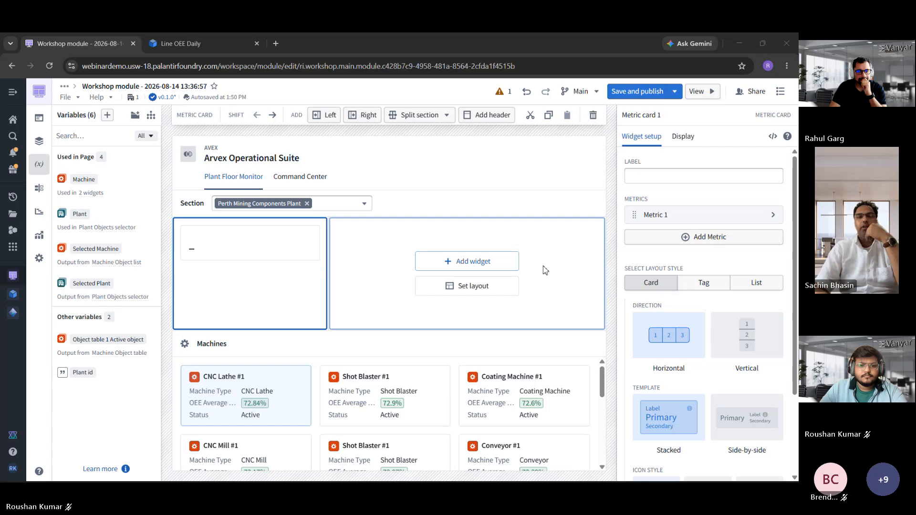
{"action": "left_click", "coordinate": [253, 297]}
{"action": "left_click", "coordinate": [735, 238]}
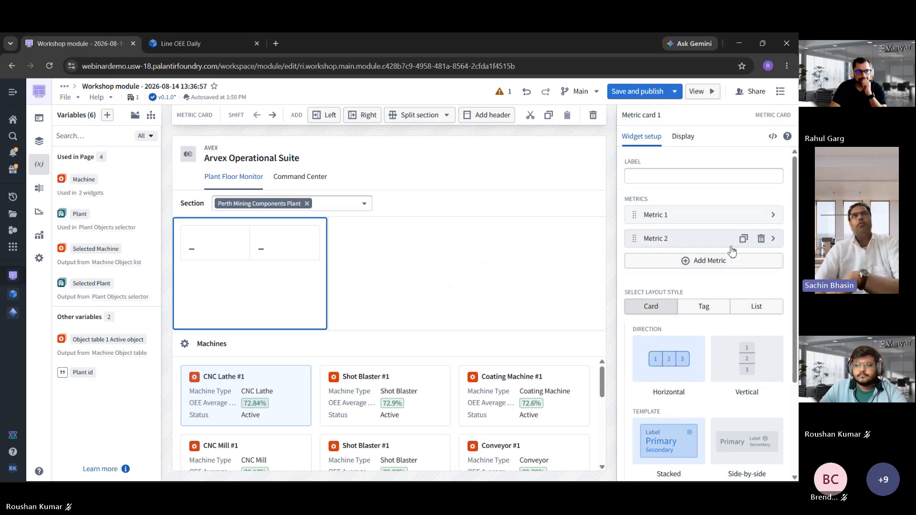
Use a new numeric object set aggregation variable as the first metric's value, counting the Machine object set
{"action": "left_click", "coordinate": [700, 215]}
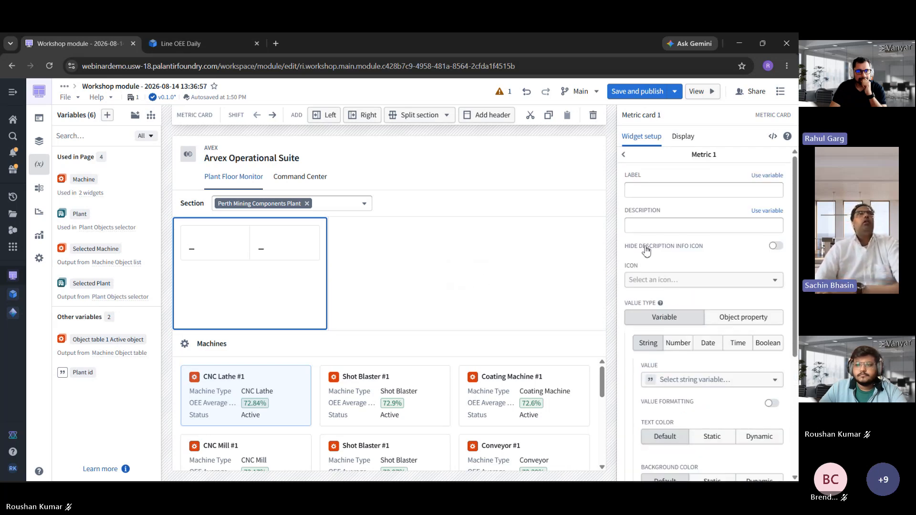
{"action": "left_click", "coordinate": [681, 350]}
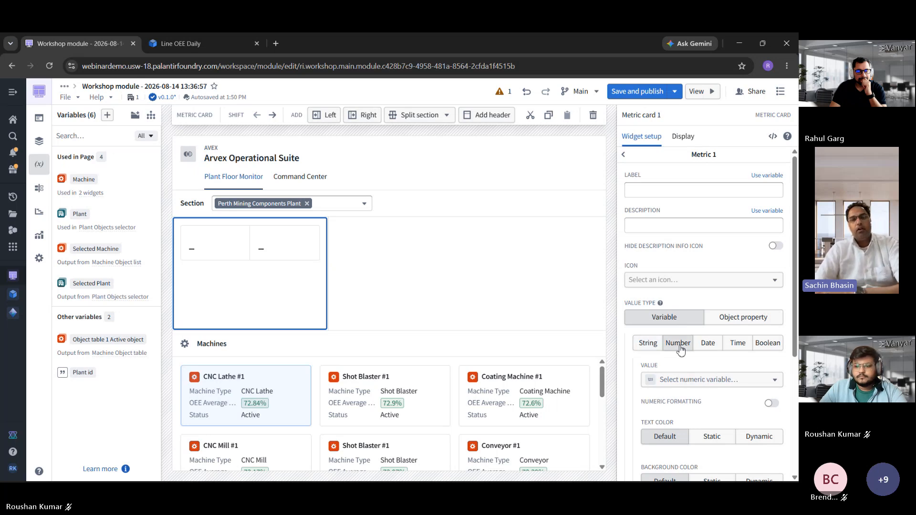
{"action": "left_click", "coordinate": [686, 379]}
{"action": "mouse_move", "coordinate": [694, 399]}
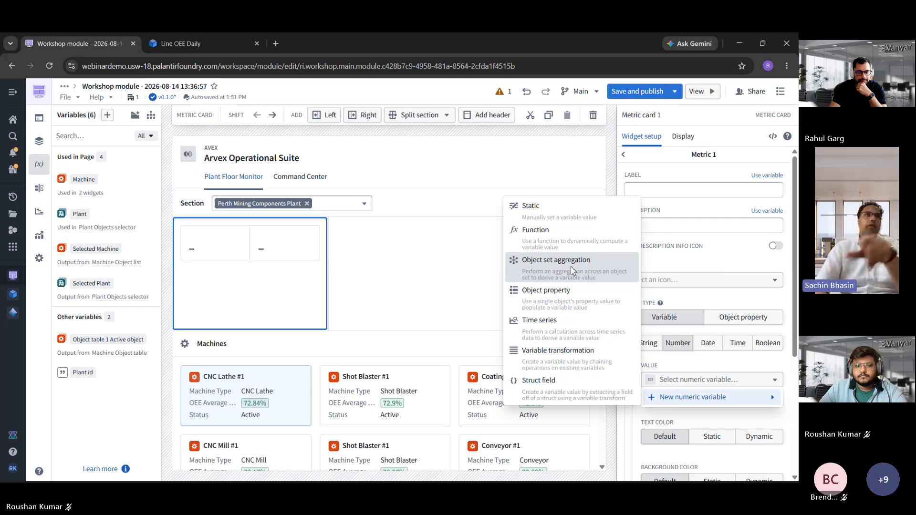
{"action": "left_click", "coordinate": [573, 270]}
{"action": "left_click", "coordinate": [466, 194]}
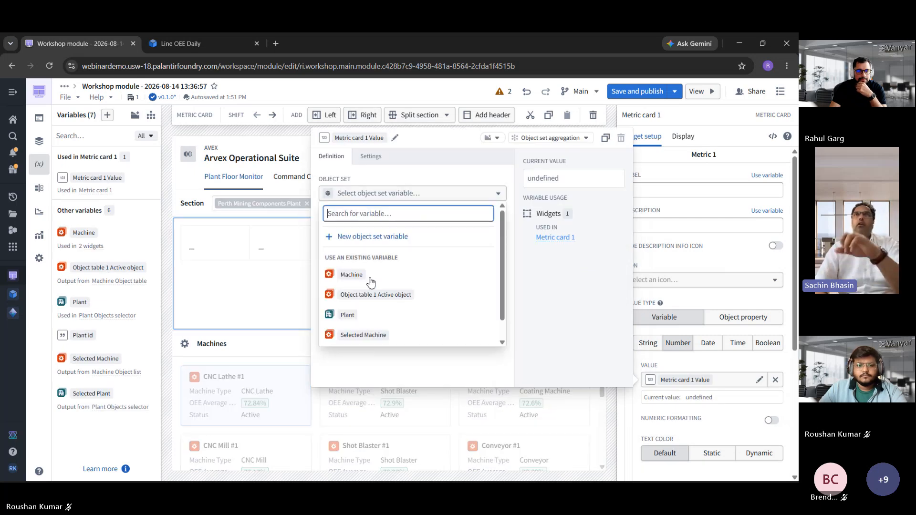
{"action": "left_click", "coordinate": [454, 269]}
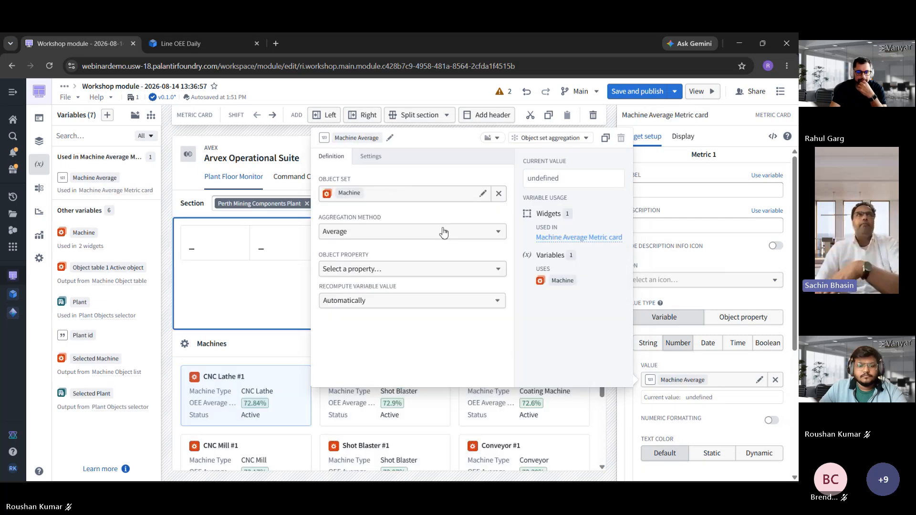
{"action": "left_click", "coordinate": [407, 240]}
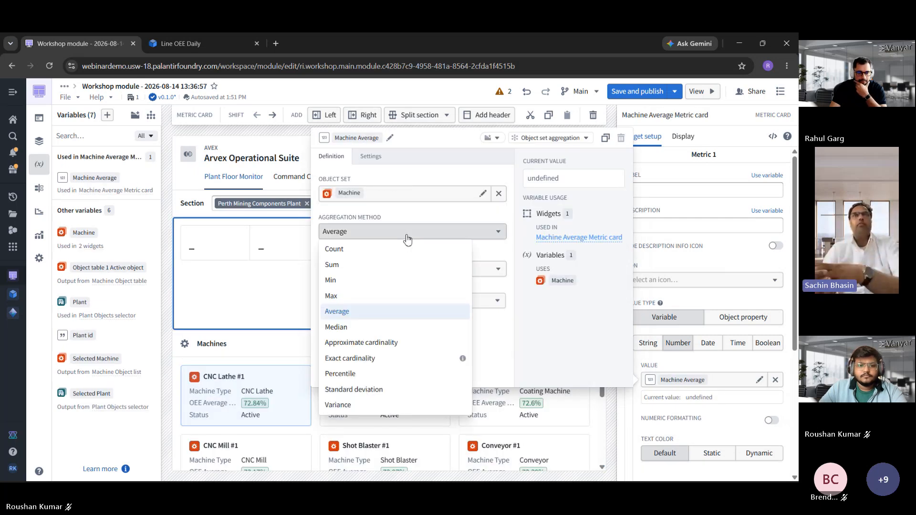
{"action": "left_click", "coordinate": [438, 247]}
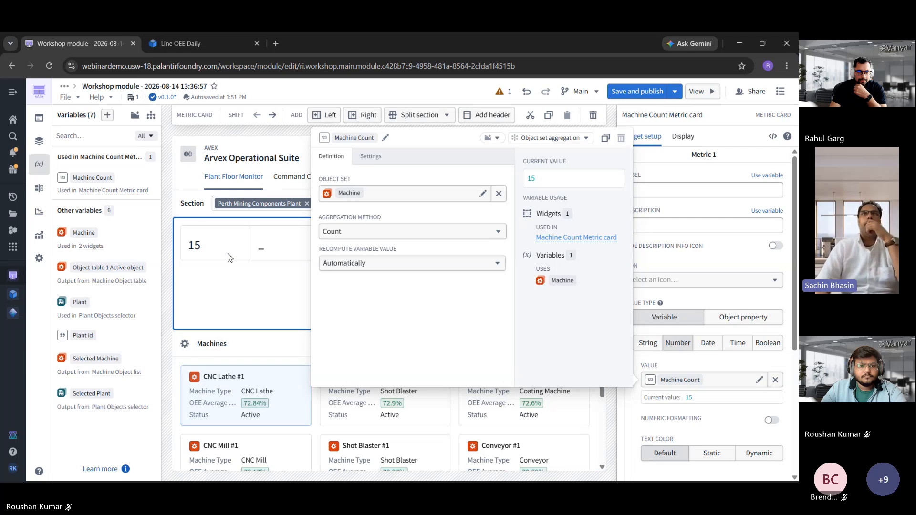
Label the first metric "Machines"
{"action": "left_click", "coordinate": [725, 255]}
{"action": "left_click", "coordinate": [703, 189]}
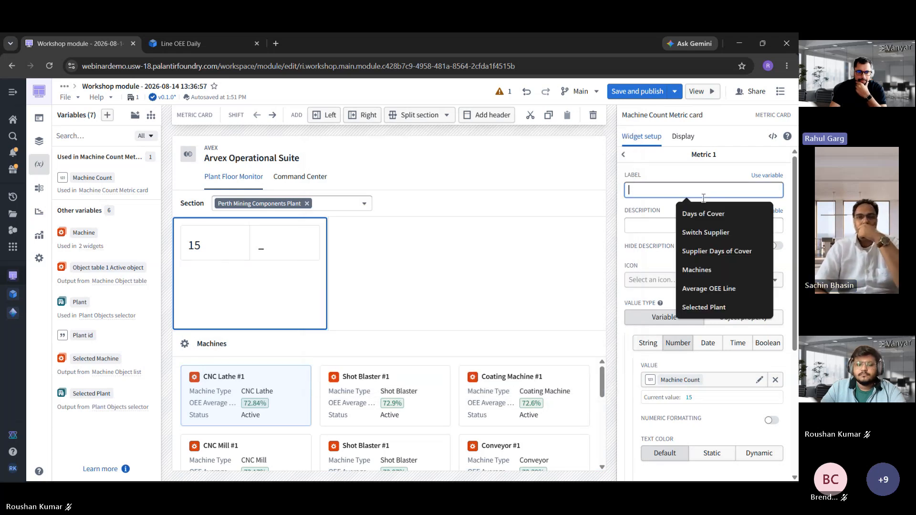
{"action": "type", "text": "Ma"}
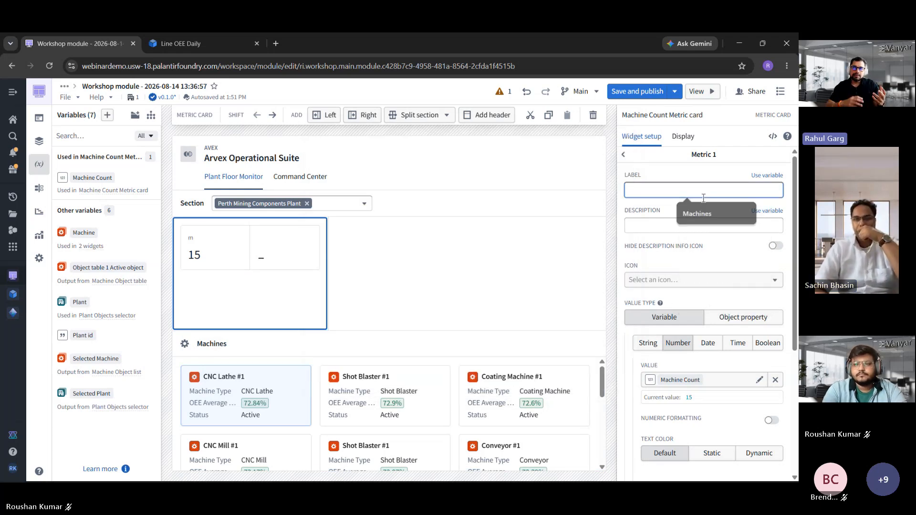
{"action": "key", "text": "BackSpace"}
{"action": "key", "text": "BackSpace"}
{"action": "type", "text": "Machine"}
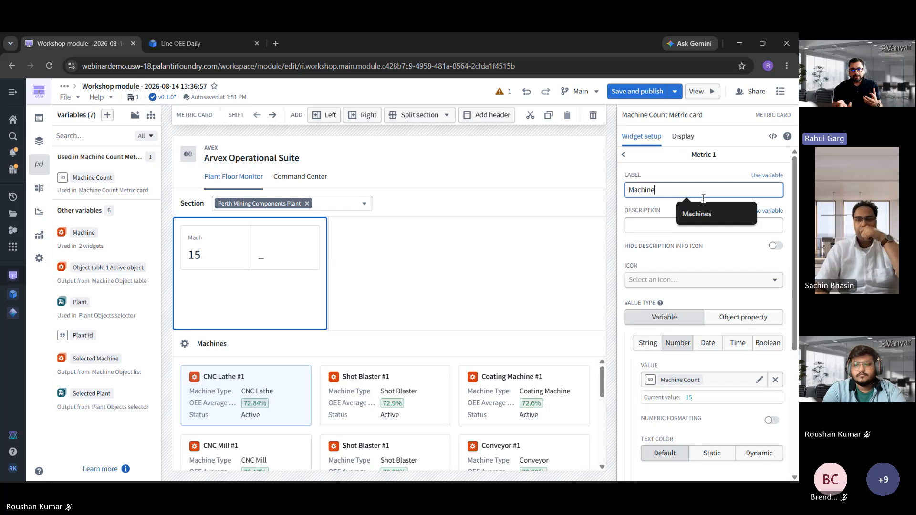
{"action": "type", "text": "s"}
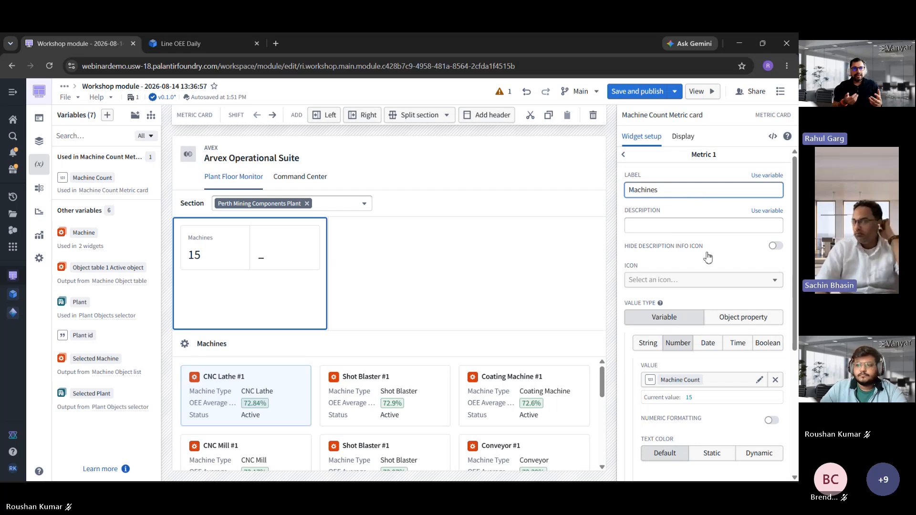
{"action": "left_click", "coordinate": [623, 154]}
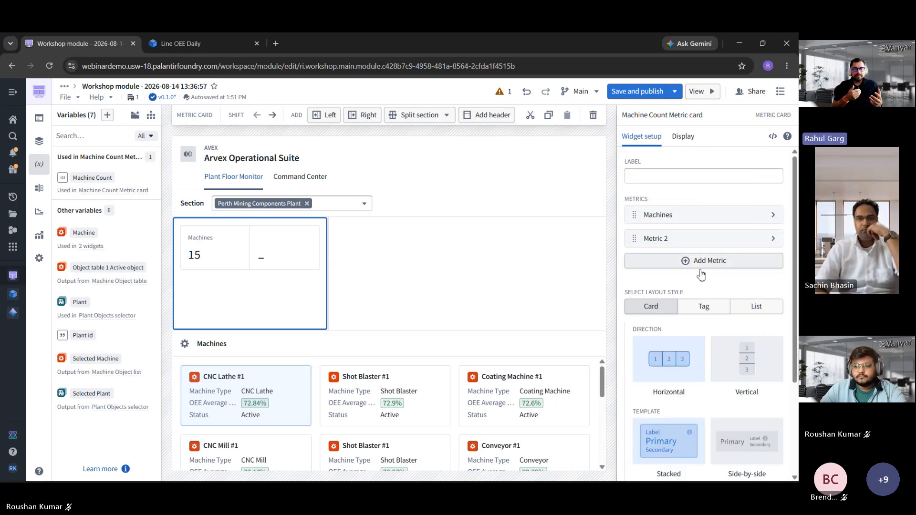
Apply the Side-by-side template and the Prominent icon style to the metric card
{"action": "scroll", "coordinate": [701, 274], "scroll_direction": "down", "scroll_amount": 2}
{"action": "left_click", "coordinate": [749, 354]}
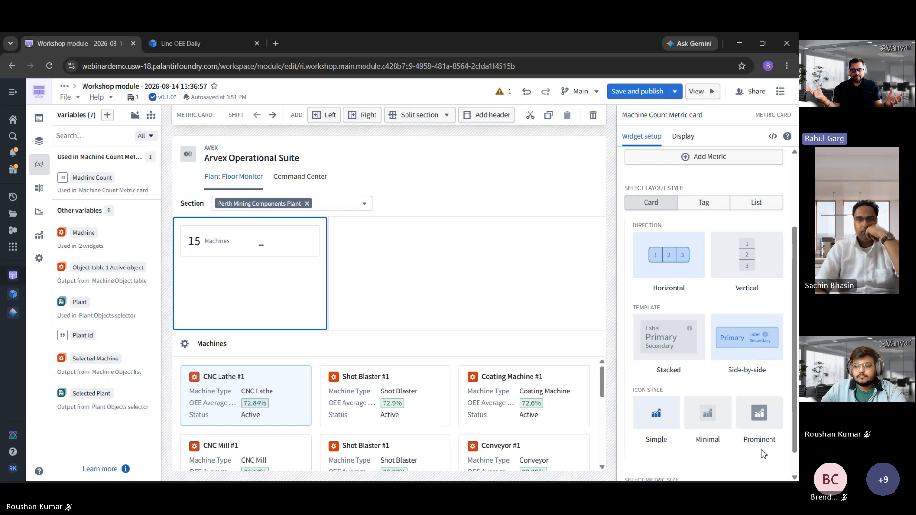
{"action": "scroll", "coordinate": [668, 248], "scroll_direction": "up", "scroll_amount": 2}
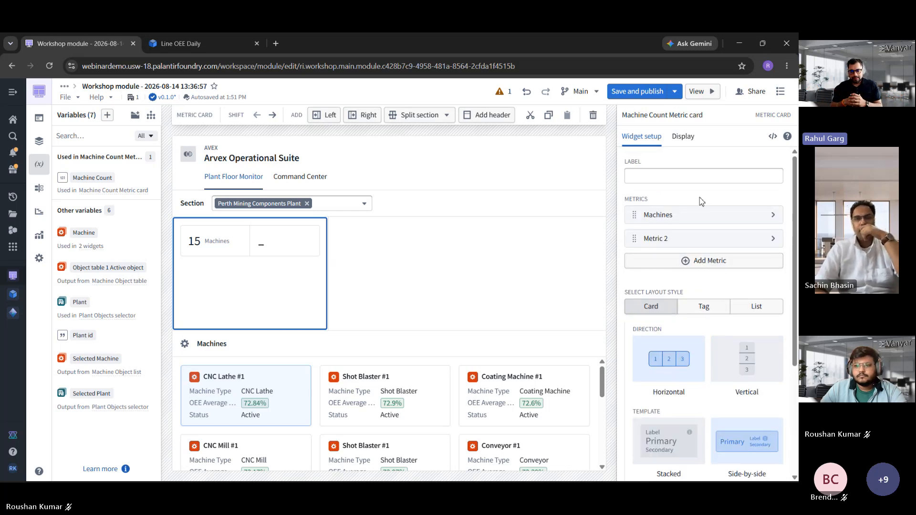
Give the Machines metric a Cog icon and arrange the card's metrics in the Vertical direction
{"action": "left_click", "coordinate": [704, 216]}
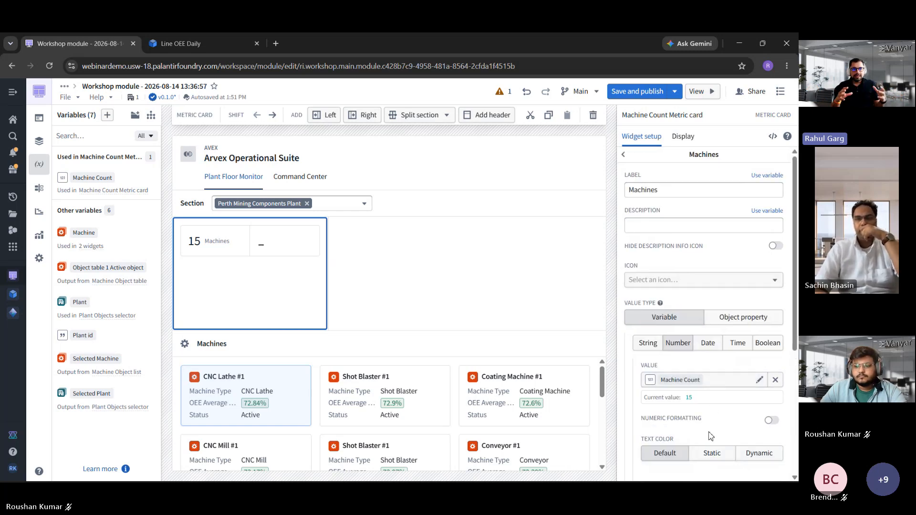
{"action": "scroll", "coordinate": [711, 436], "scroll_direction": "down", "scroll_amount": 4}
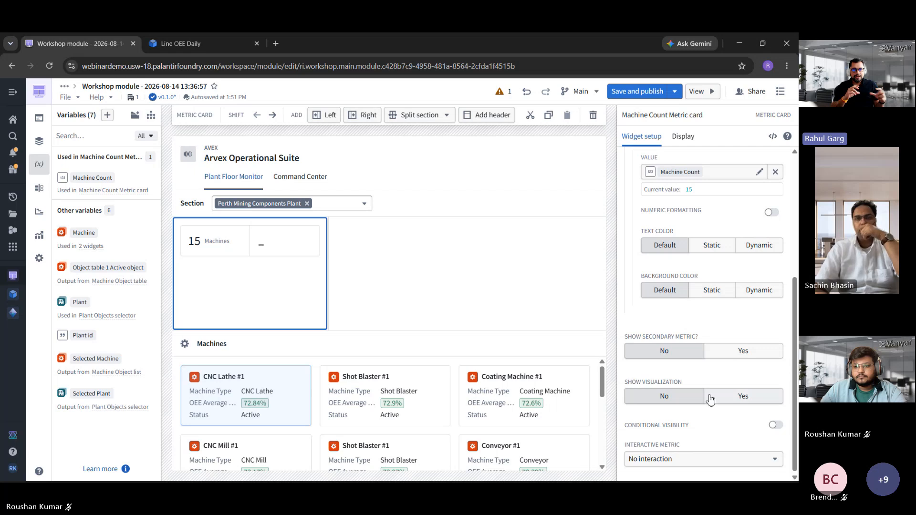
{"action": "scroll", "coordinate": [712, 380], "scroll_direction": "up", "scroll_amount": 2}
{"action": "scroll", "coordinate": [742, 334], "scroll_direction": "up", "scroll_amount": 2}
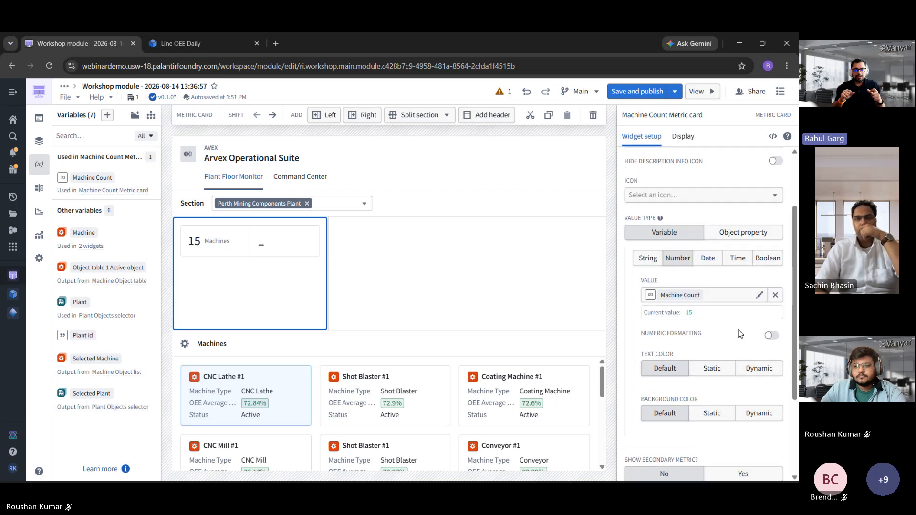
{"action": "left_click", "coordinate": [741, 282]}
{"action": "type", "text": "gear"}
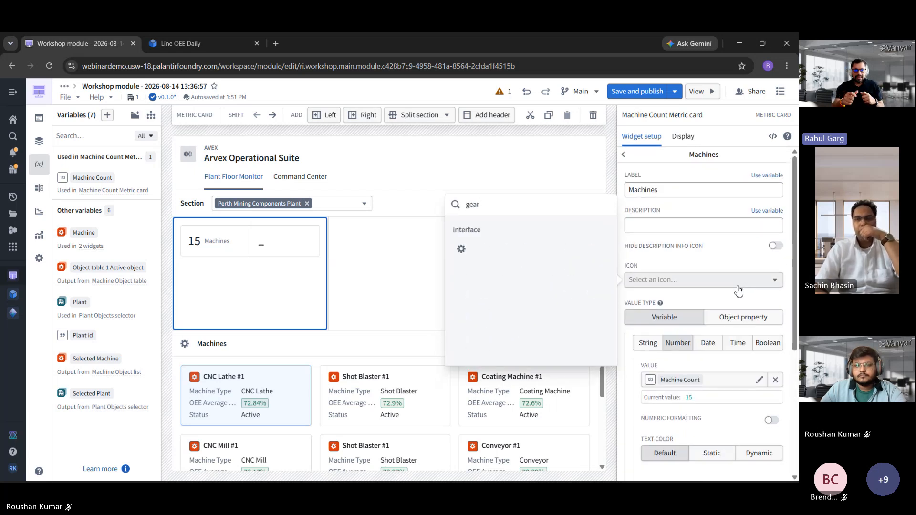
{"action": "left_click", "coordinate": [462, 250]}
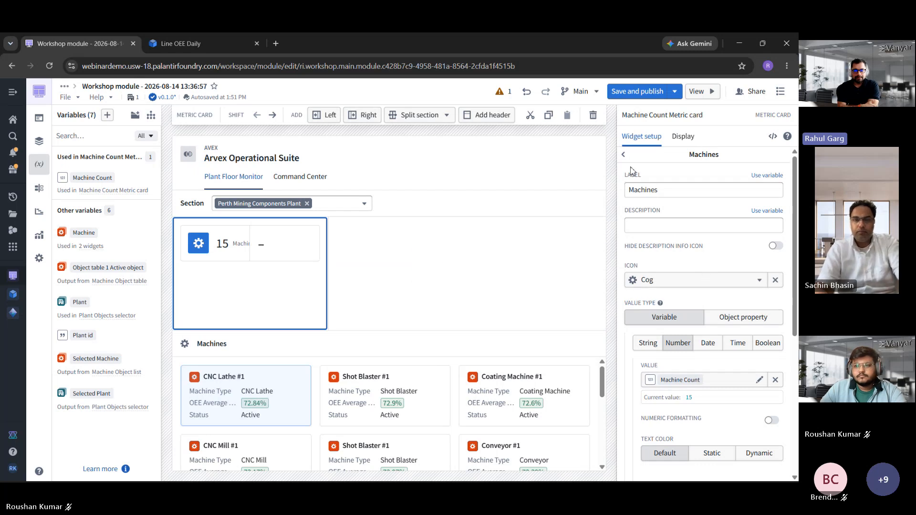
{"action": "left_click", "coordinate": [624, 155]}
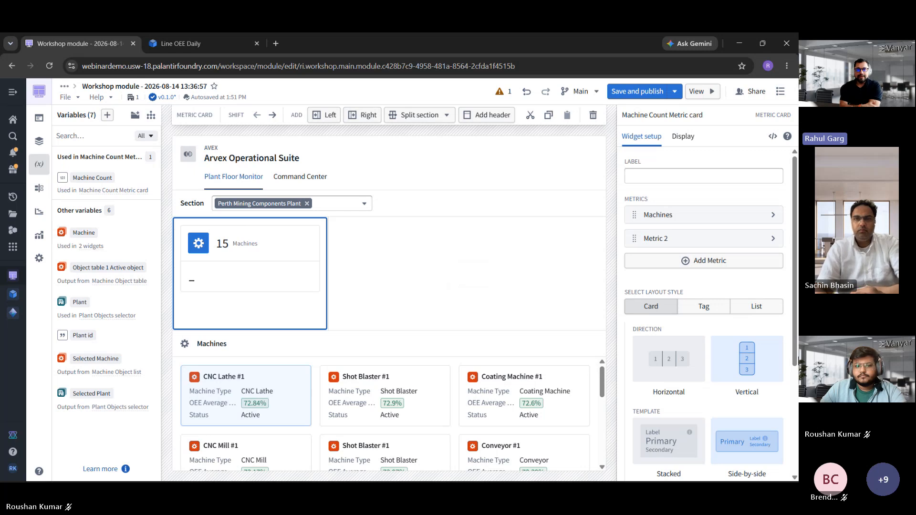
{"action": "scroll", "coordinate": [758, 382], "scroll_direction": "down", "scroll_amount": 1}
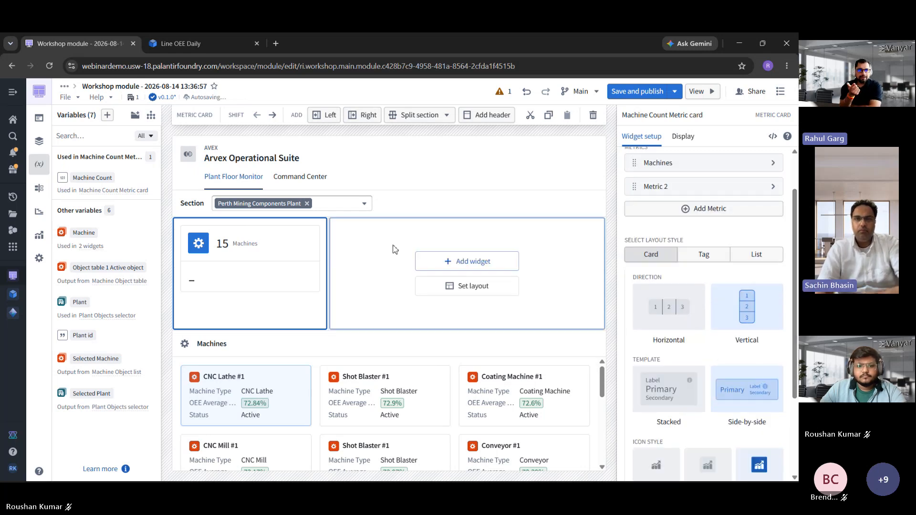
Create a new object set definition variable with Line OEE Daily as its starting object set
{"action": "left_click", "coordinate": [394, 247]}
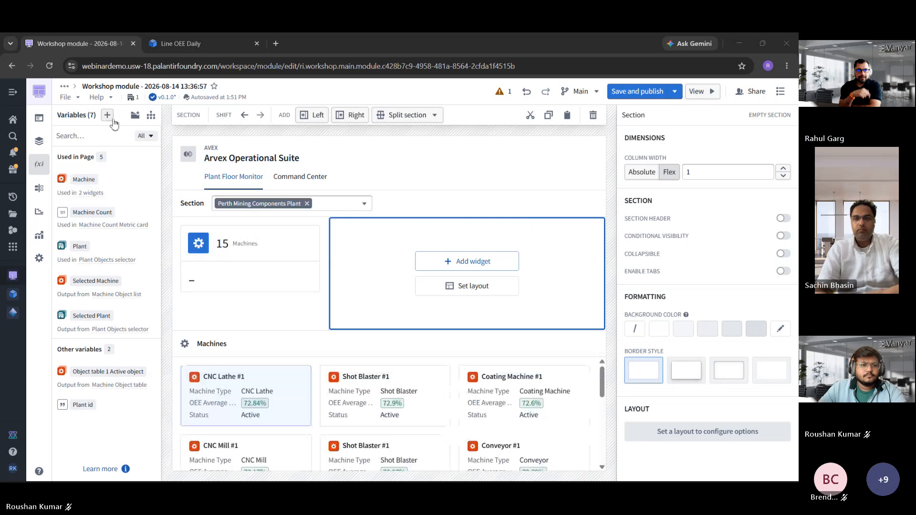
{"action": "left_click", "coordinate": [107, 115]}
{"action": "mouse_move", "coordinate": [186, 258]}
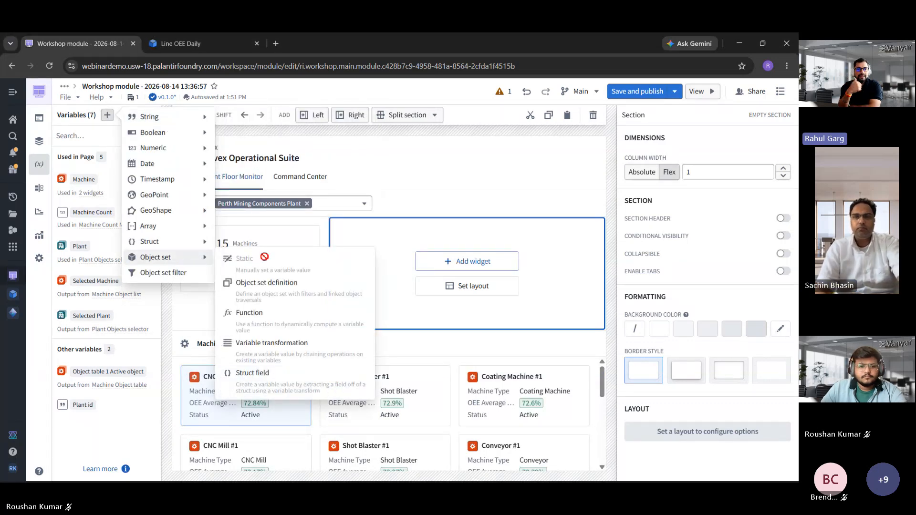
{"action": "left_click", "coordinate": [296, 299]}
{"action": "left_click", "coordinate": [335, 188]}
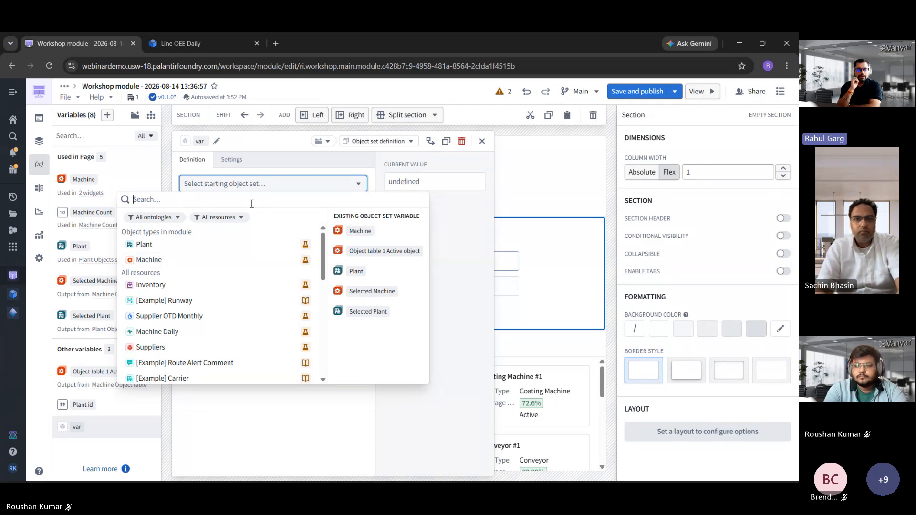
{"action": "type", "text": "oee"}
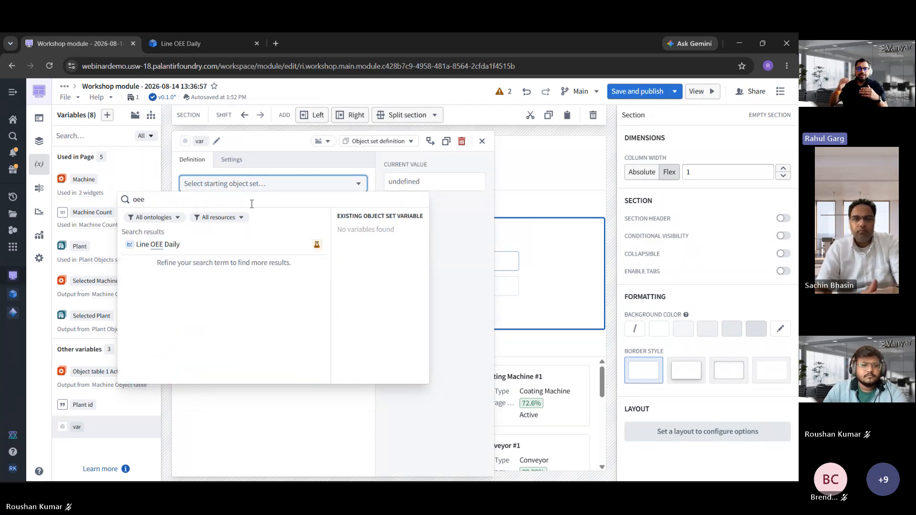
{"action": "left_click", "coordinate": [175, 245]}
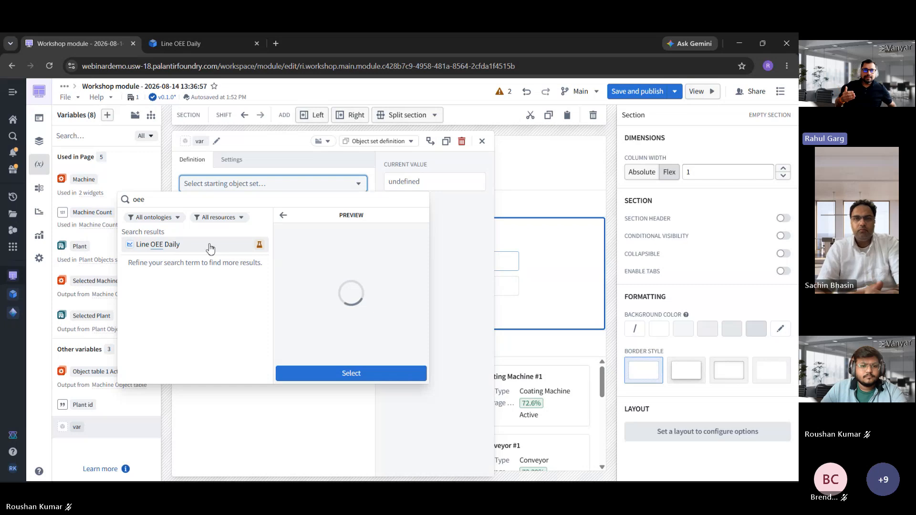
{"action": "left_click", "coordinate": [355, 377]}
Filter the Line OEE Daily object set so that Plant ID matches the Plant id variable
{"action": "left_click", "coordinate": [296, 211]}
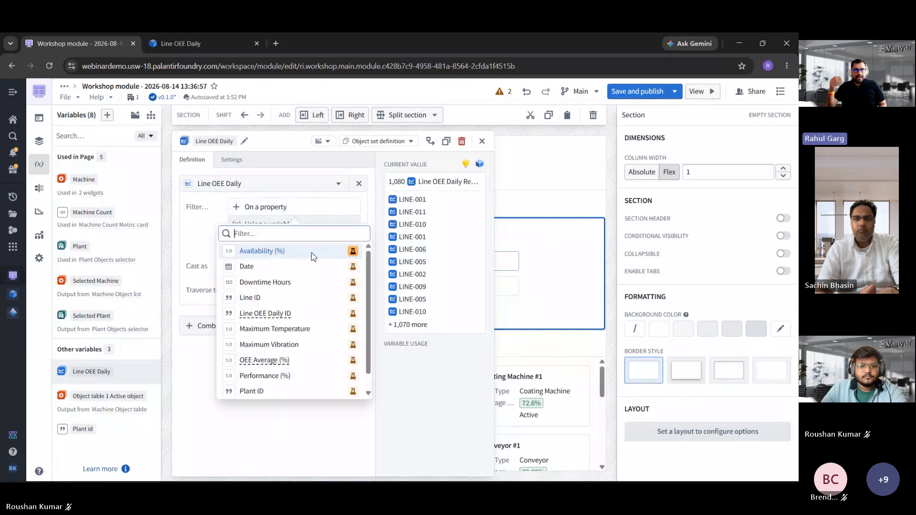
{"action": "scroll", "coordinate": [312, 345], "scroll_direction": "down", "scroll_amount": 1}
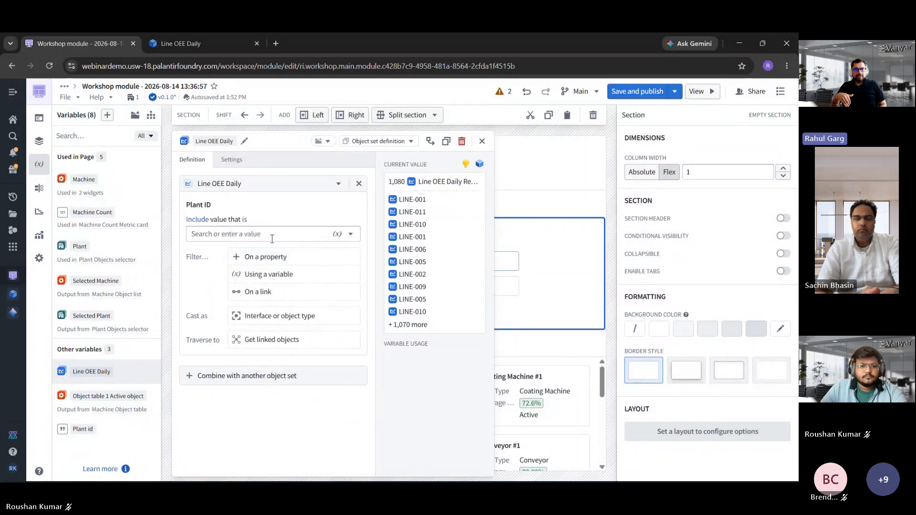
{"action": "left_click", "coordinate": [348, 234]}
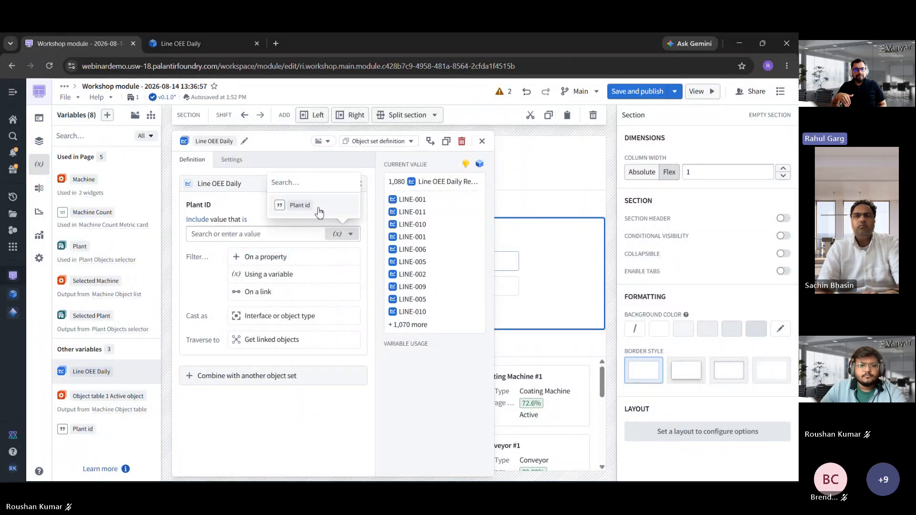
{"action": "left_click", "coordinate": [316, 208]}
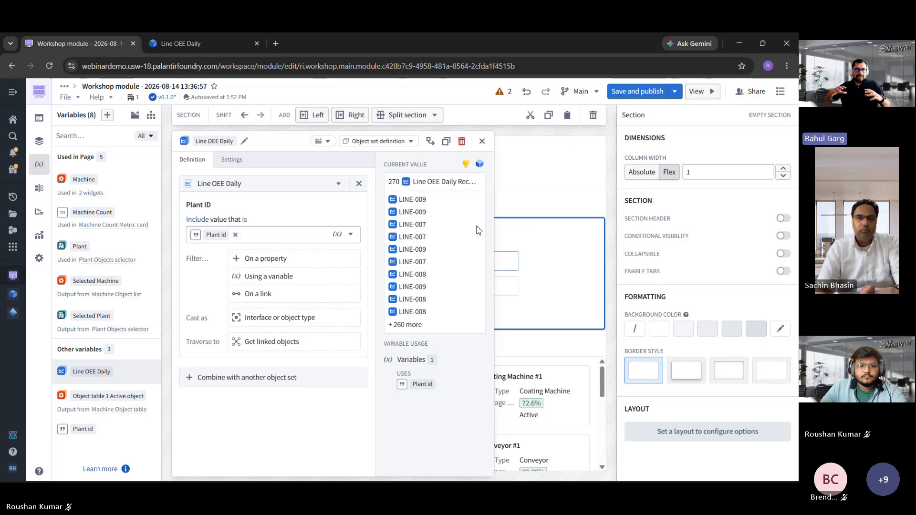
{"action": "left_click", "coordinate": [482, 141]}
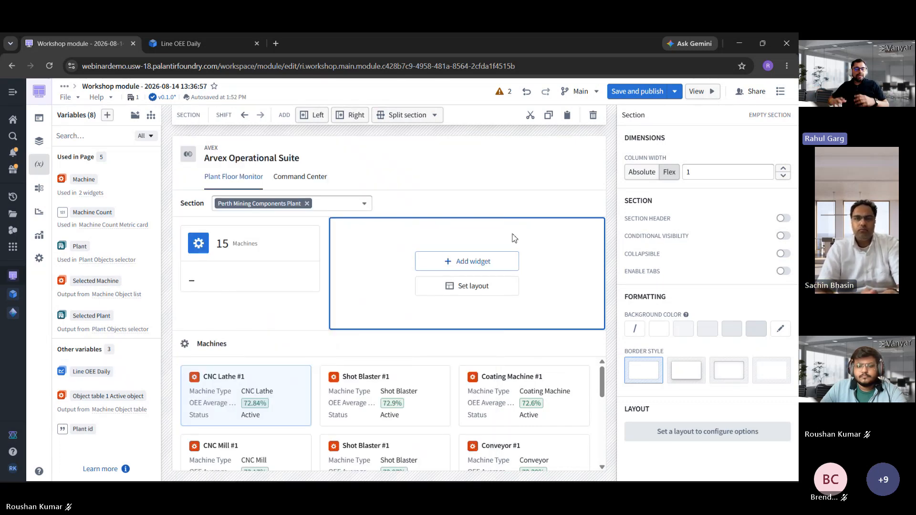
Add a Chart: XY widget to the empty section beside the metric card and feed its bar layer from Line OEE Daily
{"action": "left_click", "coordinate": [462, 262]}
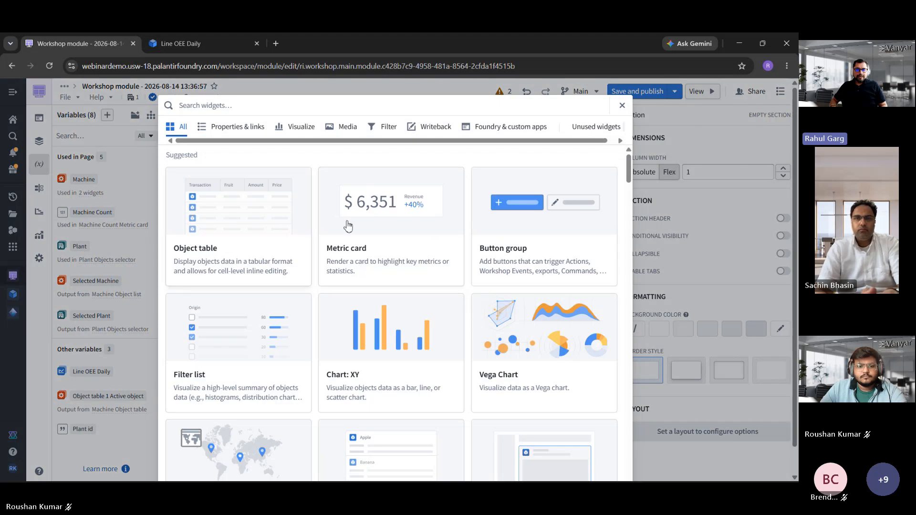
{"action": "scroll", "coordinate": [391, 287], "scroll_direction": "down", "scroll_amount": 3}
{"action": "left_click", "coordinate": [392, 267]}
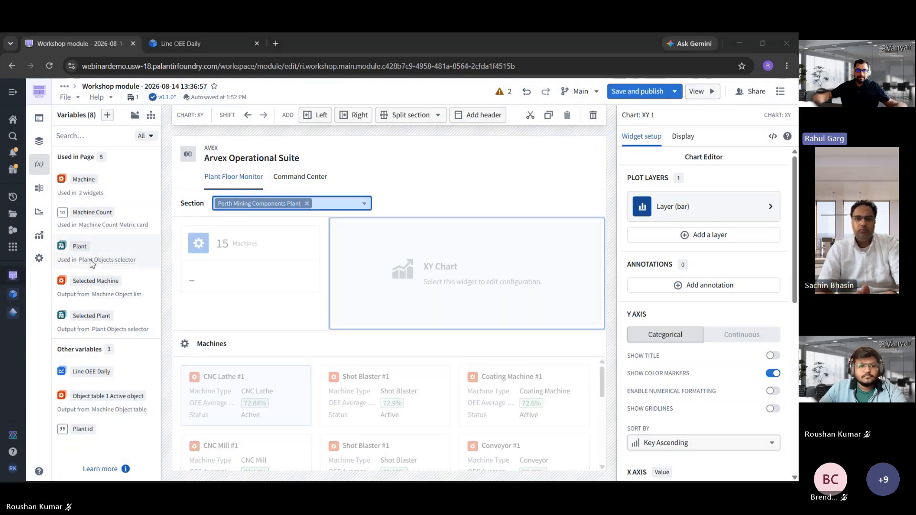
{"action": "left_click", "coordinate": [709, 208]}
{"action": "left_click", "coordinate": [705, 271]}
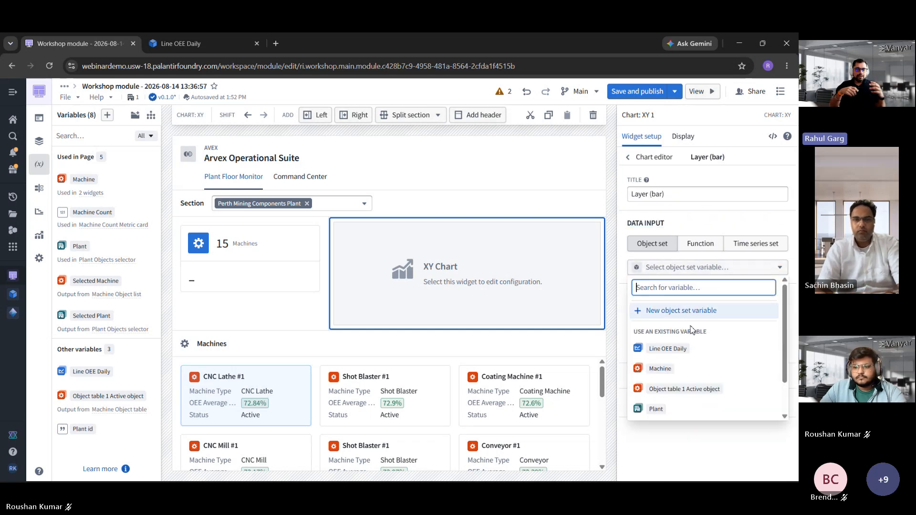
{"action": "left_click", "coordinate": [687, 350]}
Try OEE Average (%) as the bar layer's X axis property
{"action": "scroll", "coordinate": [725, 334], "scroll_direction": "down", "scroll_amount": 2}
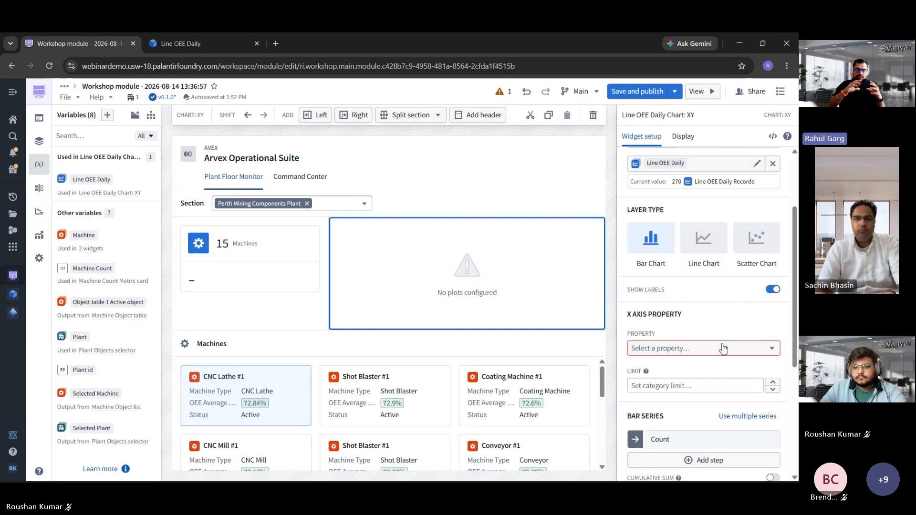
{"action": "left_click", "coordinate": [722, 347]}
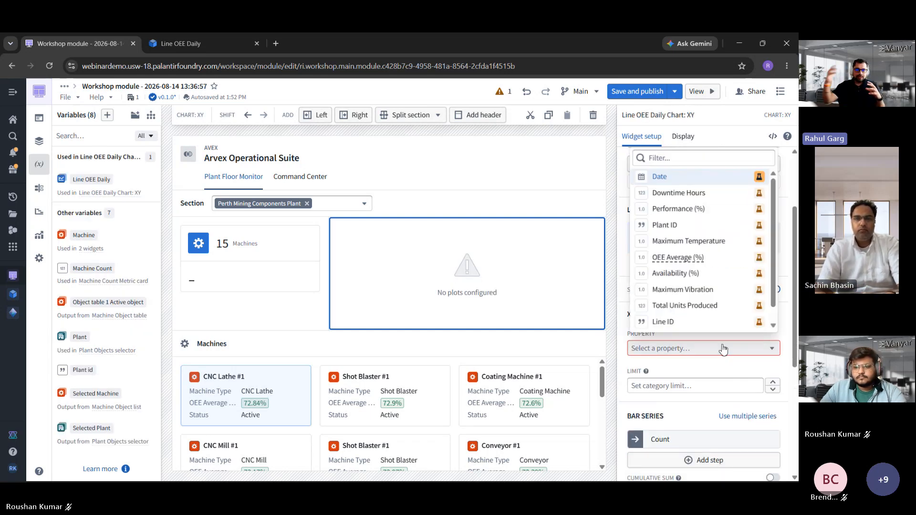
{"action": "left_click", "coordinate": [714, 263]}
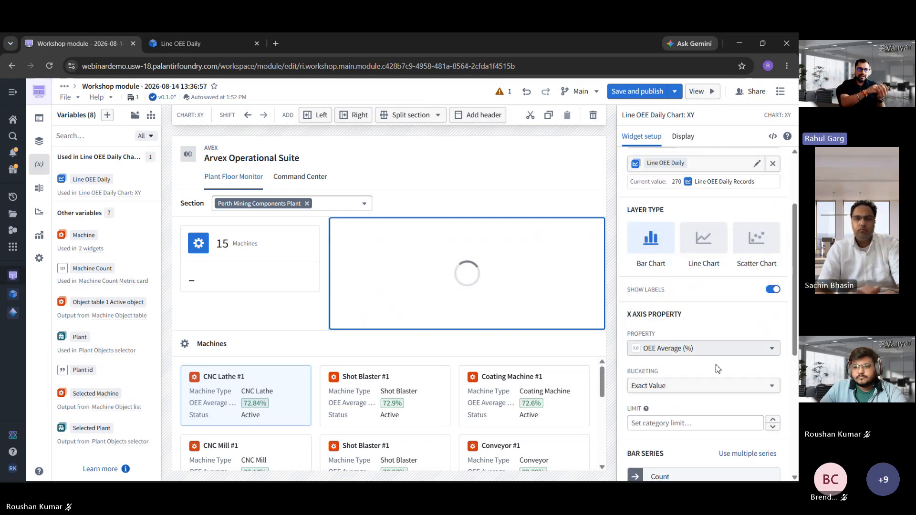
{"action": "scroll", "coordinate": [716, 377], "scroll_direction": "down", "scroll_amount": 1}
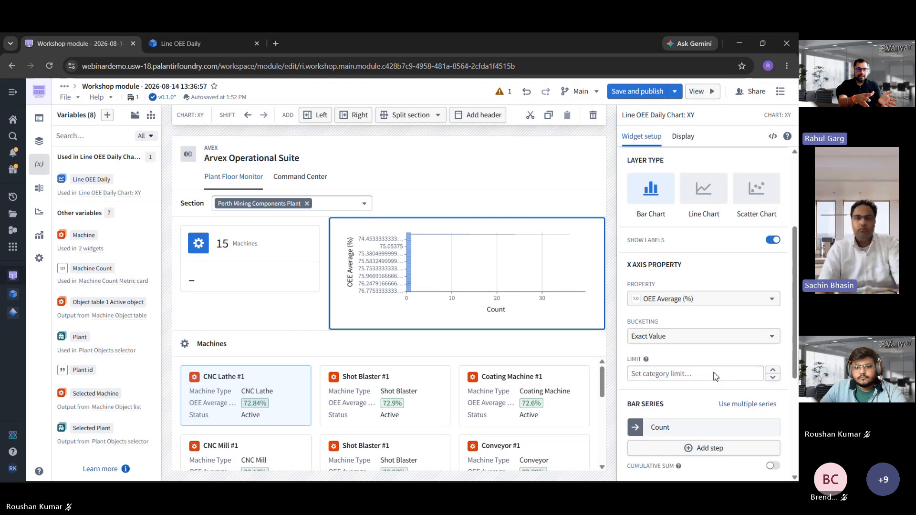
{"action": "scroll", "coordinate": [711, 354], "scroll_direction": "down", "scroll_amount": 2}
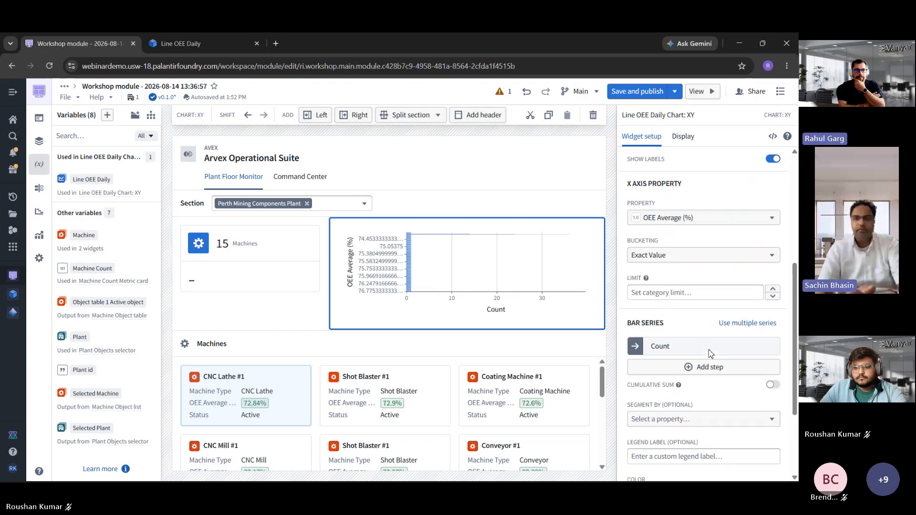
Set the X axis property to Date and replace the bar series' Count with the Average of OEE Average (%)
{"action": "left_click", "coordinate": [702, 192]}
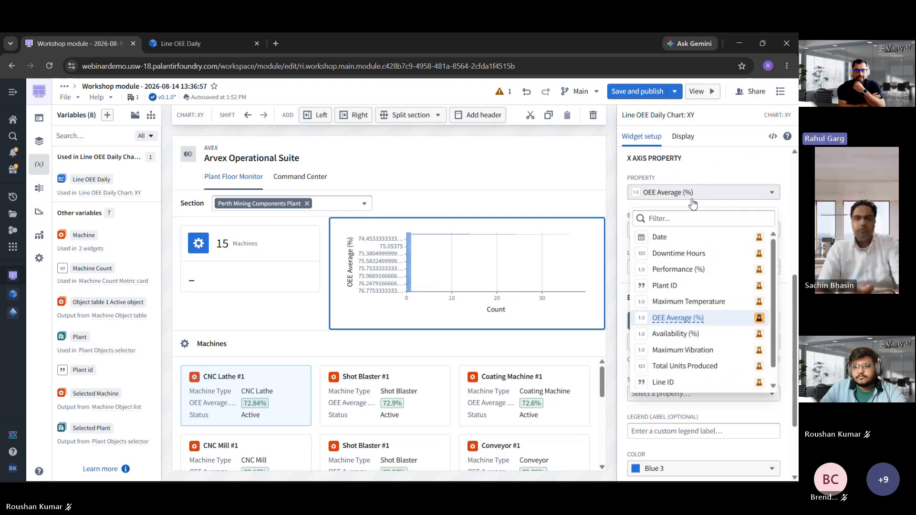
{"action": "key", "text": "Return"}
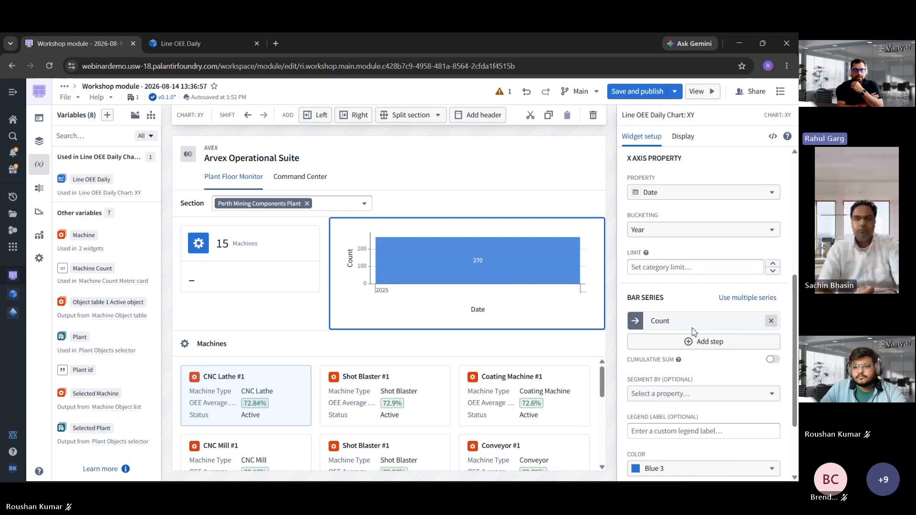
{"action": "left_click", "coordinate": [771, 320]}
{"action": "left_click", "coordinate": [702, 320]}
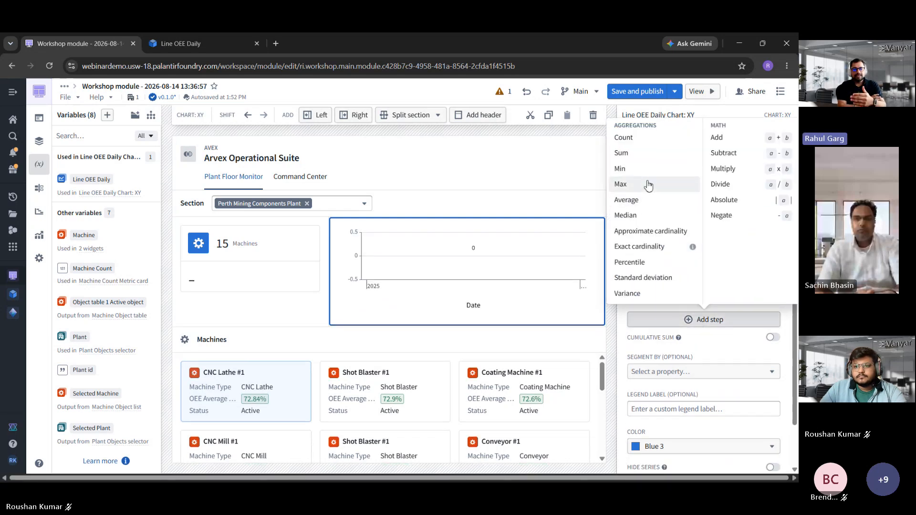
{"action": "left_click", "coordinate": [663, 204]}
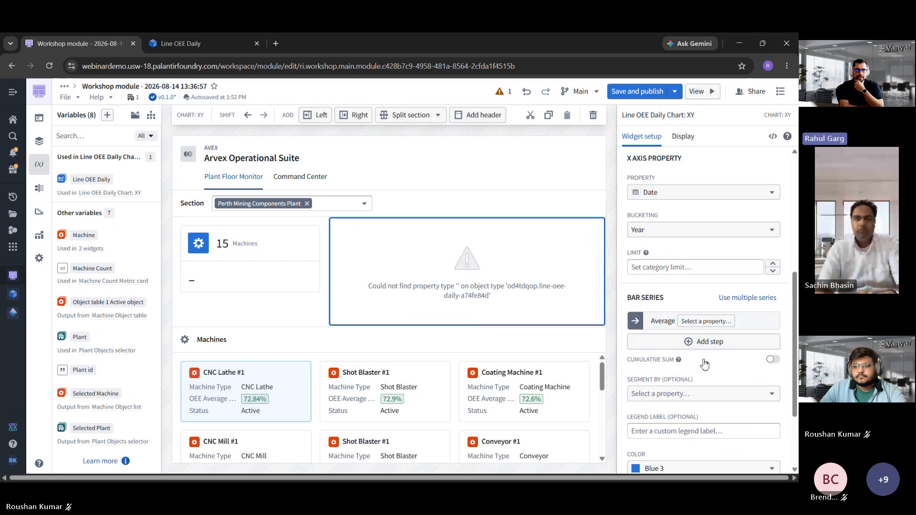
{"action": "left_click", "coordinate": [706, 321]}
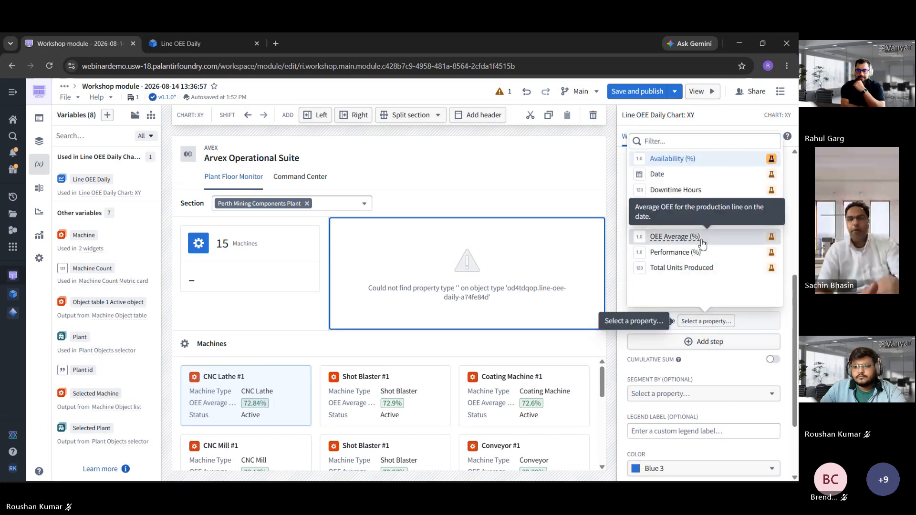
{"action": "left_click", "coordinate": [675, 237]}
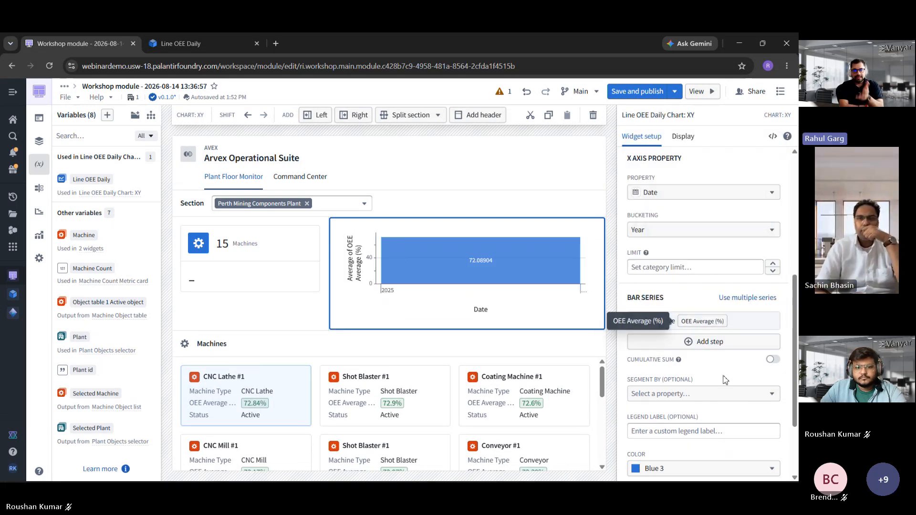
Segment the bar series by Line ID and collapse the variables list to widen the page
{"action": "scroll", "coordinate": [726, 380], "scroll_direction": "down", "scroll_amount": 1}
{"action": "left_click", "coordinate": [744, 342]}
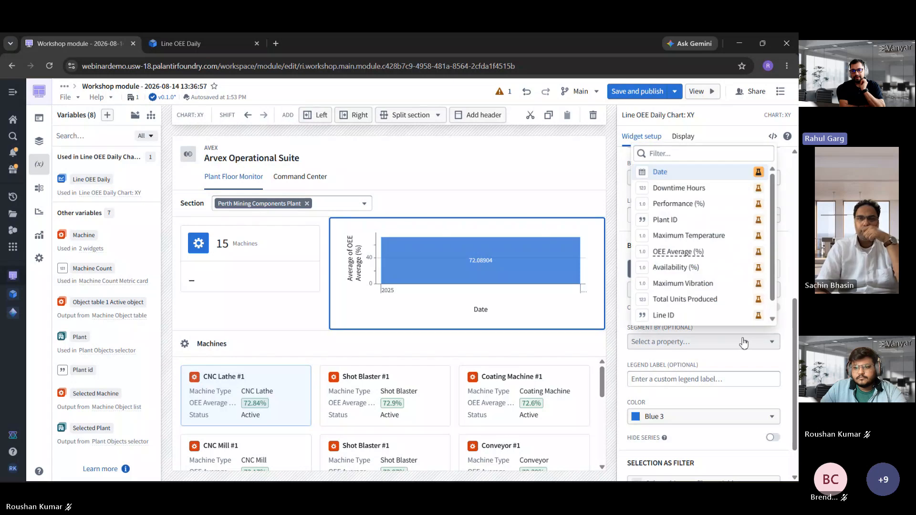
{"action": "scroll", "coordinate": [706, 305], "scroll_direction": "down", "scroll_amount": 1}
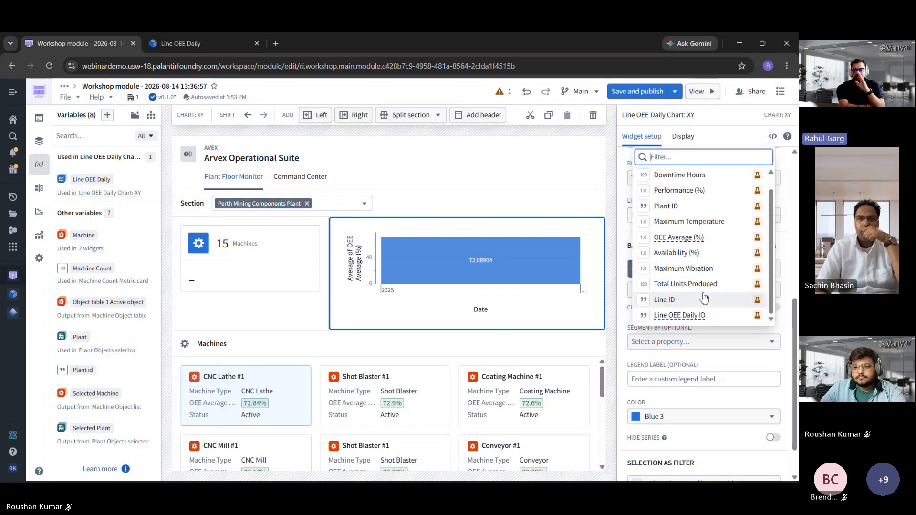
{"action": "left_click", "coordinate": [705, 301]}
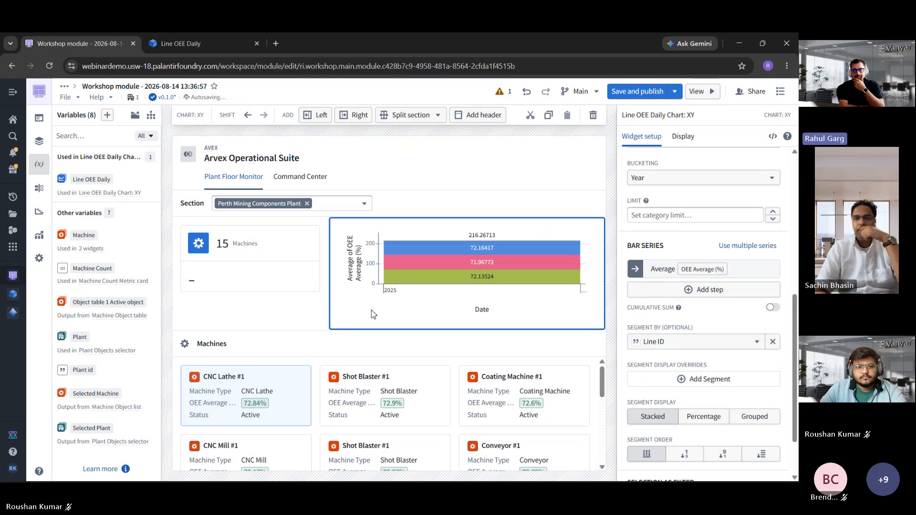
{"action": "left_click", "coordinate": [39, 164]}
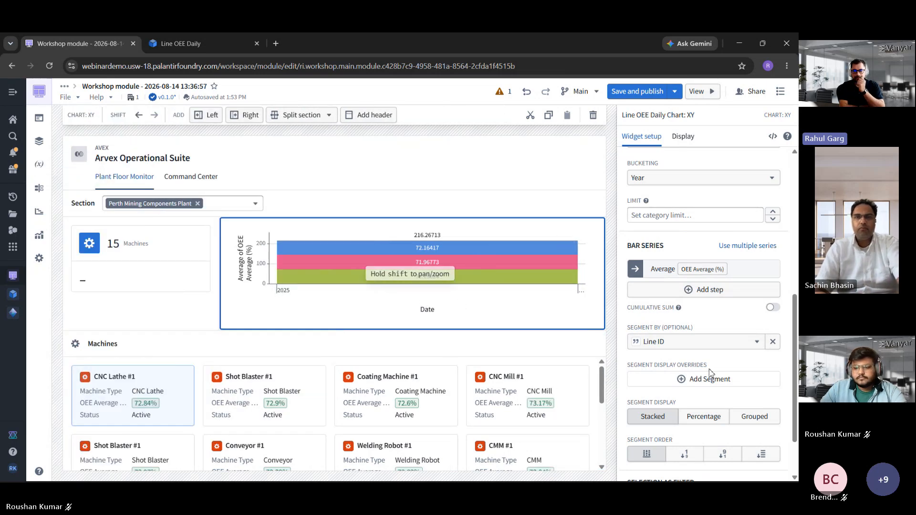
Bucket the chart's X axis dates by Day
{"action": "scroll", "coordinate": [727, 363], "scroll_direction": "up", "scroll_amount": 1}
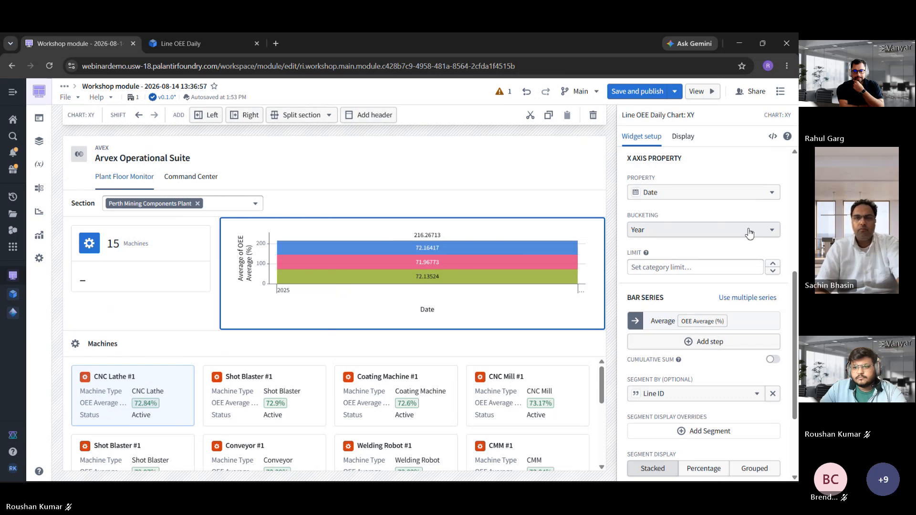
{"action": "left_click", "coordinate": [726, 231]}
{"action": "left_click", "coordinate": [669, 309]}
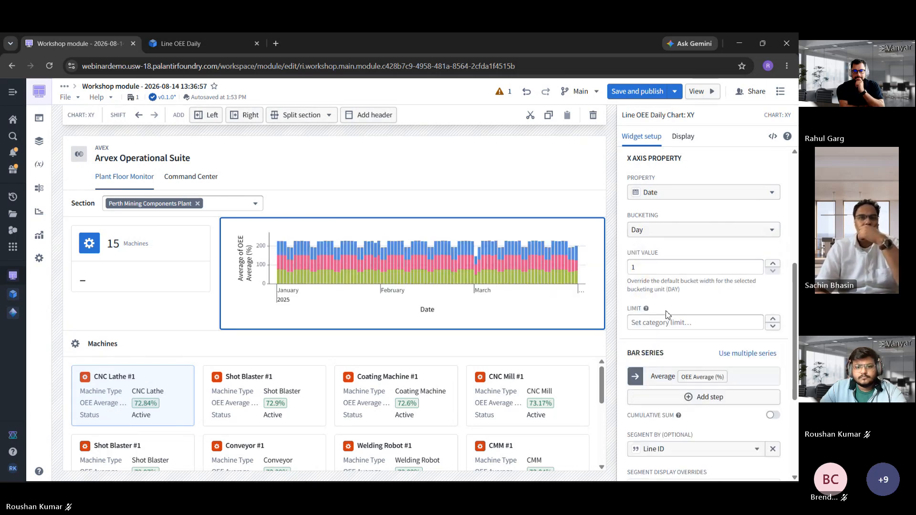
Return to the chart-level settings and set the chart's padding to Compact
{"action": "scroll", "coordinate": [691, 288], "scroll_direction": "down", "scroll_amount": 4}
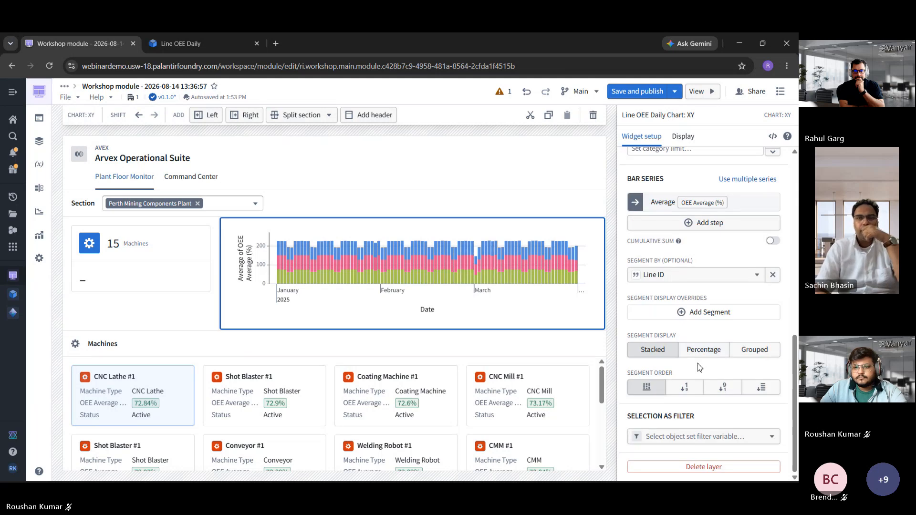
{"action": "scroll", "coordinate": [683, 233], "scroll_direction": "up", "scroll_amount": 7}
{"action": "scroll", "coordinate": [682, 232], "scroll_direction": "up", "scroll_amount": 3}
{"action": "left_click", "coordinate": [646, 158]}
{"action": "scroll", "coordinate": [681, 237], "scroll_direction": "down", "scroll_amount": 10}
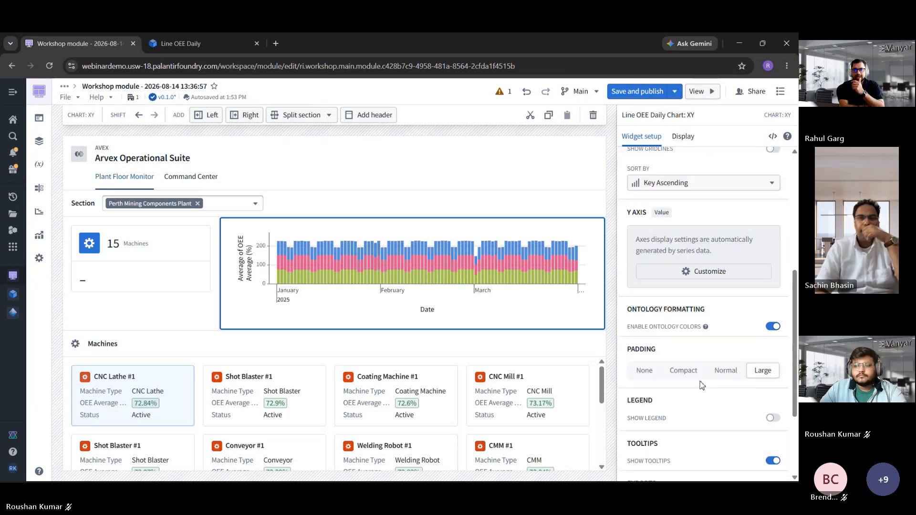
{"action": "left_click", "coordinate": [688, 371]}
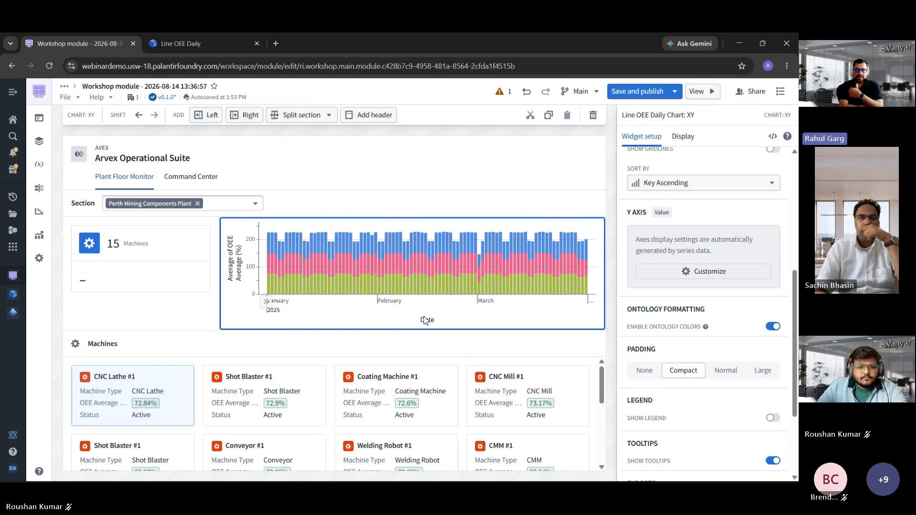
Customize the chart's Y axis and title Axis 1 "OEE Average"
{"action": "scroll", "coordinate": [728, 327], "scroll_direction": "up", "scroll_amount": 5}
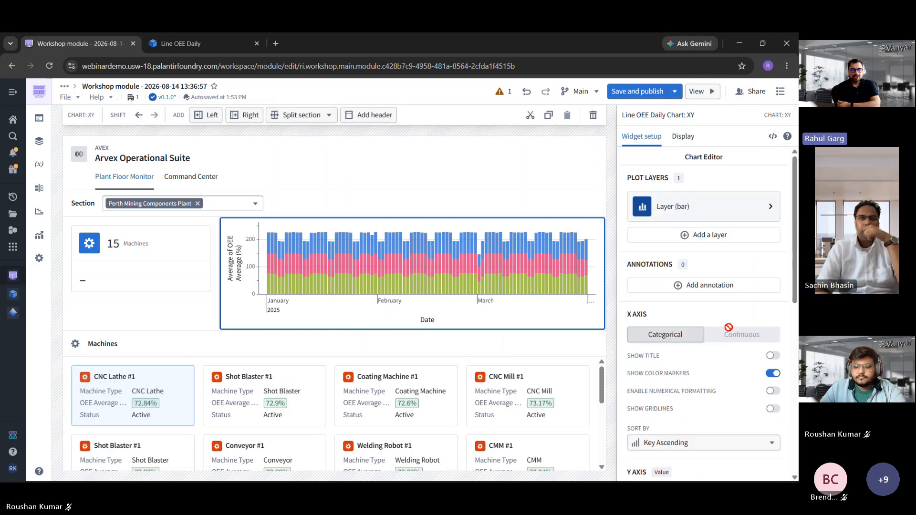
{"action": "scroll", "coordinate": [725, 327], "scroll_direction": "down", "scroll_amount": 4}
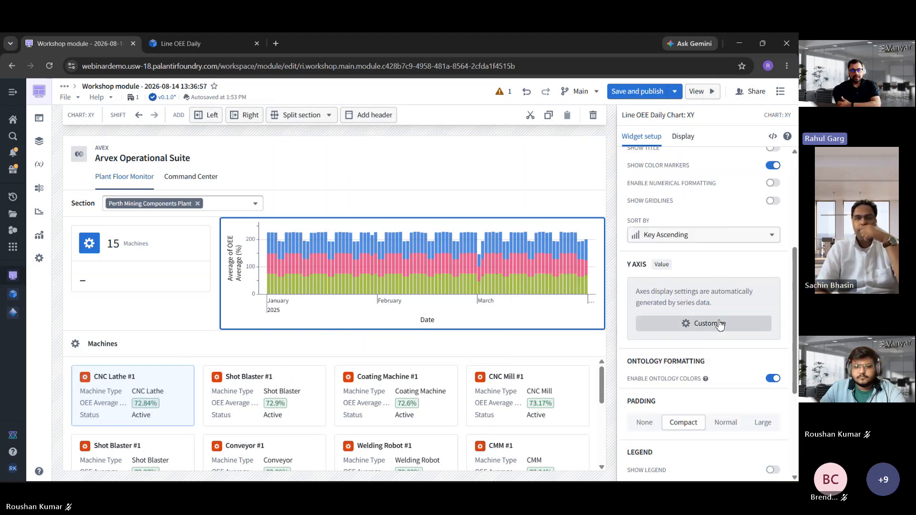
{"action": "left_click", "coordinate": [721, 324]}
{"action": "left_click", "coordinate": [648, 355]}
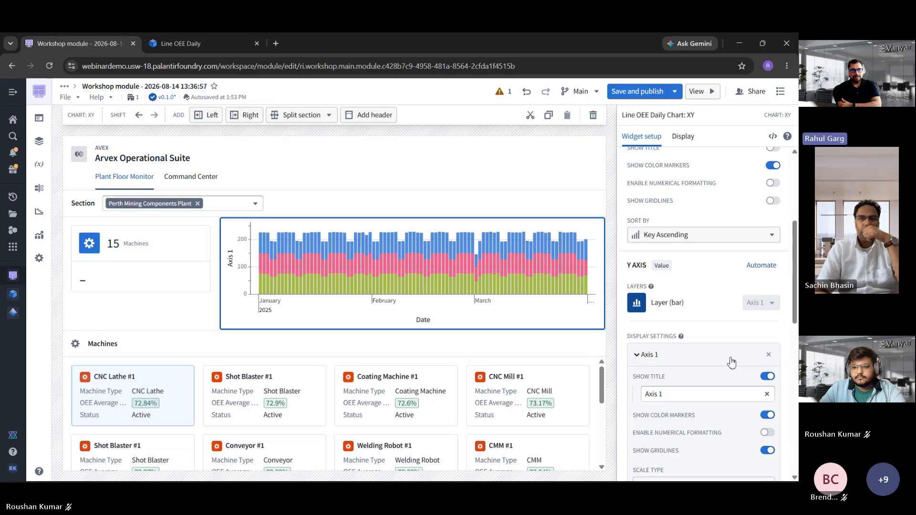
{"action": "scroll", "coordinate": [716, 344], "scroll_direction": "down", "scroll_amount": 3}
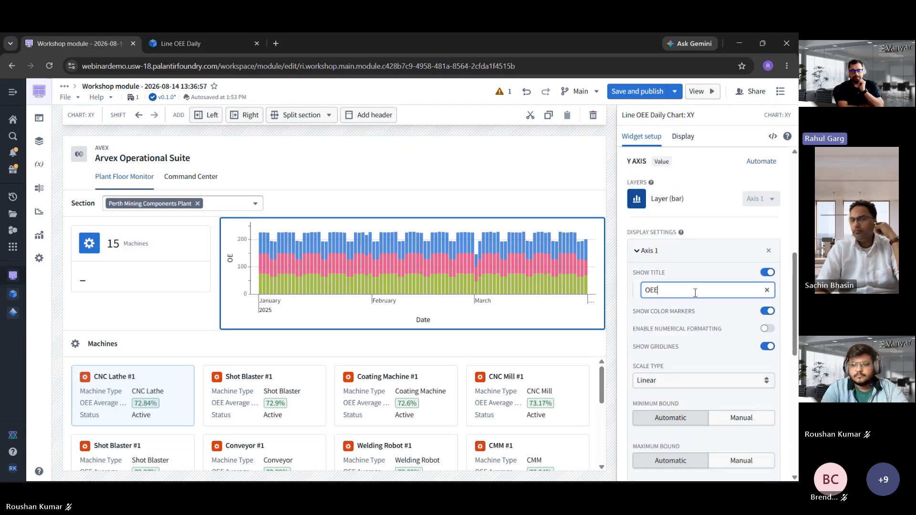
{"action": "type", "text": "Average"}
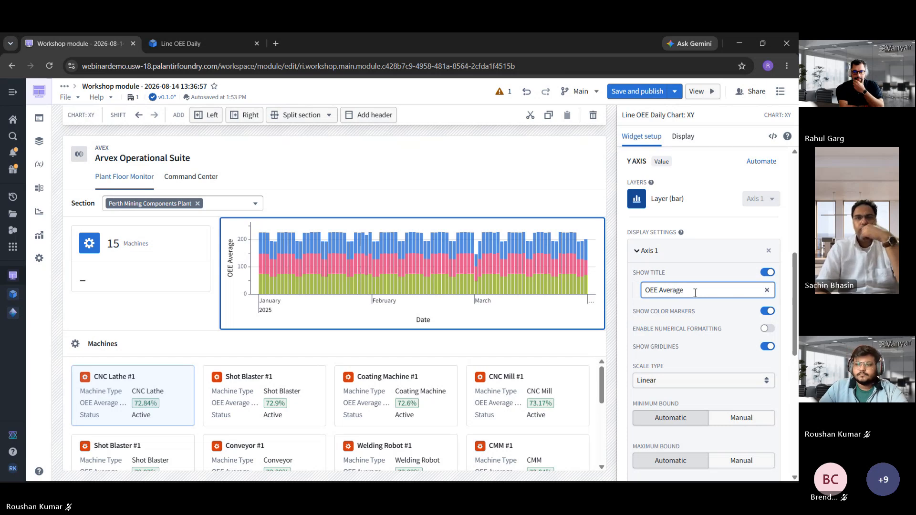
{"action": "left_click", "coordinate": [705, 257]}
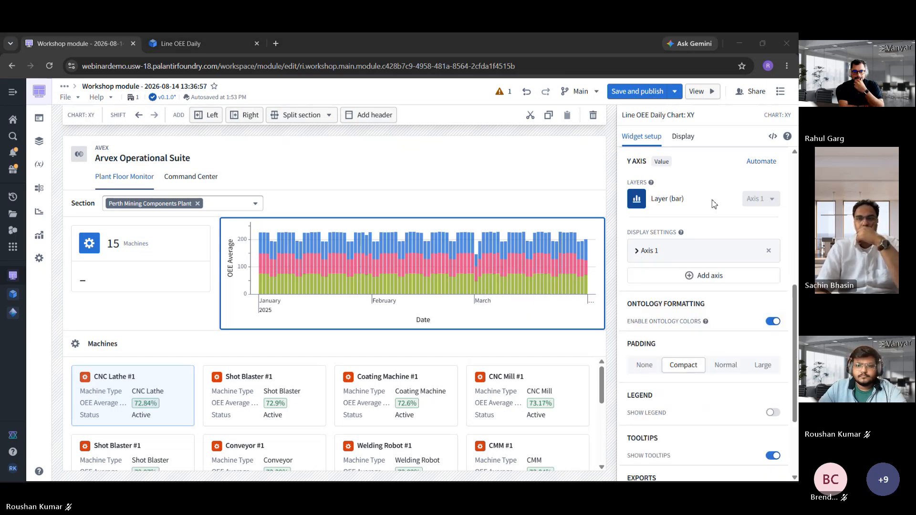
Insert a new section above Machines with an Object table widget that uses the Line OEE Daily object set
{"action": "left_click_drag", "start_coordinate": [218, 351], "coordinate": [301, 318]}
{"action": "left_click", "coordinate": [303, 319]}
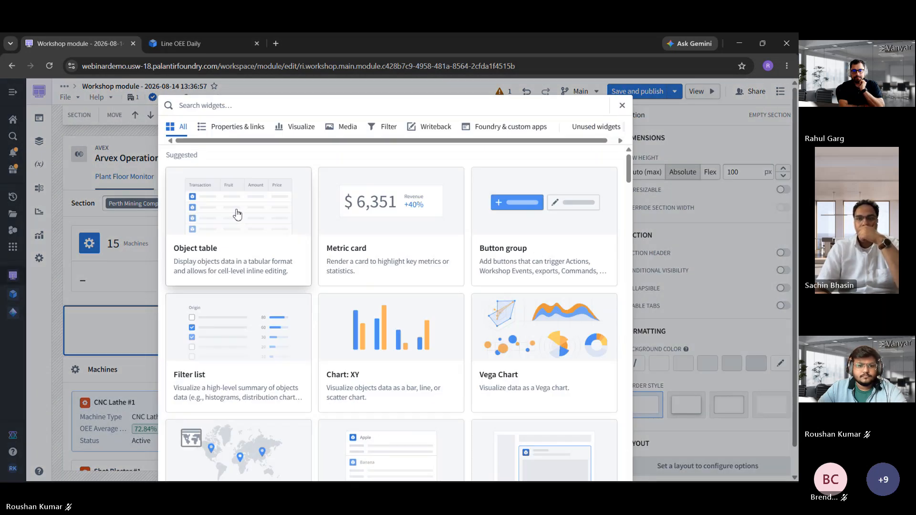
{"action": "left_click", "coordinate": [262, 221]}
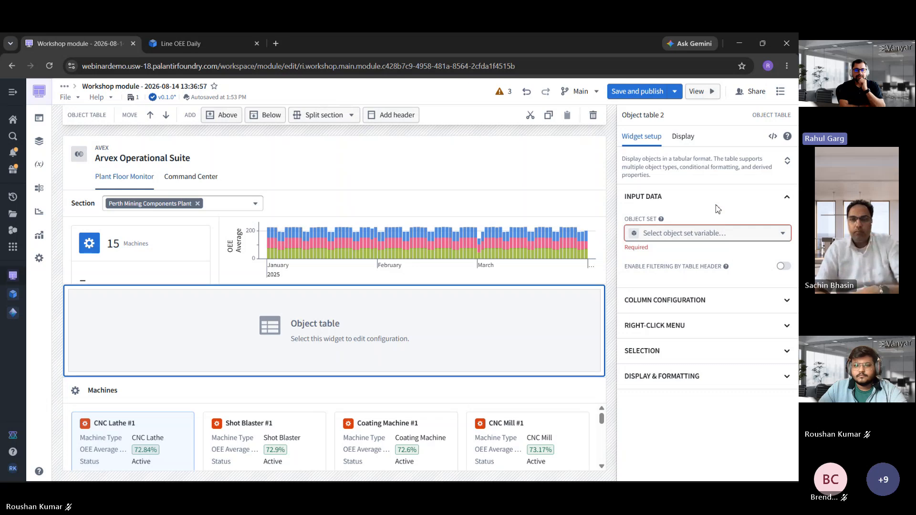
{"action": "left_click", "coordinate": [700, 235]}
{"action": "left_click", "coordinate": [694, 322]}
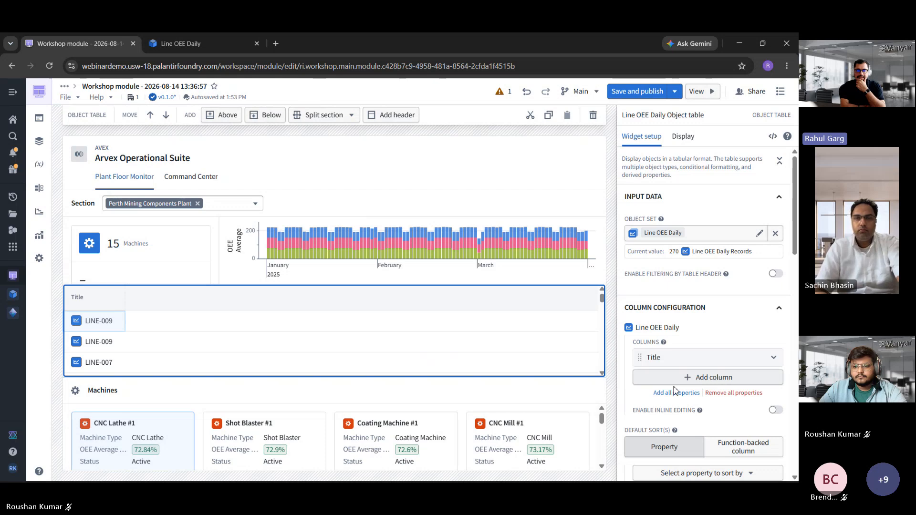
Add the Date, OEE Average (%), Availability (%) and Performance (%) columns to the object table
{"action": "left_click", "coordinate": [682, 381]}
{"action": "scroll", "coordinate": [544, 348], "scroll_direction": "down", "scroll_amount": 2}
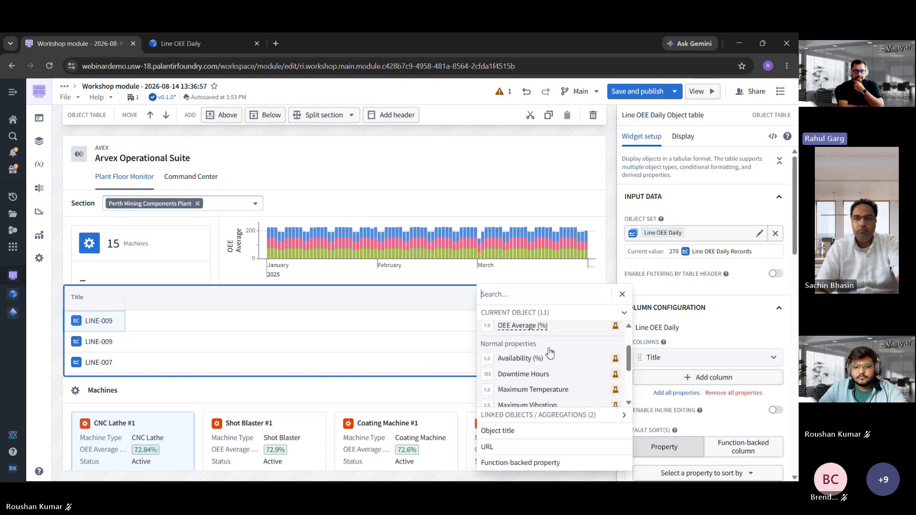
{"action": "scroll", "coordinate": [548, 346], "scroll_direction": "up", "scroll_amount": 2}
{"action": "left_click", "coordinate": [555, 344]}
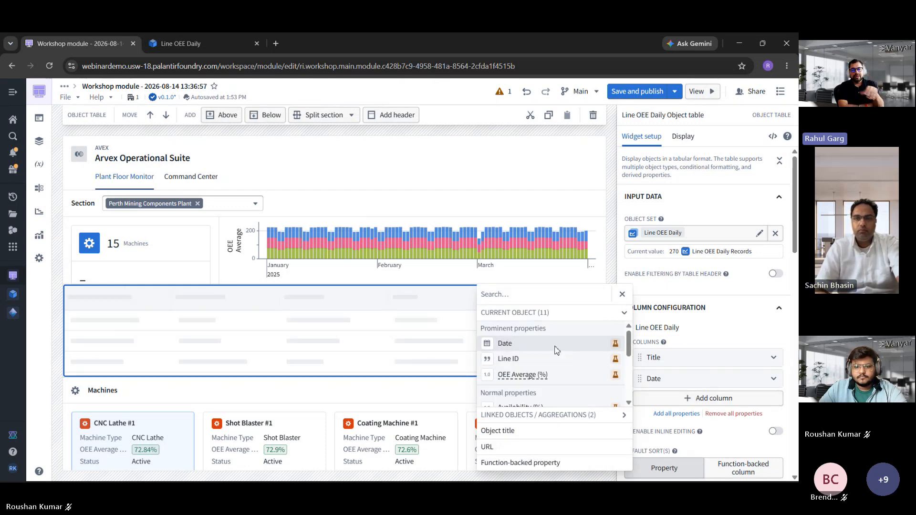
{"action": "left_click", "coordinate": [563, 387]}
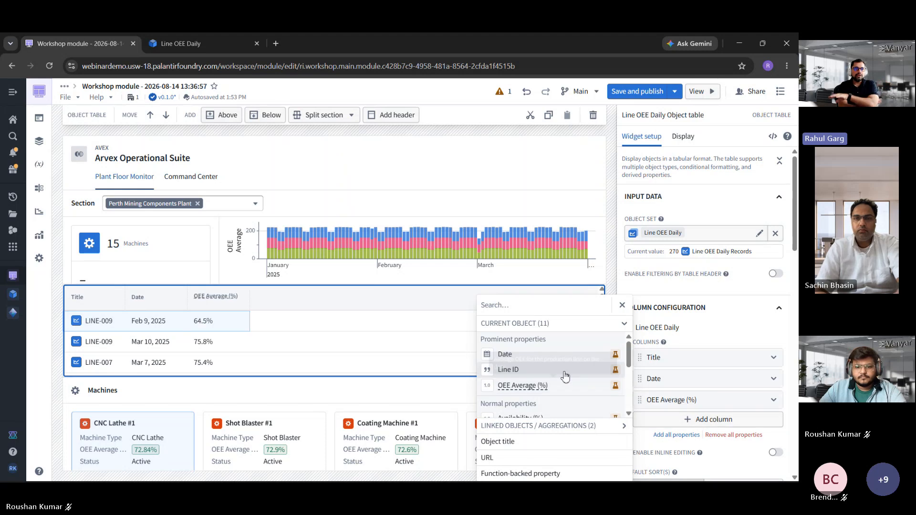
{"action": "scroll", "coordinate": [565, 377], "scroll_direction": "down", "scroll_amount": 2}
{"action": "left_click", "coordinate": [559, 367]}
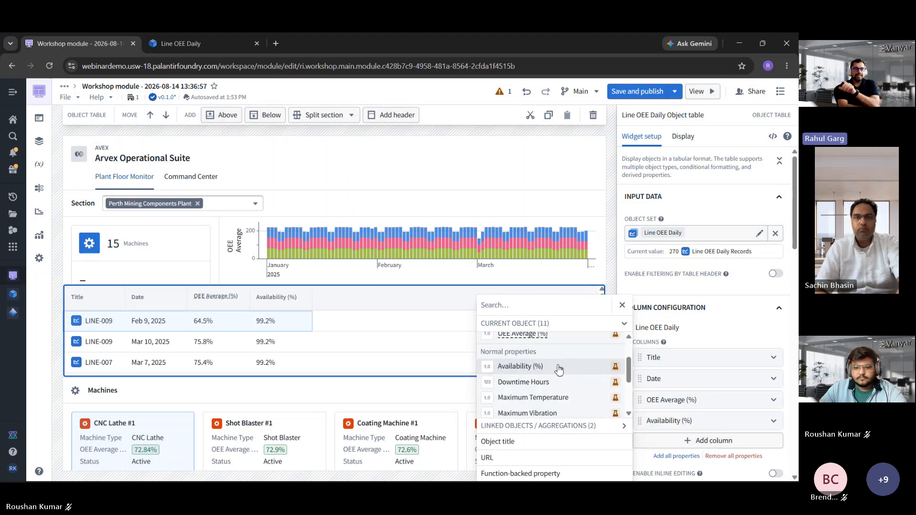
{"action": "scroll", "coordinate": [559, 370], "scroll_direction": "down", "scroll_amount": 2}
{"action": "left_click", "coordinate": [561, 377]}
{"action": "scroll", "coordinate": [561, 378], "scroll_direction": "down", "scroll_amount": 2}
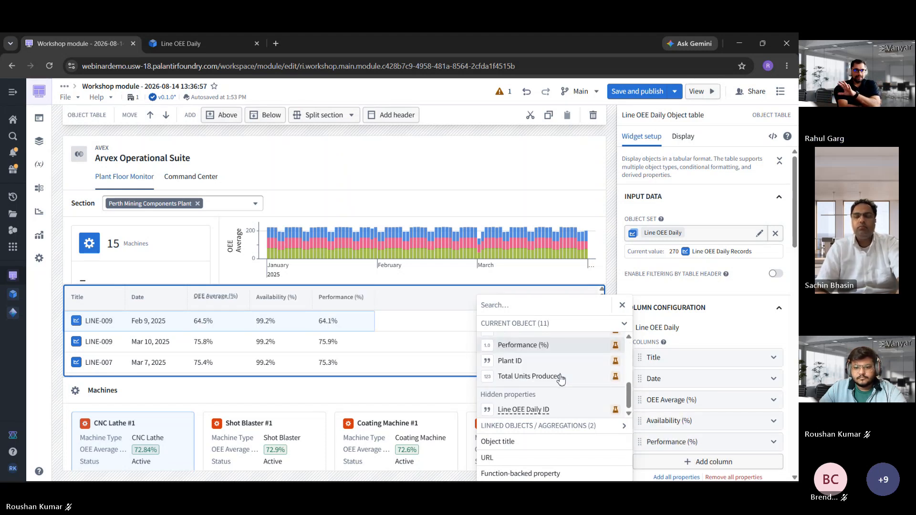
Add the Maximum Temperature column to the object table and make its columns fit horizontally
{"action": "scroll", "coordinate": [562, 379], "scroll_direction": "up", "scroll_amount": 3}
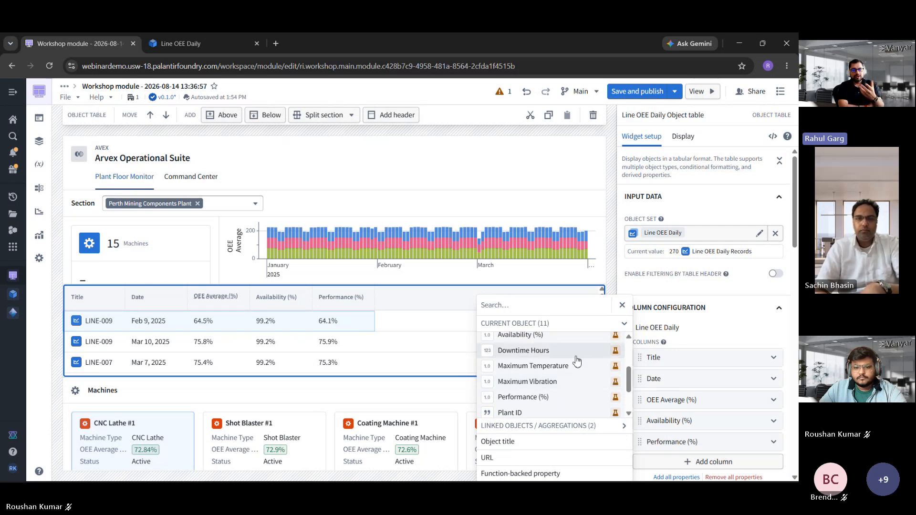
{"action": "scroll", "coordinate": [570, 360], "scroll_direction": "up", "scroll_amount": 1}
{"action": "scroll", "coordinate": [562, 400], "scroll_direction": "down", "scroll_amount": 1}
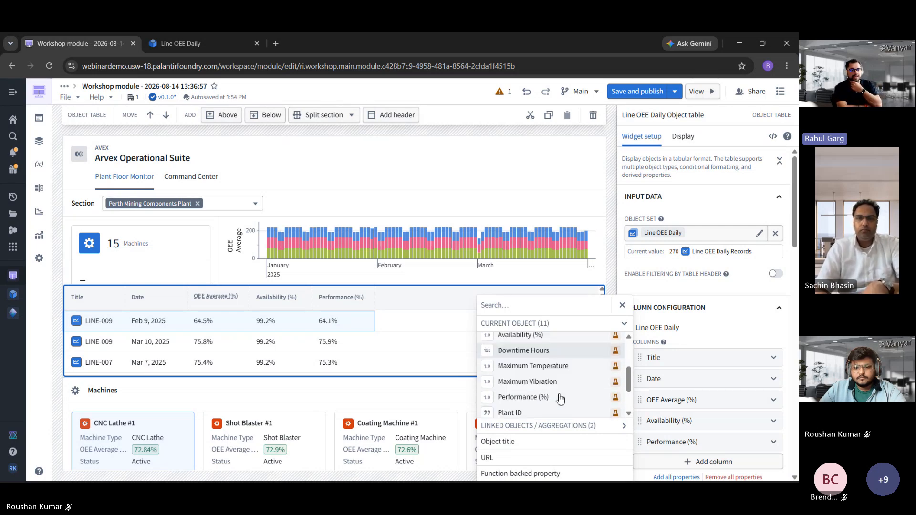
{"action": "scroll", "coordinate": [573, 382], "scroll_direction": "down", "scroll_amount": 1}
{"action": "scroll", "coordinate": [572, 368], "scroll_direction": "up", "scroll_amount": 1}
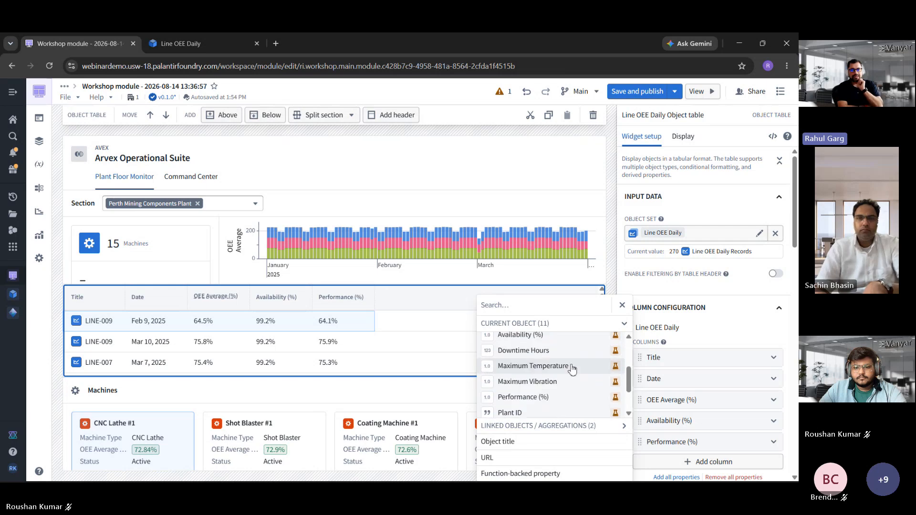
{"action": "left_click", "coordinate": [575, 366]}
{"action": "left_click", "coordinate": [710, 341]}
{"action": "scroll", "coordinate": [709, 377], "scroll_direction": "down", "scroll_amount": 10}
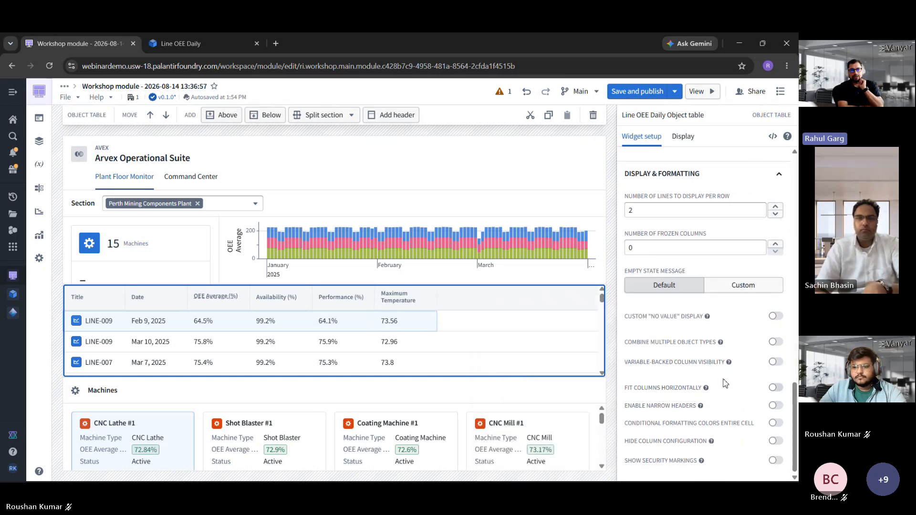
{"action": "left_click", "coordinate": [775, 388]}
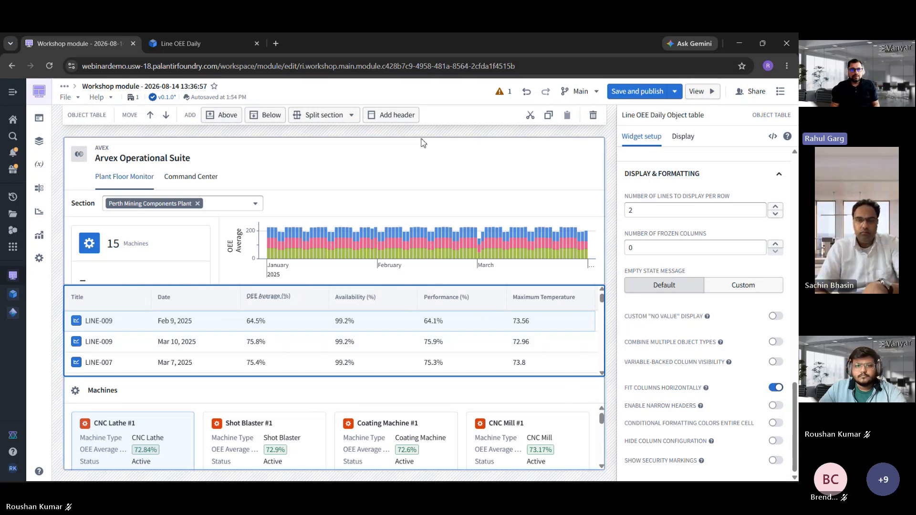
Add a header to the object table's section and title it "OEE Line Data"
{"action": "left_click", "coordinate": [387, 117]}
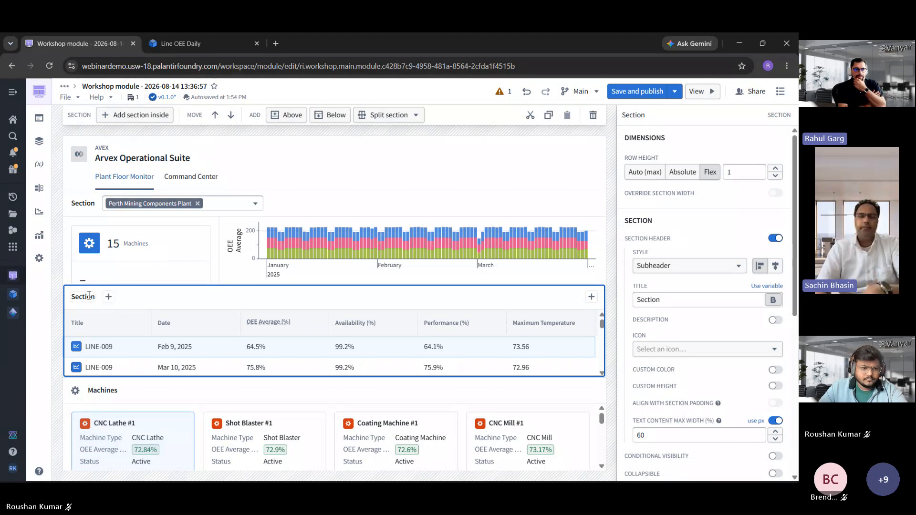
{"action": "left_click", "coordinate": [94, 297]}
{"action": "key", "text": "ctrl+a"}
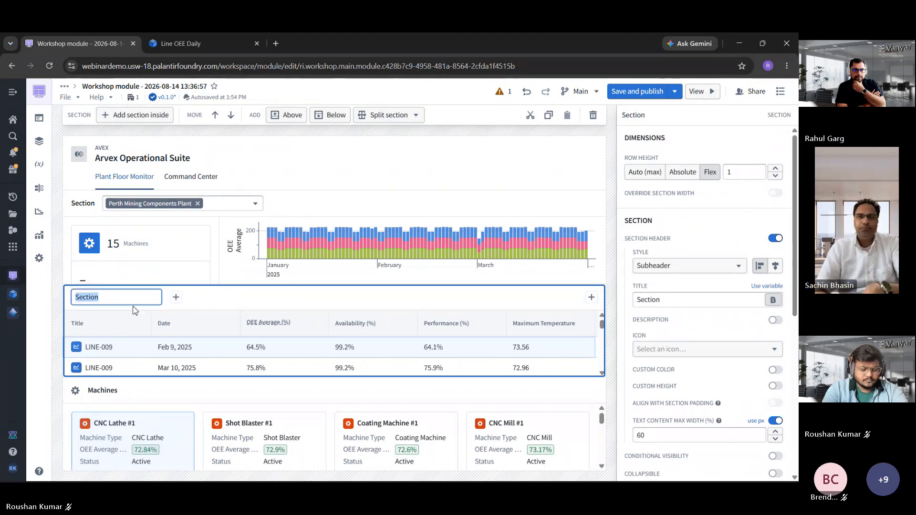
{"action": "type", "text": "OEE Line Da"}
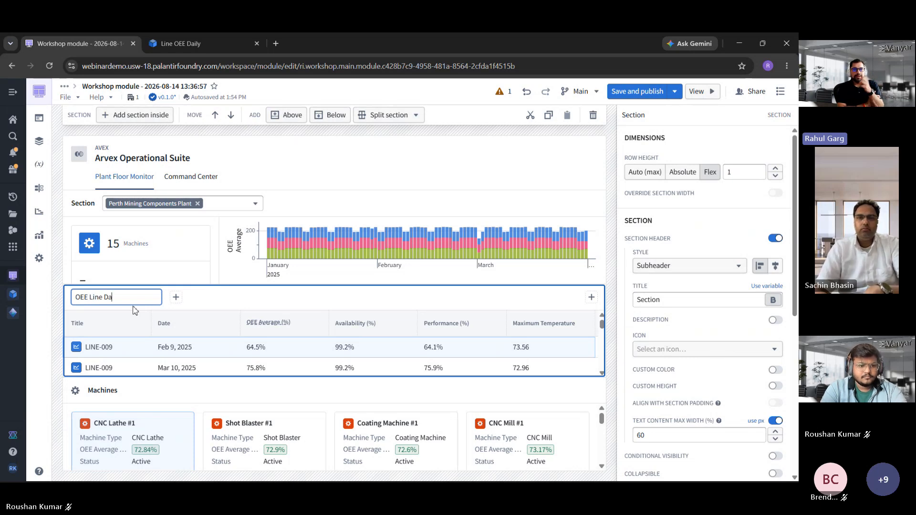
{"action": "type", "text": "ta"}
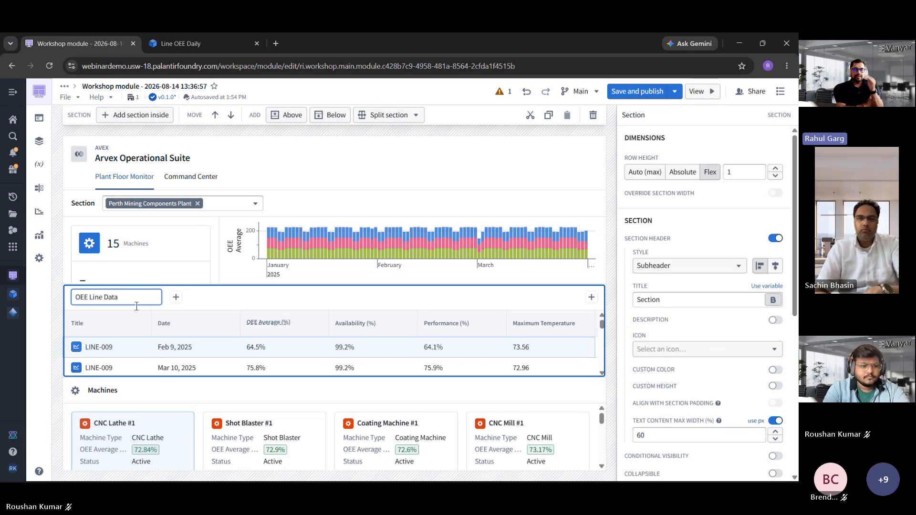
{"action": "key", "text": "Return"}
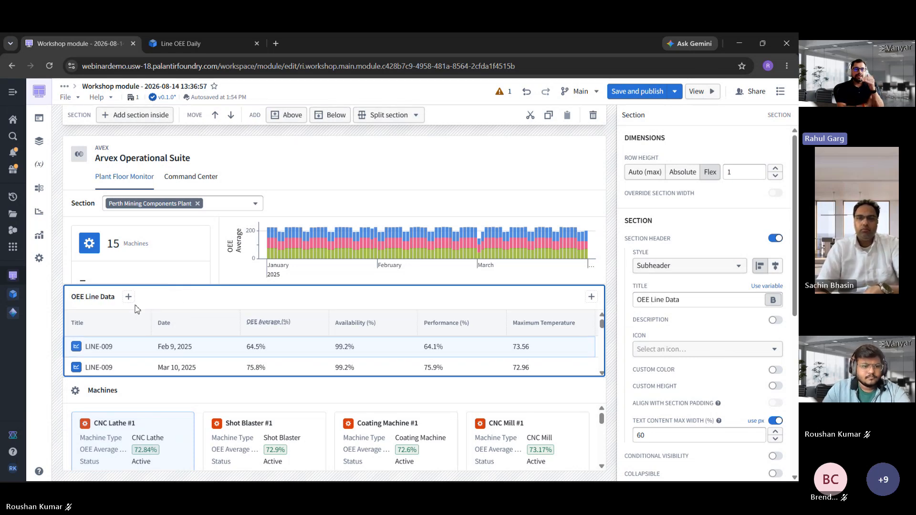
Give the OEE Line Data header the Timeline line chart icon and the custom color Blue 1, applied to the title
{"action": "left_click", "coordinate": [721, 349]}
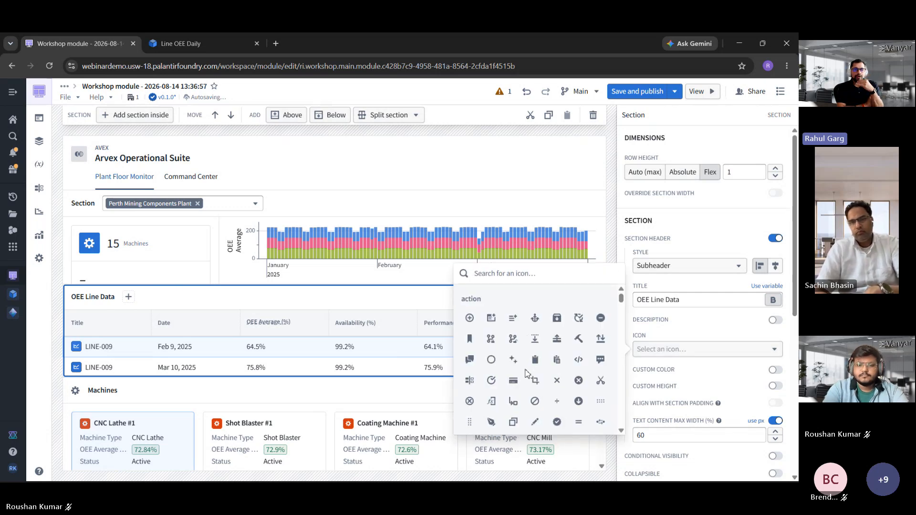
{"action": "type", "text": "trend"}
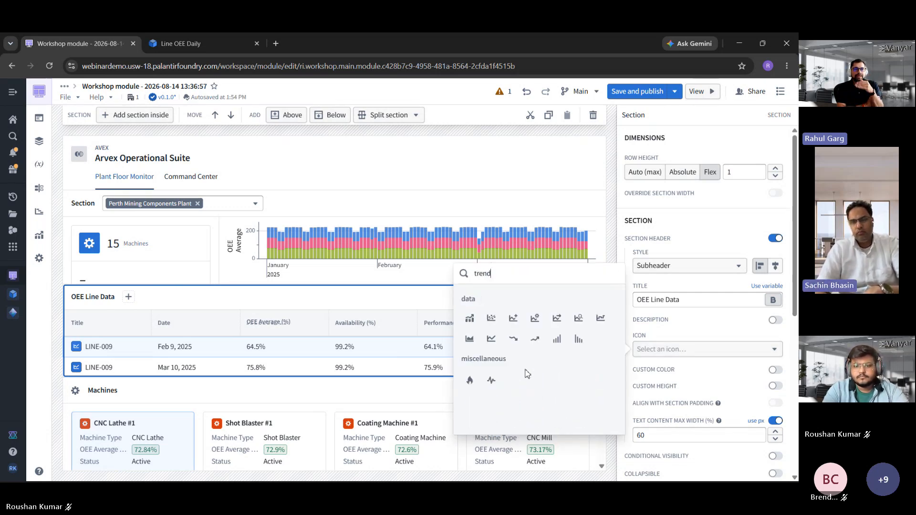
{"action": "left_click", "coordinate": [491, 339]}
{"action": "left_click", "coordinate": [775, 370]}
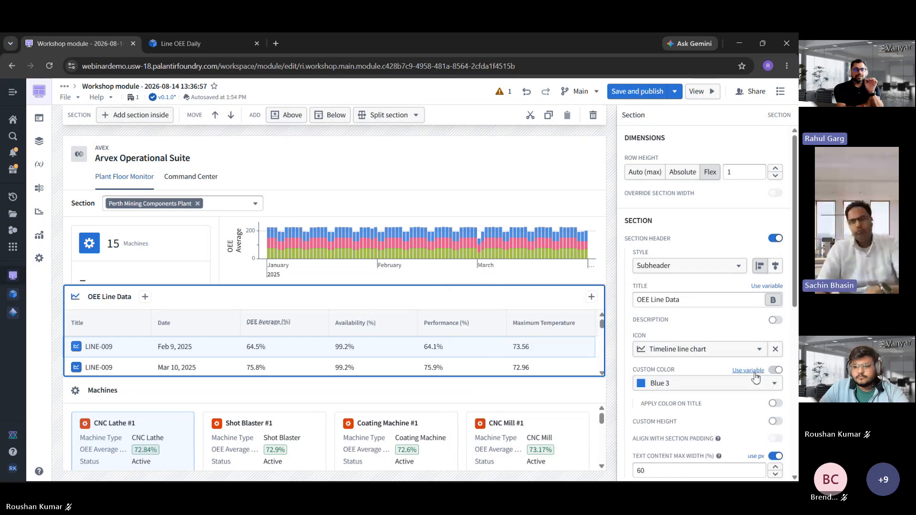
{"action": "left_click", "coordinate": [748, 384]}
{"action": "left_click", "coordinate": [758, 306]}
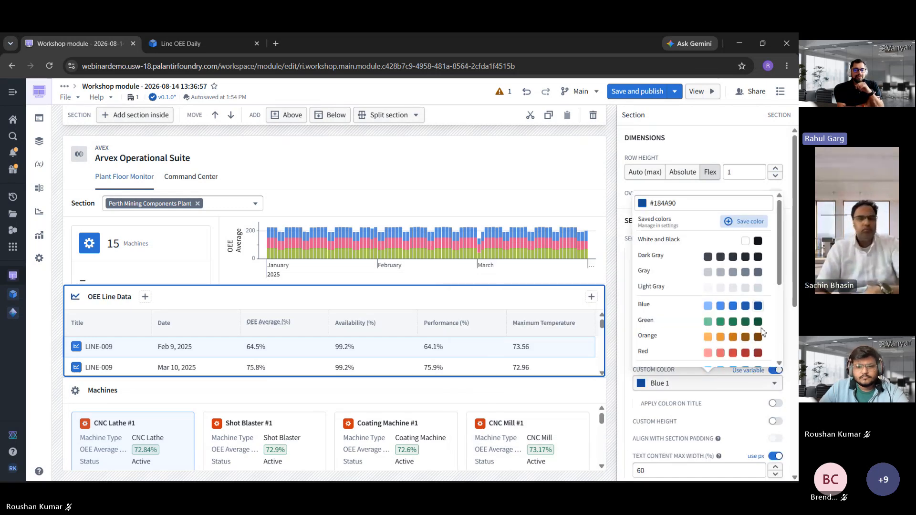
{"action": "left_click", "coordinate": [775, 404]}
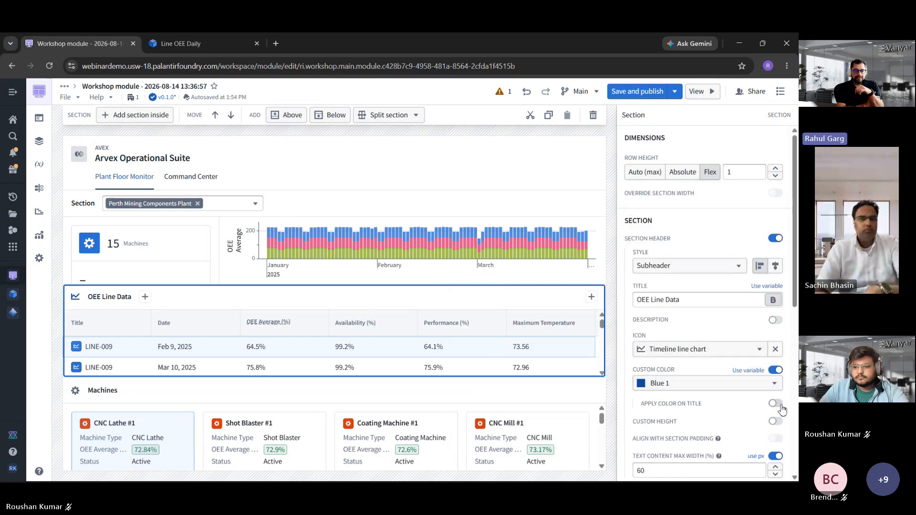
Switch the OEE Line Data header to the shaded title style in Standard size
{"action": "left_click", "coordinate": [707, 266]}
{"action": "left_click", "coordinate": [534, 332]}
{"action": "scroll", "coordinate": [786, 391], "scroll_direction": "down", "scroll_amount": 2}
{"action": "scroll", "coordinate": [788, 391], "scroll_direction": "down", "scroll_amount": 1}
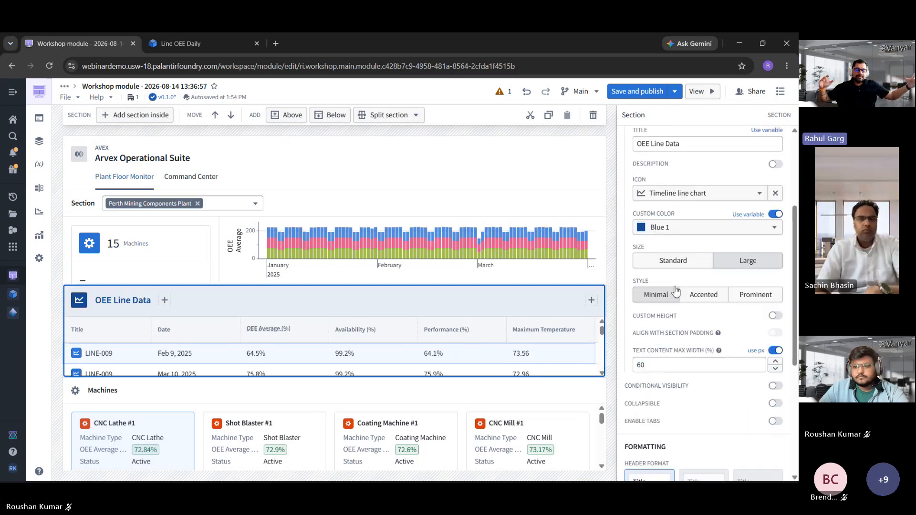
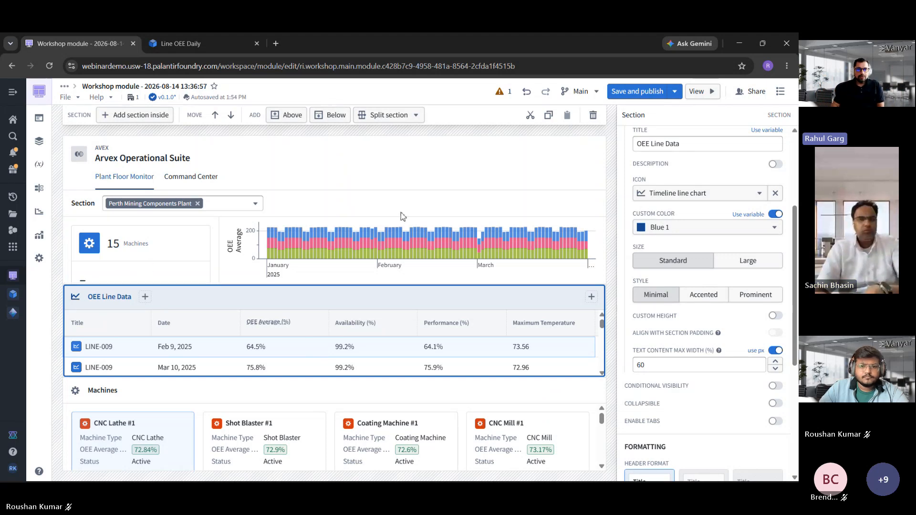
Enable scrolling for the Plant Floor Monitor tab's layout and collapse the layout tree
{"action": "left_click", "coordinate": [39, 141]}
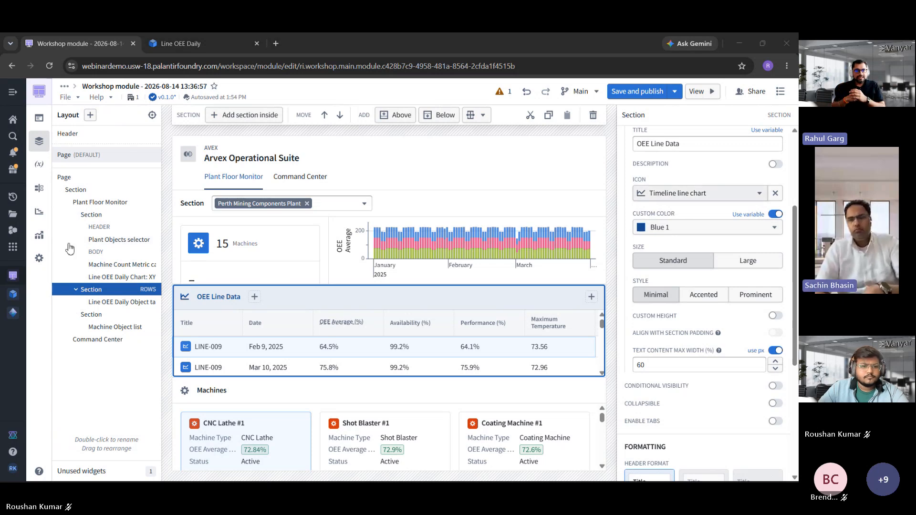
{"action": "left_click", "coordinate": [97, 216]}
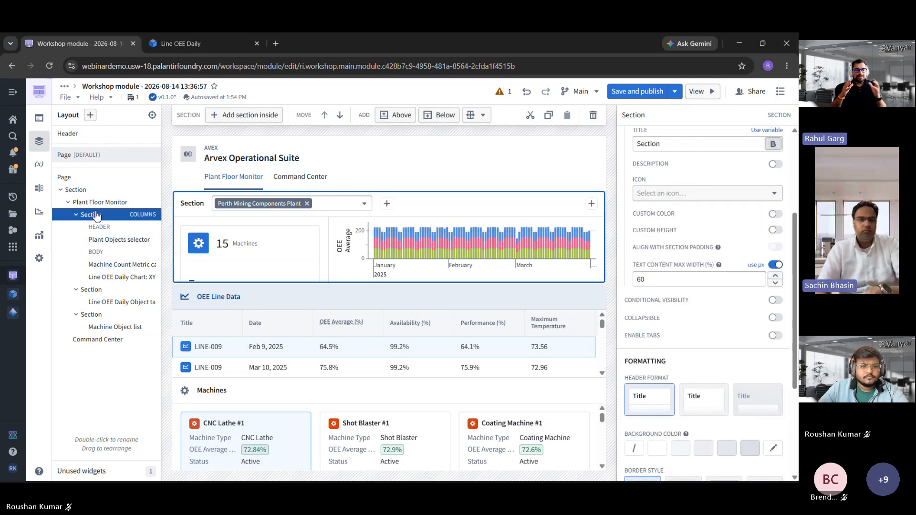
{"action": "left_click", "coordinate": [96, 204]}
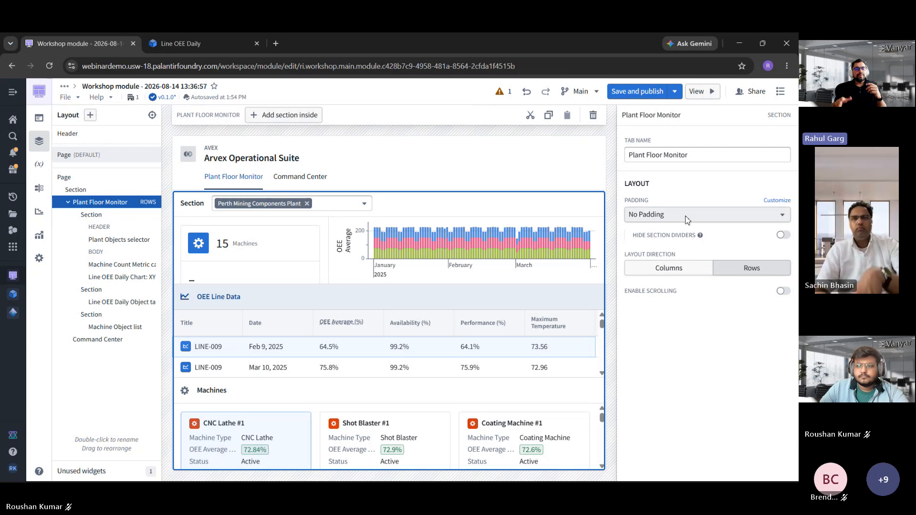
{"action": "triple_click", "coordinate": [792, 293]}
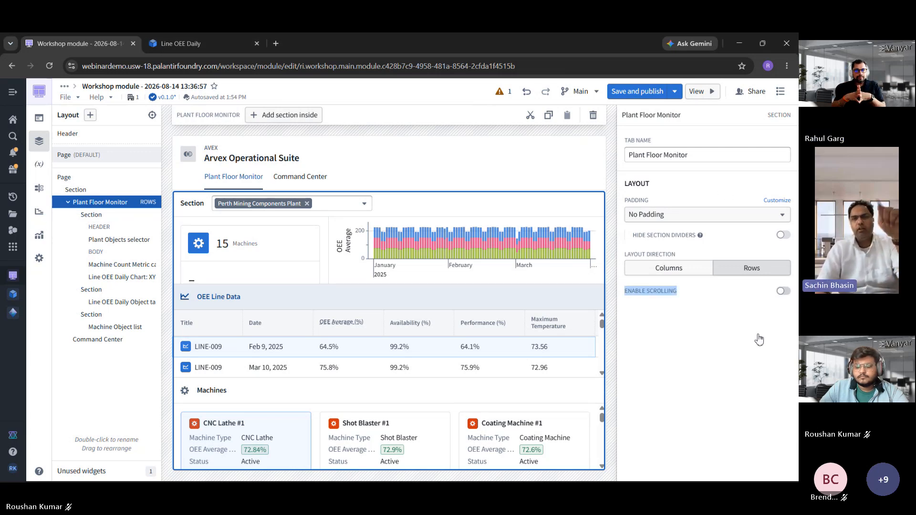
{"action": "left_click", "coordinate": [784, 291]}
{"action": "left_click", "coordinate": [757, 339]}
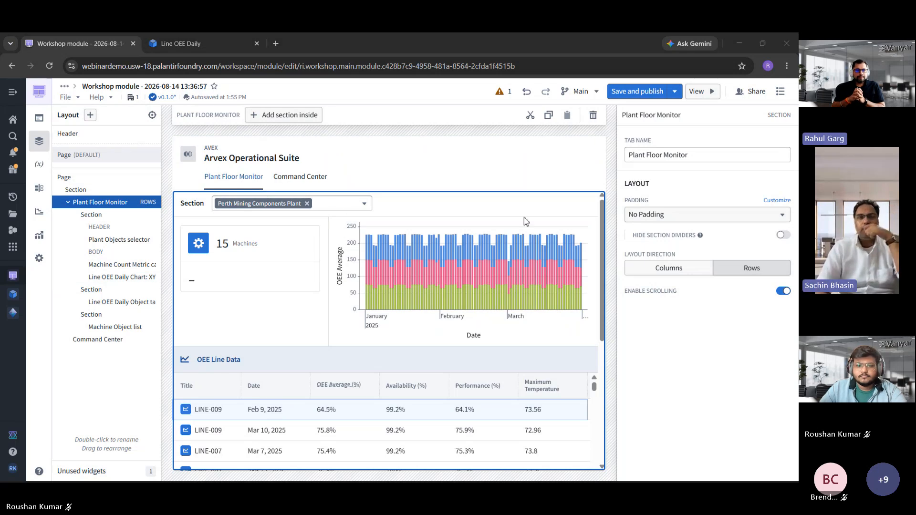
{"action": "left_click", "coordinate": [43, 142]}
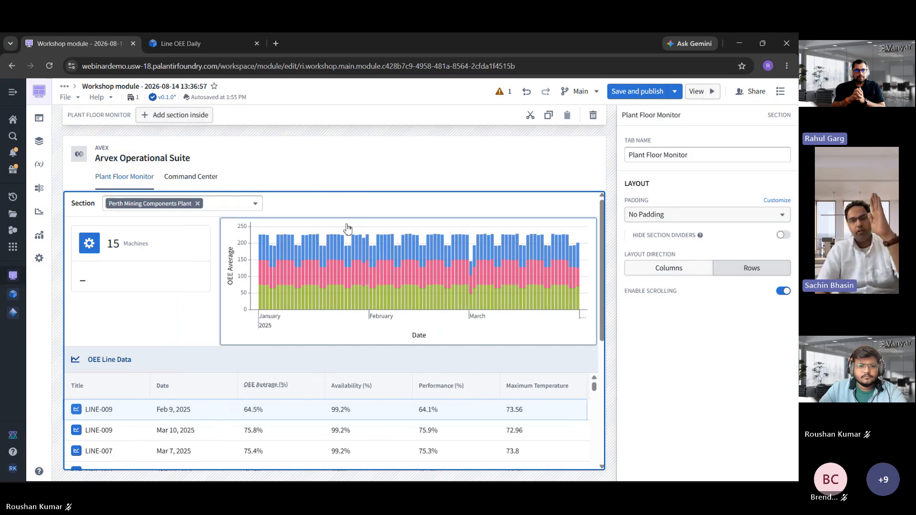
Label the machine count metric card's second metric "Average OEE %"
{"action": "left_click", "coordinate": [336, 212]}
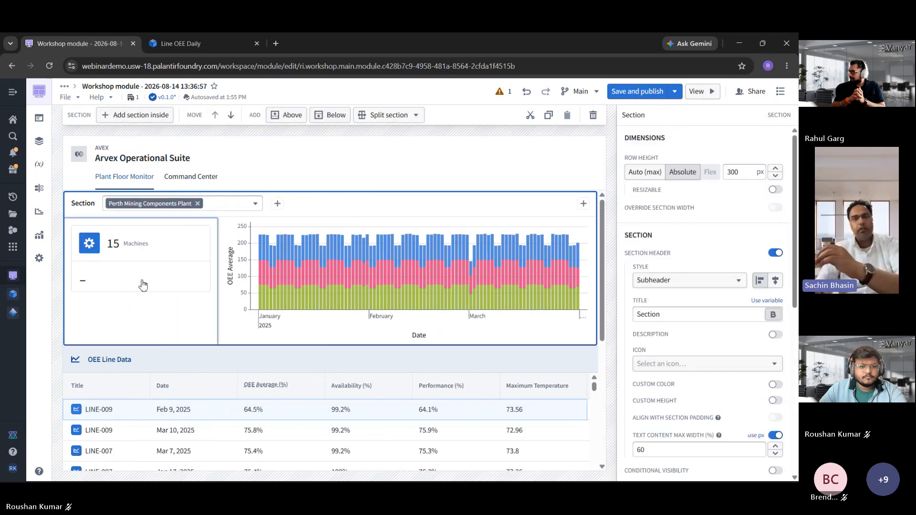
{"action": "left_click", "coordinate": [162, 282]}
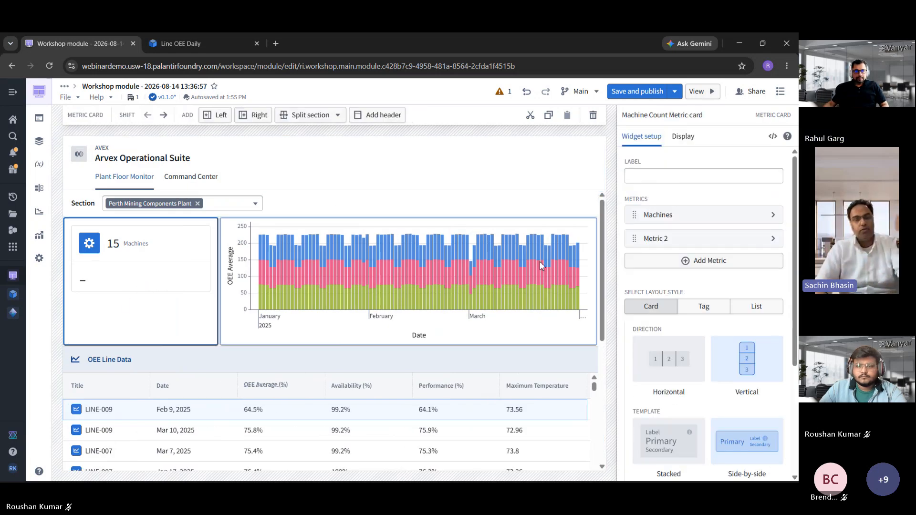
{"action": "left_click", "coordinate": [717, 236]}
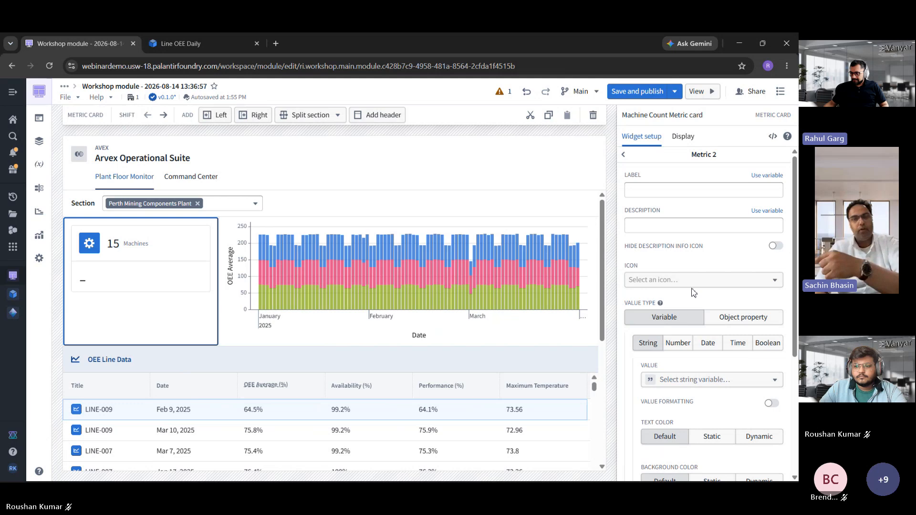
{"action": "left_click", "coordinate": [697, 193]}
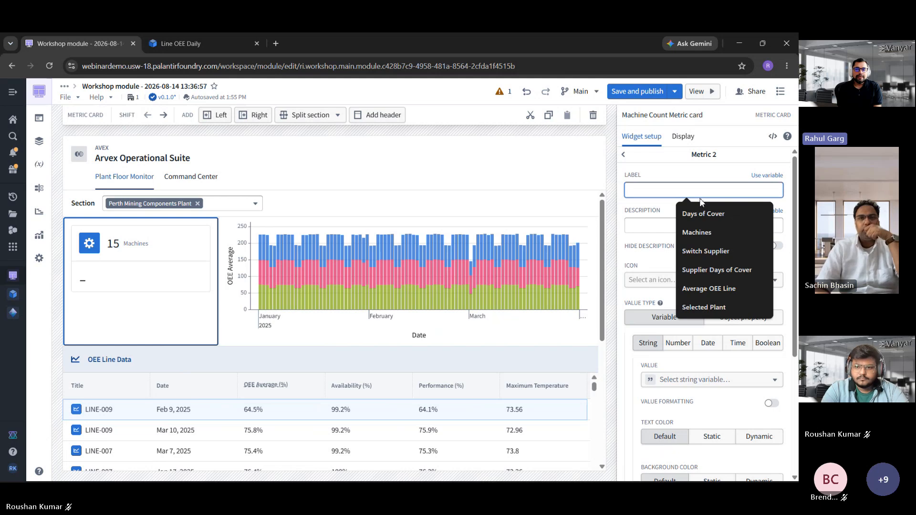
{"action": "type", "text": "Average O"}
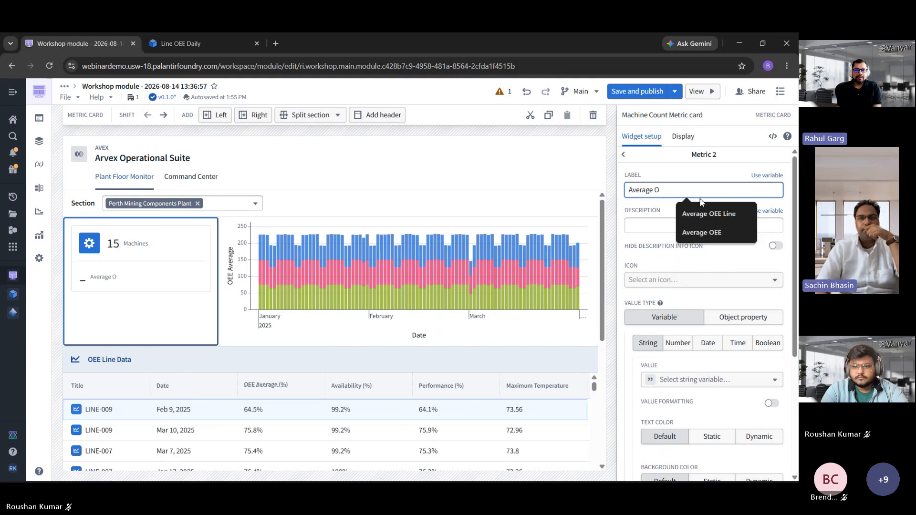
{"action": "type", "text": "EE"}
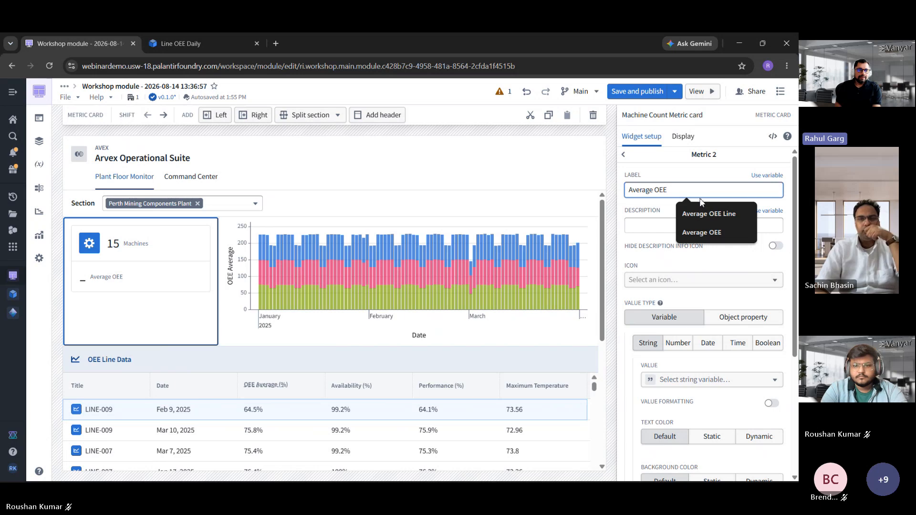
{"action": "type", "text": "%"}
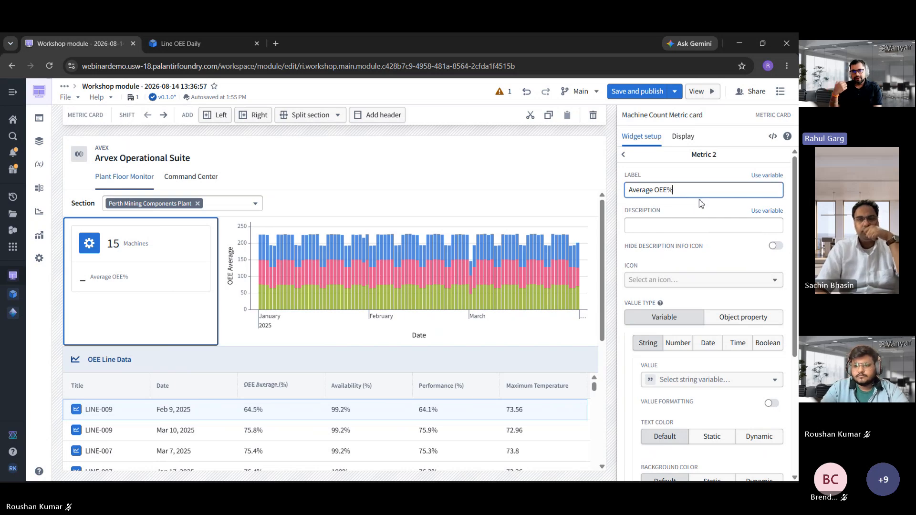
Search the icons for "tre" and give the Average OEE % metric the Timeline line chart icon
{"action": "left_click", "coordinate": [676, 279]}
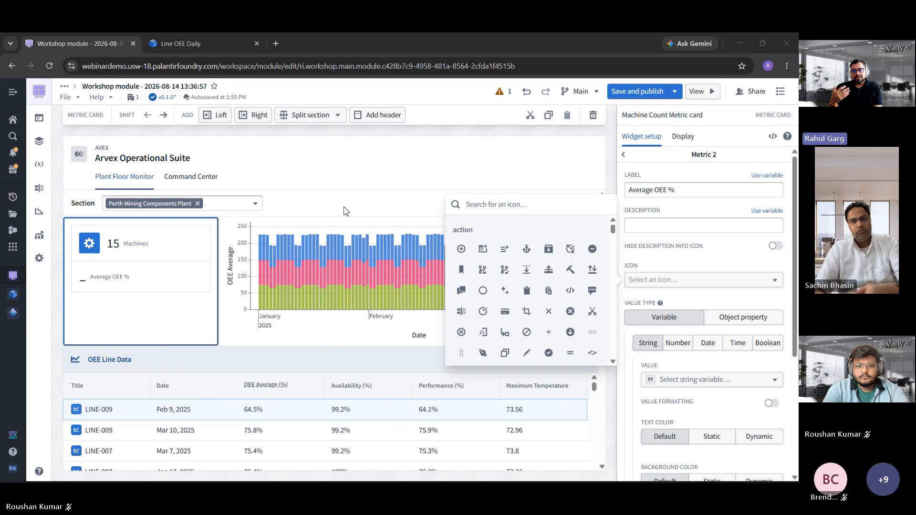
{"action": "left_click", "coordinate": [562, 213]}
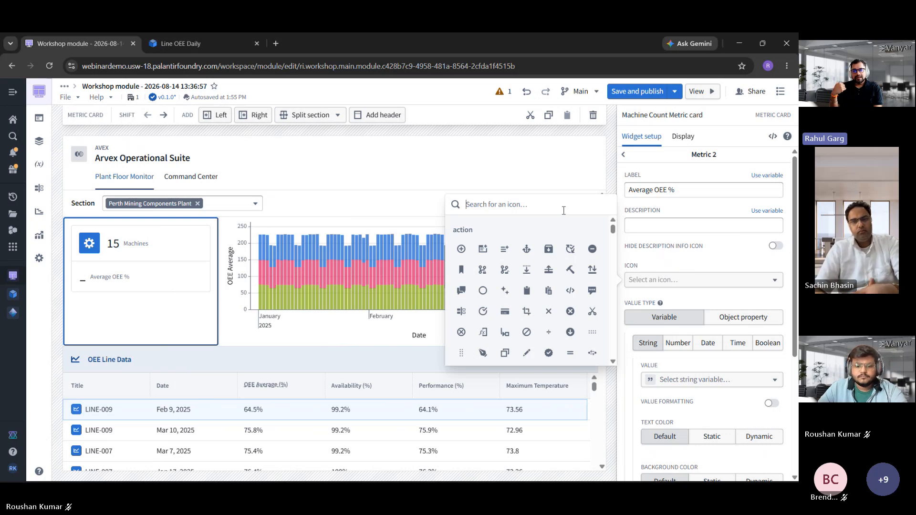
{"action": "type", "text": "tre"}
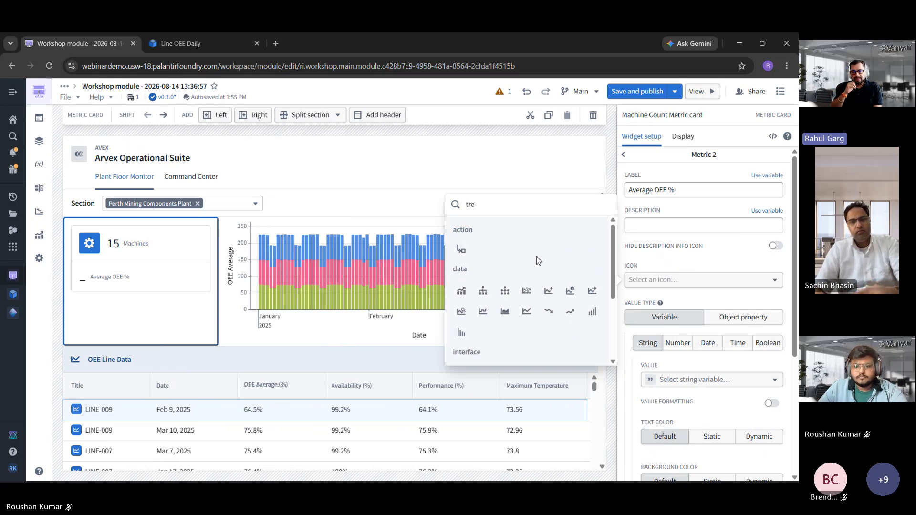
{"action": "left_click", "coordinate": [527, 311]}
Set the Average OEE % metric's value type to Number and create a new object set aggregation variable for it
{"action": "scroll", "coordinate": [668, 300], "scroll_direction": "down", "scroll_amount": 3}
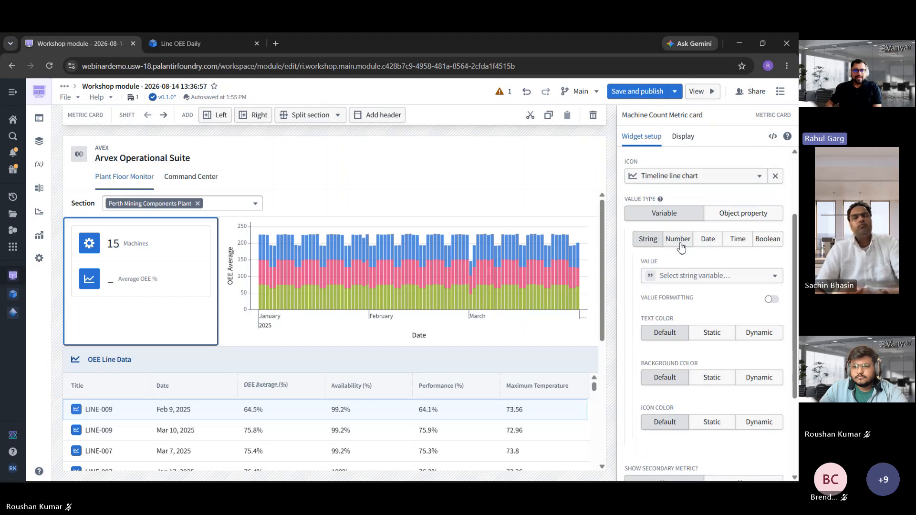
{"action": "left_click", "coordinate": [679, 238]}
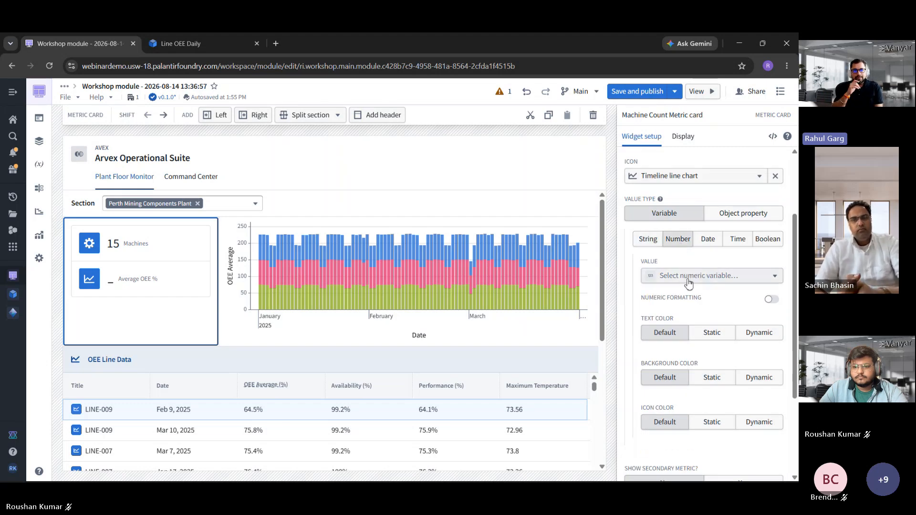
{"action": "left_click", "coordinate": [689, 276]}
{"action": "left_click", "coordinate": [580, 181]}
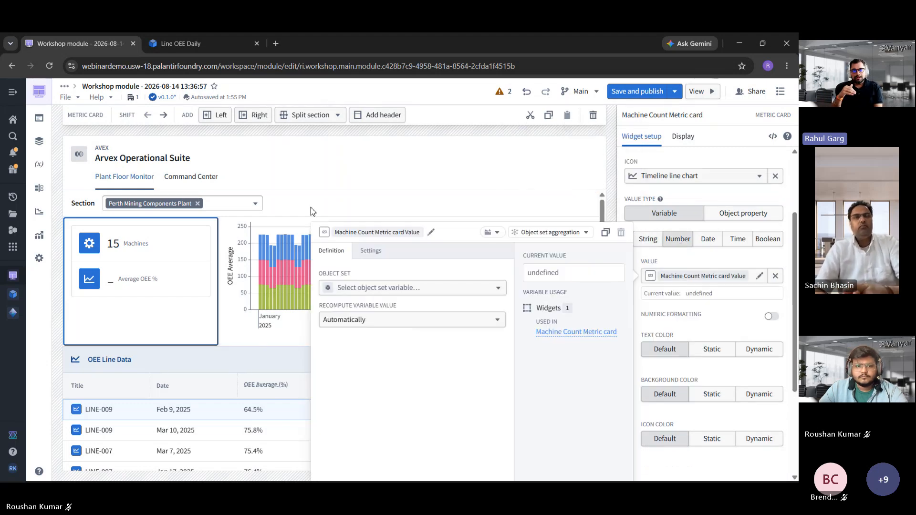
Define the aggregation variable as the Average of the OEE Average (%) property over the Line OEE Daily object set
{"action": "left_click", "coordinate": [413, 289]}
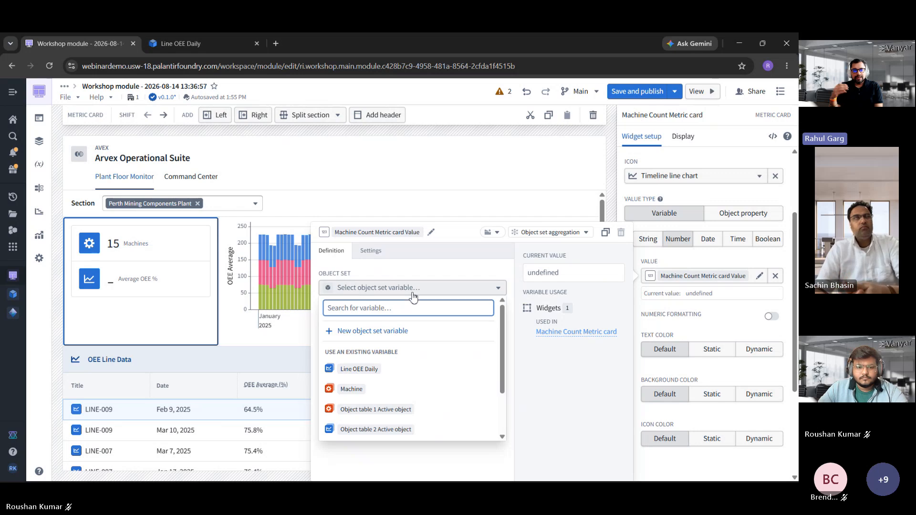
{"action": "left_click", "coordinate": [389, 376]}
{"action": "left_click", "coordinate": [388, 328]}
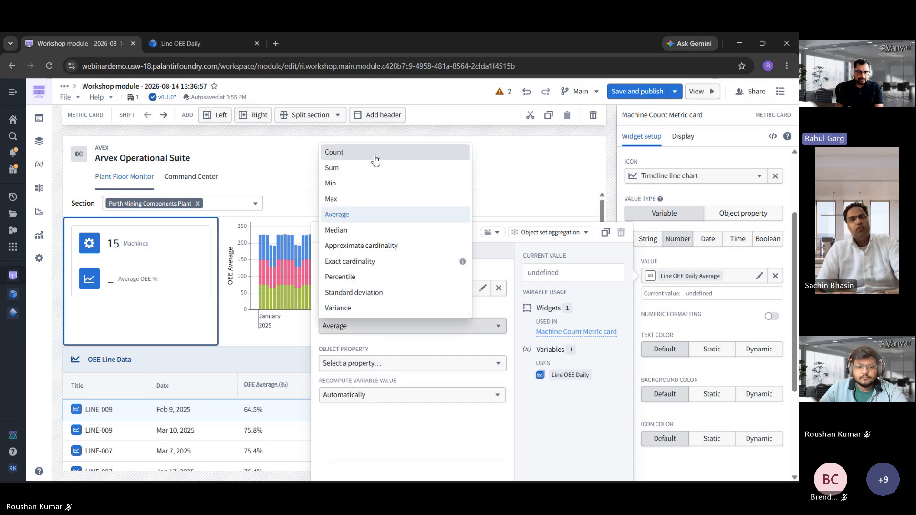
{"action": "left_click", "coordinate": [375, 153]}
{"action": "left_click", "coordinate": [382, 326]}
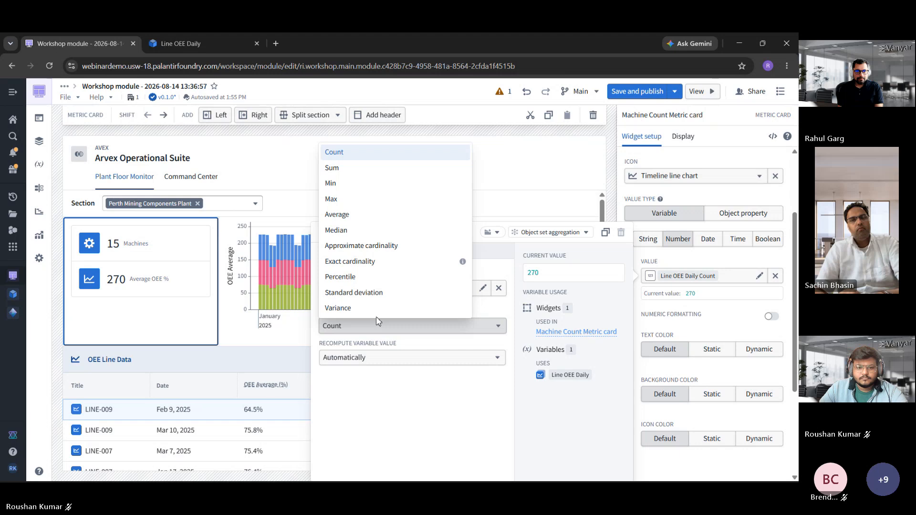
{"action": "left_click", "coordinate": [373, 215]}
{"action": "left_click", "coordinate": [389, 364]}
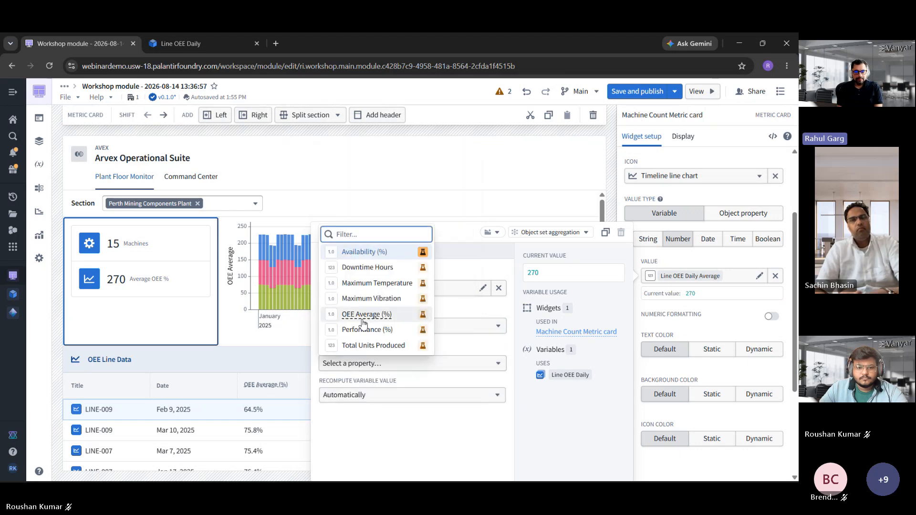
{"action": "left_click", "coordinate": [366, 319]}
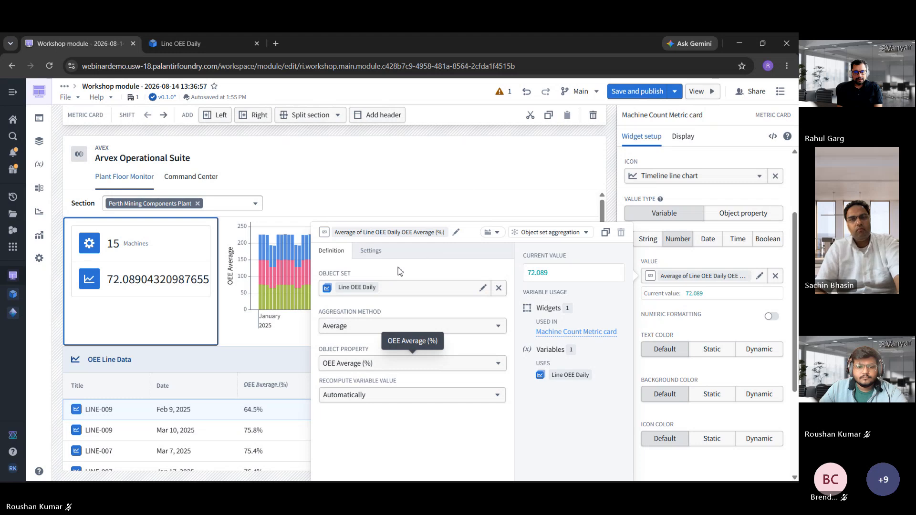
{"action": "left_click", "coordinate": [721, 338]}
Enable numeric formatting for the Average OEE % metric with the Prefix / suffix base type and the suffix "%"
{"action": "left_click", "coordinate": [772, 316]}
{"action": "scroll", "coordinate": [768, 315], "scroll_direction": "down", "scroll_amount": 1}
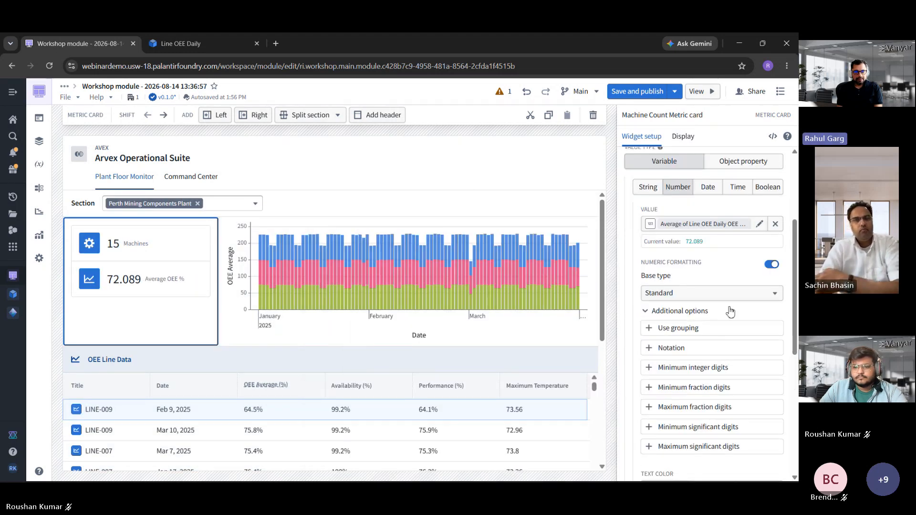
{"action": "left_click", "coordinate": [711, 294]}
{"action": "scroll", "coordinate": [602, 405], "scroll_direction": "down", "scroll_amount": 2}
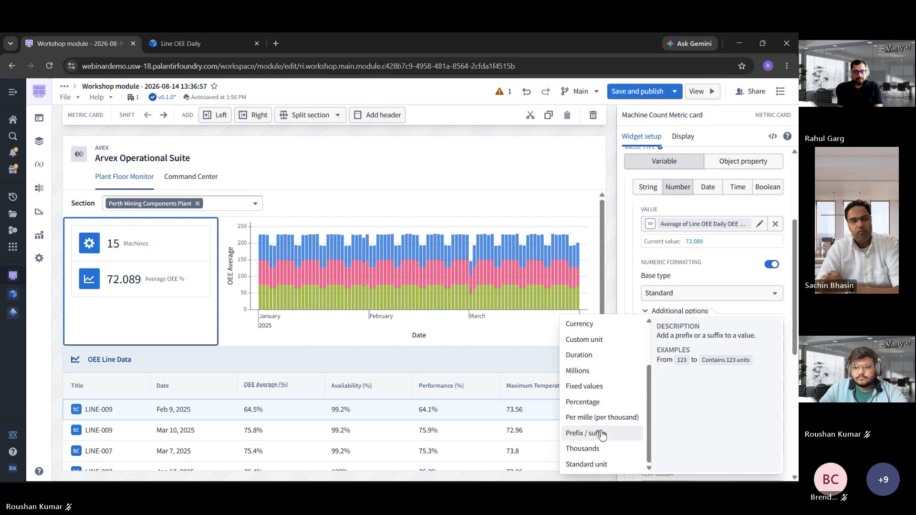
{"action": "left_click", "coordinate": [597, 434]}
{"action": "left_click", "coordinate": [695, 351]}
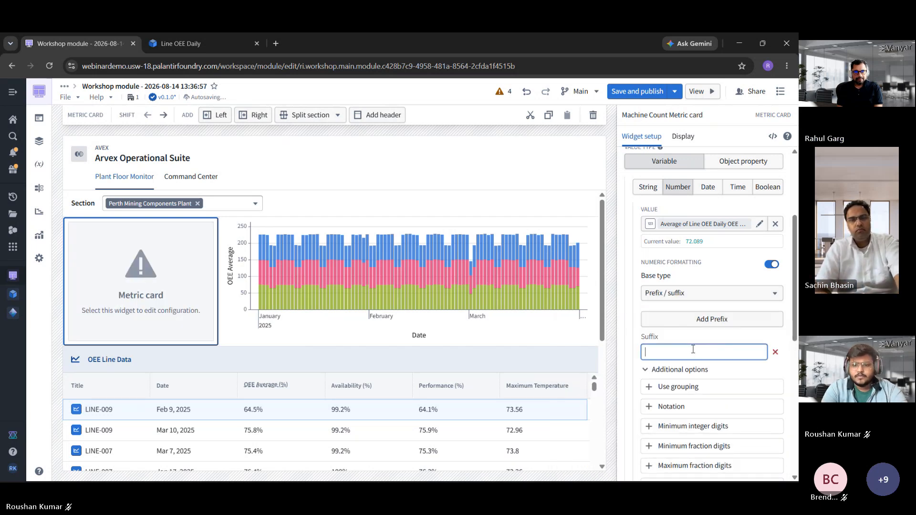
{"action": "type", "text": "%"}
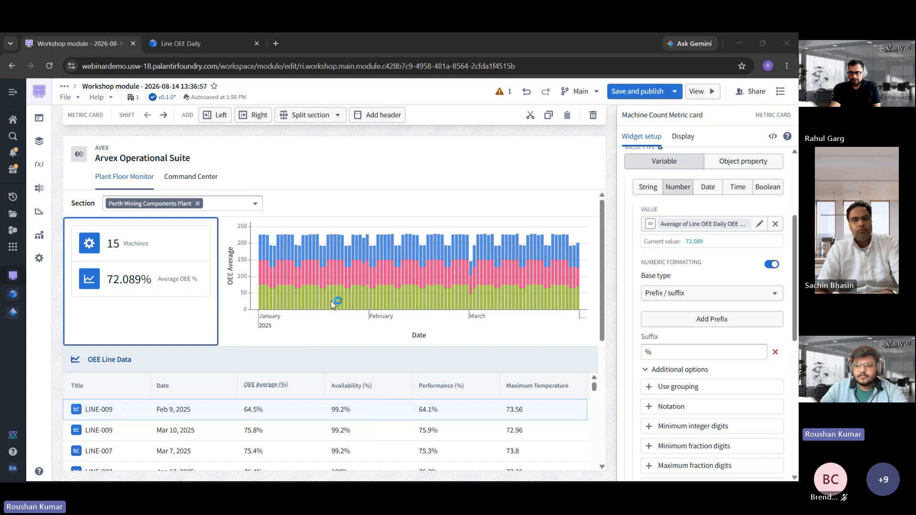
Limit the Average OEE % metric to a maximum of 0 fraction digits
{"action": "scroll", "coordinate": [699, 361], "scroll_direction": "down", "scroll_amount": 2}
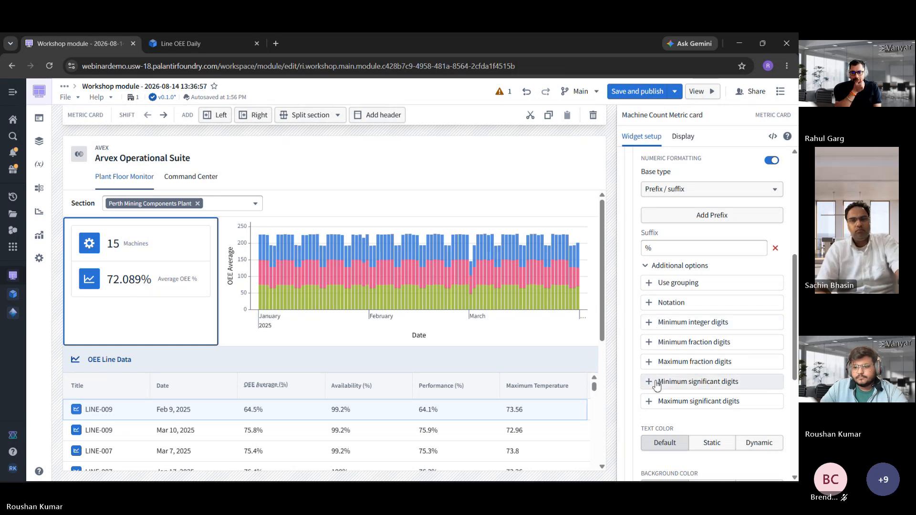
{"action": "left_click", "coordinate": [668, 362]}
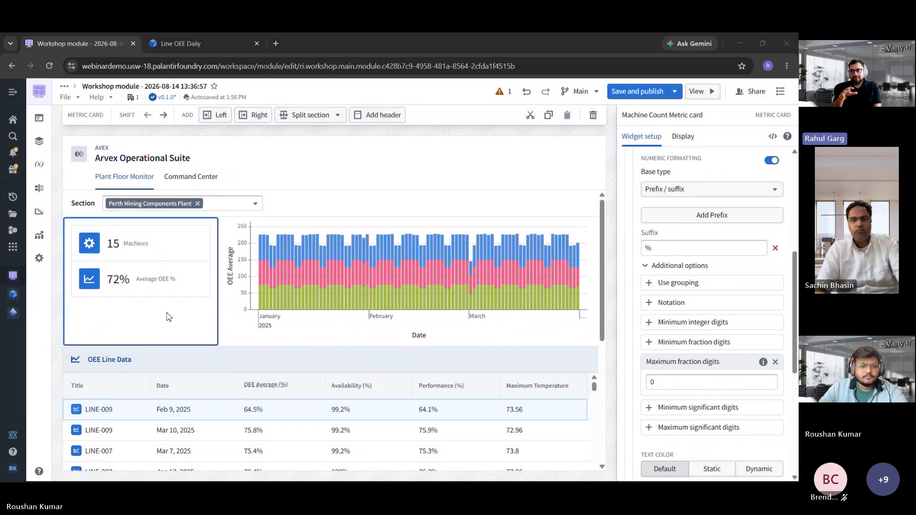
{"action": "scroll", "coordinate": [140, 311], "scroll_direction": "down", "scroll_amount": 1}
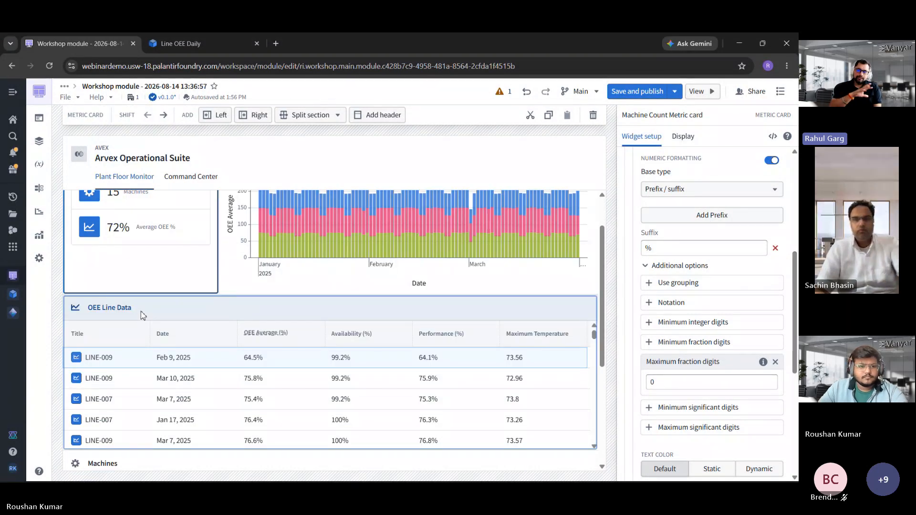
{"action": "scroll", "coordinate": [181, 286], "scroll_direction": "up", "scroll_amount": 1}
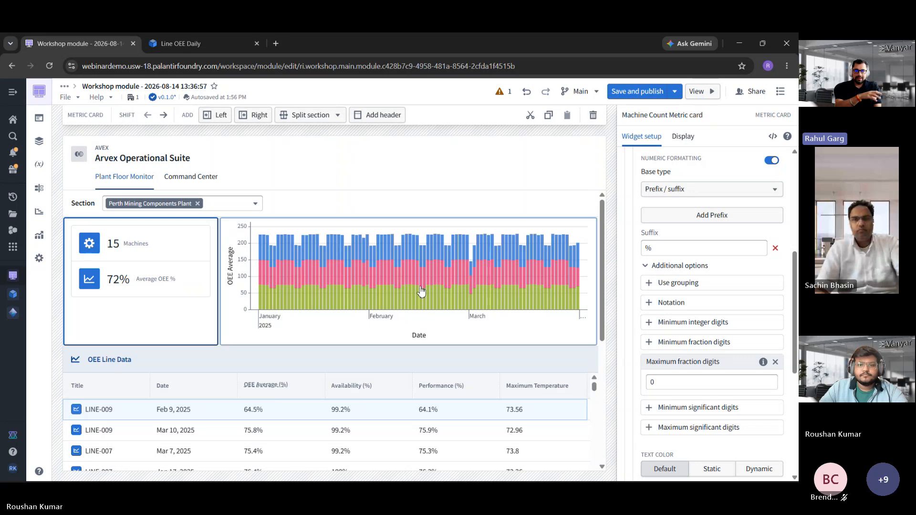
Add a third metric to the machine count metric card and set its value type to Number
{"action": "scroll", "coordinate": [634, 166], "scroll_direction": "up", "scroll_amount": 5}
{"action": "left_click", "coordinate": [624, 155]}
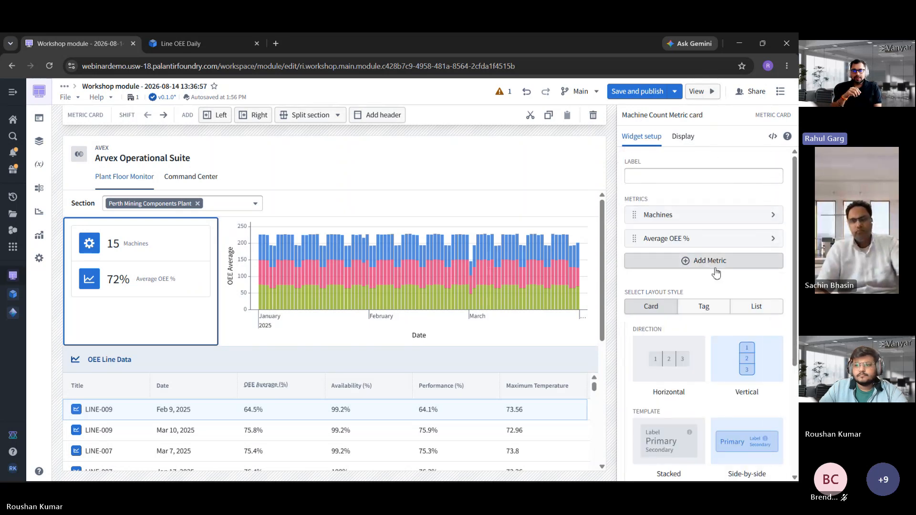
{"action": "left_click", "coordinate": [690, 261]}
{"action": "left_click", "coordinate": [688, 263]}
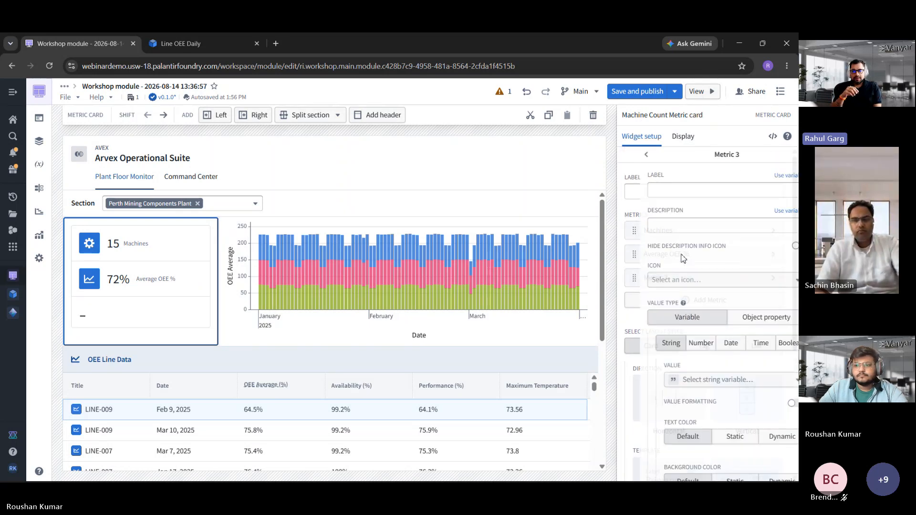
{"action": "left_click", "coordinate": [673, 190]}
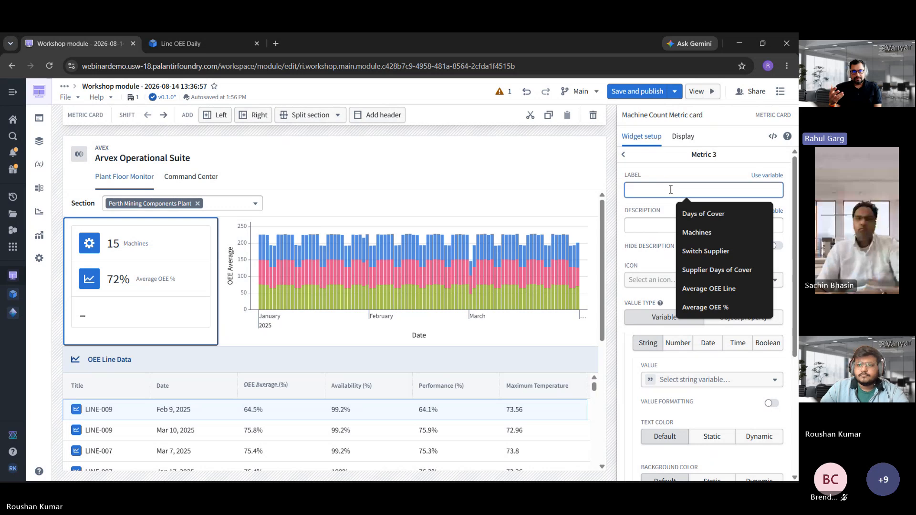
{"action": "left_click", "coordinate": [622, 184]}
{"action": "left_click", "coordinate": [678, 343]}
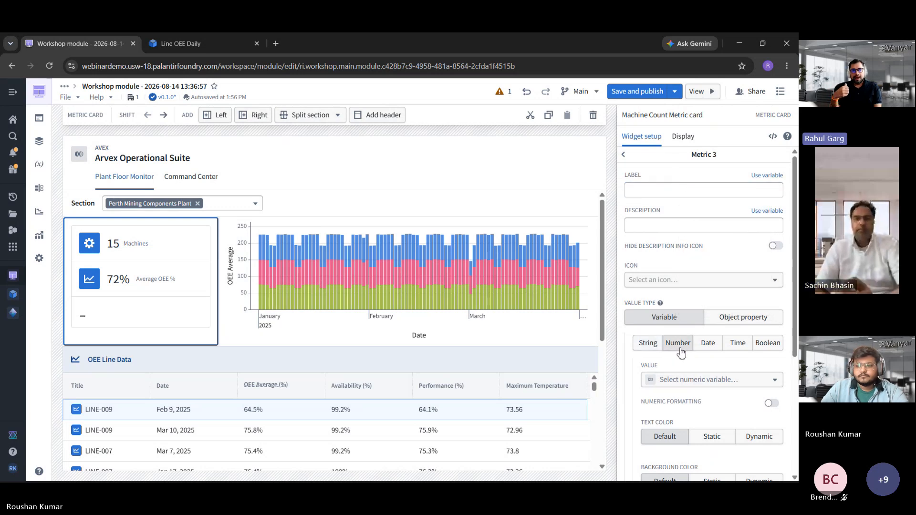
Create a new function-based numeric variable for the third metric, using the supplierDaysOfCover function
{"action": "left_click", "coordinate": [688, 380]}
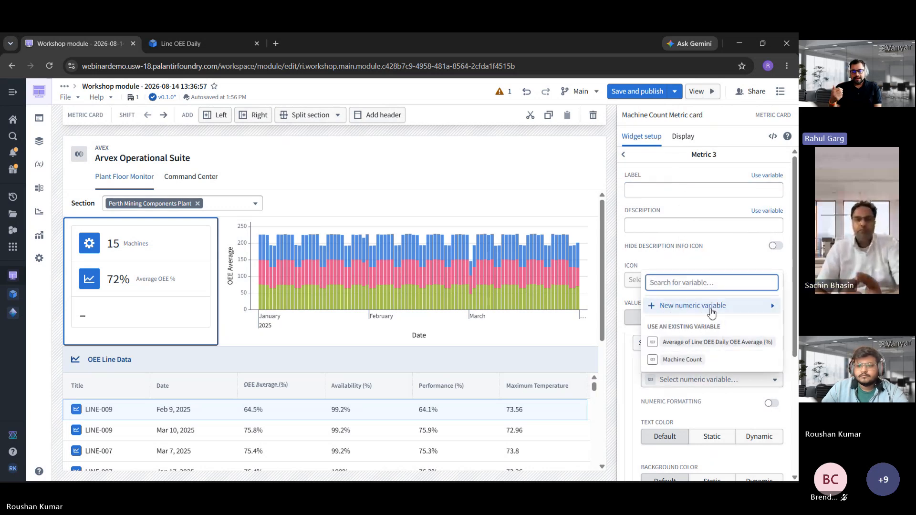
{"action": "mouse_move", "coordinate": [679, 305]}
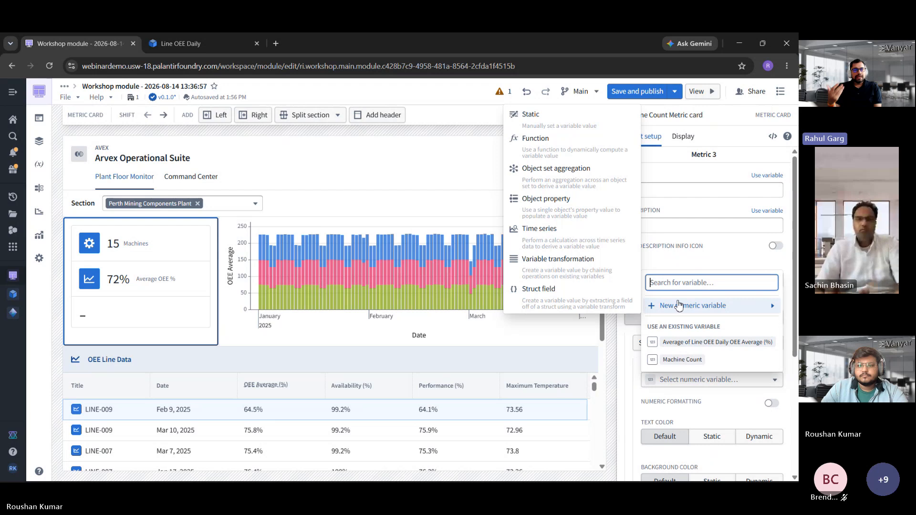
{"action": "left_click", "coordinate": [550, 157]}
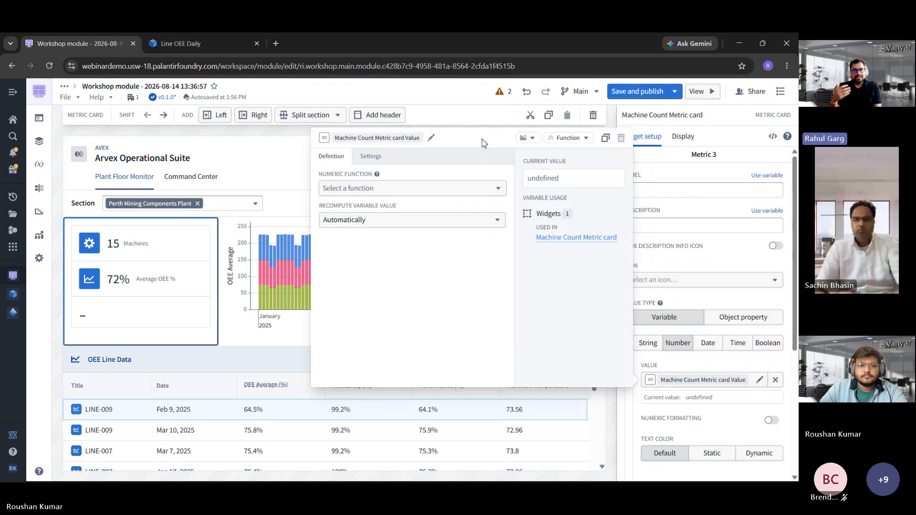
{"action": "left_click", "coordinate": [479, 189]}
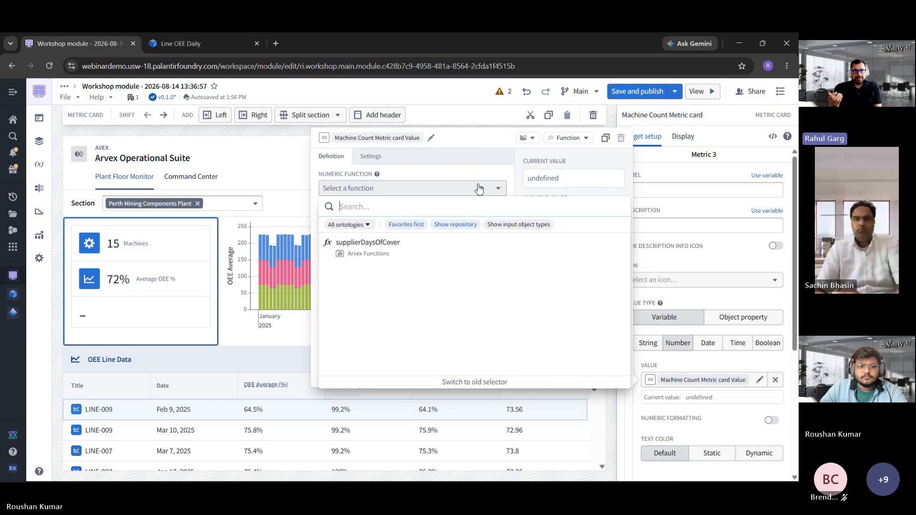
{"action": "left_click", "coordinate": [340, 250]}
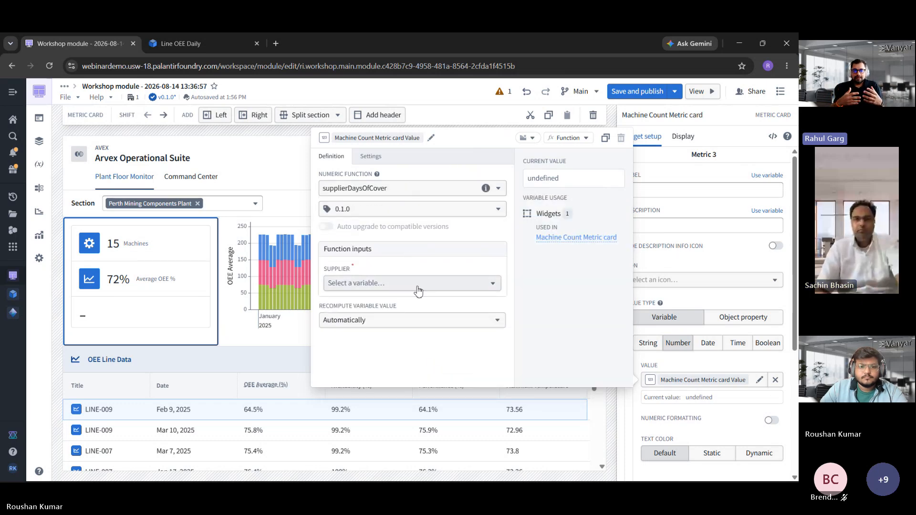
Create a new object set definition variable that starts from the Supplier object type, for use as the function's supplier input
{"action": "left_click", "coordinate": [416, 285]}
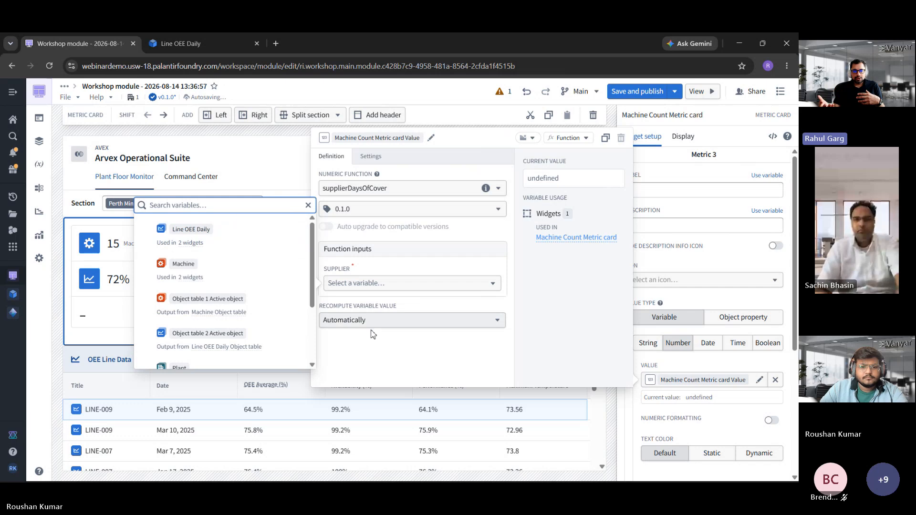
{"action": "scroll", "coordinate": [250, 304], "scroll_direction": "down", "scroll_amount": 2}
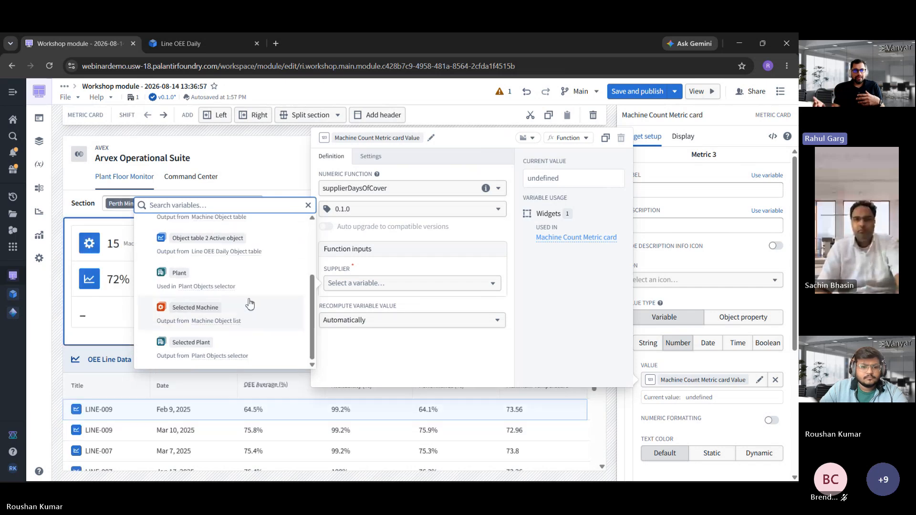
{"action": "left_click", "coordinate": [39, 164]}
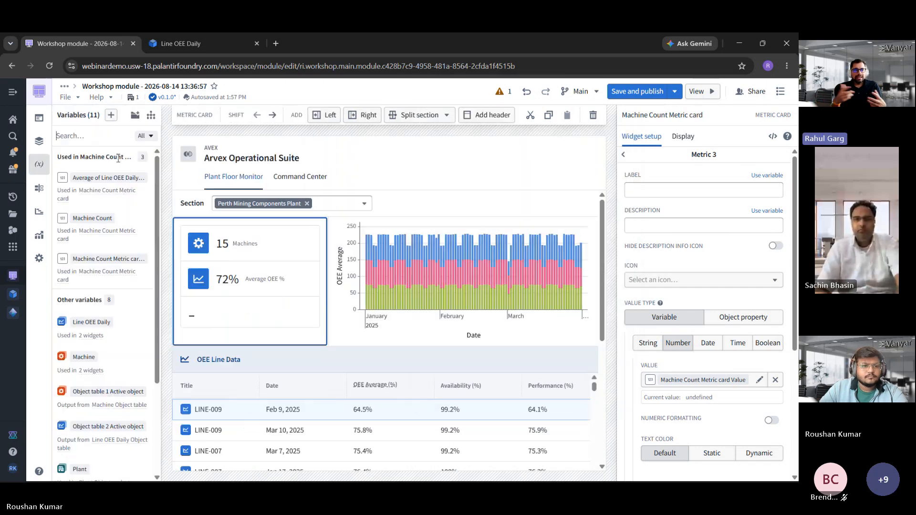
{"action": "left_click", "coordinate": [111, 117]}
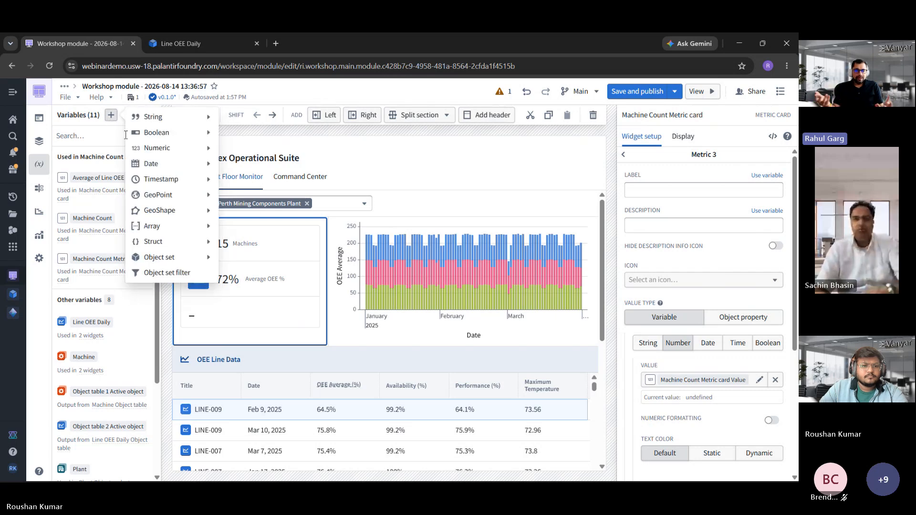
{"action": "mouse_move", "coordinate": [168, 256]}
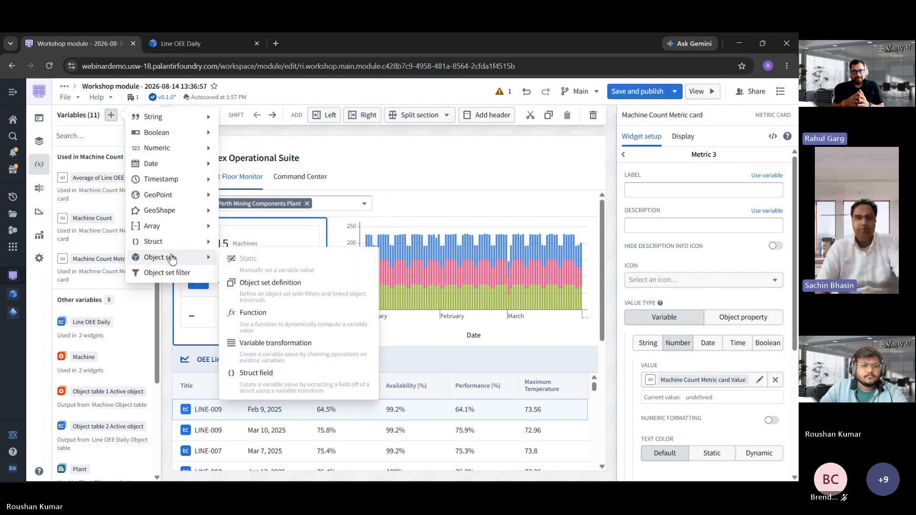
{"action": "left_click", "coordinate": [255, 285]}
{"action": "left_click", "coordinate": [231, 188]}
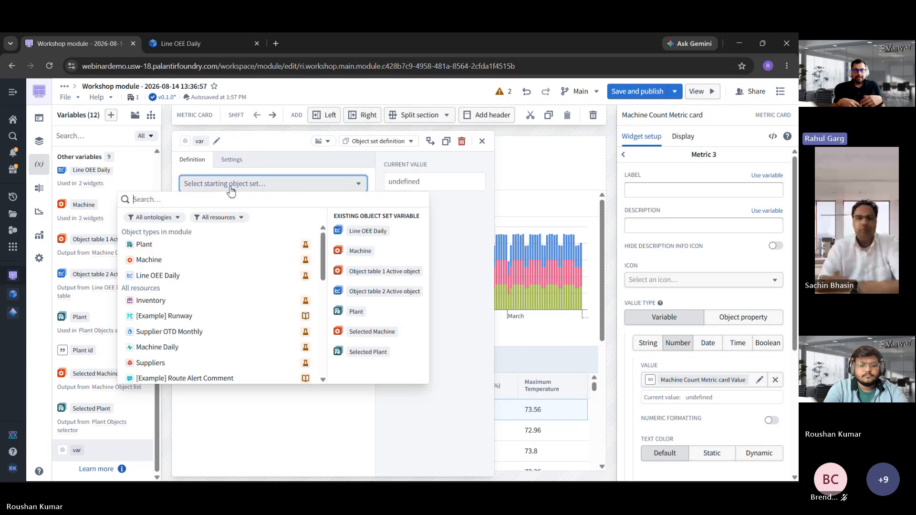
{"action": "type", "text": "supplier"}
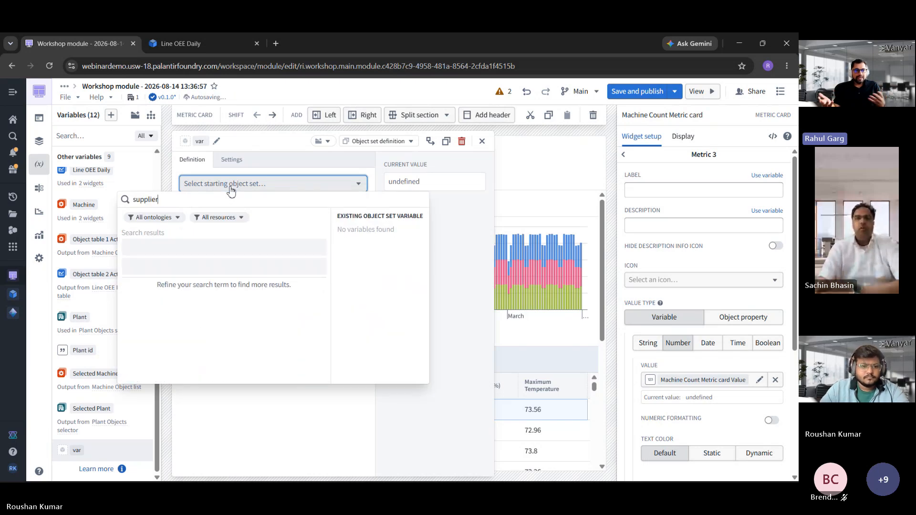
{"action": "left_click", "coordinate": [224, 248]}
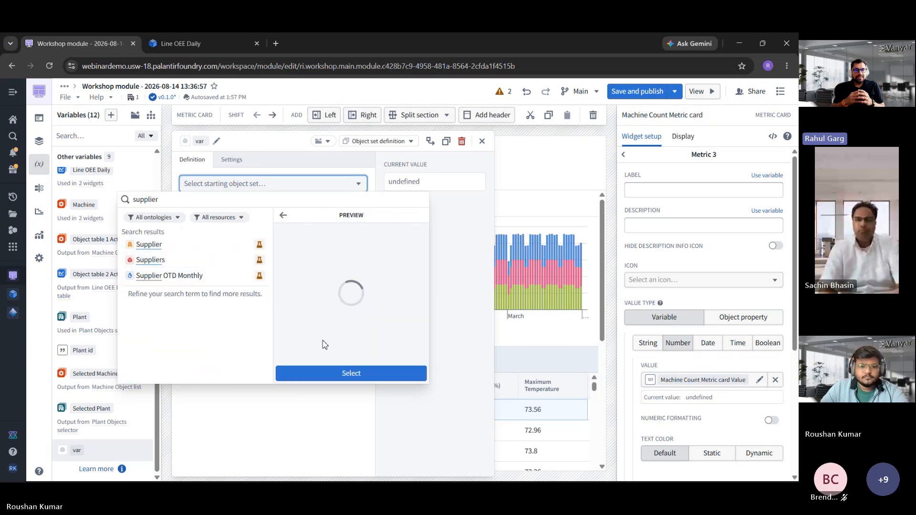
{"action": "left_click", "coordinate": [327, 378]}
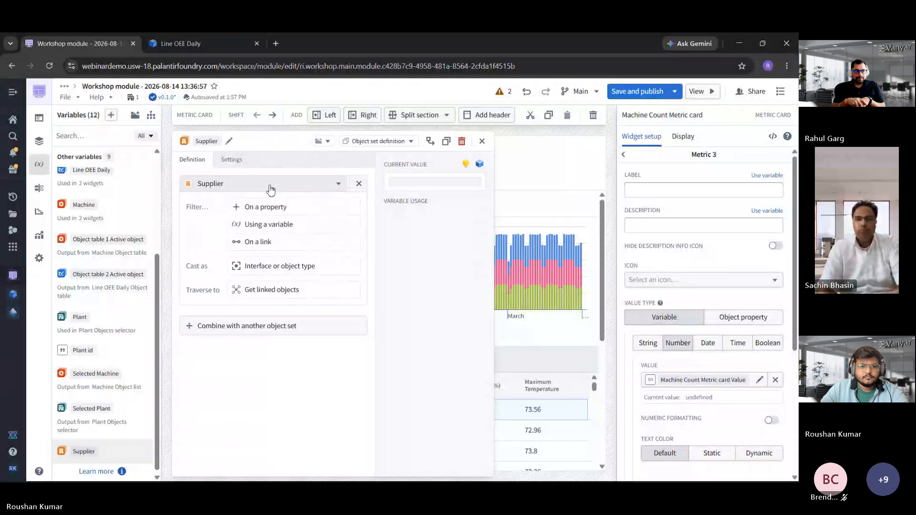
Filter the Supplier object set variable on the Supplier ID property to include only SUP-003
{"action": "left_click", "coordinate": [307, 208]}
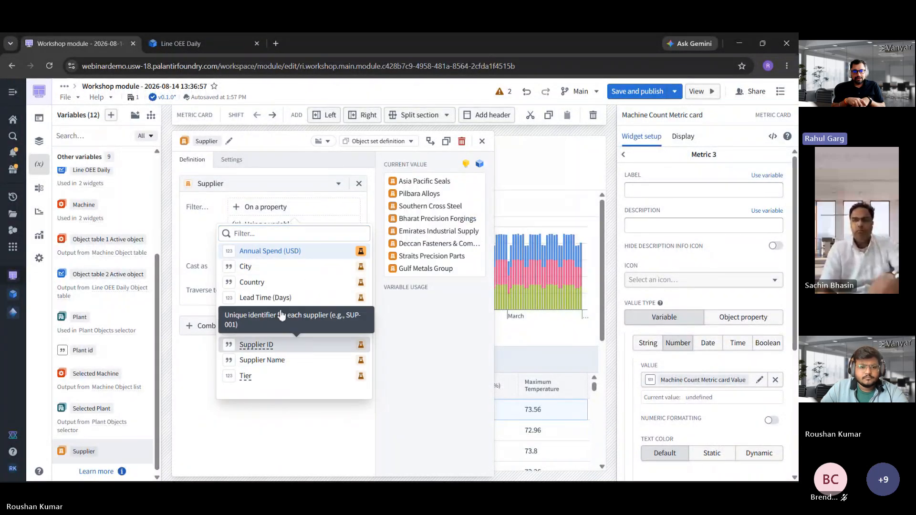
{"action": "left_click", "coordinate": [256, 345]}
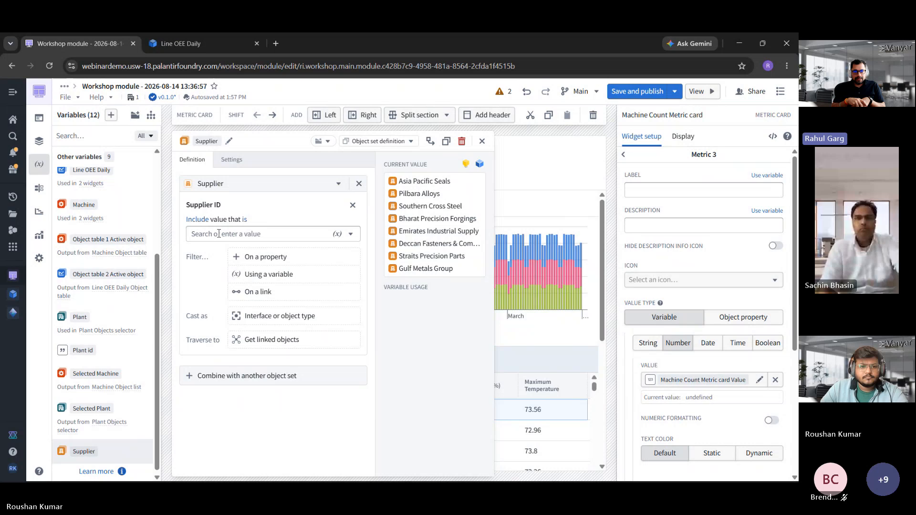
{"action": "left_click", "coordinate": [237, 271]}
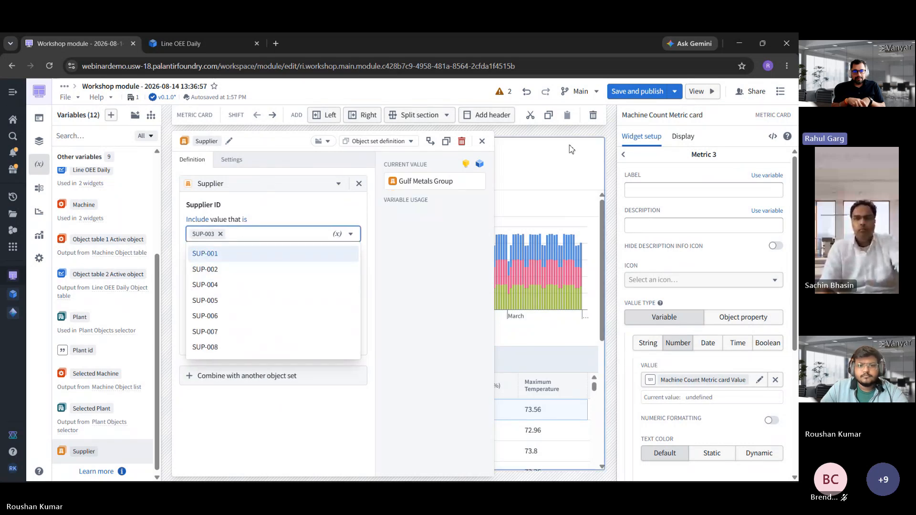
{"action": "left_click", "coordinate": [482, 141]}
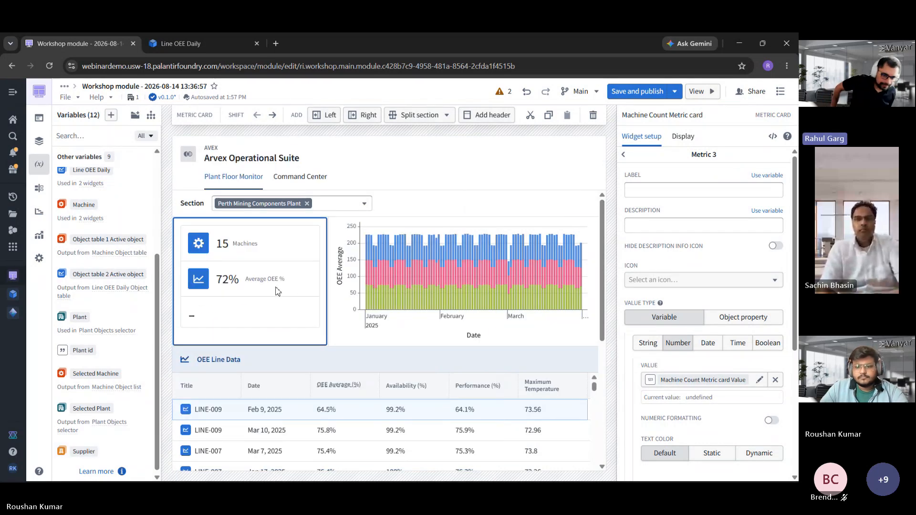
Assign the Supplier variable as the supplier input of the supplierDaysOfCover function behind Metric 3's value
{"action": "left_click", "coordinate": [701, 386]}
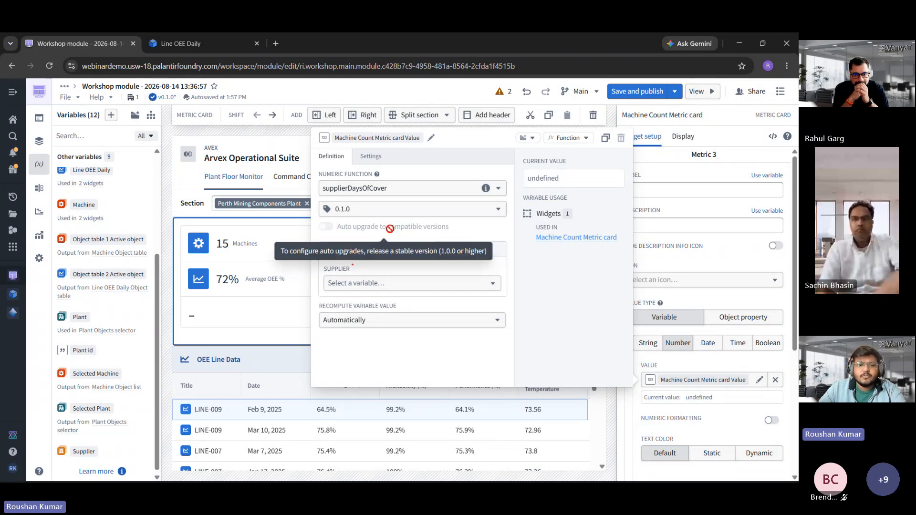
{"action": "left_click", "coordinate": [453, 284]}
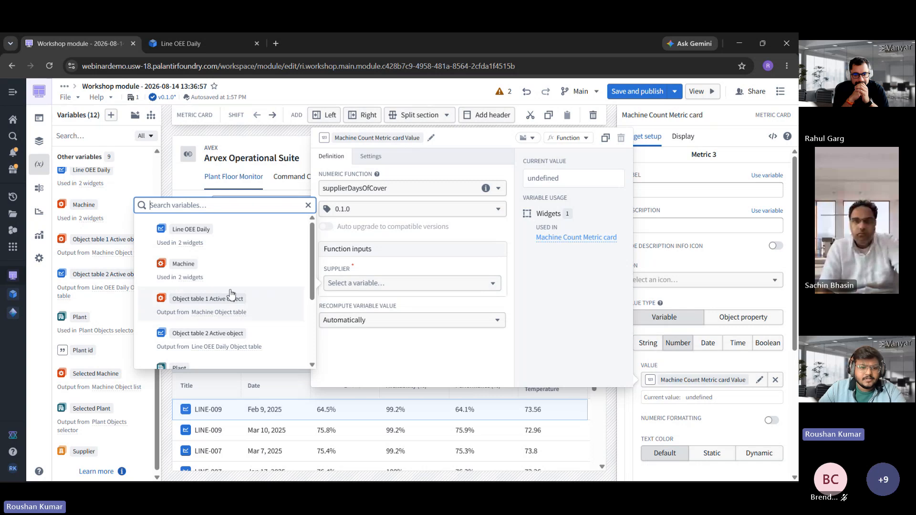
{"action": "scroll", "coordinate": [231, 295], "scroll_direction": "down", "scroll_amount": 5}
{"action": "left_click", "coordinate": [236, 363]}
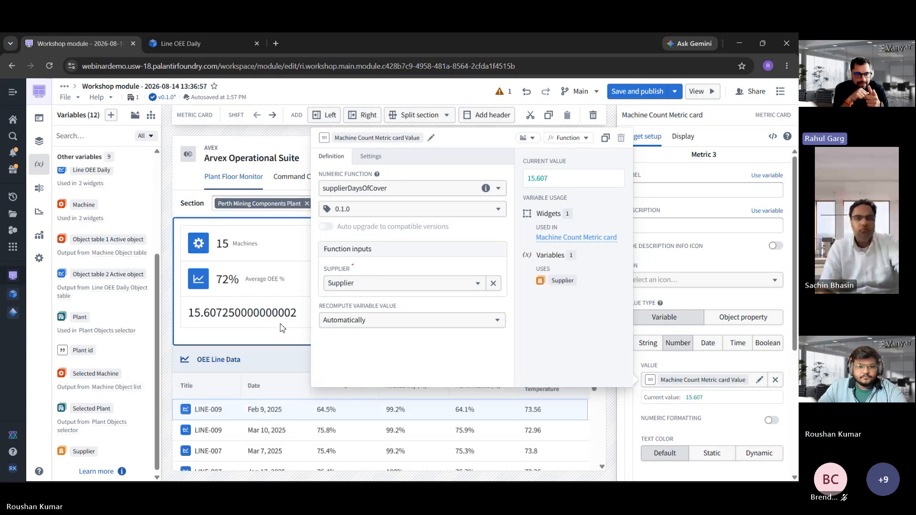
{"action": "left_click", "coordinate": [282, 327]}
Enable numeric formatting for Metric 3
{"action": "scroll", "coordinate": [754, 403], "scroll_direction": "down", "scroll_amount": 1}
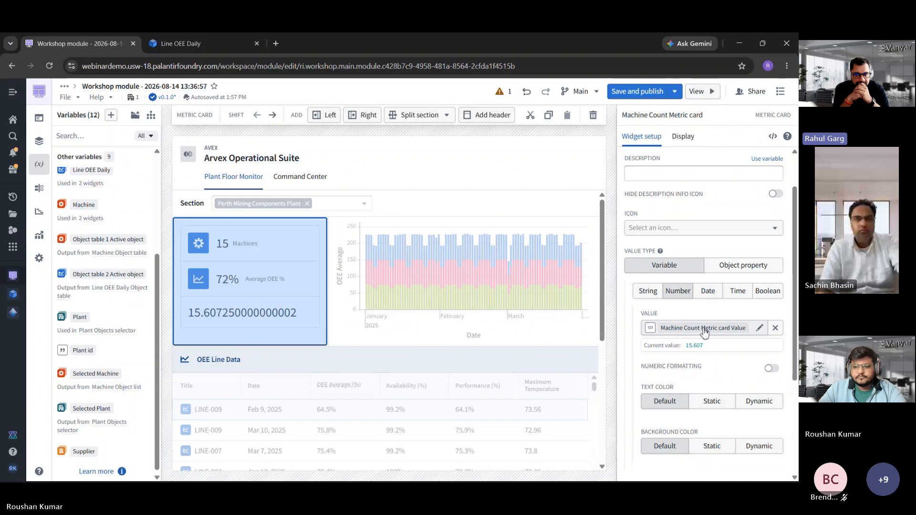
{"action": "left_click", "coordinate": [705, 329]}
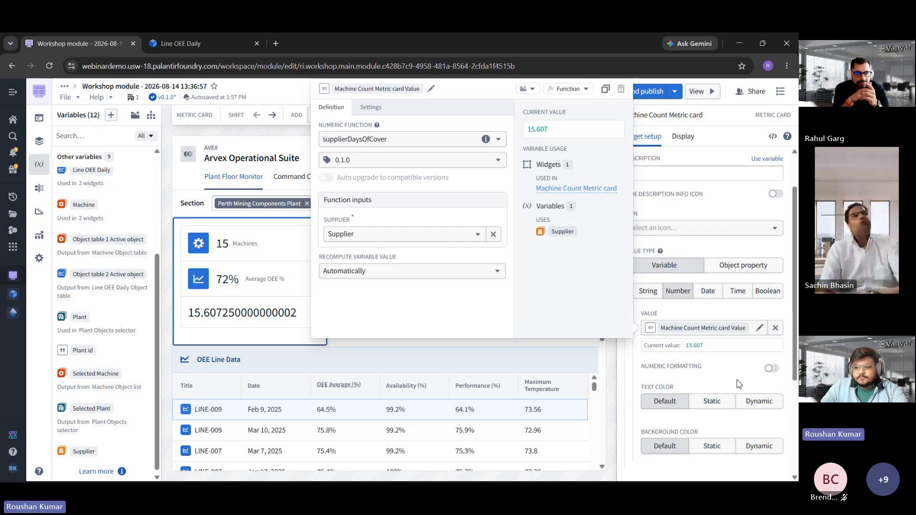
{"action": "left_click", "coordinate": [771, 369]}
{"action": "scroll", "coordinate": [702, 370], "scroll_direction": "down", "scroll_amount": 1}
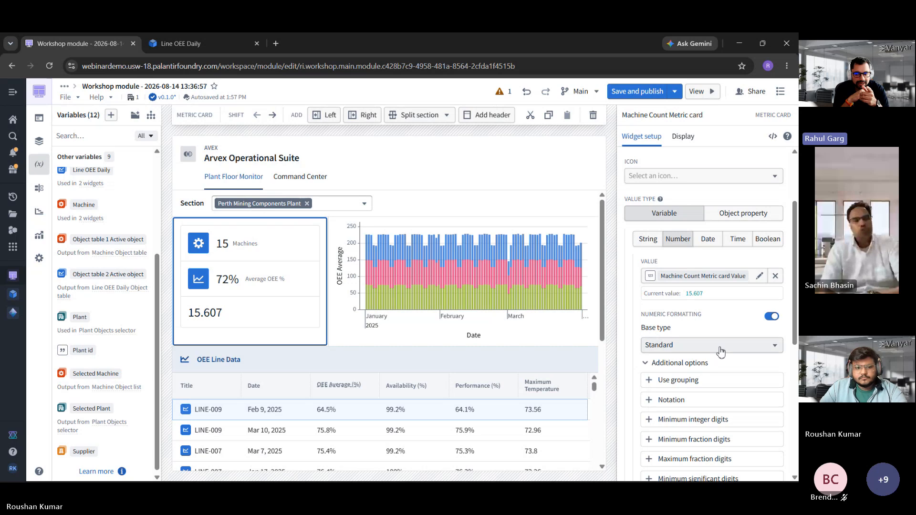
{"action": "scroll", "coordinate": [706, 377], "scroll_direction": "down", "scroll_amount": 1}
{"action": "scroll", "coordinate": [711, 384], "scroll_direction": "up", "scroll_amount": 3}
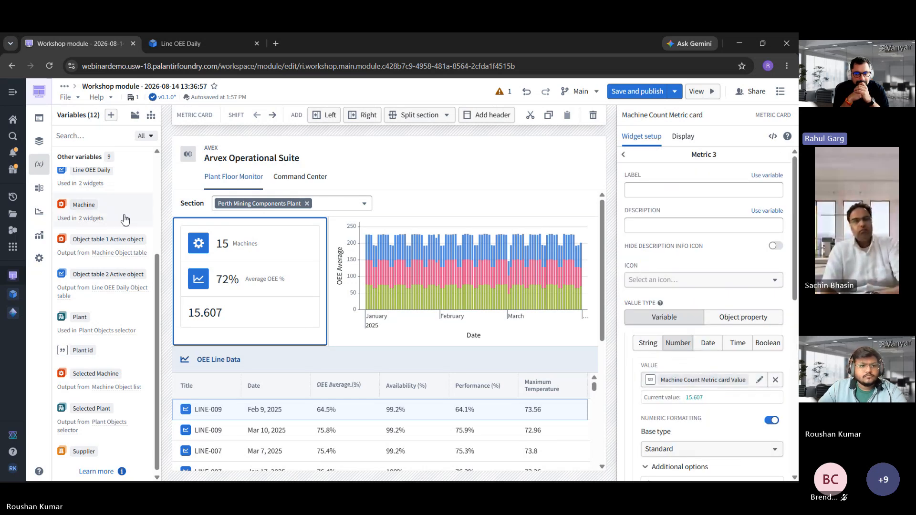
Review the module variables and the function definition behind Metric 3's value, including the available numeric functions
{"action": "left_click", "coordinate": [39, 166]}
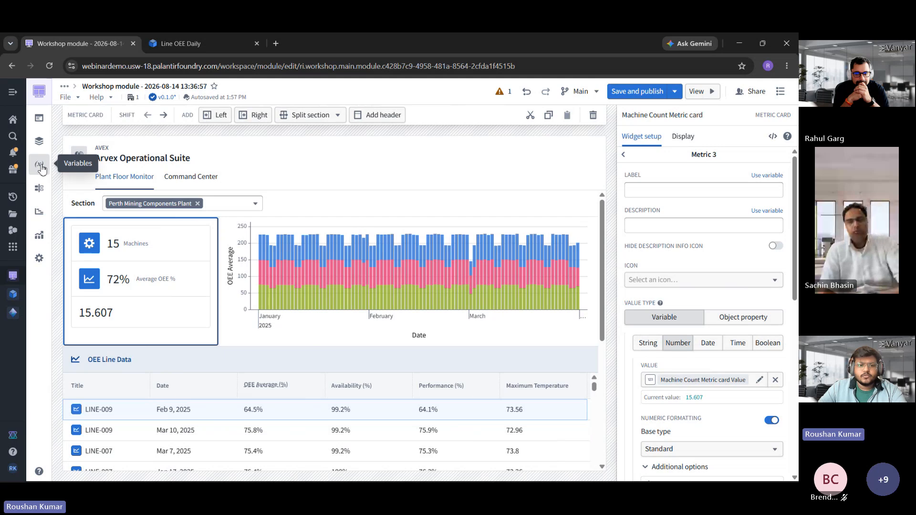
{"action": "left_click", "coordinate": [39, 166]}
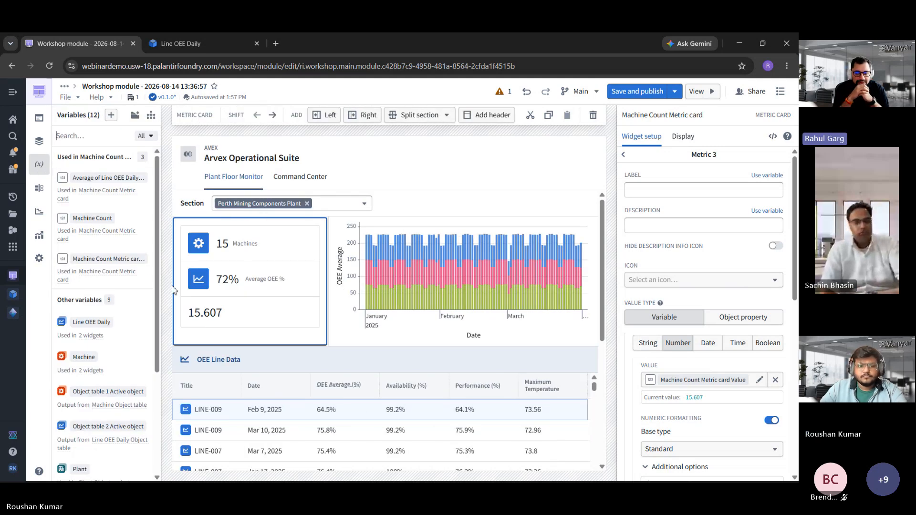
{"action": "left_click", "coordinate": [668, 380]}
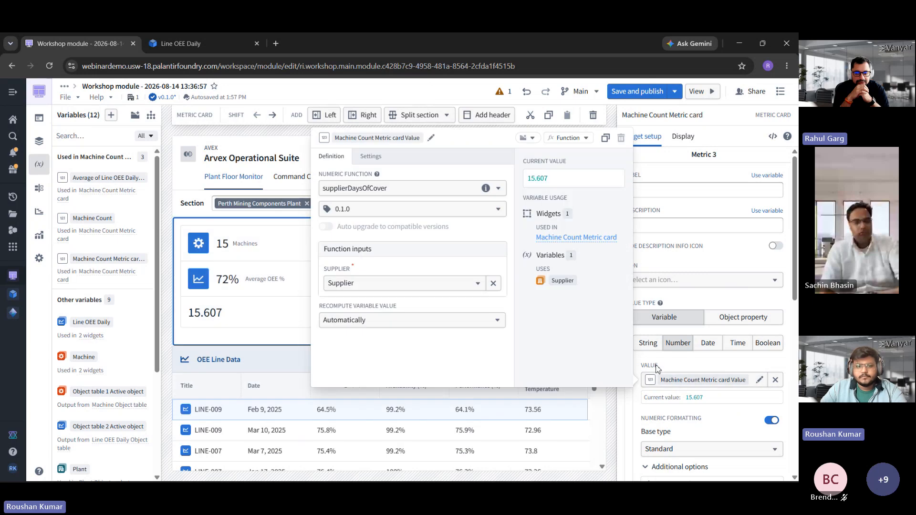
{"action": "left_click", "coordinate": [479, 191]}
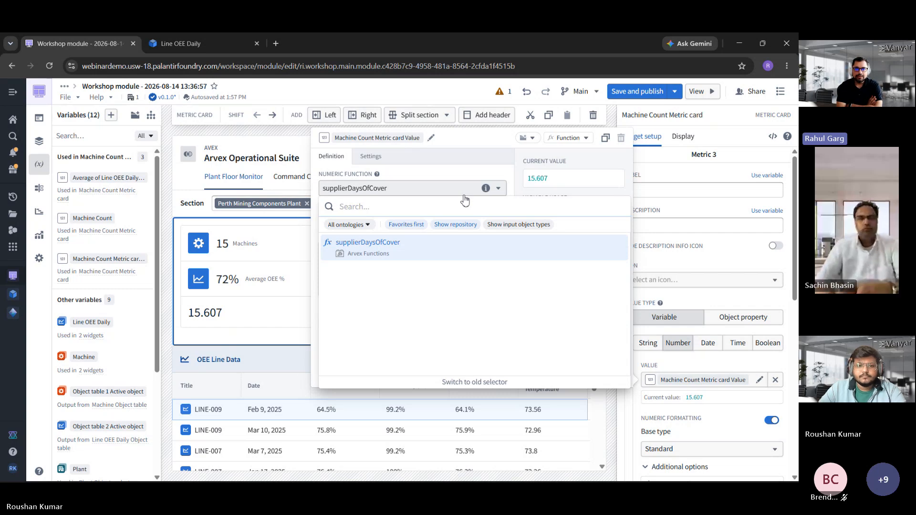
{"action": "left_click", "coordinate": [470, 242]}
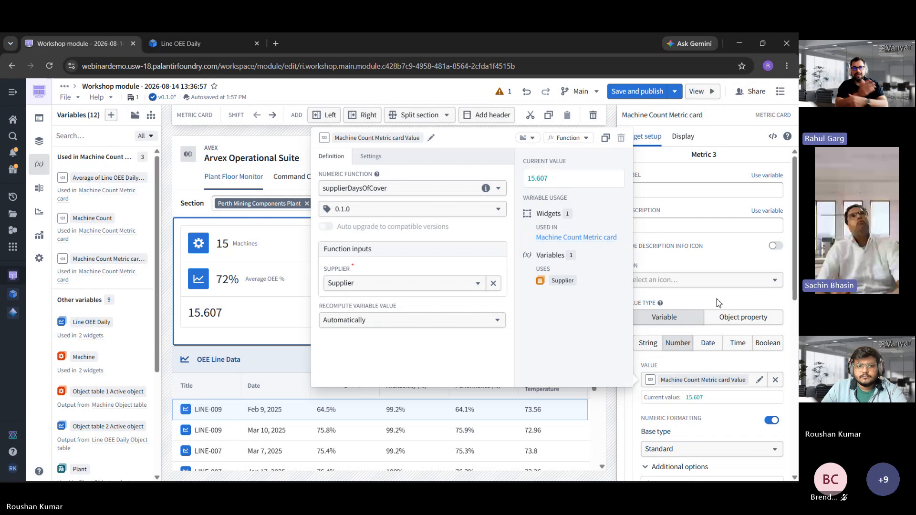
{"action": "key", "text": "Escape"}
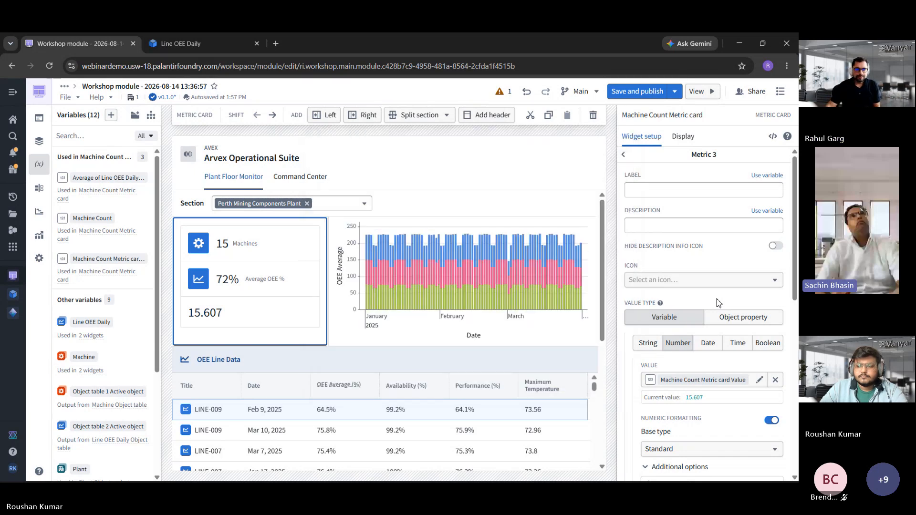
Set Metric 3's numeric formatting to the Prefix / suffix base type with the suffix "days"
{"action": "scroll", "coordinate": [719, 303], "scroll_direction": "down", "scroll_amount": 2}
{"action": "scroll", "coordinate": [726, 334], "scroll_direction": "down", "scroll_amount": 1}
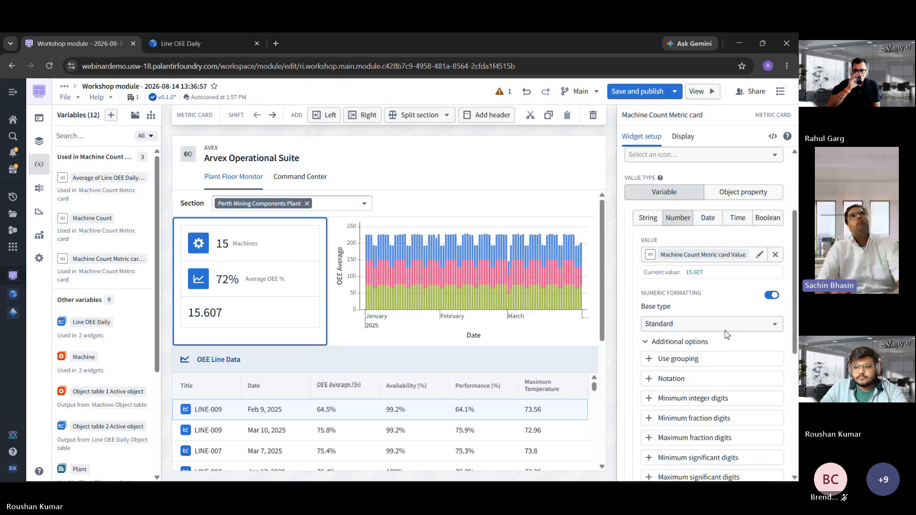
{"action": "scroll", "coordinate": [726, 334], "scroll_direction": "down", "scroll_amount": 2}
{"action": "left_click", "coordinate": [716, 241]}
{"action": "scroll", "coordinate": [582, 380], "scroll_direction": "down", "scroll_amount": 3}
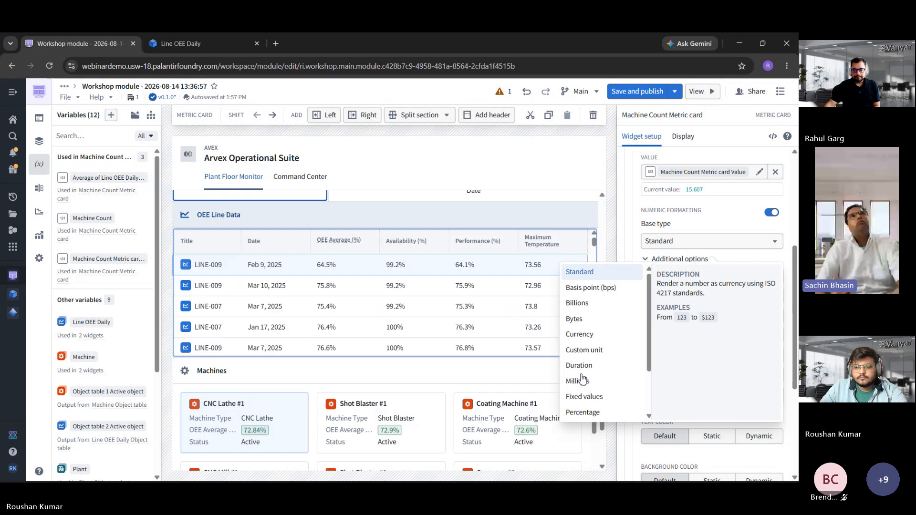
{"action": "scroll", "coordinate": [583, 379], "scroll_direction": "down", "scroll_amount": 2}
{"action": "left_click", "coordinate": [599, 380]}
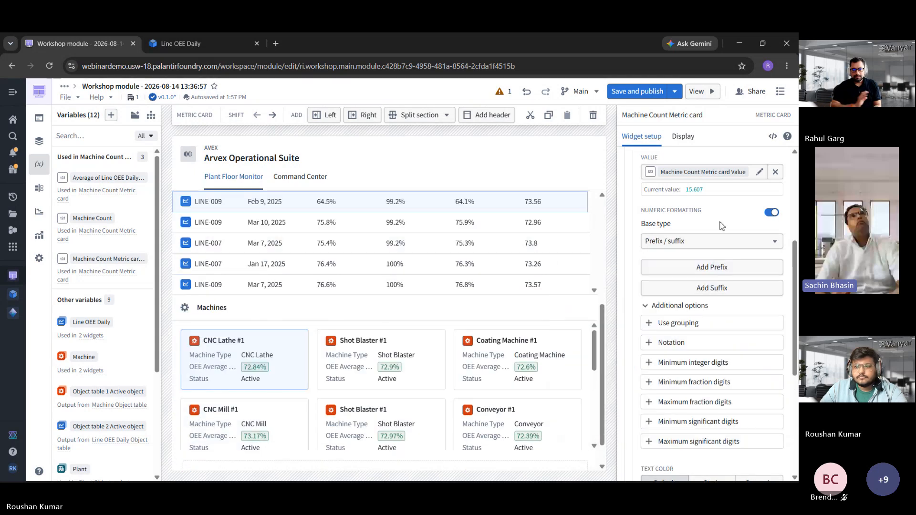
{"action": "left_click", "coordinate": [672, 288]}
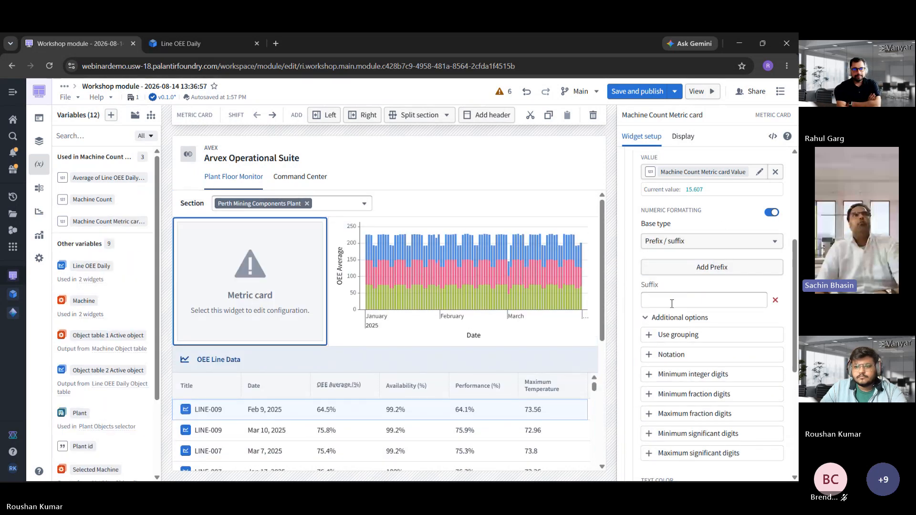
{"action": "left_click", "coordinate": [672, 303]}
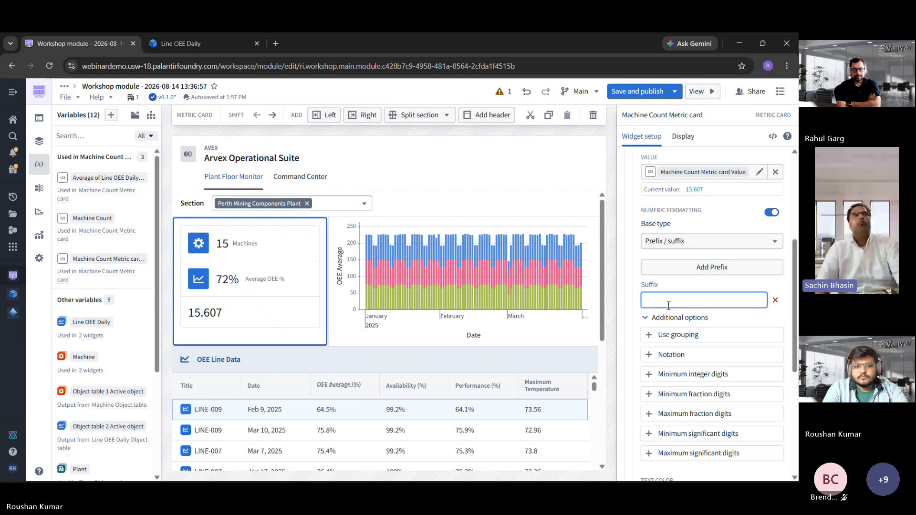
{"action": "type", "text": "days"}
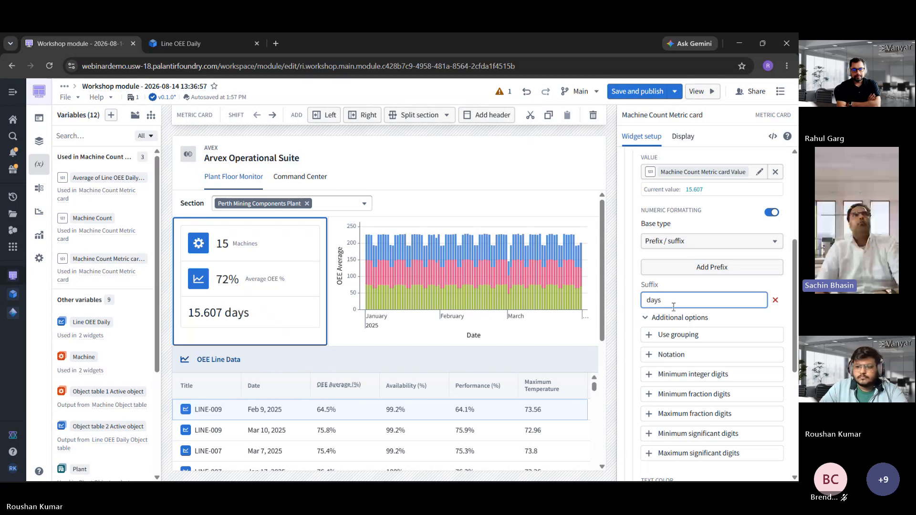
Expand the additional numeric formatting options for Metric 3
{"action": "left_click", "coordinate": [687, 318]}
{"action": "scroll", "coordinate": [697, 286], "scroll_direction": "down", "scroll_amount": 1}
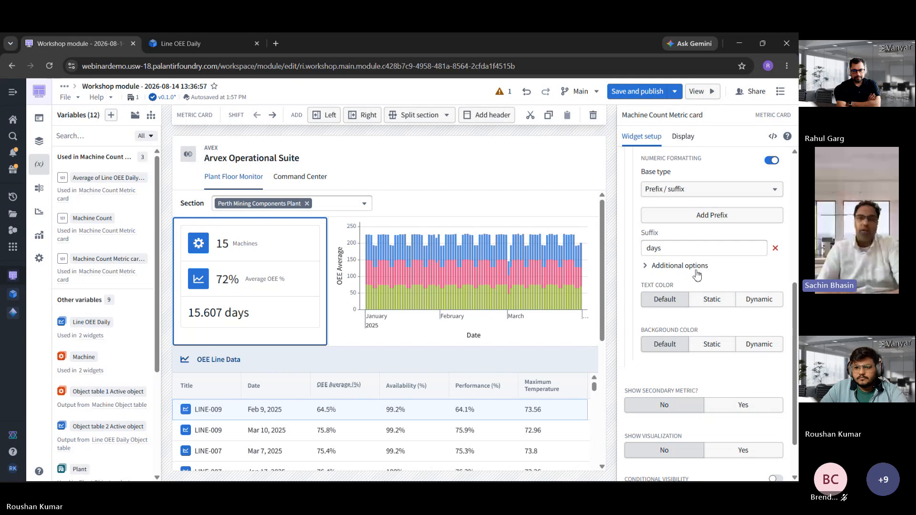
{"action": "left_click", "coordinate": [695, 270]}
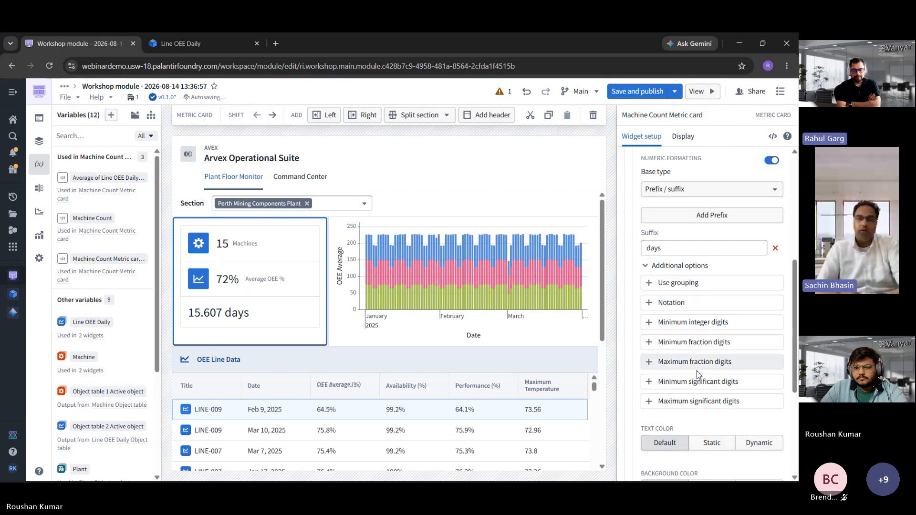
Limit the days metric to 0 maximum fraction digits and give it the Calendar icon
{"action": "left_click", "coordinate": [672, 363]}
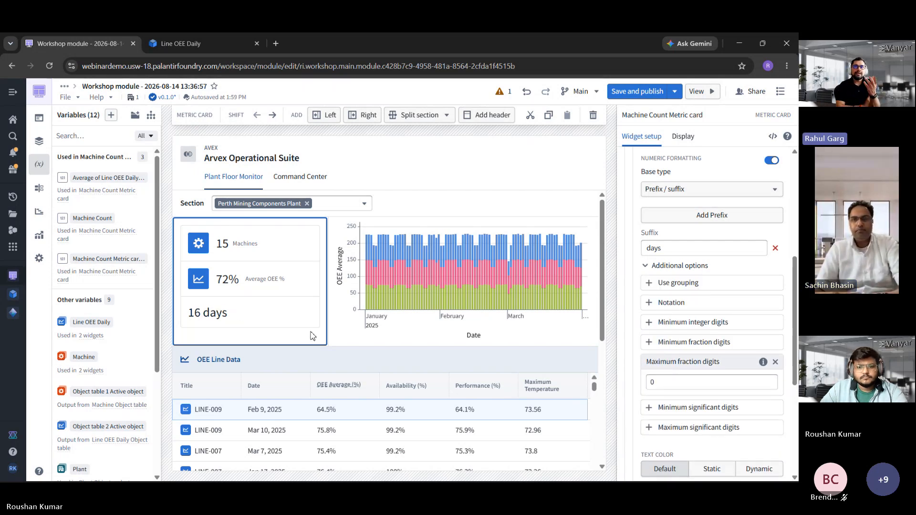
{"action": "scroll", "coordinate": [696, 276], "scroll_direction": "up", "scroll_amount": 5}
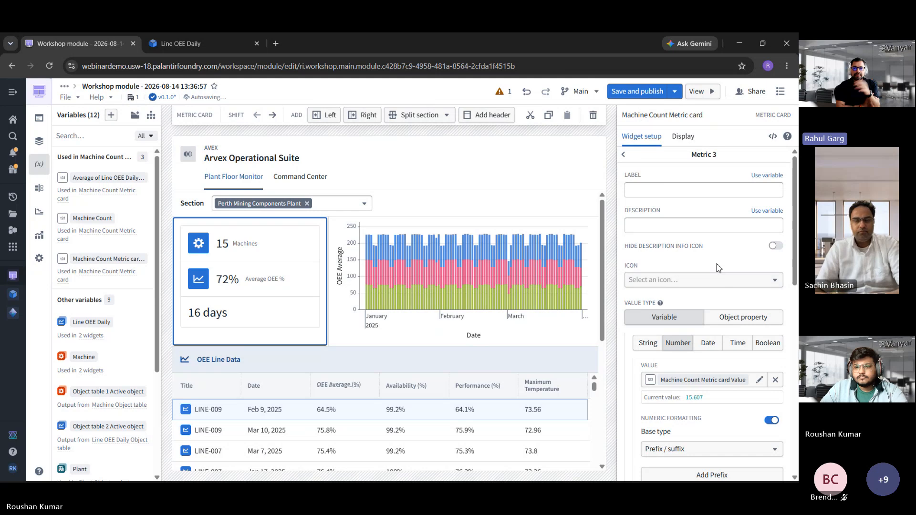
{"action": "scroll", "coordinate": [711, 279], "scroll_direction": "down", "scroll_amount": 2}
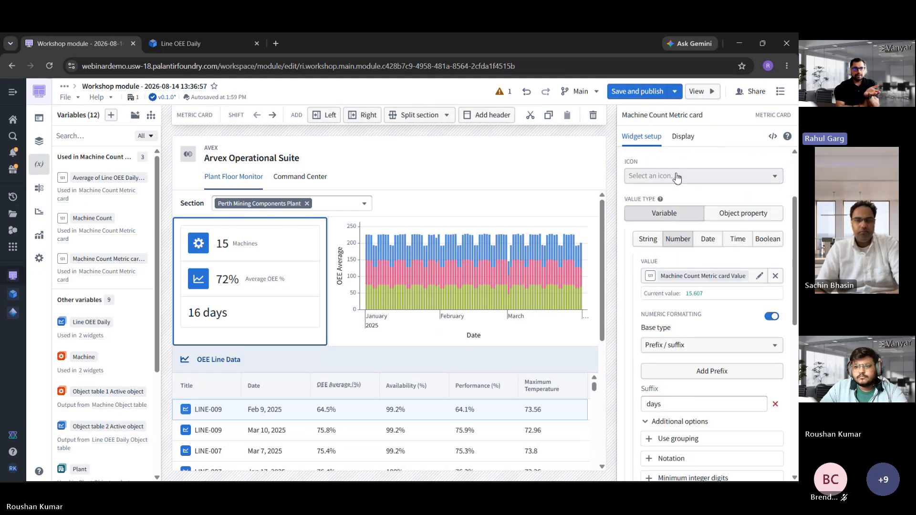
{"action": "scroll", "coordinate": [678, 178], "scroll_direction": "up", "scroll_amount": 1}
{"action": "left_click", "coordinate": [678, 229]}
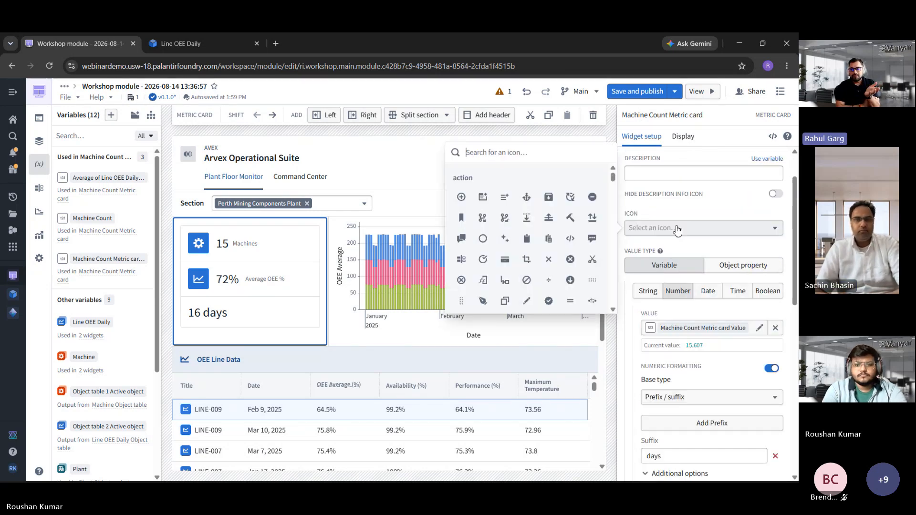
{"action": "type", "text": "time"}
{"action": "scroll", "coordinate": [599, 260], "scroll_direction": "down", "scroll_amount": 1}
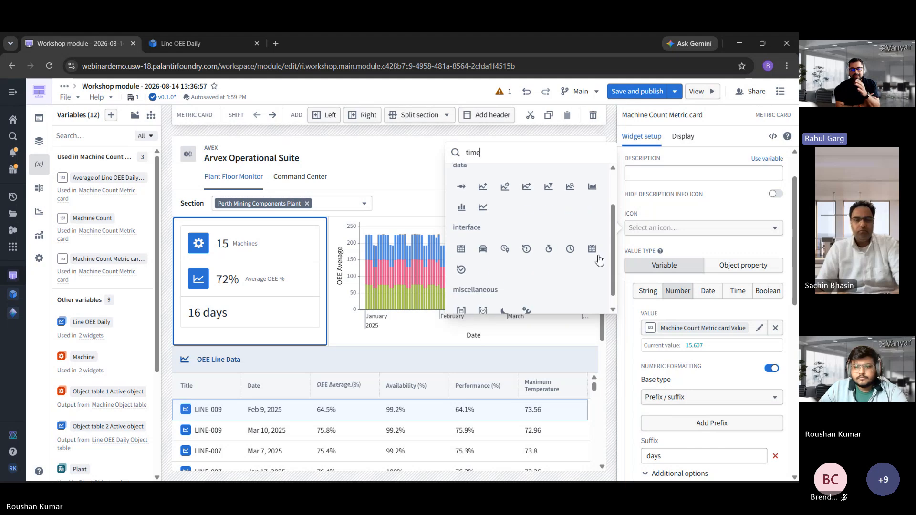
{"action": "left_click", "coordinate": [461, 248]}
Change the Machines section header to the Callout header style in Standard size
{"action": "scroll", "coordinate": [320, 301], "scroll_direction": "down", "scroll_amount": 1}
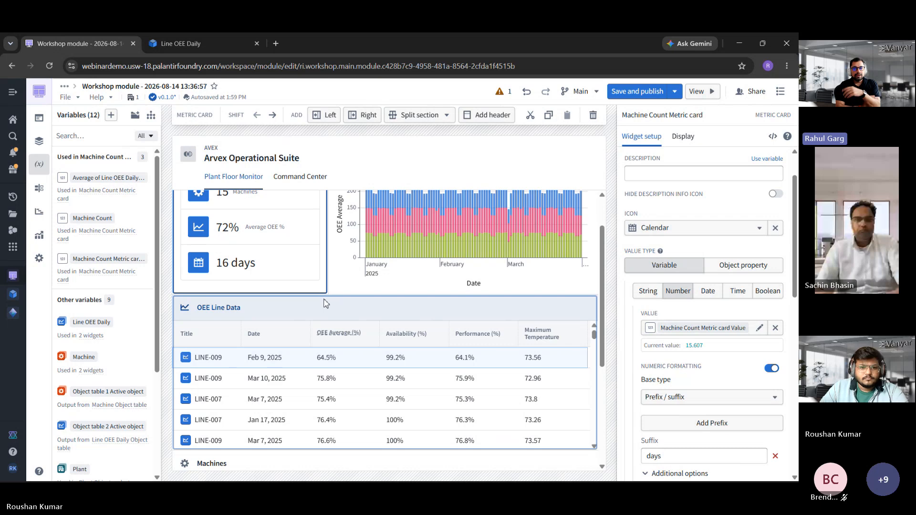
{"action": "scroll", "coordinate": [324, 304], "scroll_direction": "up", "scroll_amount": 1}
{"action": "scroll", "coordinate": [425, 333], "scroll_direction": "down", "scroll_amount": 2}
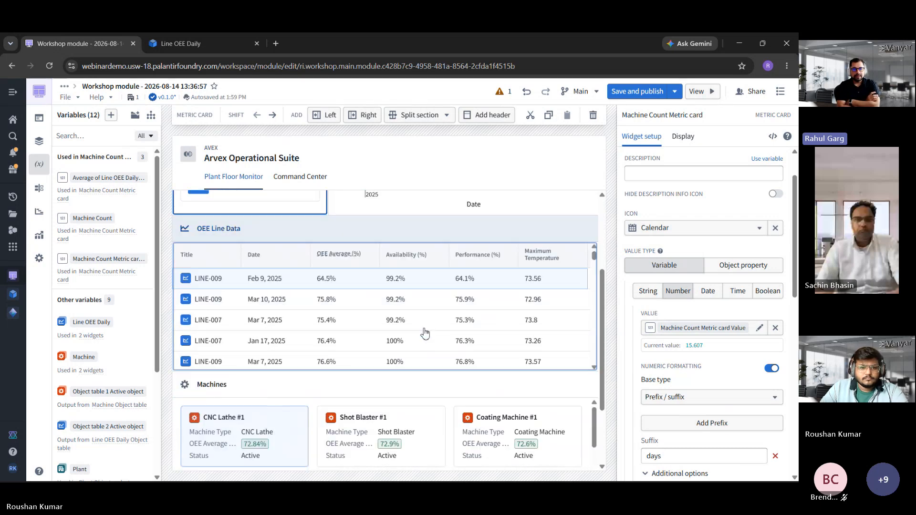
{"action": "scroll", "coordinate": [424, 333], "scroll_direction": "down", "scroll_amount": 2}
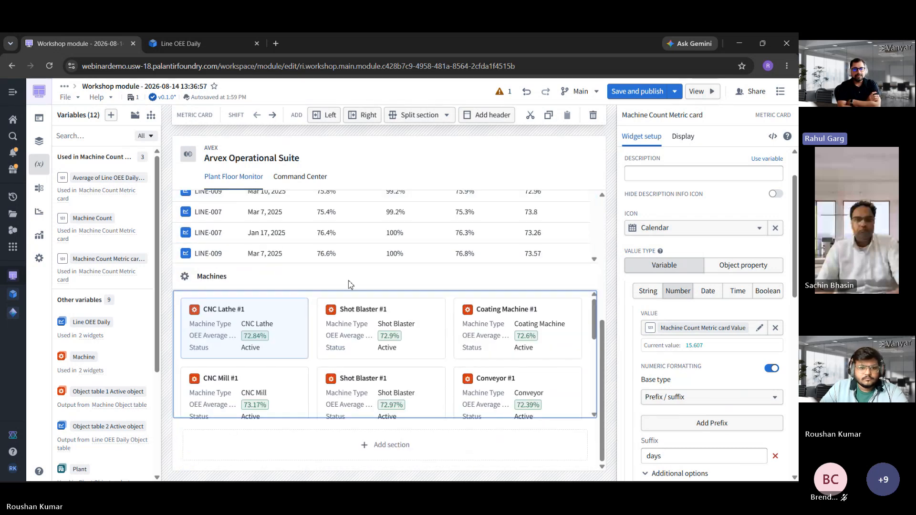
{"action": "left_click", "coordinate": [366, 283]}
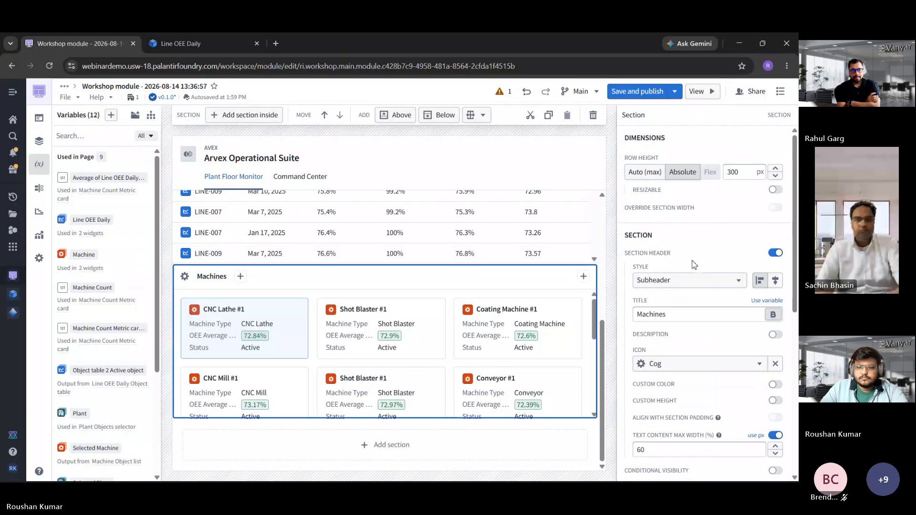
{"action": "left_click", "coordinate": [687, 280]}
{"action": "left_click", "coordinate": [525, 350]}
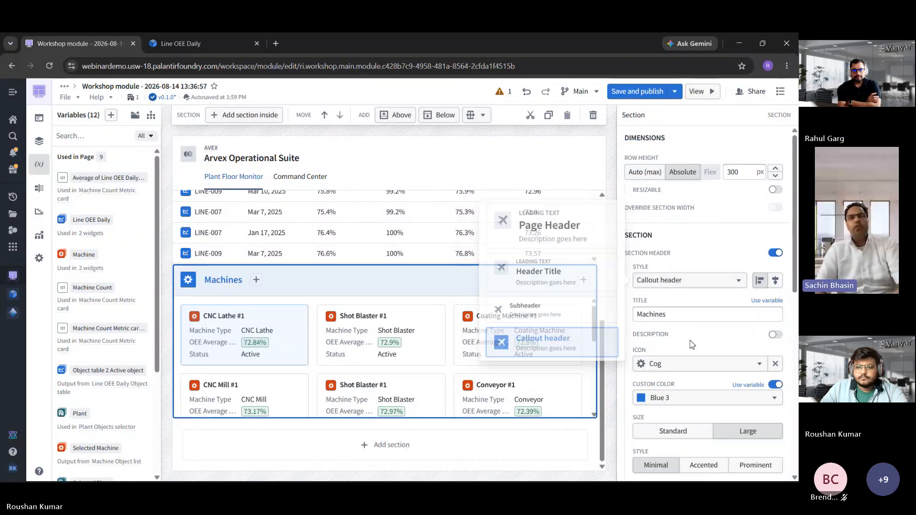
{"action": "scroll", "coordinate": [687, 348], "scroll_direction": "down", "scroll_amount": 2}
{"action": "left_click", "coordinate": [664, 328]}
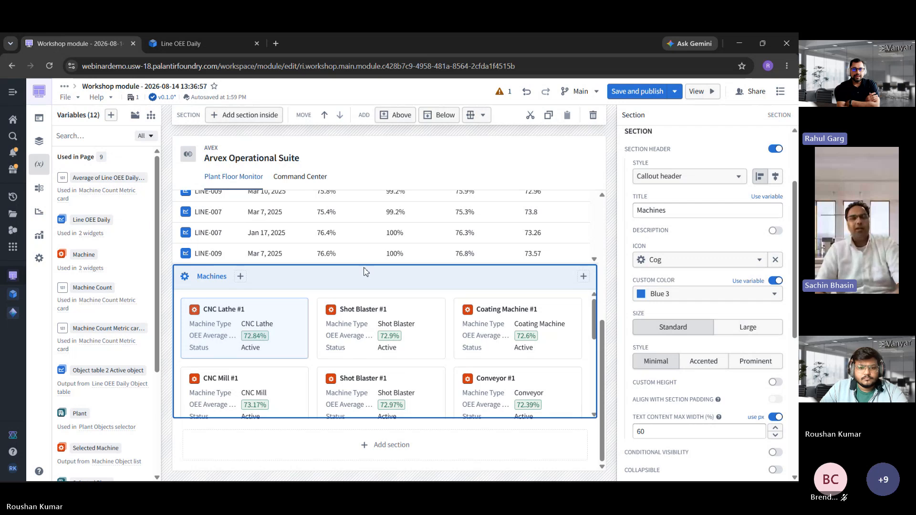
Add a new section below Machines and place an Object table widget in it
{"action": "left_click", "coordinate": [352, 457]}
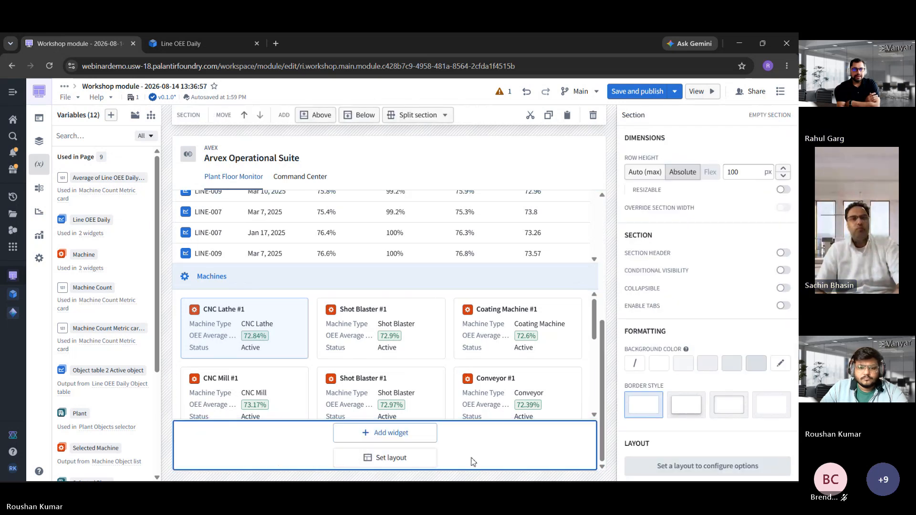
{"action": "left_click", "coordinate": [382, 433]}
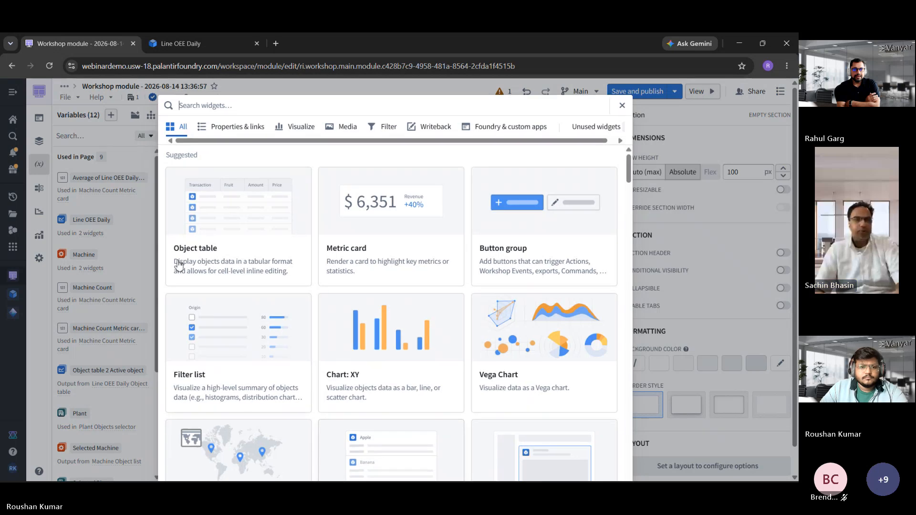
{"action": "key", "text": "Return"}
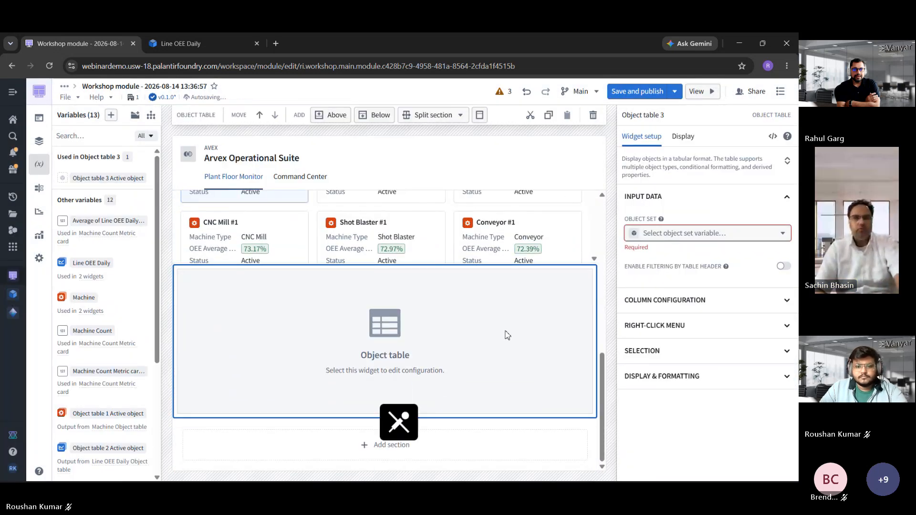
Create a new object set variable based on the Work Order object type as the new table's input data
{"action": "left_click", "coordinate": [746, 233]}
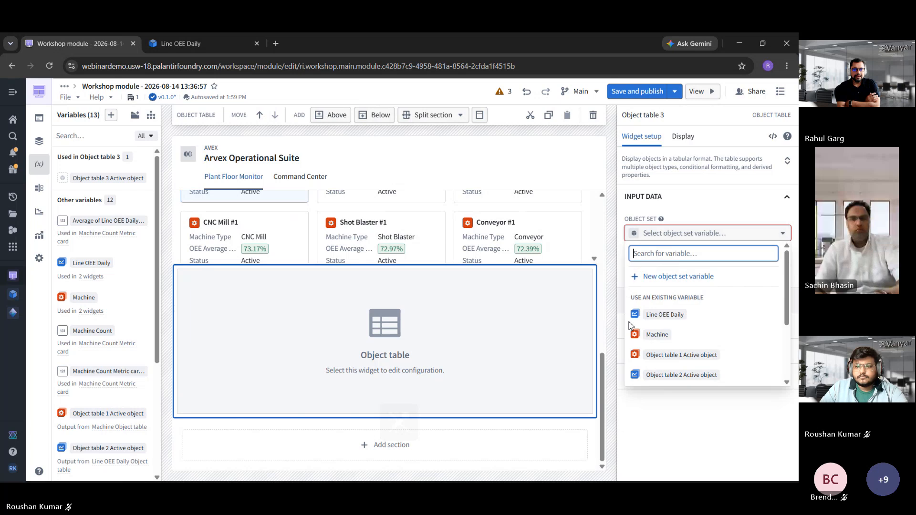
{"action": "left_click", "coordinate": [682, 278]}
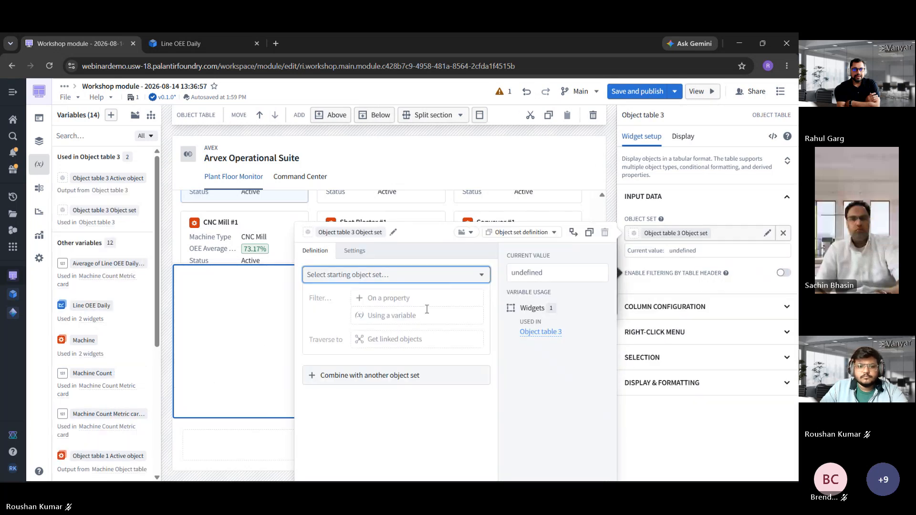
{"action": "left_click", "coordinate": [402, 280]}
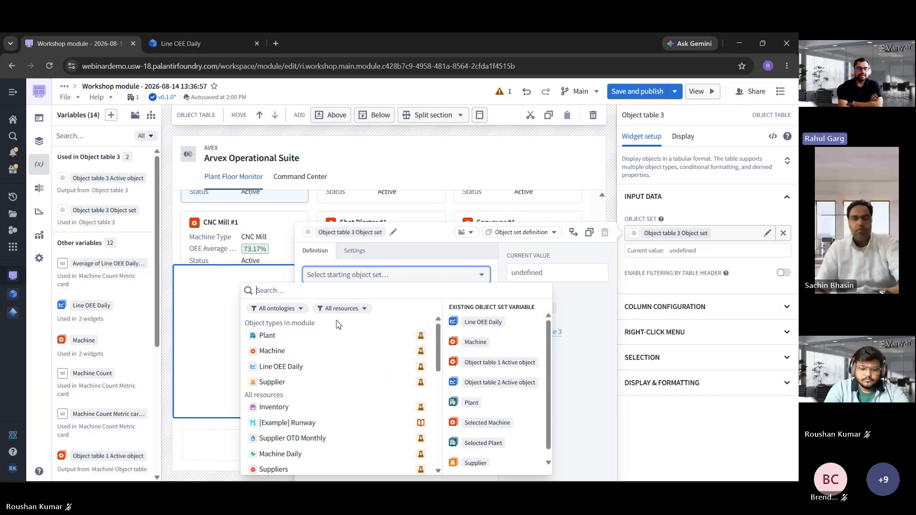
{"action": "type", "text": "Work"}
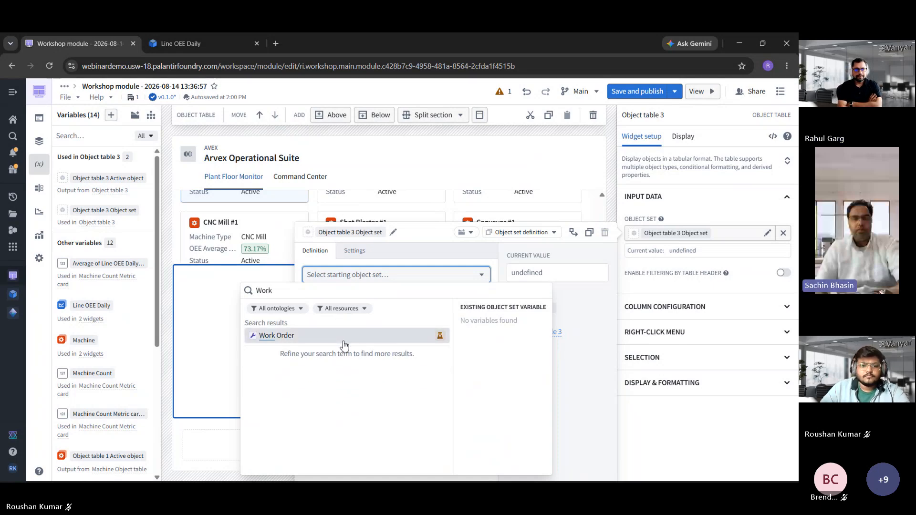
{"action": "left_click", "coordinate": [343, 344]}
{"action": "left_click", "coordinate": [444, 465]}
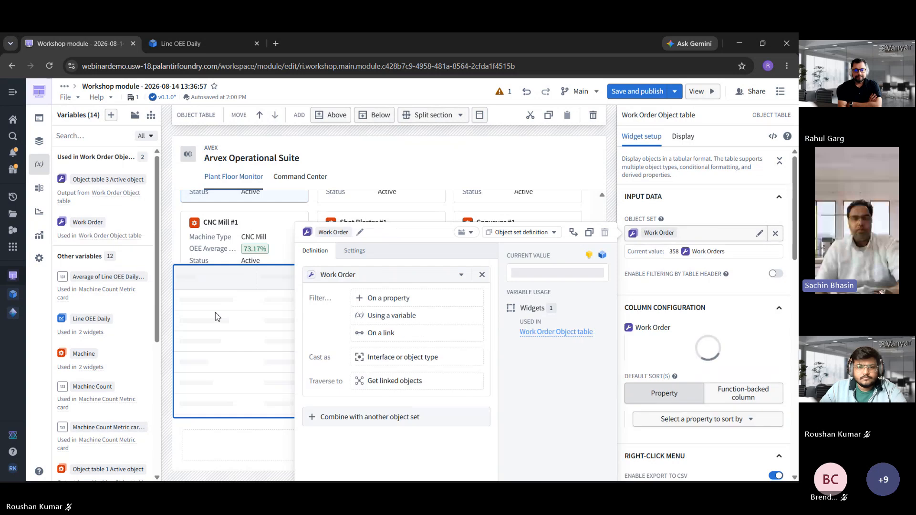
{"action": "left_click", "coordinate": [217, 317]}
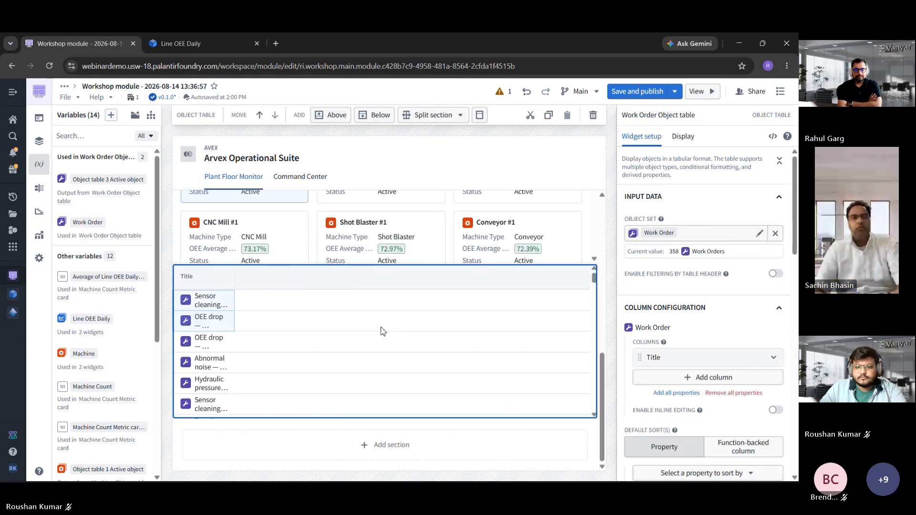
Filter the Work Order object set on the Plant ID property using the Plant id variable
{"action": "left_click", "coordinate": [661, 233]}
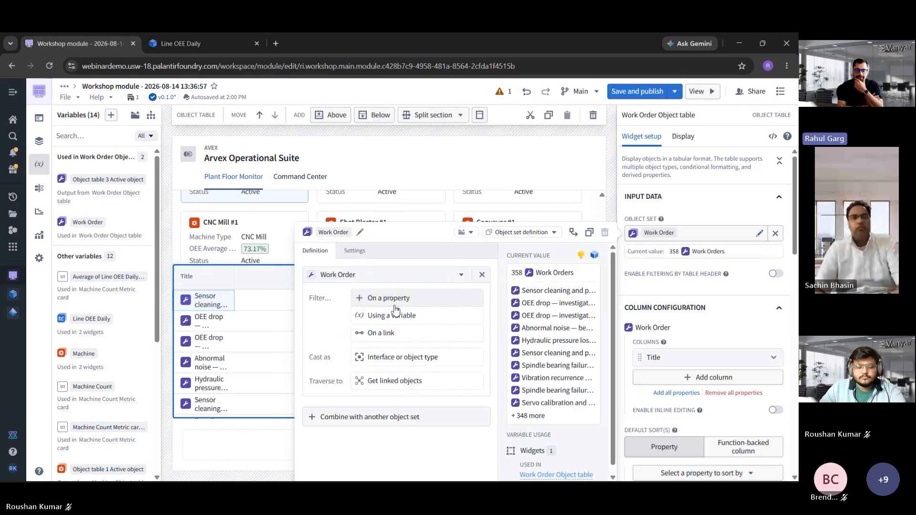
{"action": "left_click", "coordinate": [368, 298]}
{"action": "scroll", "coordinate": [424, 244], "scroll_direction": "down", "scroll_amount": 4}
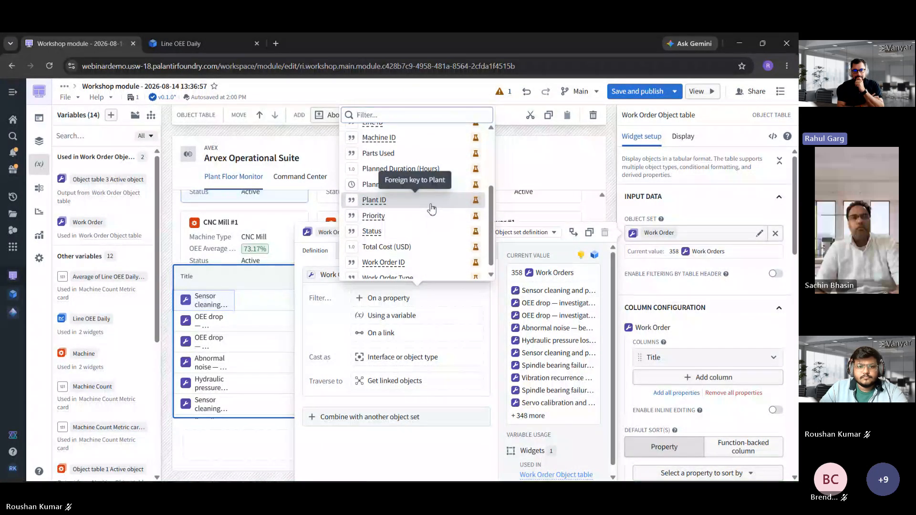
{"action": "left_click", "coordinate": [426, 210]}
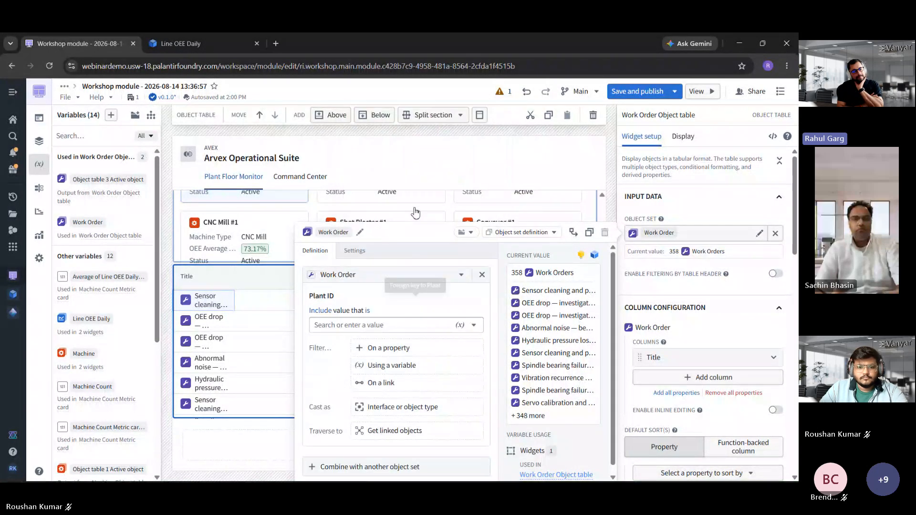
{"action": "left_click", "coordinate": [461, 326]}
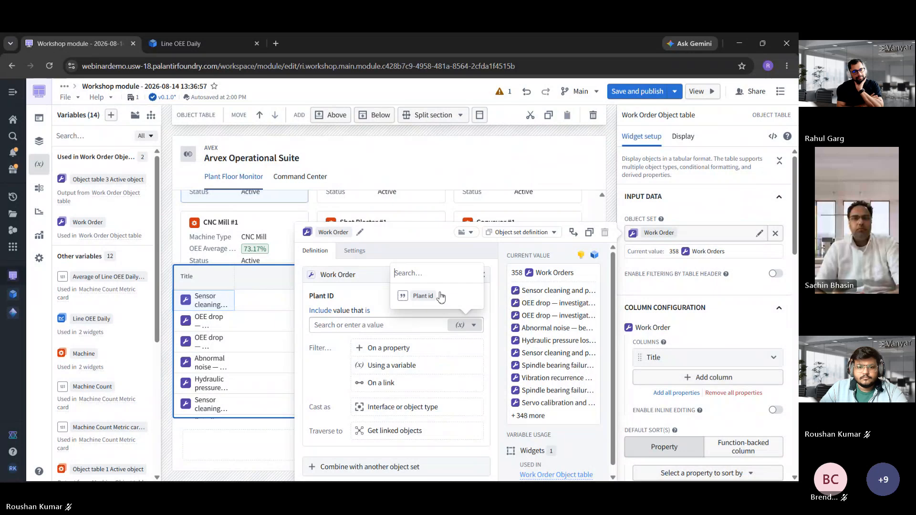
{"action": "left_click", "coordinate": [436, 296]}
Add a Status property filter to the Work Order object set that includes only Open
{"action": "left_click", "coordinate": [414, 352]}
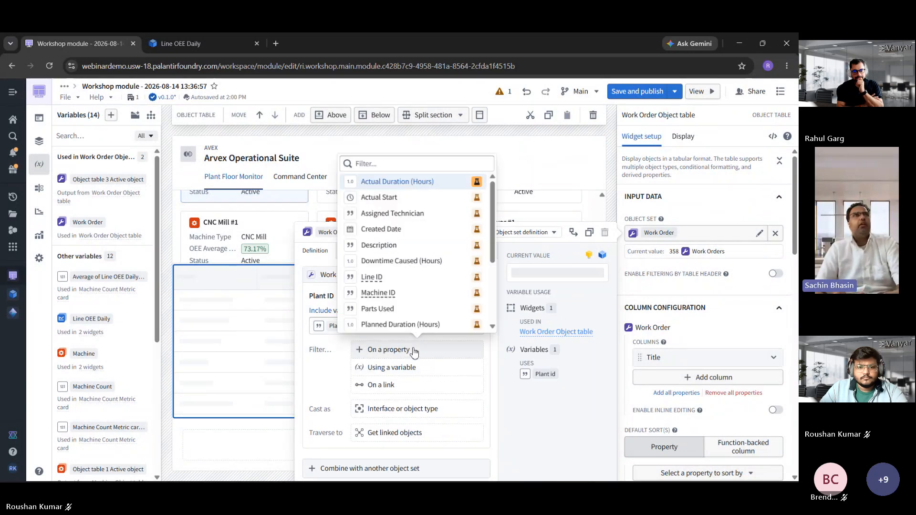
{"action": "type", "text": "st"}
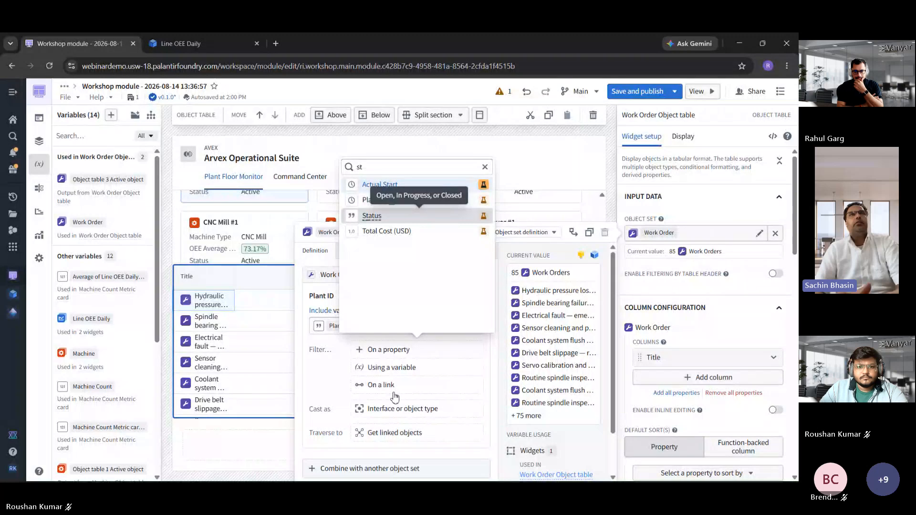
{"action": "key", "text": "Return"}
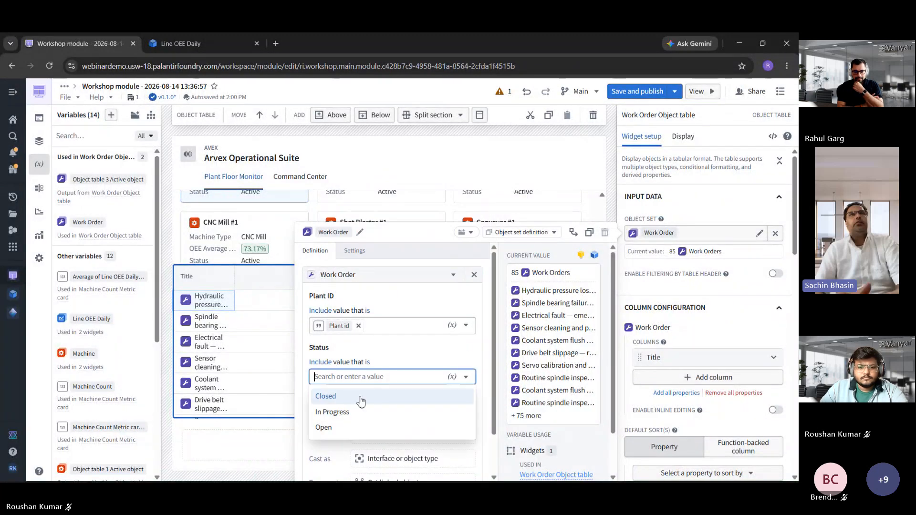
{"action": "left_click", "coordinate": [356, 412]}
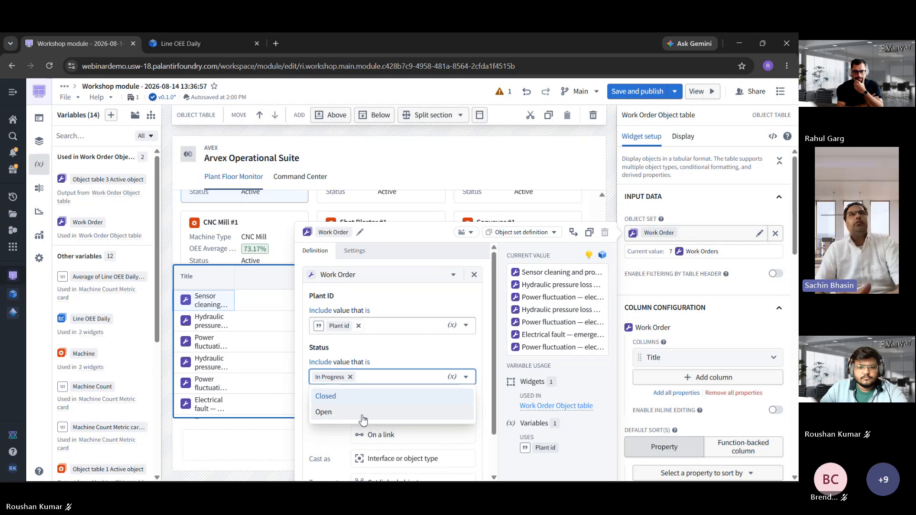
{"action": "left_click", "coordinate": [362, 413]}
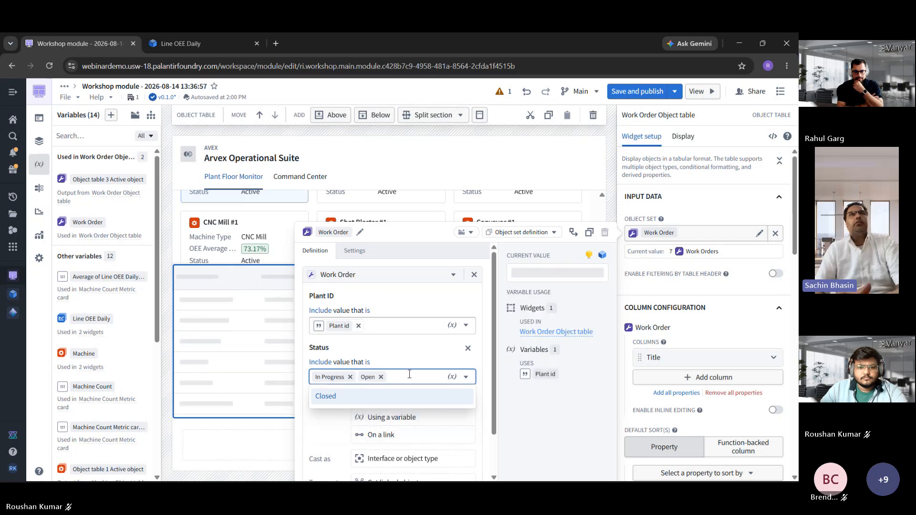
{"action": "left_click", "coordinate": [350, 377]}
{"action": "left_click", "coordinate": [257, 374]}
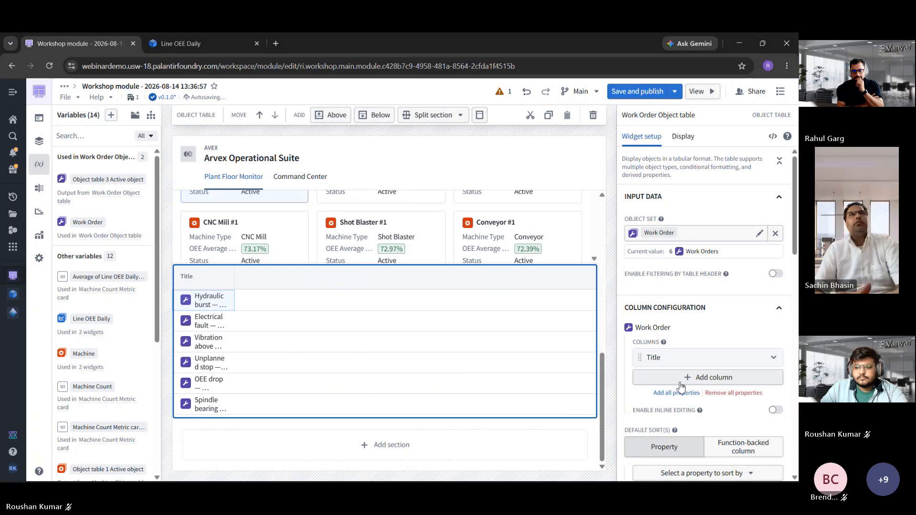
Add Priority, Status, Total Cost (USD) and Work Order Type columns to the work order table, removing the duplicate Priority column
{"action": "left_click", "coordinate": [642, 378]}
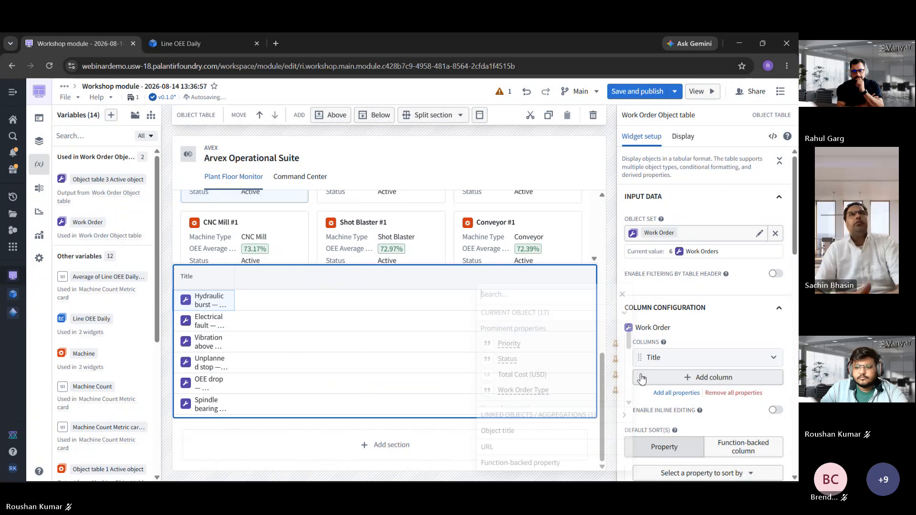
{"action": "left_click", "coordinate": [540, 355]}
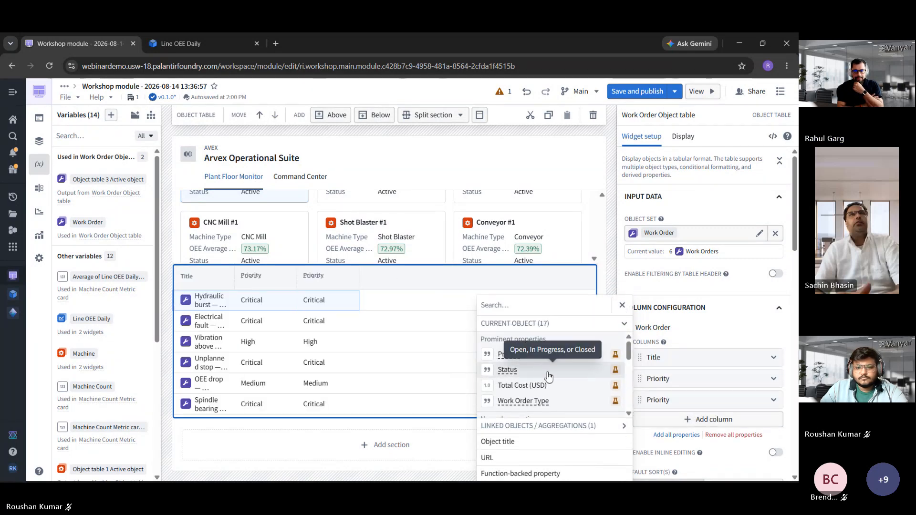
{"action": "left_click", "coordinate": [549, 372]}
{"action": "left_click", "coordinate": [566, 385]}
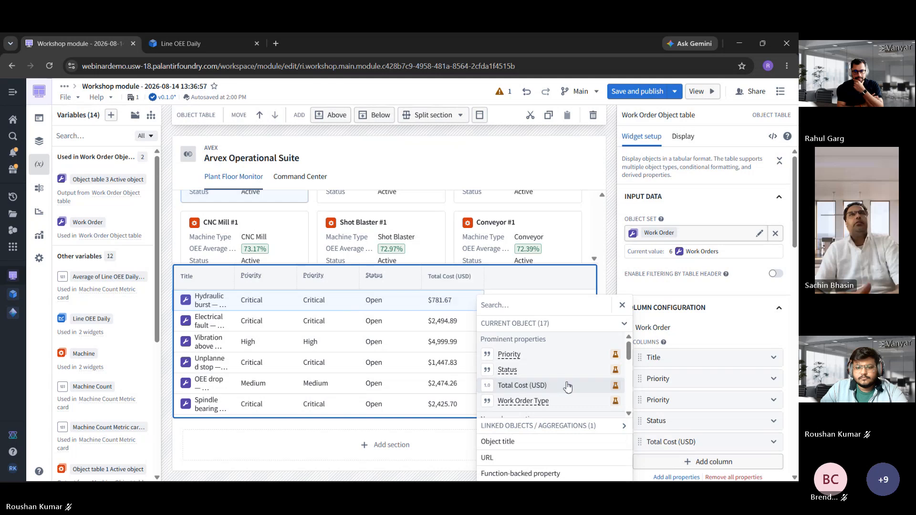
{"action": "scroll", "coordinate": [573, 362], "scroll_direction": "down", "scroll_amount": 2}
{"action": "left_click", "coordinate": [535, 349]}
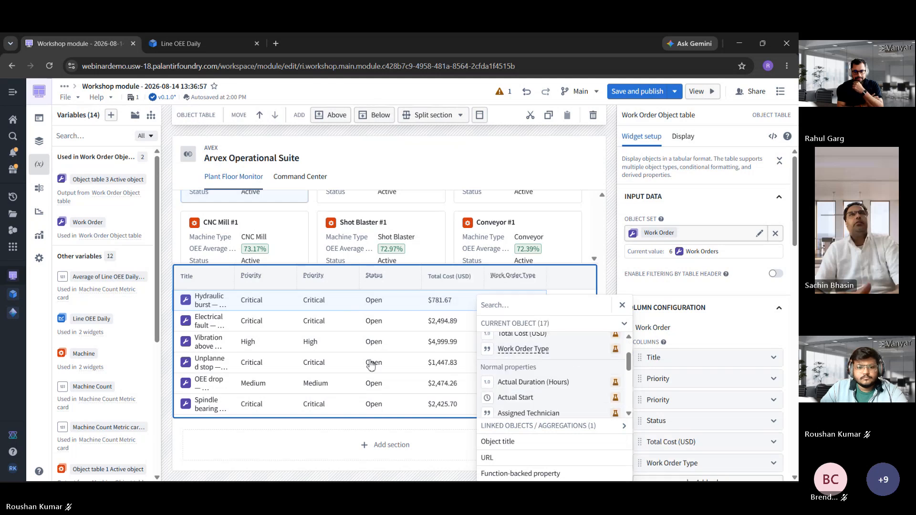
{"action": "left_click", "coordinate": [372, 364]}
{"action": "left_click", "coordinate": [758, 401]}
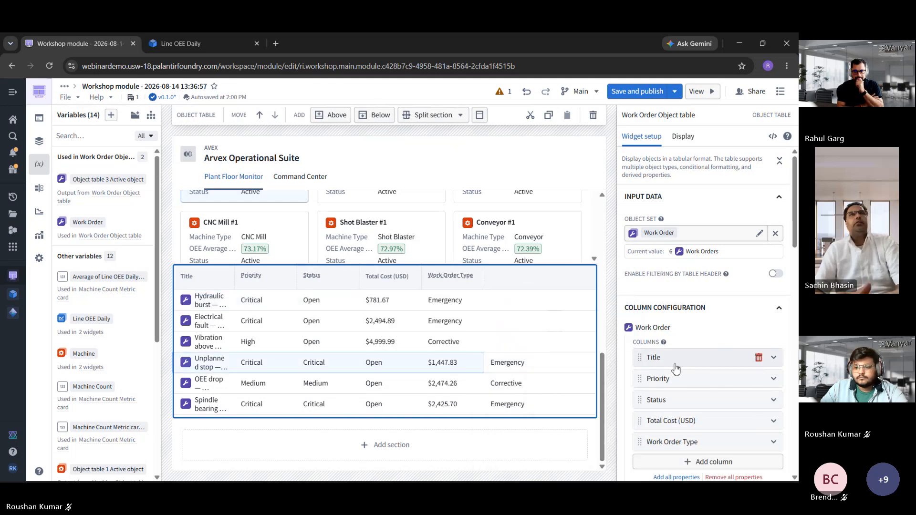
Make the work order table's columns fit horizontally across the full width of the table
{"action": "scroll", "coordinate": [682, 382], "scroll_direction": "down", "scroll_amount": 10}
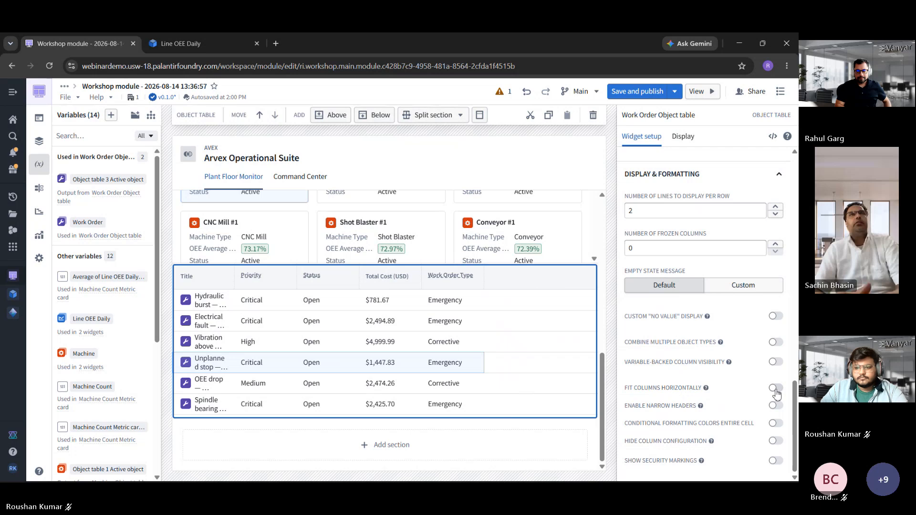
{"action": "left_click", "coordinate": [775, 388]}
{"action": "scroll", "coordinate": [729, 340], "scroll_direction": "up", "scroll_amount": 5}
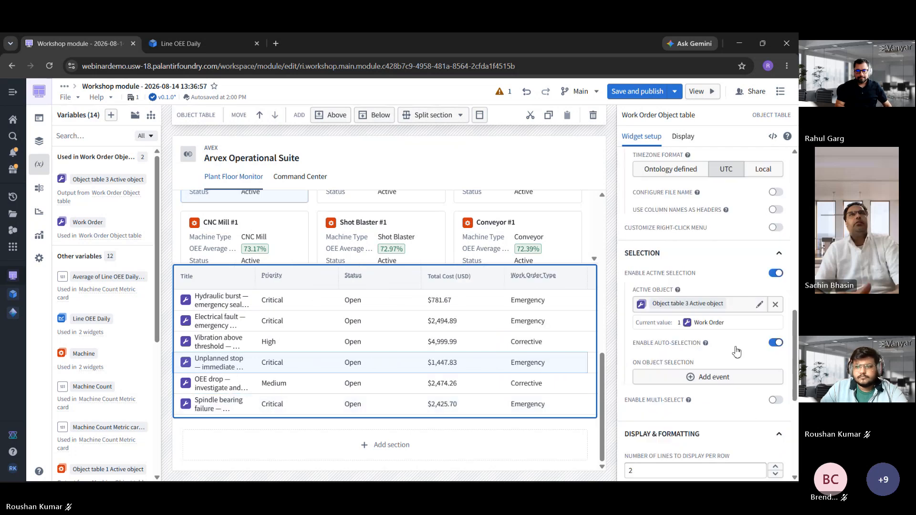
{"action": "scroll", "coordinate": [728, 339], "scroll_direction": "up", "scroll_amount": 5}
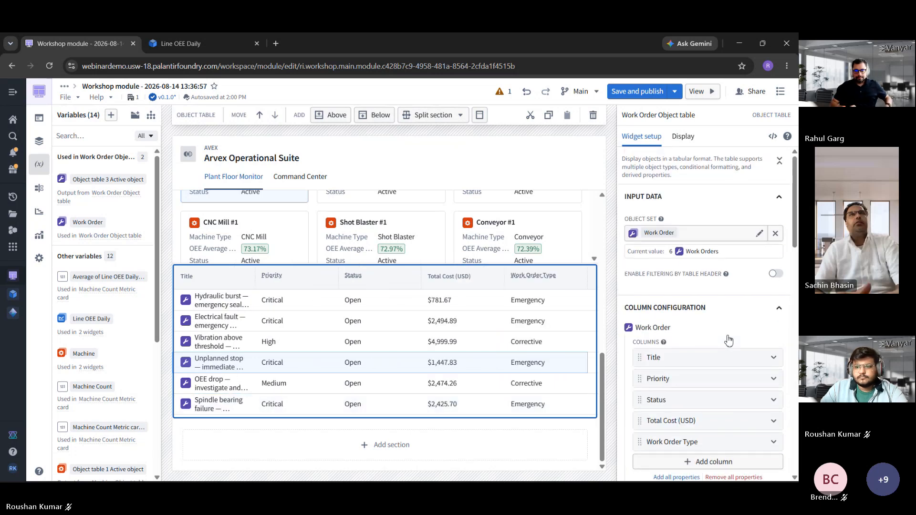
Wrap the work order table in a section and title its header Open Work Orders
{"action": "left_click", "coordinate": [480, 117]}
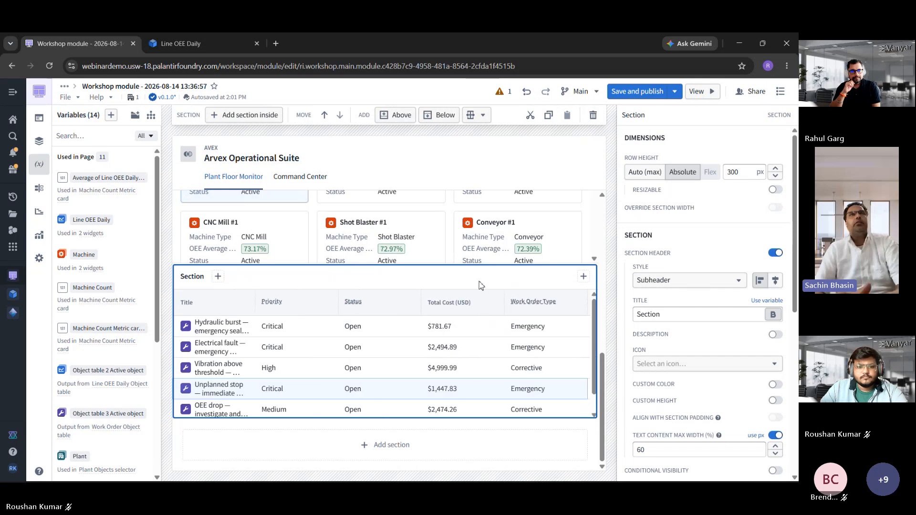
{"action": "scroll", "coordinate": [710, 380], "scroll_direction": "down", "scroll_amount": 1}
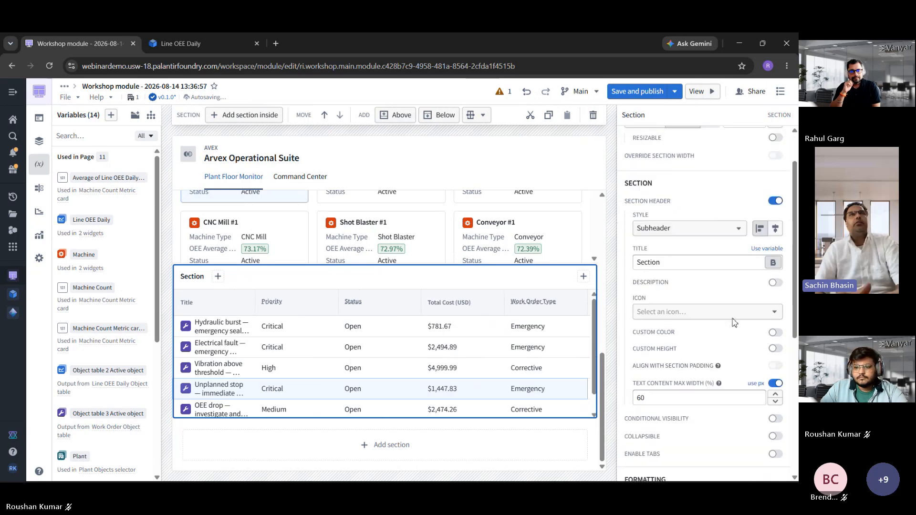
{"action": "left_click", "coordinate": [738, 314]}
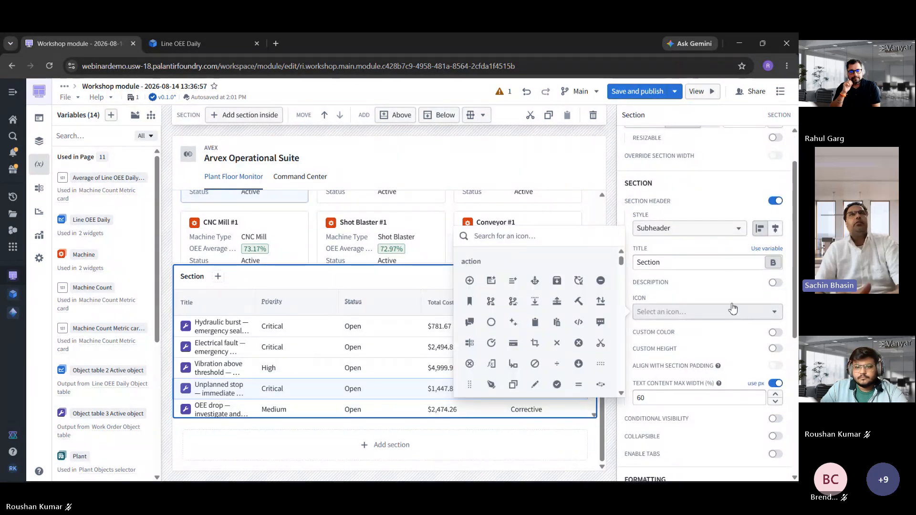
{"action": "left_click", "coordinate": [724, 263]}
{"action": "left_click", "coordinate": [721, 266]}
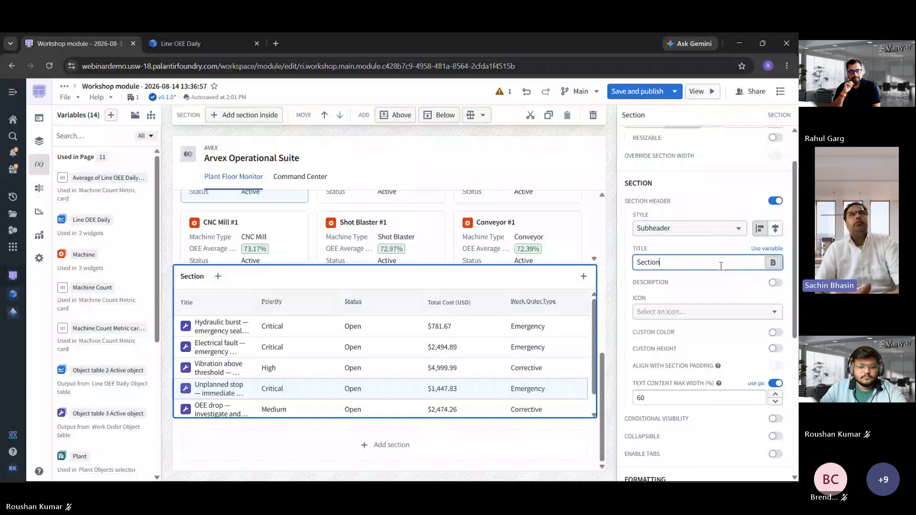
{"action": "type", "text": "Ope"}
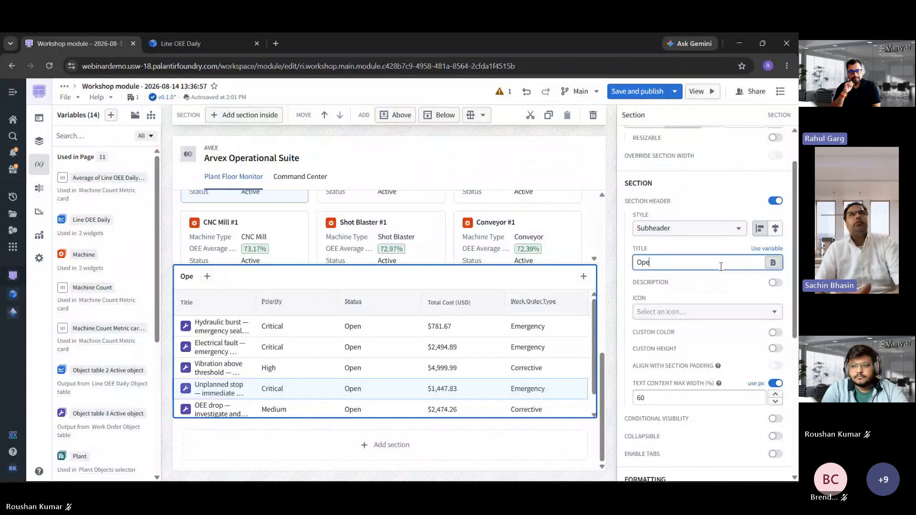
{"action": "type", "text": "n Work "}
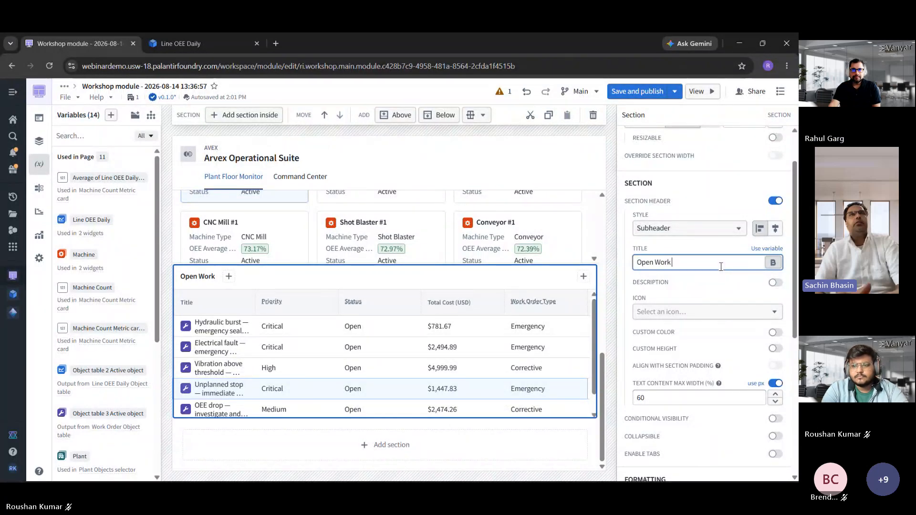
{"action": "type", "text": "Orders"}
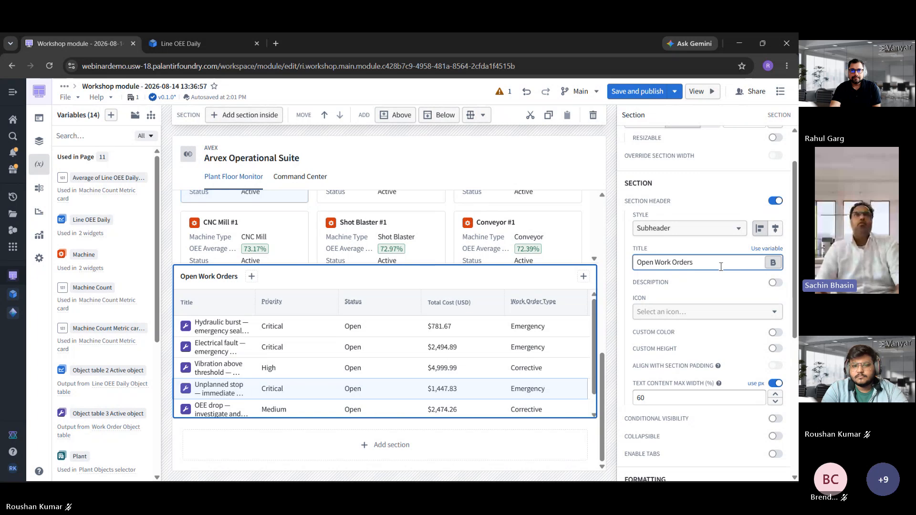
Give the Open Work Orders section header the Wrench icon
{"action": "left_click", "coordinate": [740, 324]}
{"action": "type", "text": "wren"}
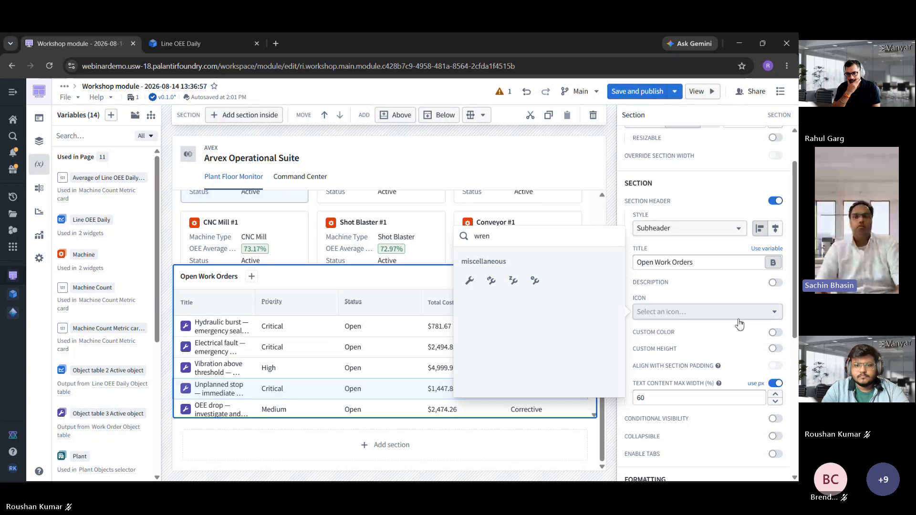
{"action": "left_click", "coordinate": [469, 280]}
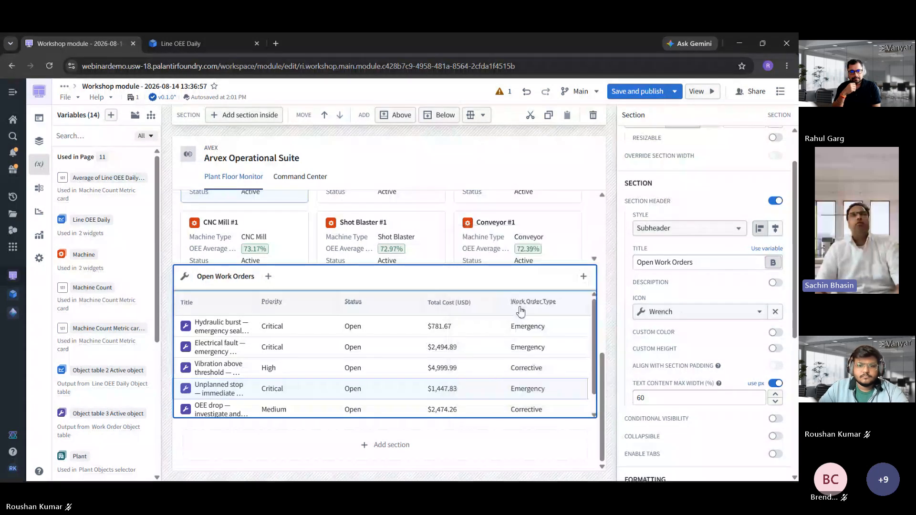
Style the Open Work Orders header as a Callout header with custom color Indigo 1 and Standard size
{"action": "left_click", "coordinate": [690, 228]}
{"action": "left_click", "coordinate": [583, 306]}
{"action": "scroll", "coordinate": [716, 310], "scroll_direction": "down", "scroll_amount": 1}
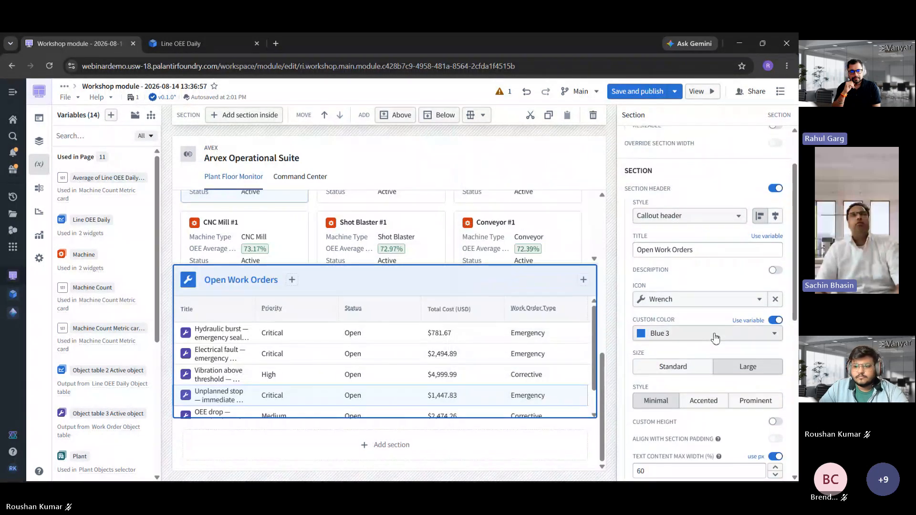
{"action": "left_click", "coordinate": [748, 293]}
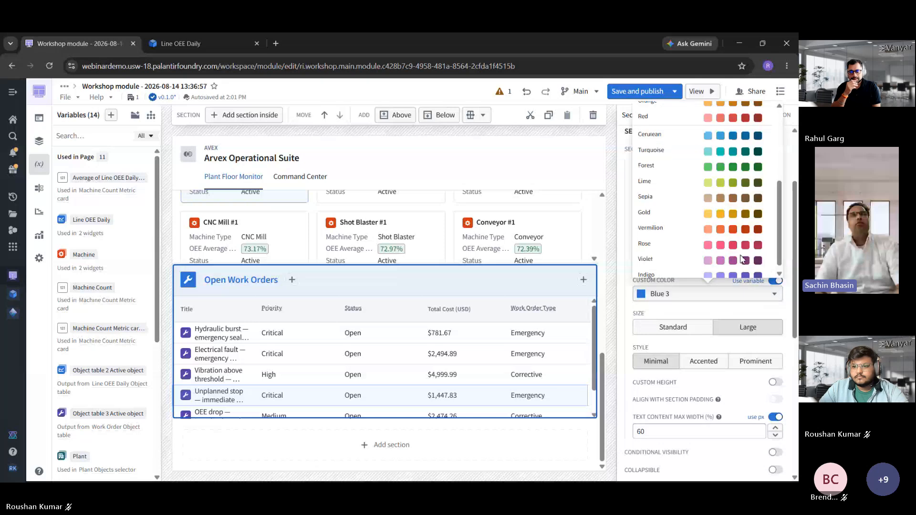
{"action": "left_click", "coordinate": [760, 270]}
{"action": "scroll", "coordinate": [690, 268], "scroll_direction": "down", "scroll_amount": 1}
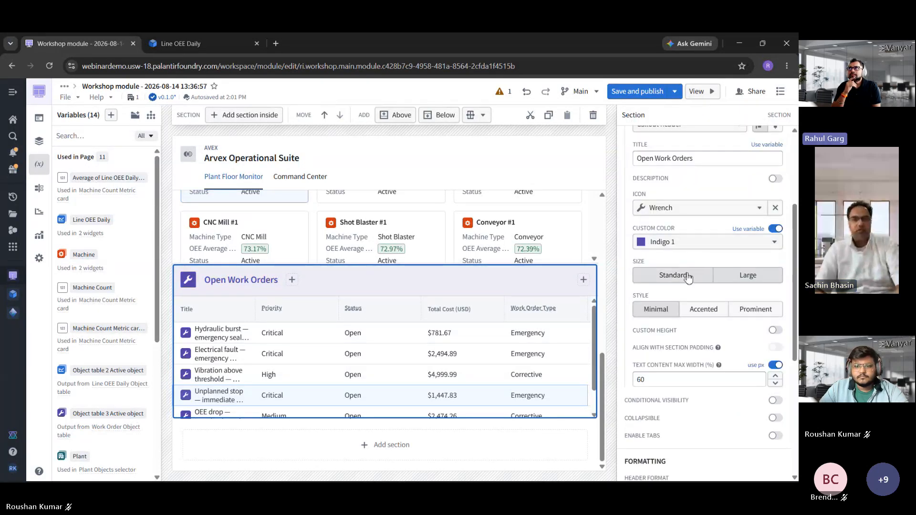
{"action": "scroll", "coordinate": [440, 365], "scroll_direction": "up", "scroll_amount": 6}
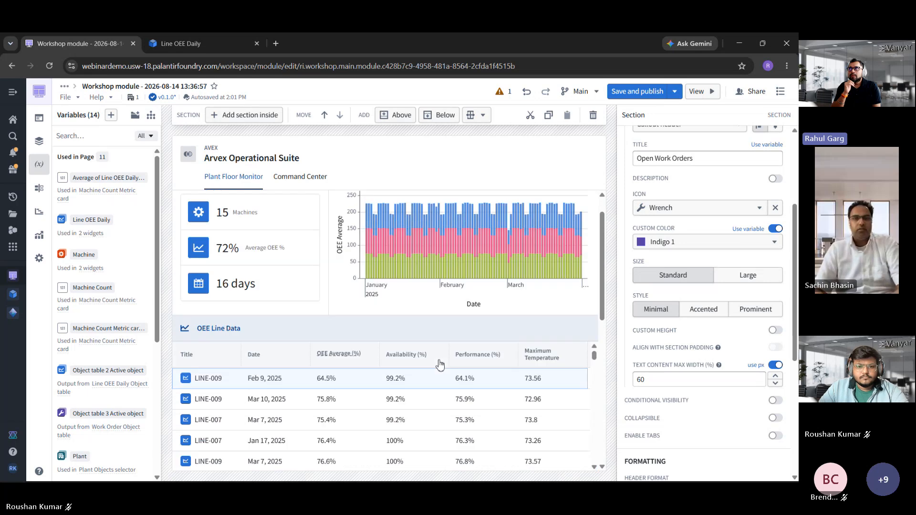
Add a button group to the Machines section header and open its first button's settings
{"action": "scroll", "coordinate": [440, 365], "scroll_direction": "down", "scroll_amount": 5}
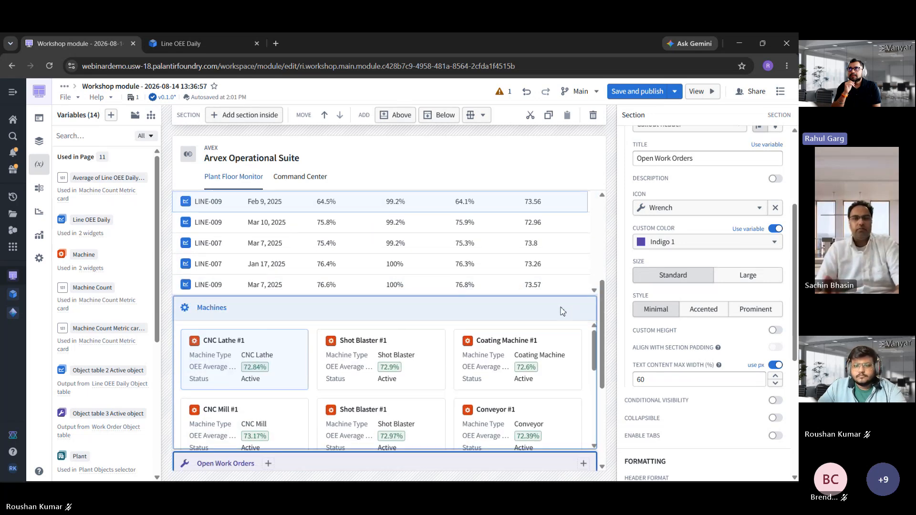
{"action": "left_click", "coordinate": [577, 310]}
{"action": "left_click", "coordinate": [583, 308]}
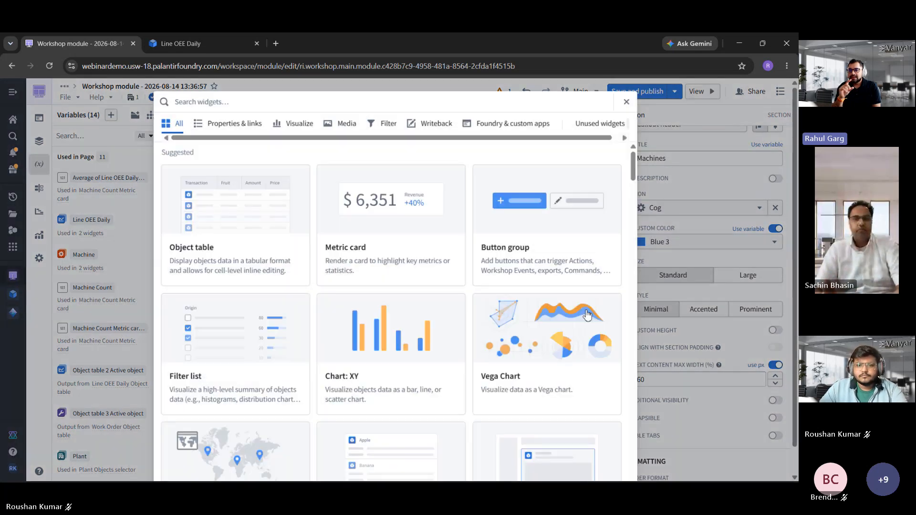
{"action": "key", "text": "Escape"}
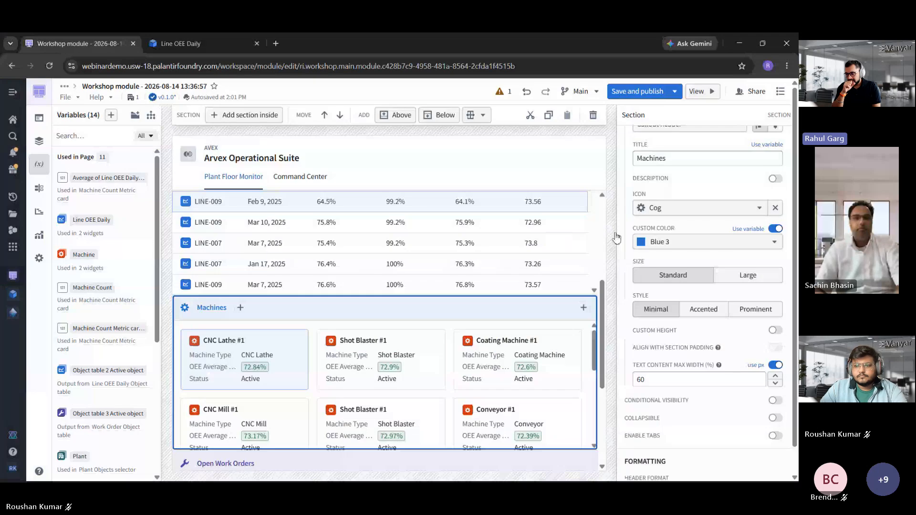
{"action": "left_click", "coordinate": [694, 282]}
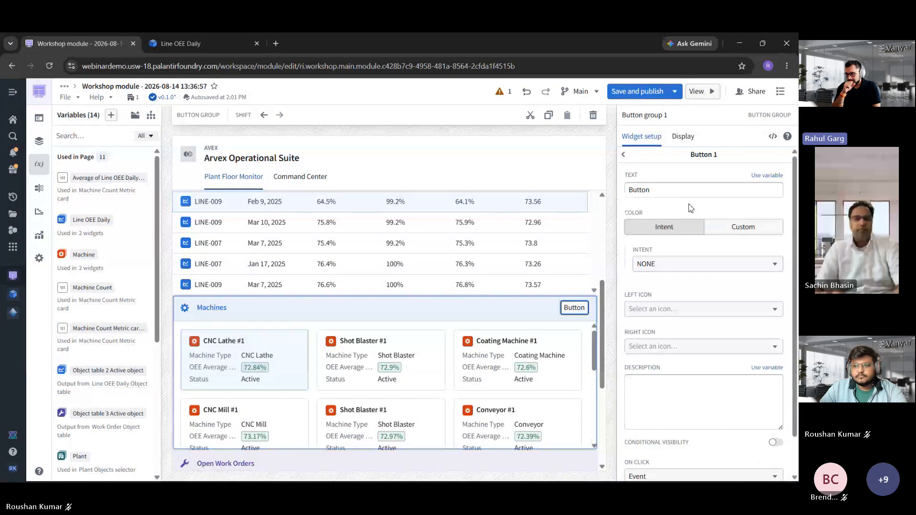
Set the text of the new button in the Machines header to Update Work Order
{"action": "left_click", "coordinate": [668, 192]}
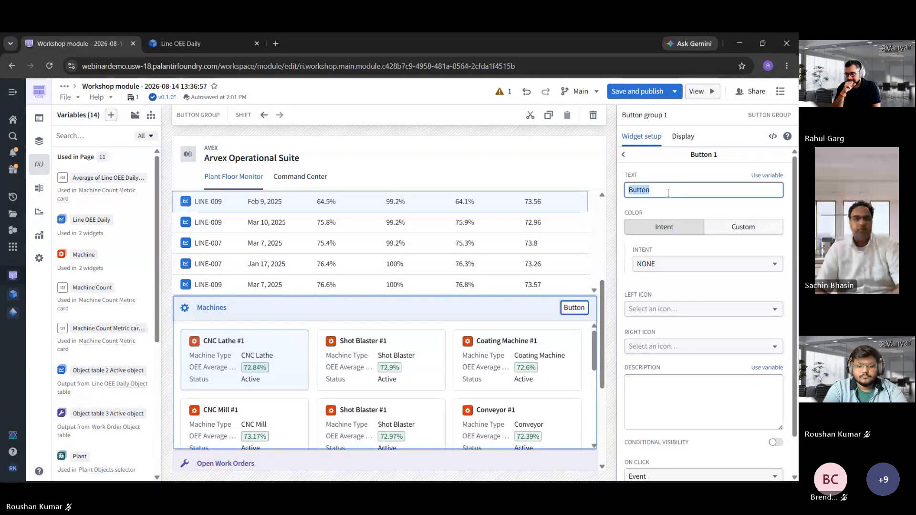
{"action": "type", "text": "Updare"}
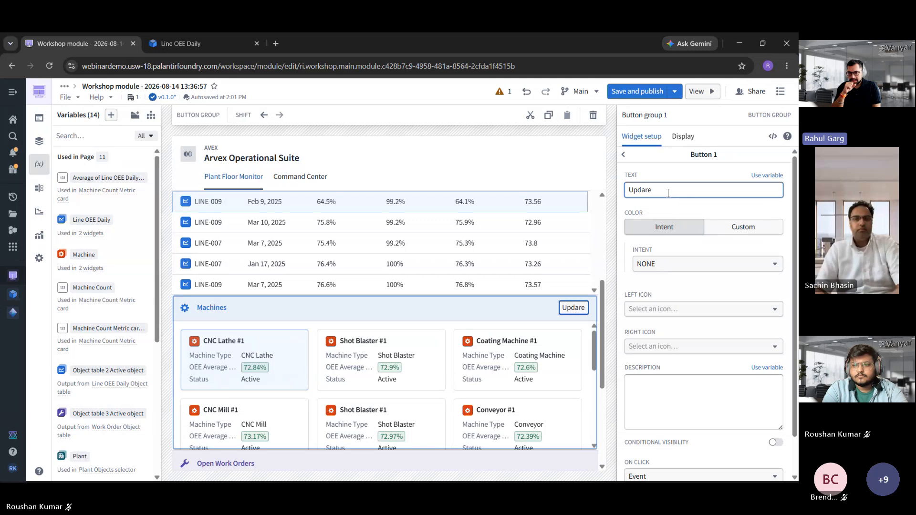
{"action": "key", "text": "BackSpace"}
{"action": "key", "text": "BackSpace"}
{"action": "type", "text": "te "}
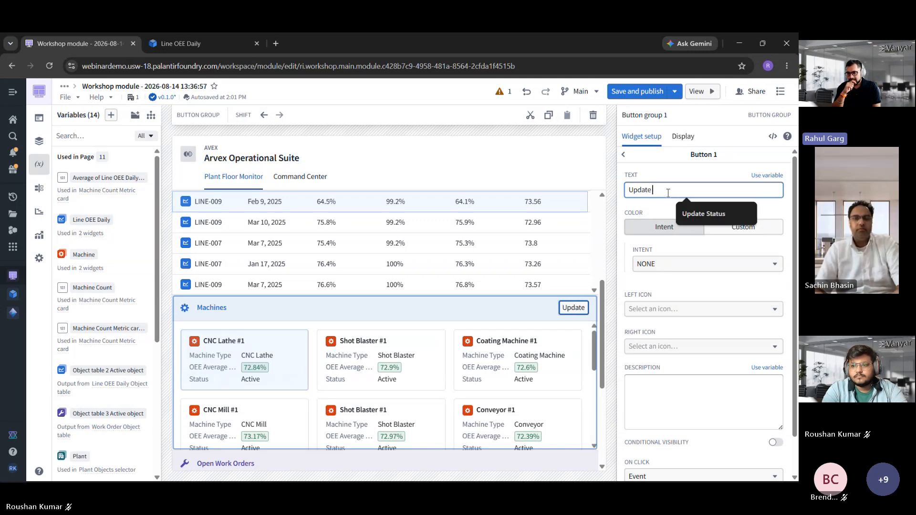
{"action": "type", "text": "Work Order"}
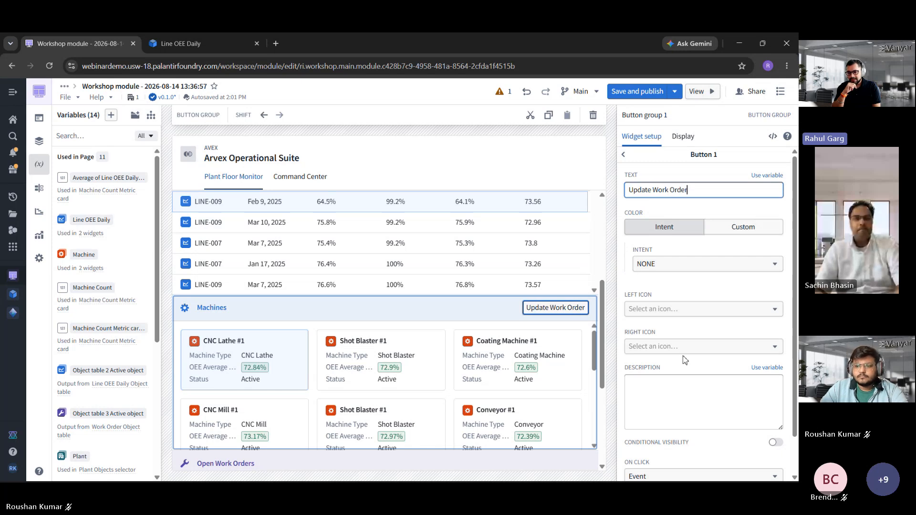
Set the Update Work Order button's left icon to Double chevron up
{"action": "left_click", "coordinate": [707, 311]}
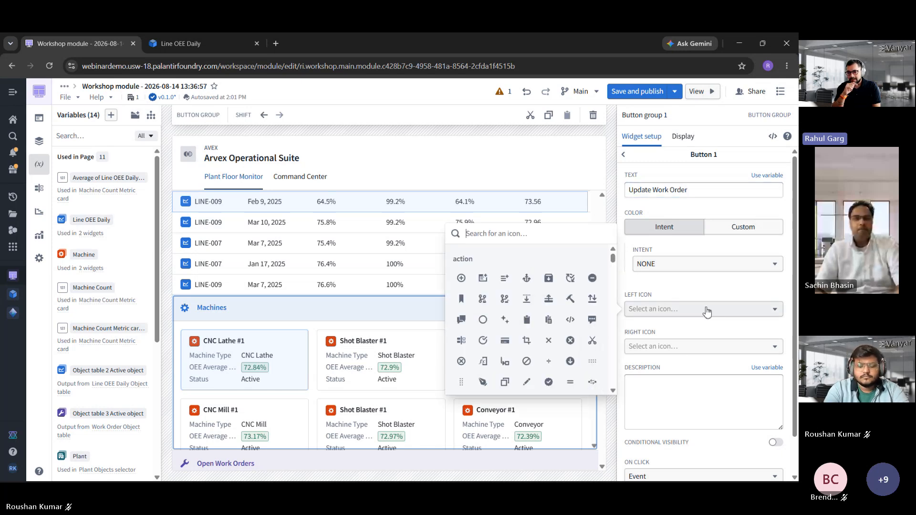
{"action": "type", "text": "up"}
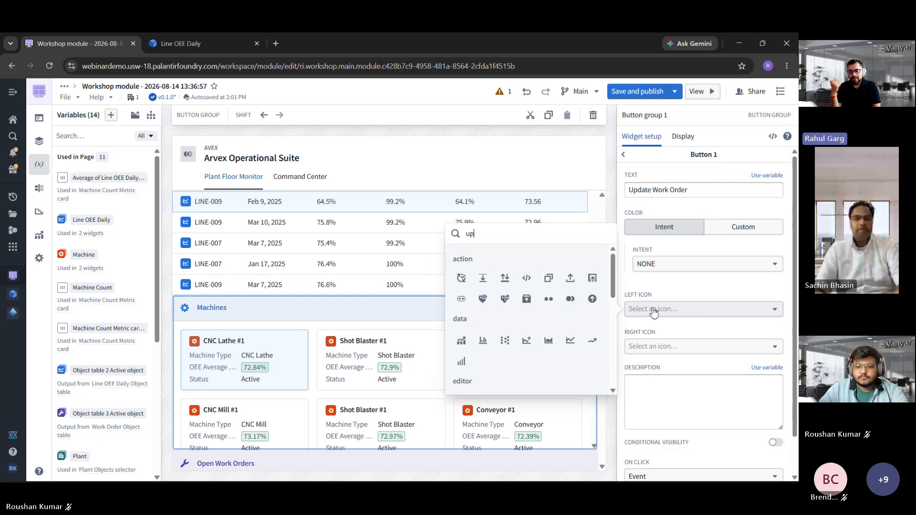
{"action": "scroll", "coordinate": [544, 338], "scroll_direction": "down", "scroll_amount": 5}
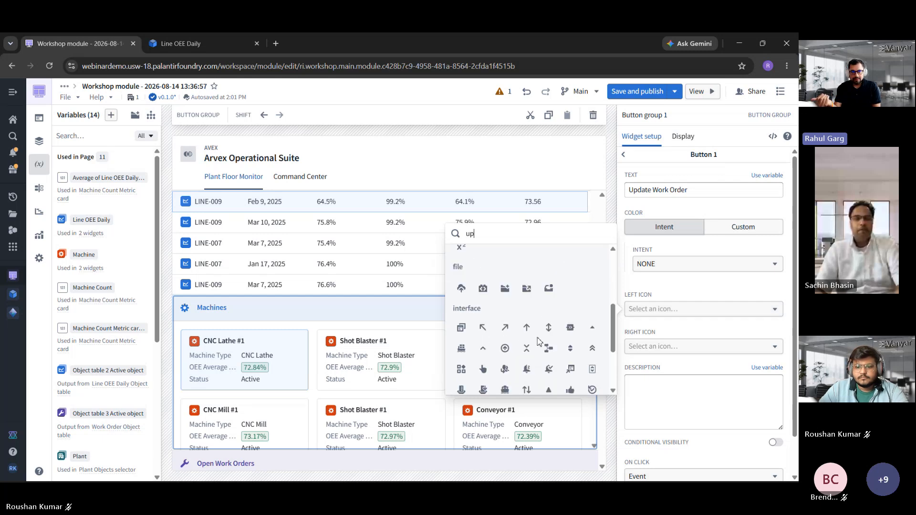
{"action": "left_click", "coordinate": [592, 348]}
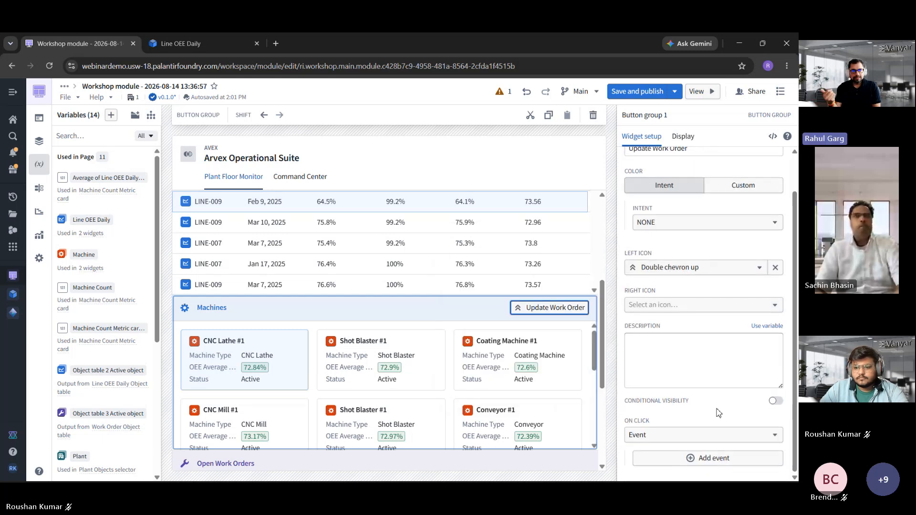
Make the Update Work Order button run the Update Work Order Status action on the Work Order object type
{"action": "left_click", "coordinate": [719, 435]}
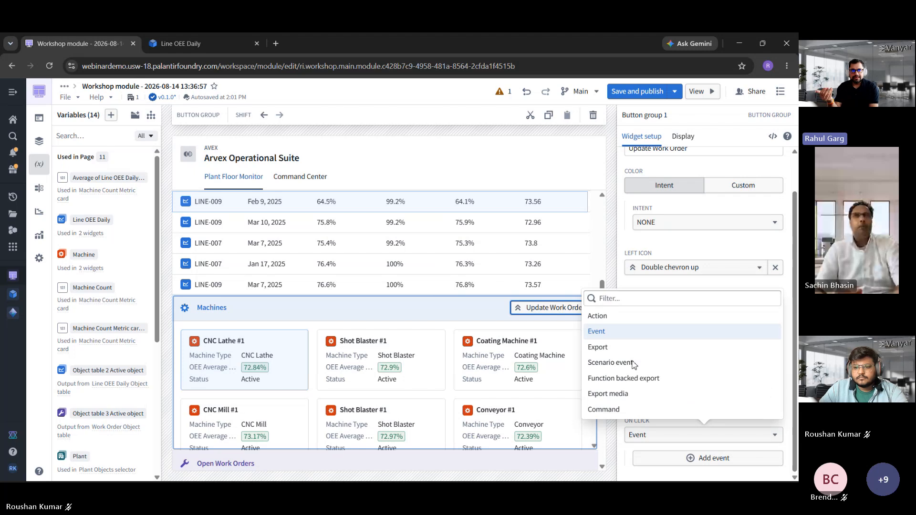
{"action": "left_click", "coordinate": [622, 317]}
{"action": "scroll", "coordinate": [729, 420], "scroll_direction": "down", "scroll_amount": 2}
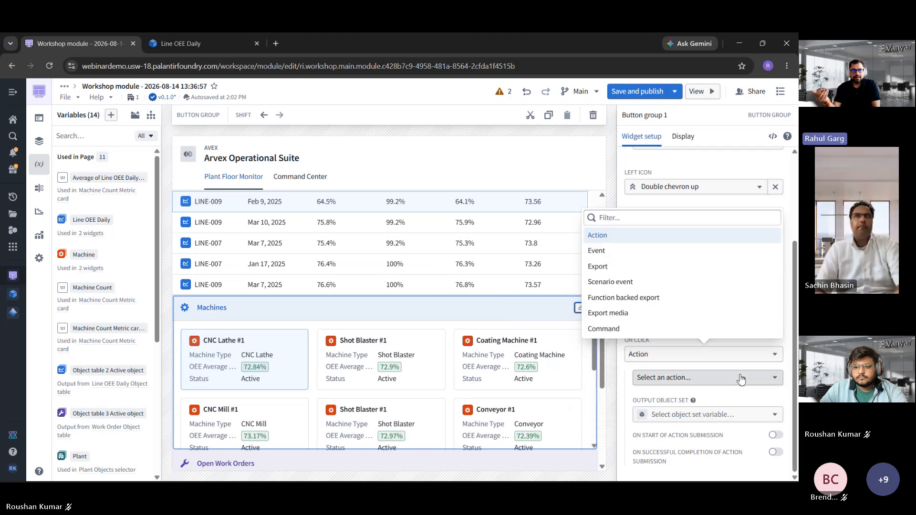
{"action": "left_click", "coordinate": [739, 379]}
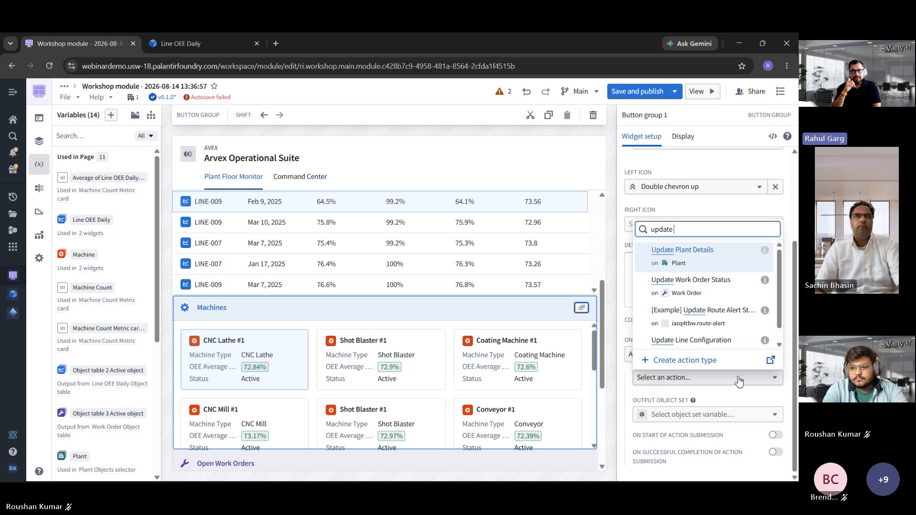
{"action": "type", "text": "update work"}
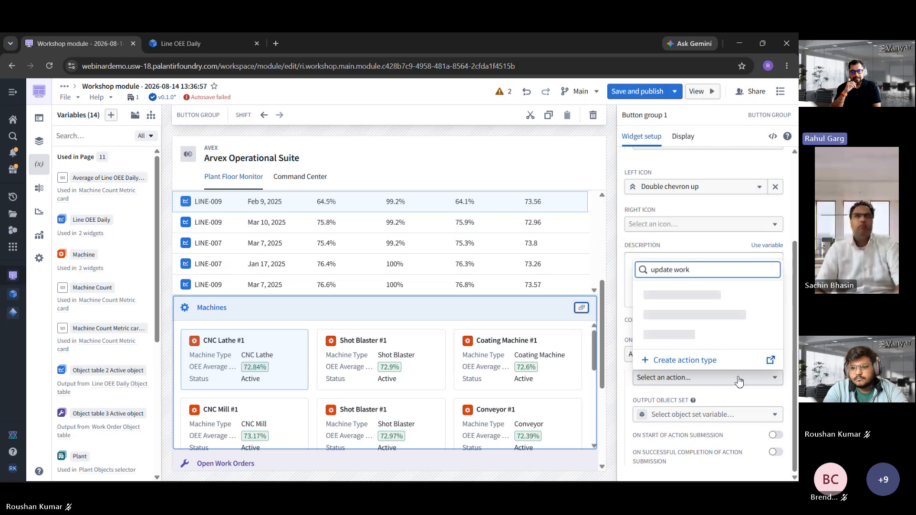
{"action": "left_click", "coordinate": [719, 424]}
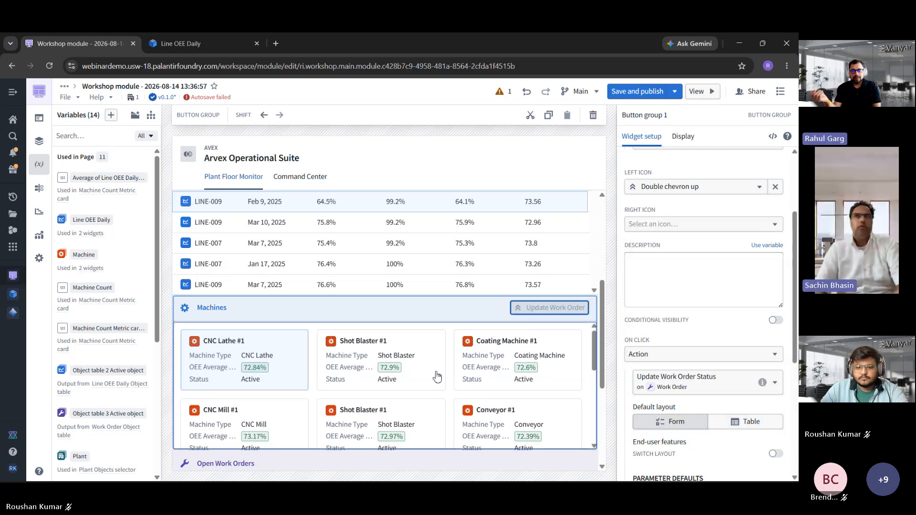
Change the text of the Update Work Order button in the Machines header to Update Status
{"action": "left_click", "coordinate": [448, 312]}
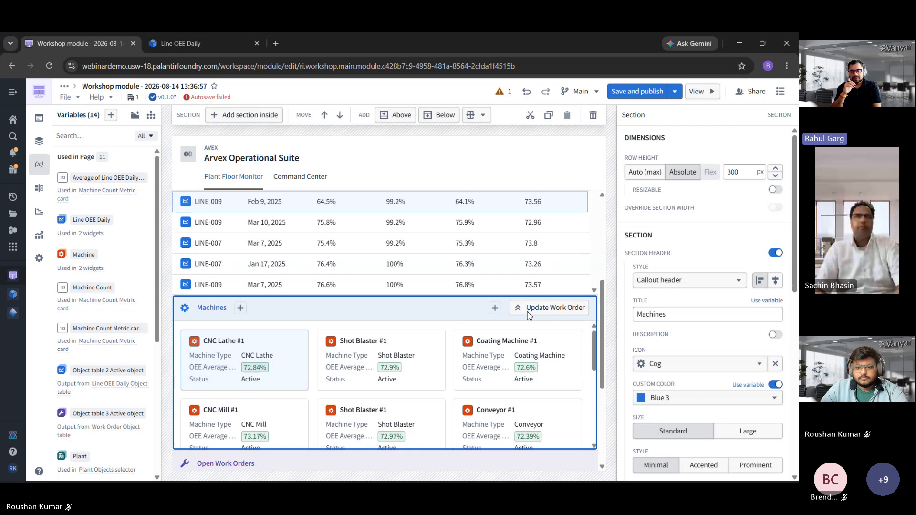
{"action": "left_click", "coordinate": [553, 311]}
{"action": "left_click", "coordinate": [686, 282]}
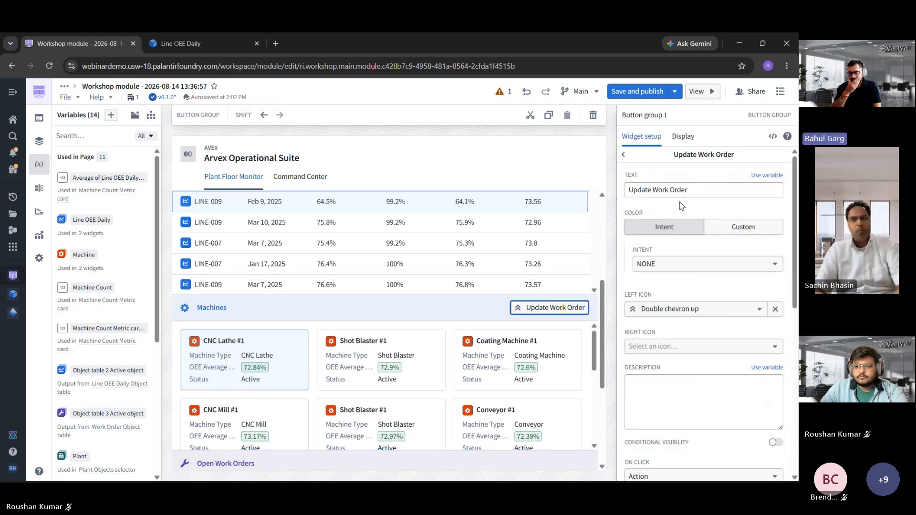
{"action": "left_click_drag", "start_coordinate": [703, 192], "coordinate": [673, 194]}
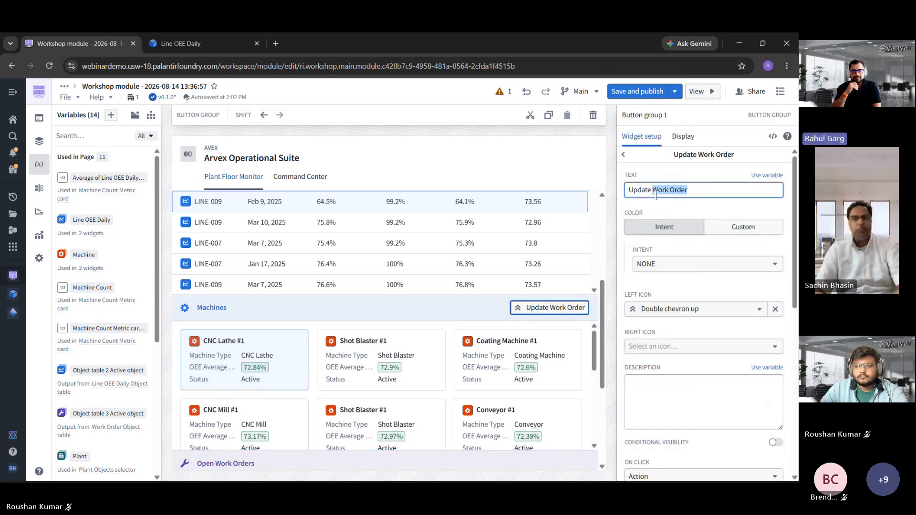
{"action": "key", "text": "BackSpace"}
{"action": "type", "text": "St"}
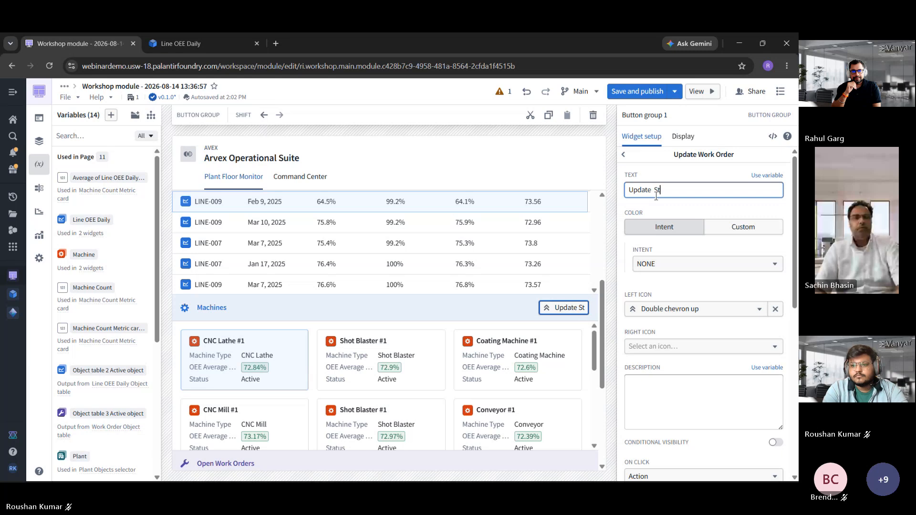
{"action": "type", "text": "atus"}
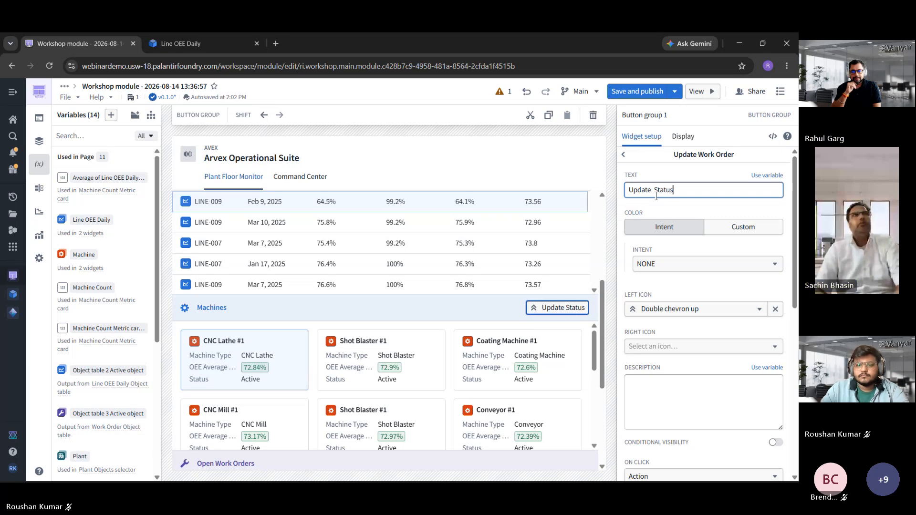
{"action": "left_click", "coordinate": [594, 300]}
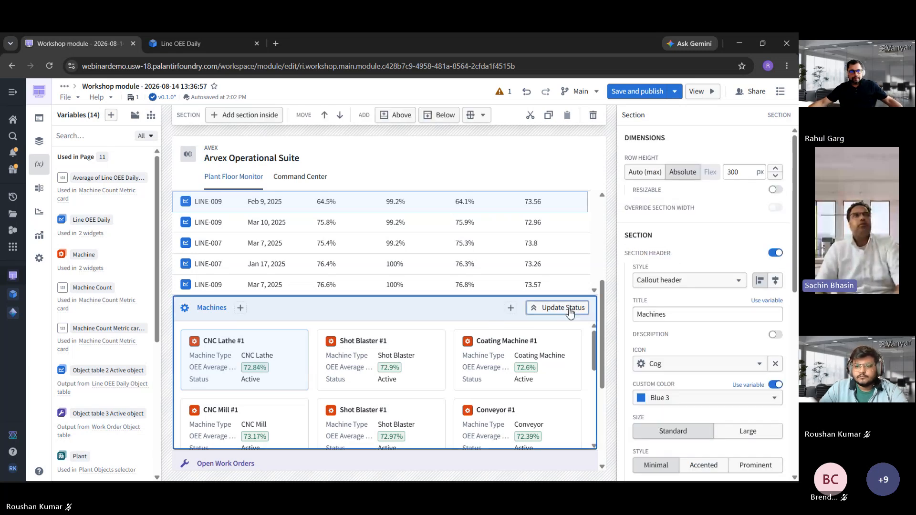
Switch the Update Status button to a custom color and choose Indigo 1
{"action": "left_click", "coordinate": [609, 309]}
{"action": "left_click", "coordinate": [704, 289]}
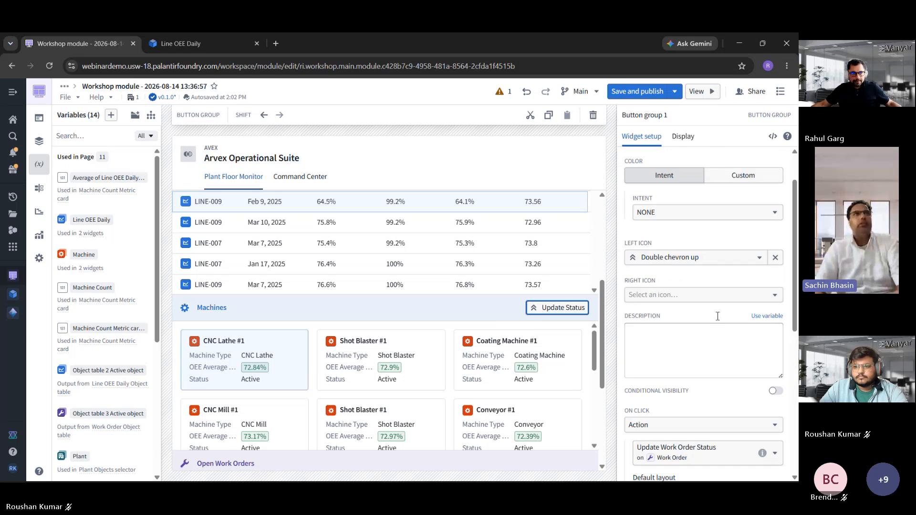
{"action": "left_click", "coordinate": [739, 182]}
{"action": "left_click", "coordinate": [741, 199]}
{"action": "scroll", "coordinate": [739, 354], "scroll_direction": "down", "scroll_amount": 5}
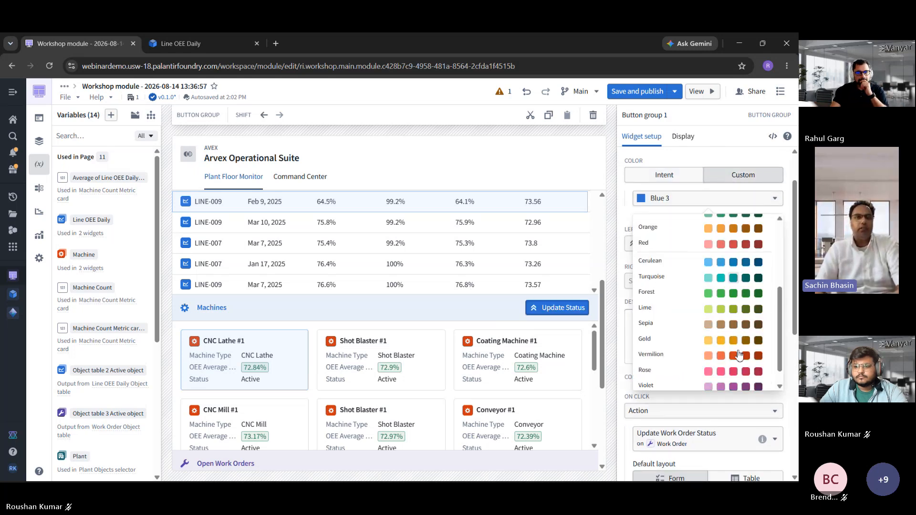
{"action": "scroll", "coordinate": [739, 354], "scroll_direction": "down", "scroll_amount": 1}
{"action": "left_click", "coordinate": [757, 384]}
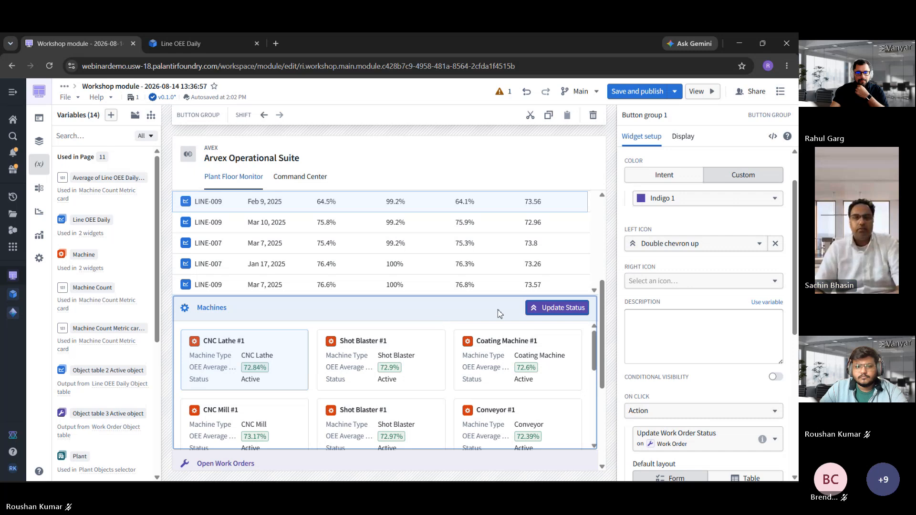
Set the Update Status button's custom color to Blue 1
{"action": "left_click", "coordinate": [726, 200]}
{"action": "left_click", "coordinate": [759, 331]}
{"action": "left_click", "coordinate": [442, 321]}
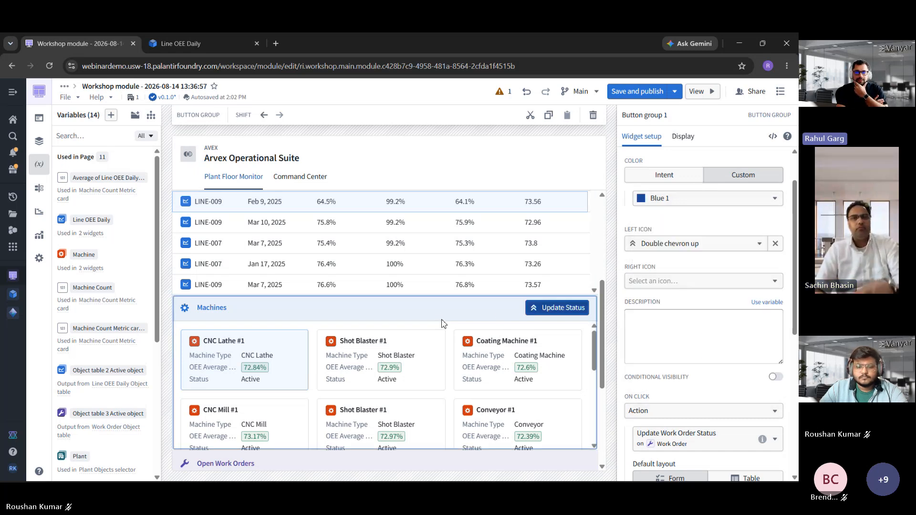
Add a fourth metric to the metric card beside the OEE chart
{"action": "scroll", "coordinate": [448, 373], "scroll_direction": "up", "scroll_amount": 3}
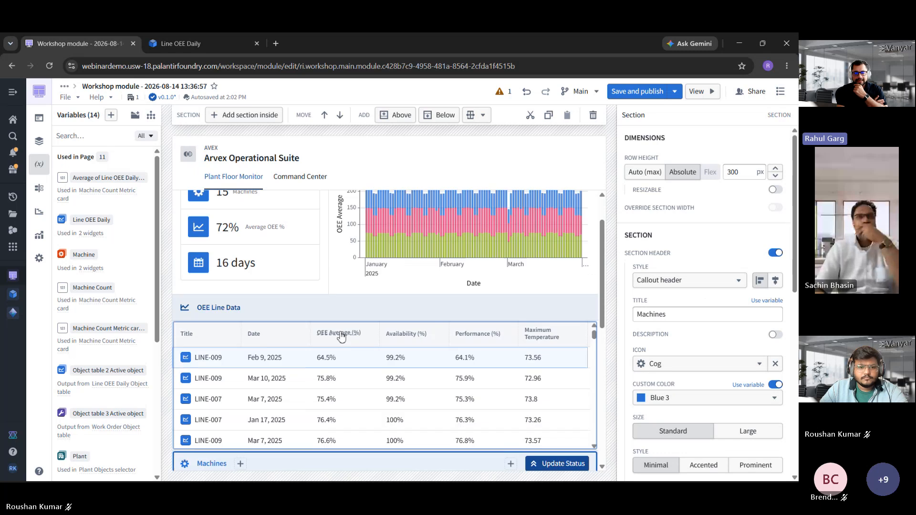
{"action": "scroll", "coordinate": [371, 317], "scroll_direction": "up", "scroll_amount": 1}
{"action": "left_click", "coordinate": [277, 268]}
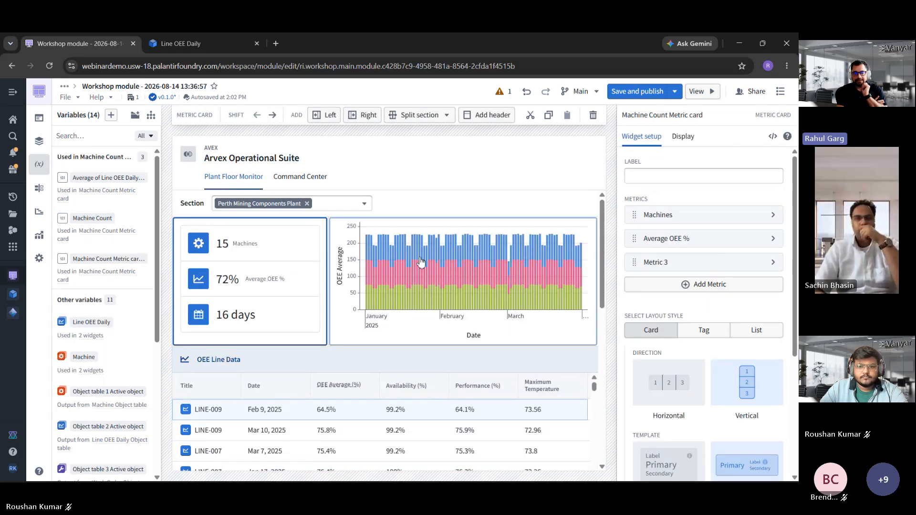
{"action": "scroll", "coordinate": [297, 332], "scroll_direction": "down", "scroll_amount": 5}
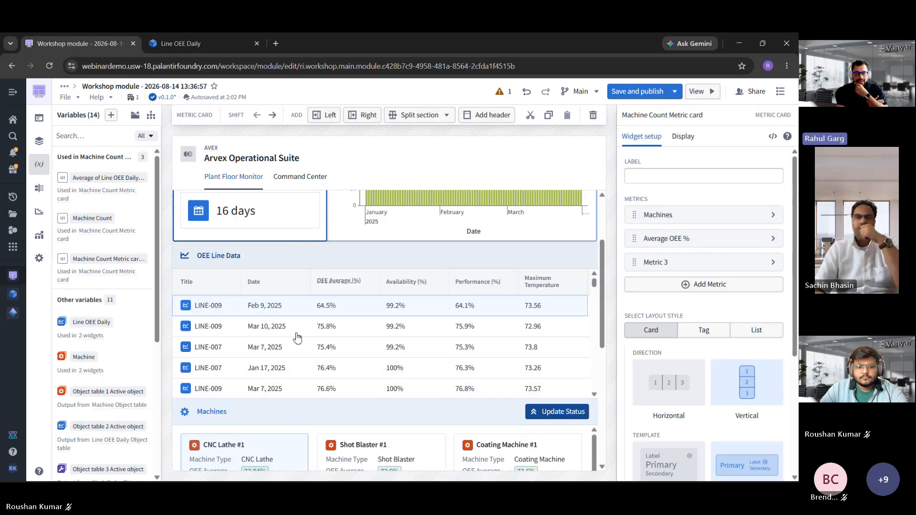
{"action": "scroll", "coordinate": [313, 300], "scroll_direction": "up", "scroll_amount": 4}
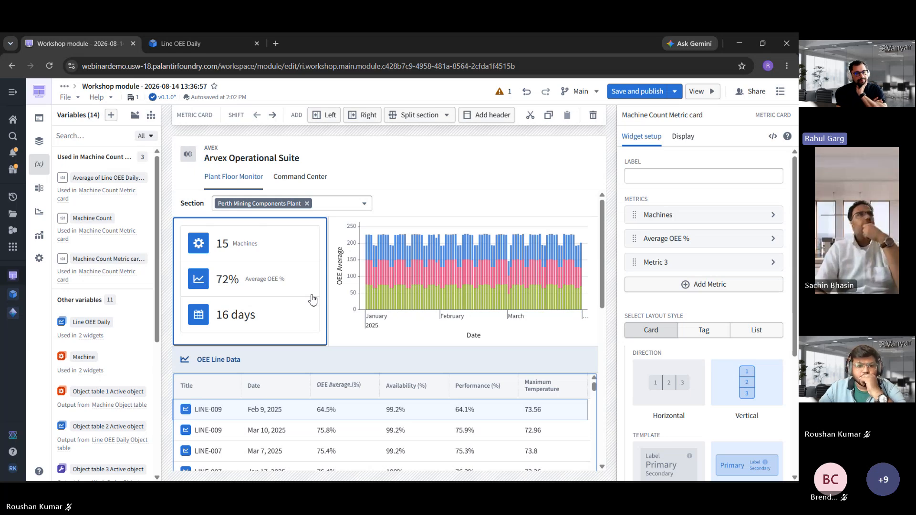
{"action": "scroll", "coordinate": [315, 344], "scroll_direction": "down", "scroll_amount": 2}
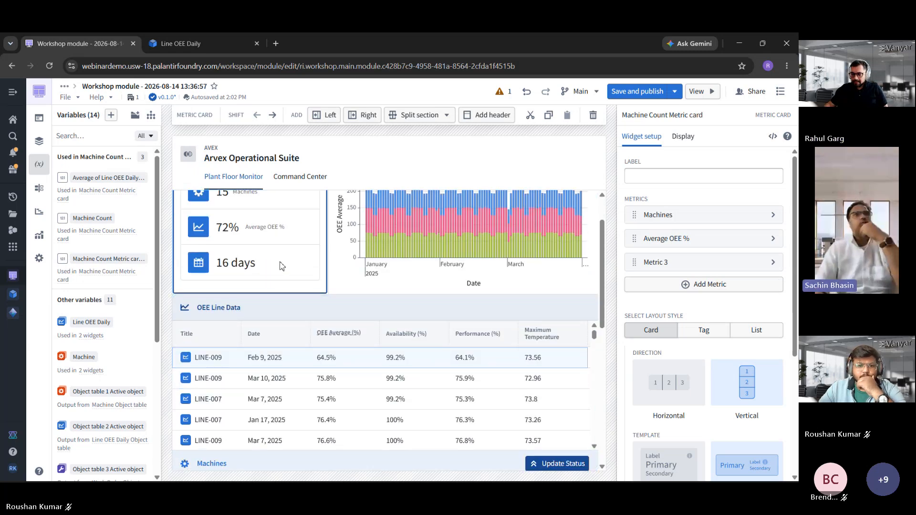
{"action": "left_click", "coordinate": [710, 284]}
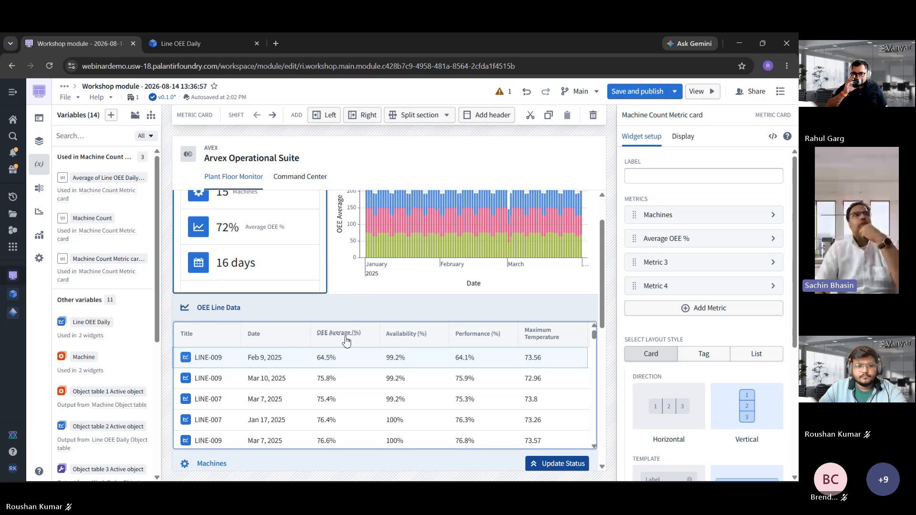
{"action": "scroll", "coordinate": [231, 275], "scroll_direction": "up", "scroll_amount": 2}
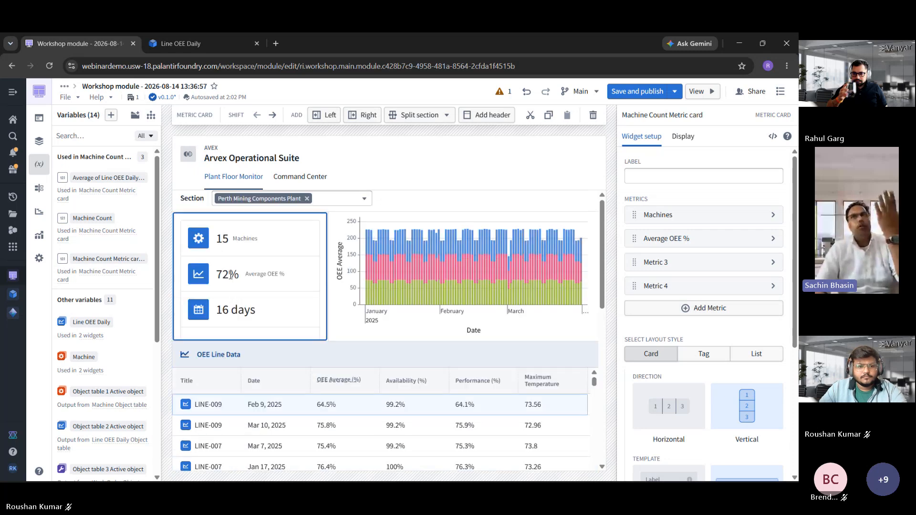
Label the fourth metric Open Work Orders and give it the Wrench icon
{"action": "left_click", "coordinate": [702, 294]}
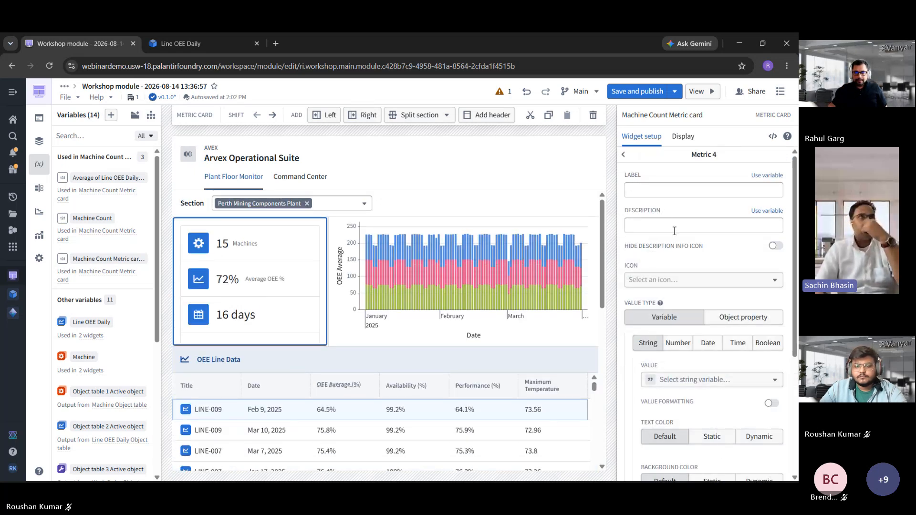
{"action": "left_click", "coordinate": [673, 191]}
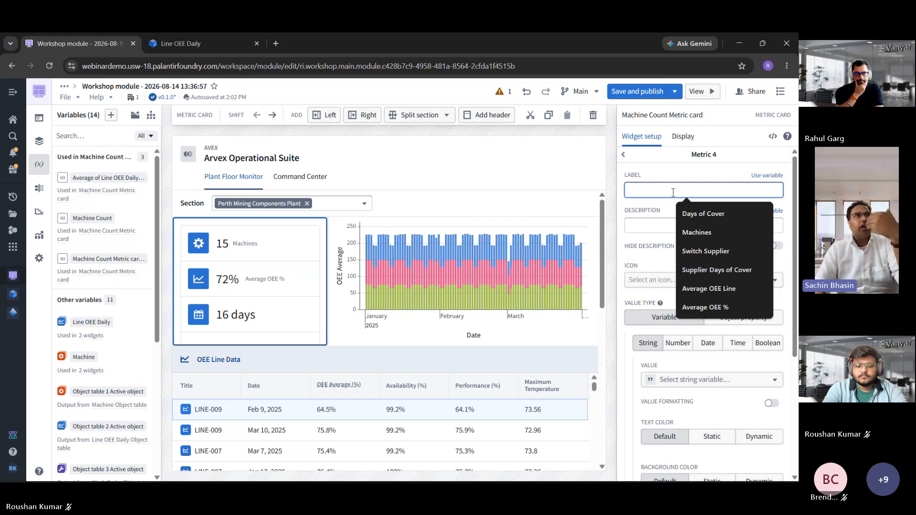
{"action": "type", "text": "Open Work Orders"}
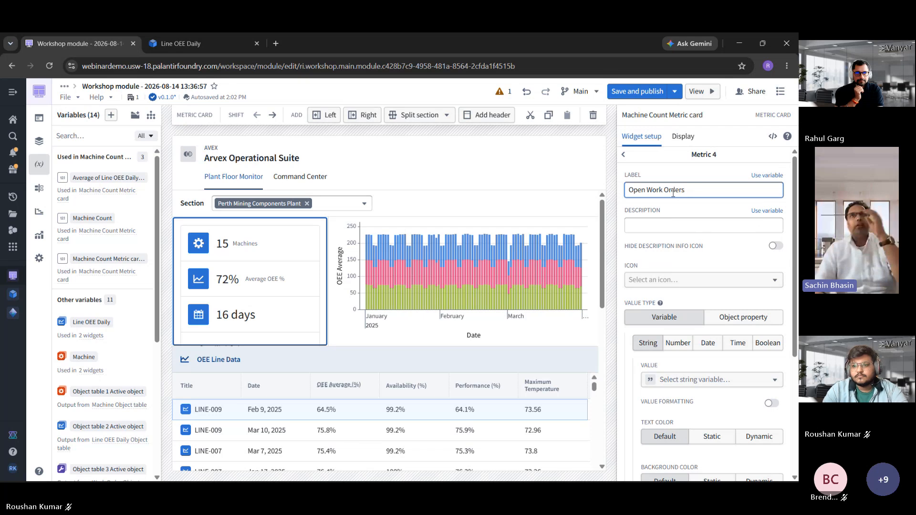
{"action": "left_click", "coordinate": [691, 280]}
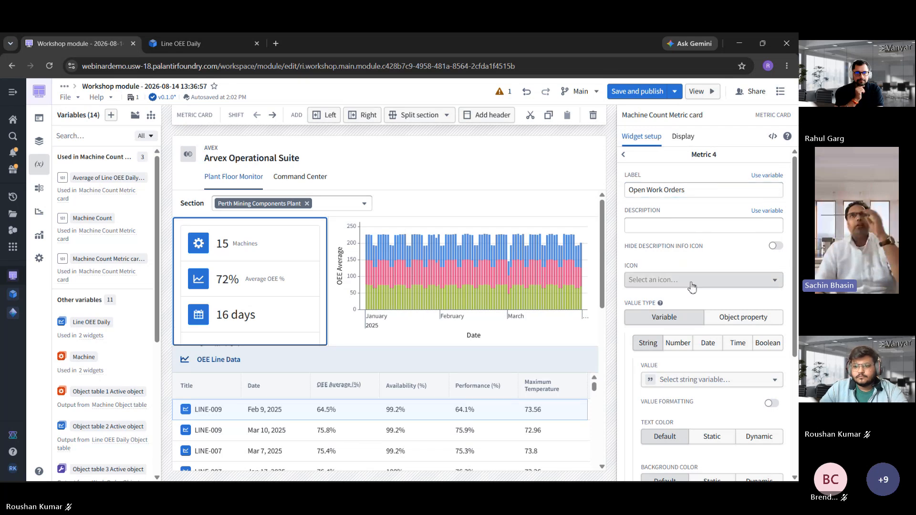
{"action": "type", "text": "wren"}
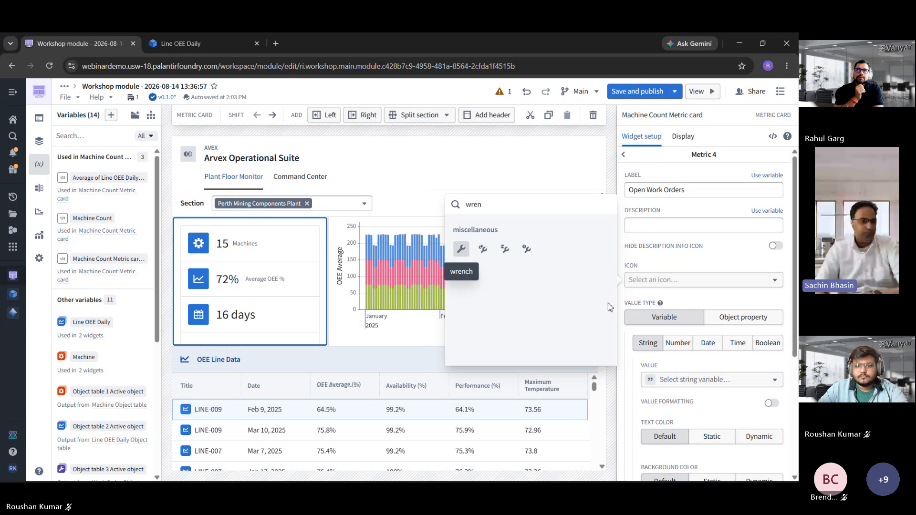
{"action": "left_click", "coordinate": [461, 249]}
Set the Open Work Orders metric's value type to Number and create a new object set aggregation variable for it
{"action": "scroll", "coordinate": [737, 302], "scroll_direction": "down", "scroll_amount": 1}
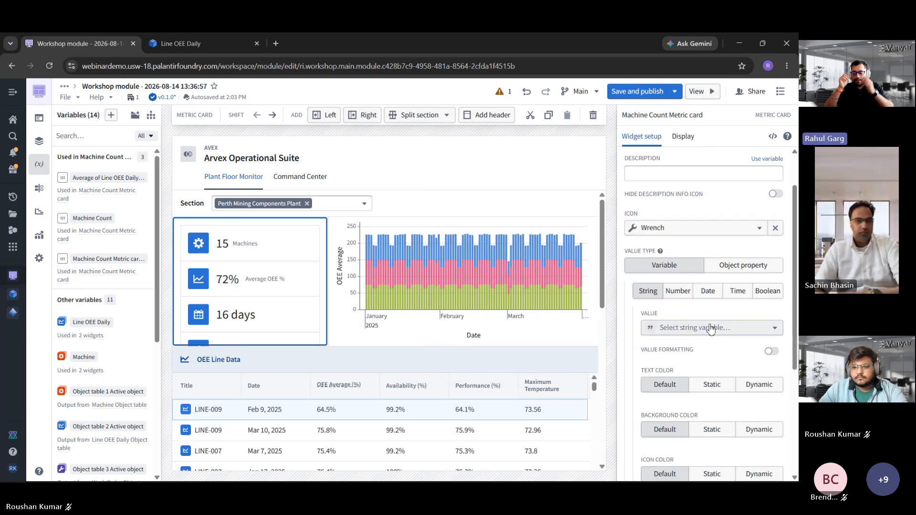
{"action": "left_click", "coordinate": [710, 328]}
{"action": "left_click", "coordinate": [696, 317]}
{"action": "left_click", "coordinate": [678, 290]}
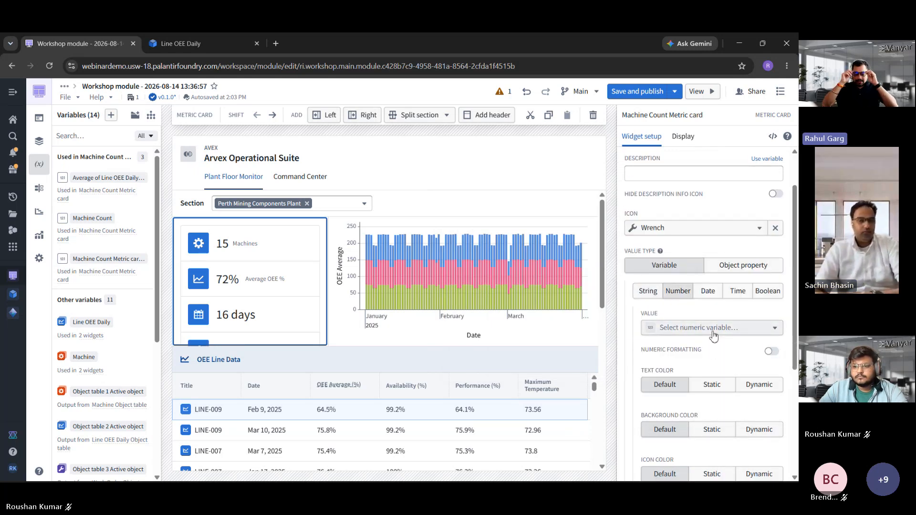
{"action": "left_click", "coordinate": [711, 328]}
{"action": "mouse_move", "coordinate": [715, 371]}
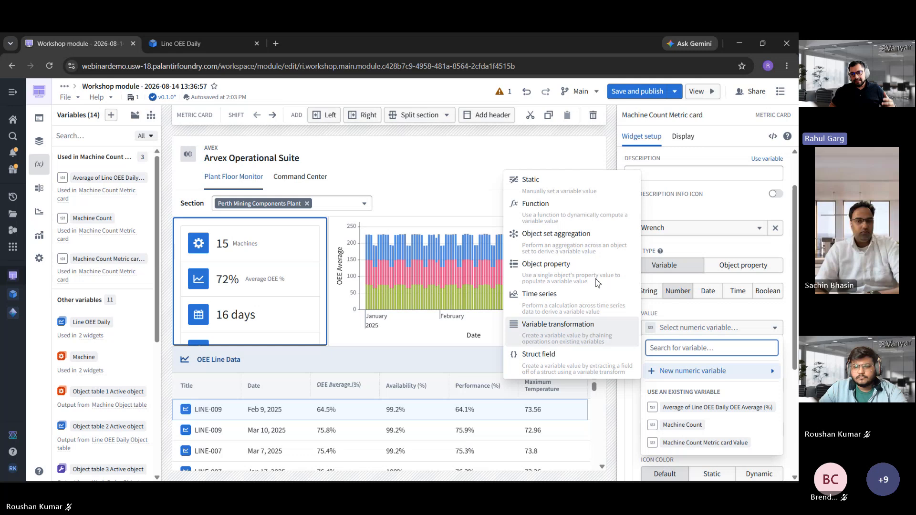
{"action": "left_click", "coordinate": [597, 251]}
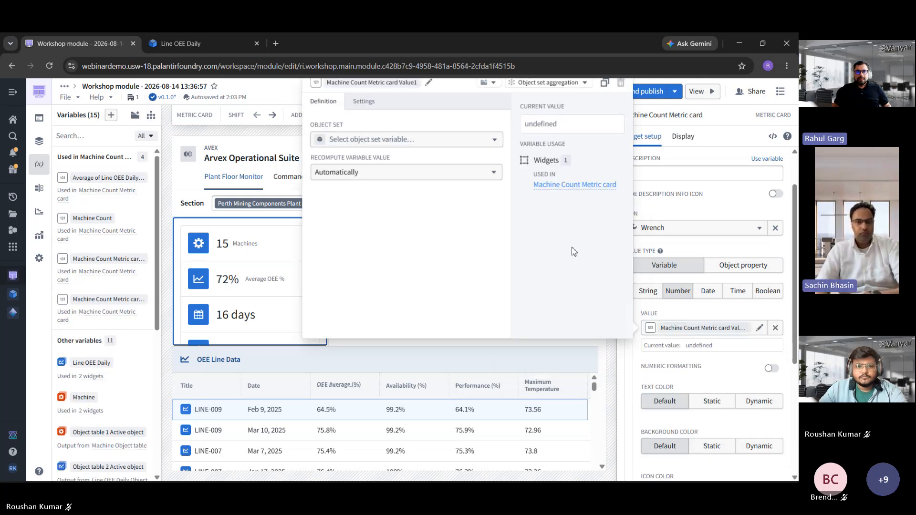
Define the new aggregation variable as the Count of the Work Order object set
{"action": "left_click", "coordinate": [410, 138]}
{"action": "scroll", "coordinate": [415, 229], "scroll_direction": "down", "scroll_amount": 3}
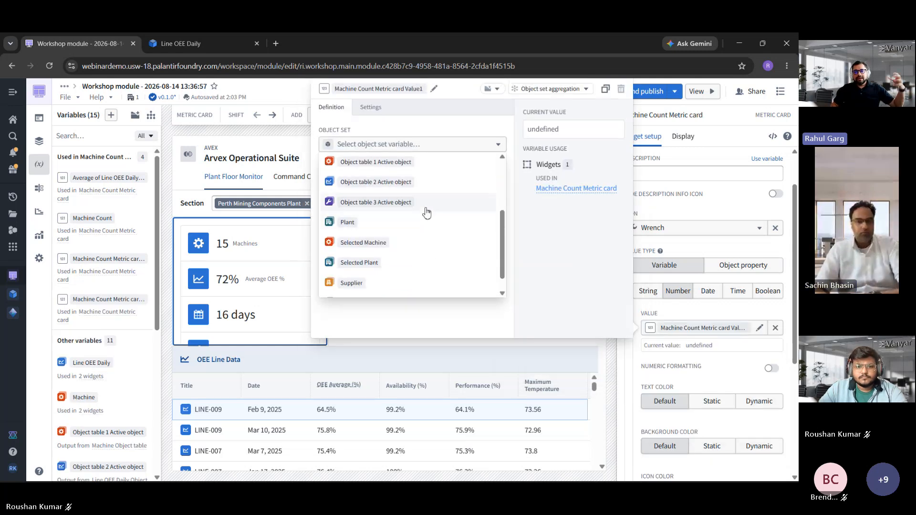
{"action": "scroll", "coordinate": [427, 229], "scroll_direction": "down", "scroll_amount": 1}
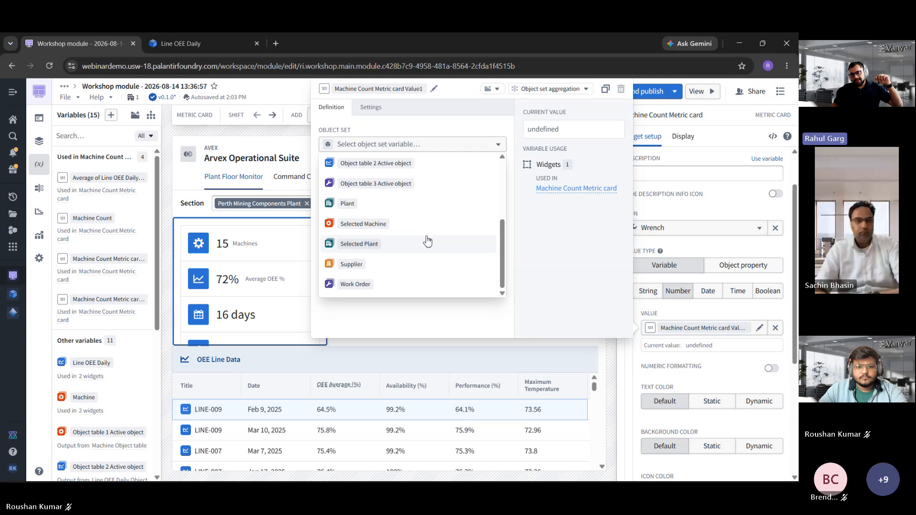
{"action": "left_click", "coordinate": [419, 285]}
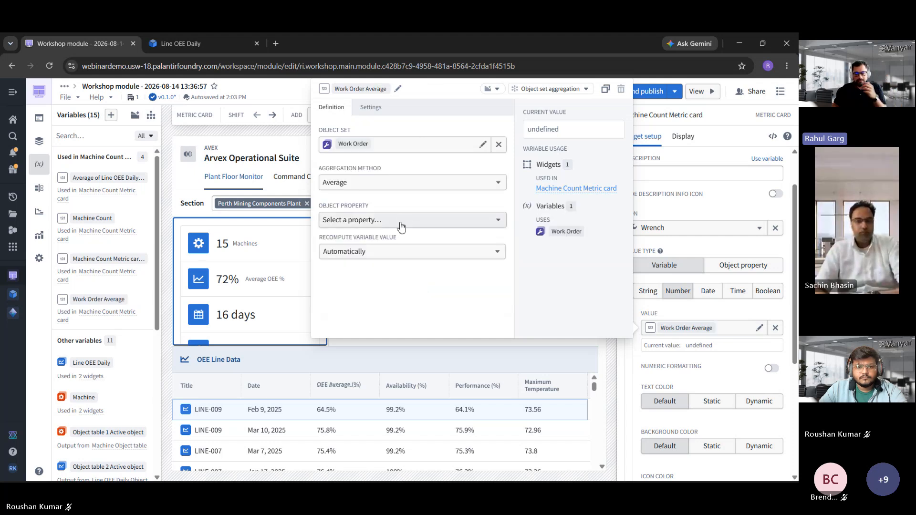
{"action": "left_click", "coordinate": [407, 184]}
{"action": "left_click", "coordinate": [371, 204]}
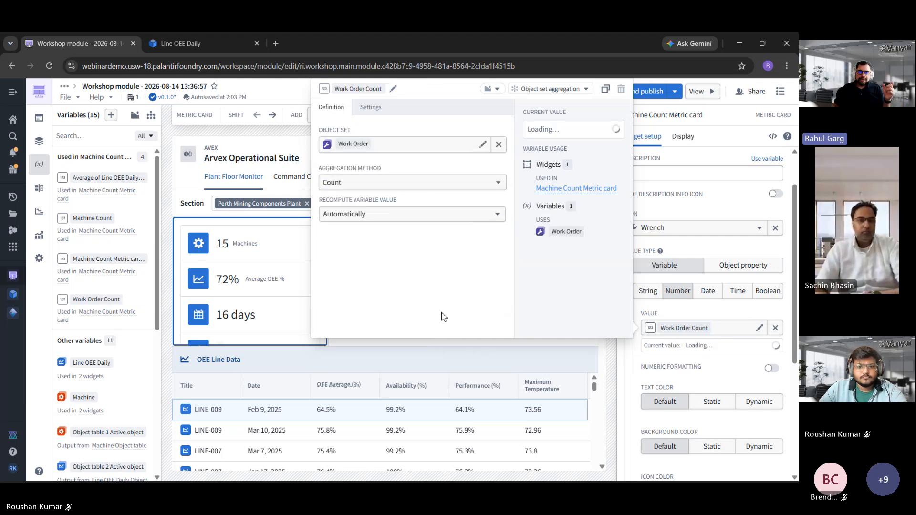
{"action": "scroll", "coordinate": [273, 286], "scroll_direction": "down", "scroll_amount": 2}
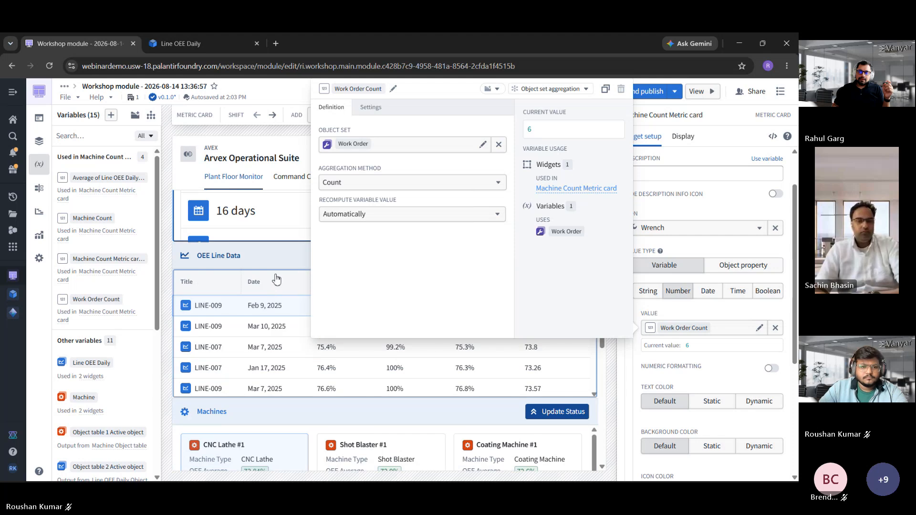
{"action": "scroll", "coordinate": [270, 229], "scroll_direction": "up", "scroll_amount": 2}
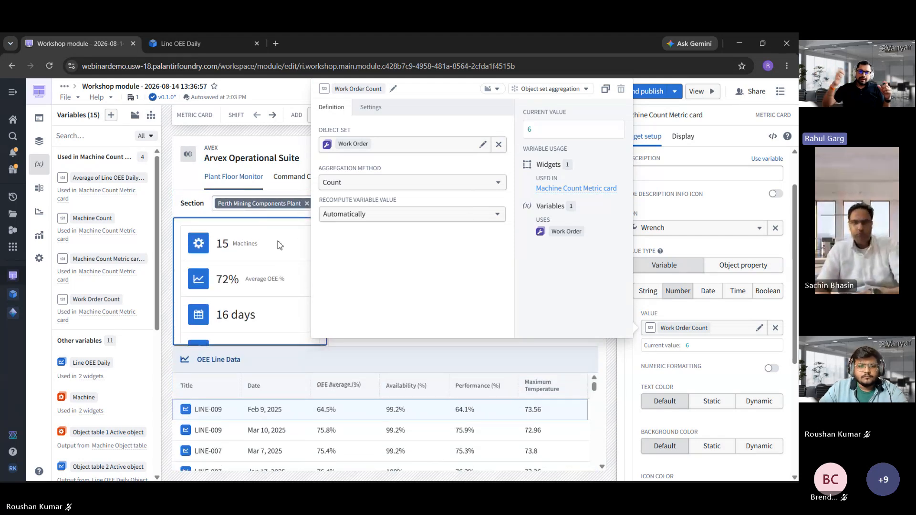
{"action": "left_click", "coordinate": [279, 245]}
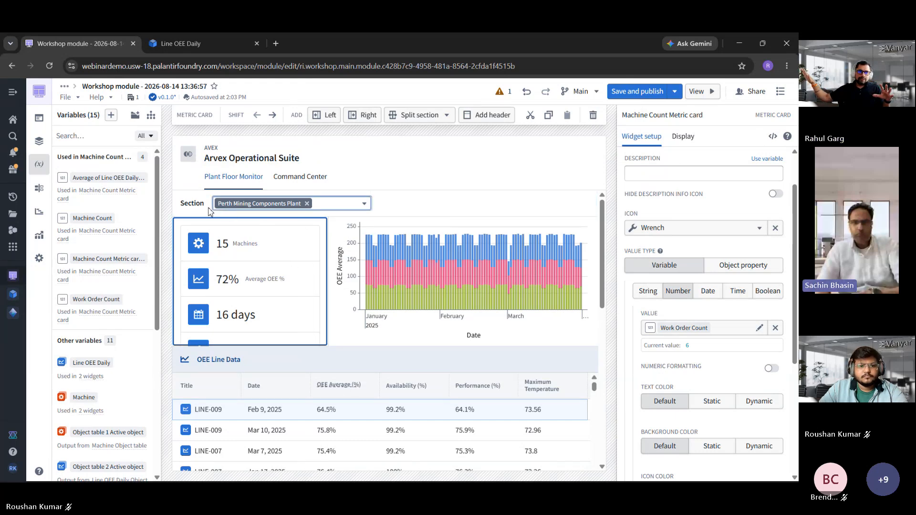
Retitle the section holding the metric card and OEE chart as Select Plant
{"action": "left_click", "coordinate": [270, 219]}
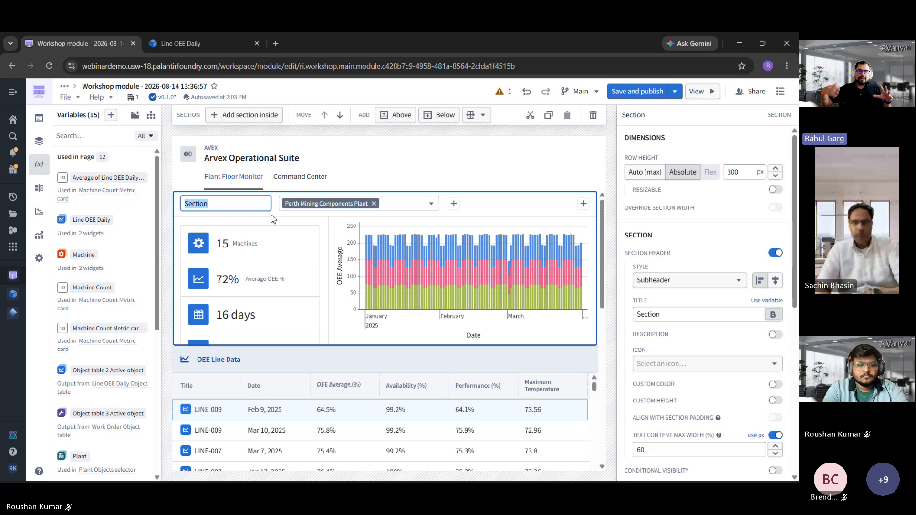
{"action": "type", "text": "Sele"}
{"action": "type", "text": "t"}
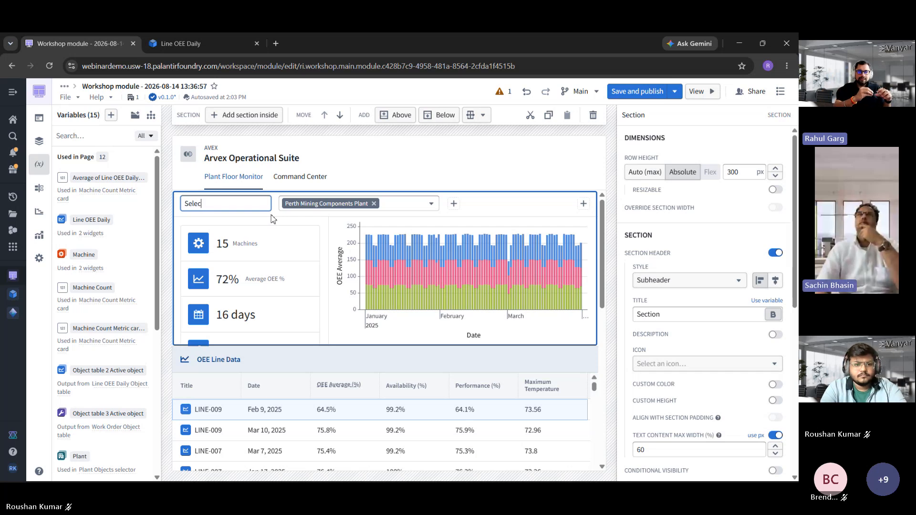
{"action": "type", "text": "t Plant"}
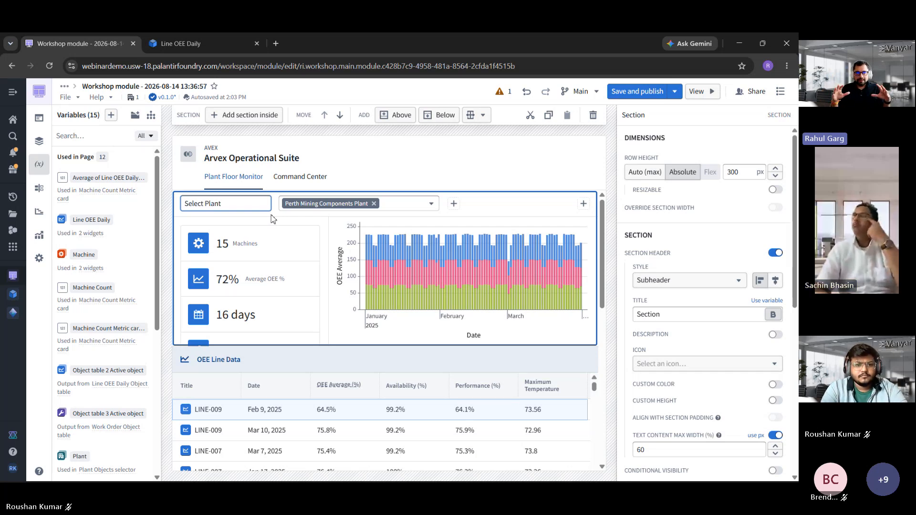
{"action": "key", "text": "Return"}
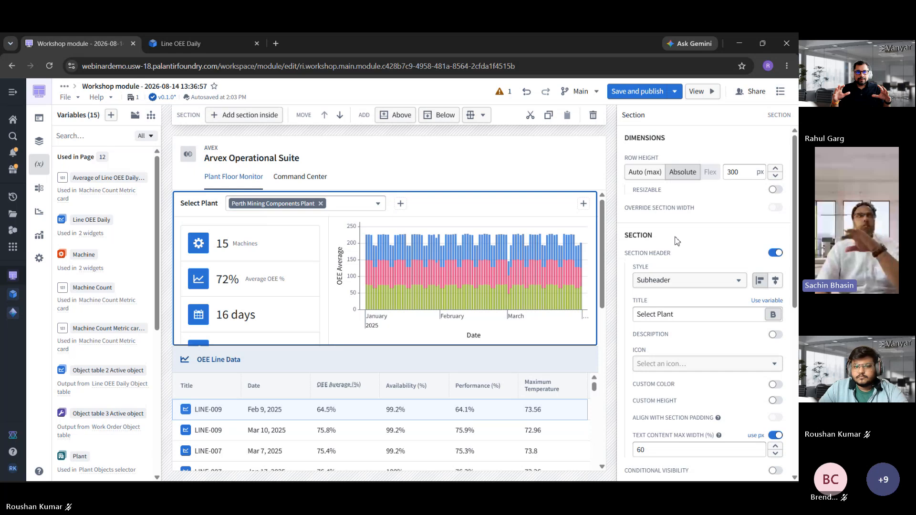
Give the Select Plant section the Callout header style and an Auto (max) row height
{"action": "scroll", "coordinate": [711, 272], "scroll_direction": "down", "scroll_amount": 1}
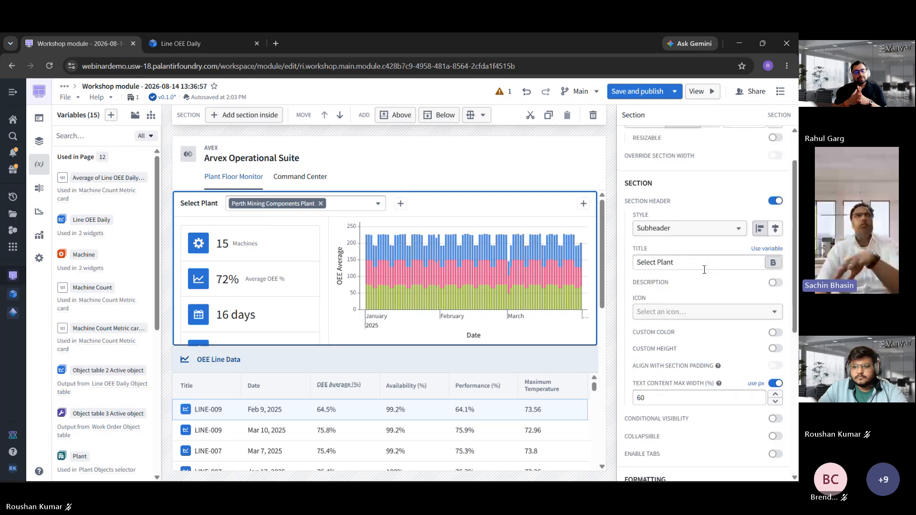
{"action": "left_click", "coordinate": [687, 229]}
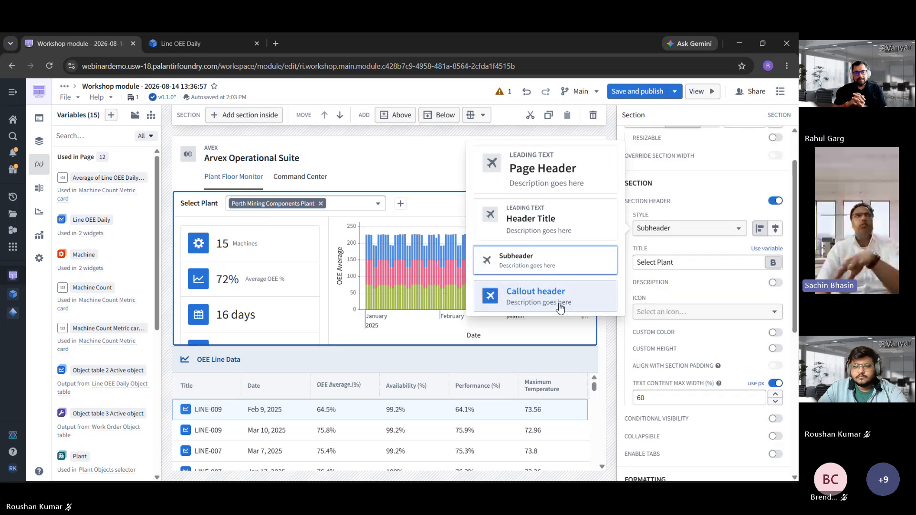
{"action": "key", "text": "Return"}
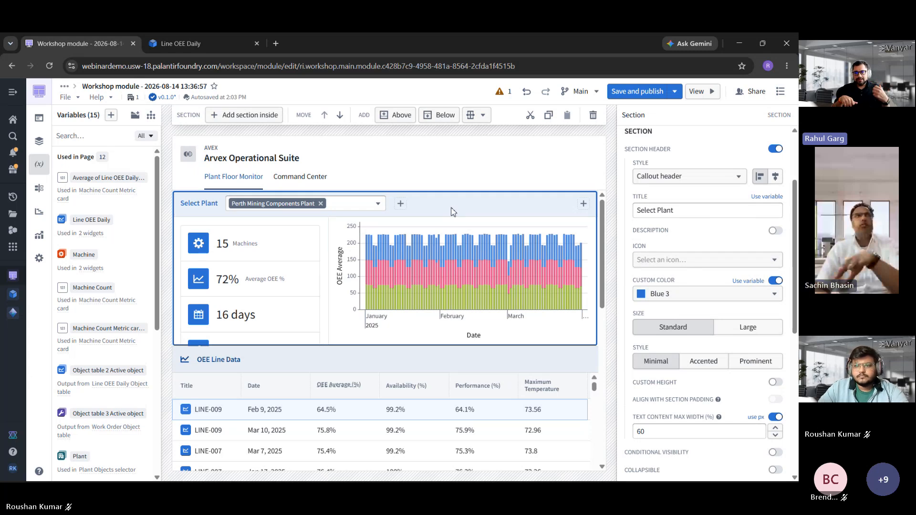
{"action": "scroll", "coordinate": [696, 193], "scroll_direction": "up", "scroll_amount": 3}
{"action": "left_click", "coordinate": [644, 172]}
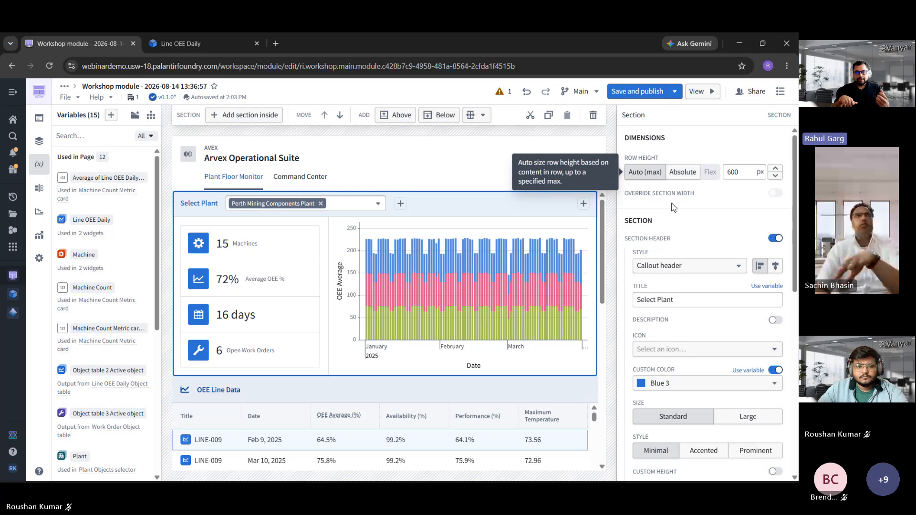
Make the OEE Line Data section collapsible and initially closed
{"action": "scroll", "coordinate": [310, 353], "scroll_direction": "down", "scroll_amount": 3}
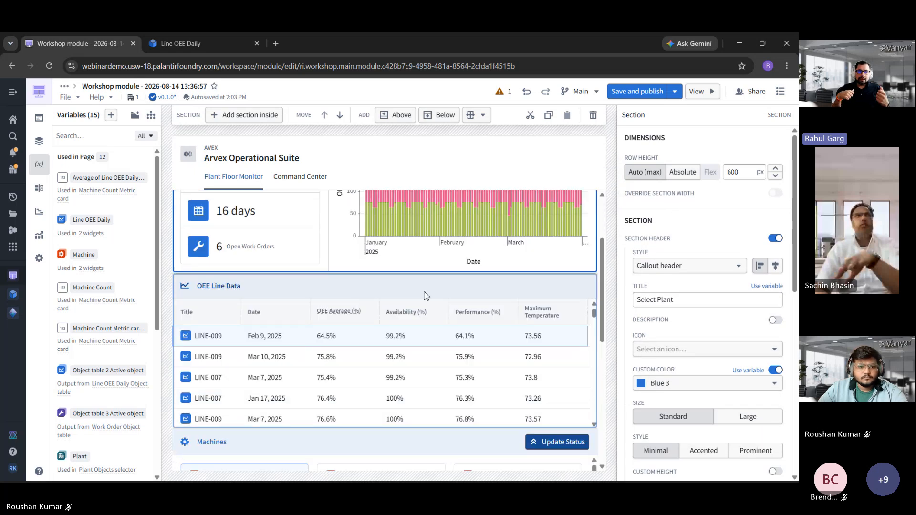
{"action": "left_click", "coordinate": [426, 296]}
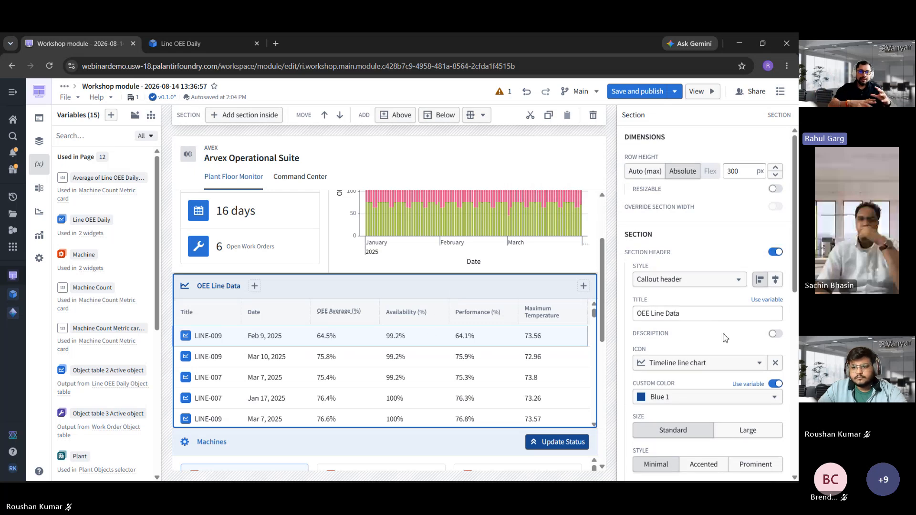
{"action": "scroll", "coordinate": [726, 337], "scroll_direction": "down", "scroll_amount": 5}
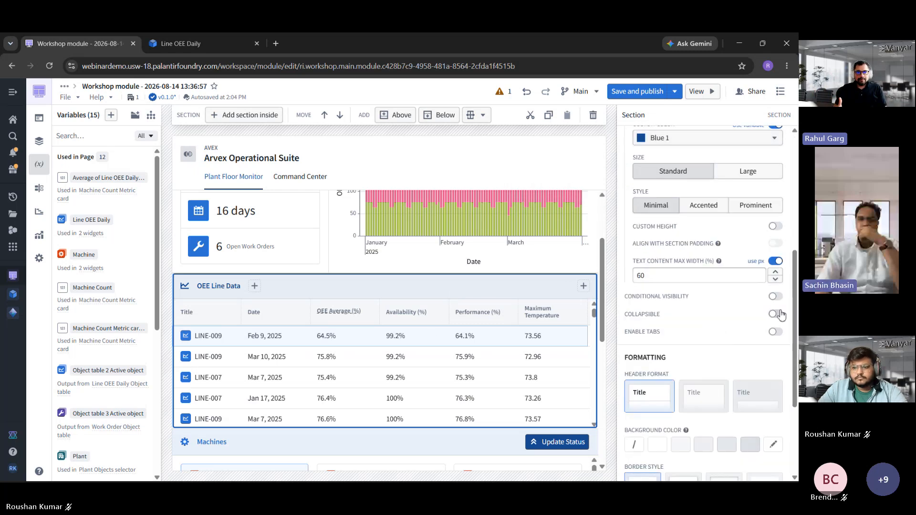
{"action": "left_click", "coordinate": [775, 314]}
{"action": "left_click", "coordinate": [682, 332]}
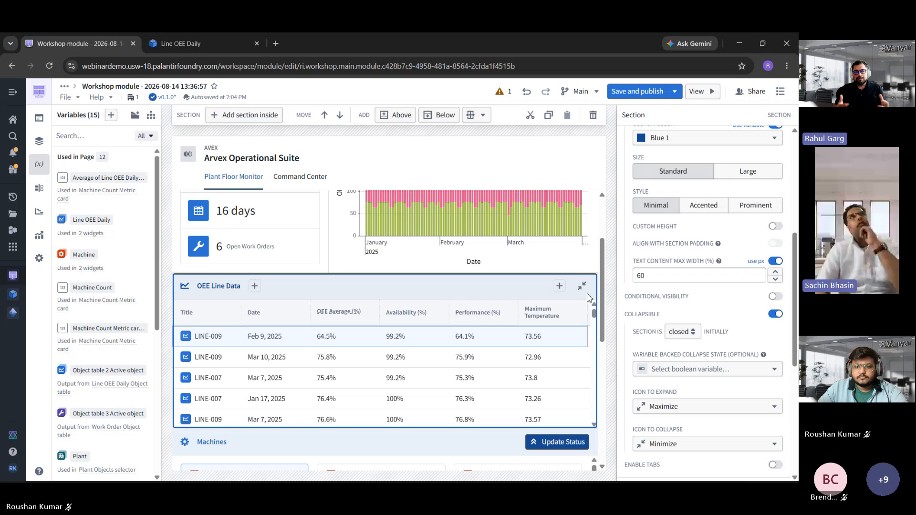
{"action": "left_click", "coordinate": [683, 355]}
{"action": "scroll", "coordinate": [332, 321], "scroll_direction": "up", "scroll_amount": 1}
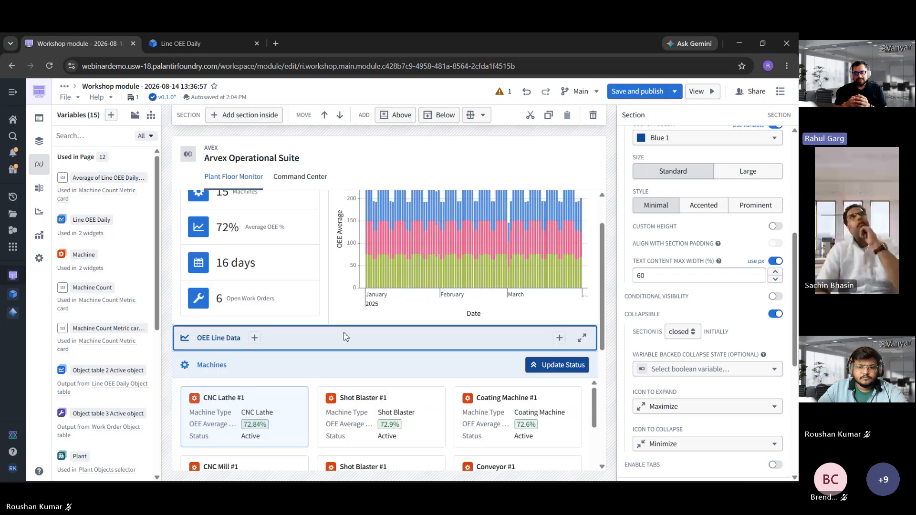
Move the Update Status button group from the Machines header to the Open Work Orders section header
{"action": "scroll", "coordinate": [346, 338], "scroll_direction": "down", "scroll_amount": 5}
{"action": "scroll", "coordinate": [351, 345], "scroll_direction": "up", "scroll_amount": 3}
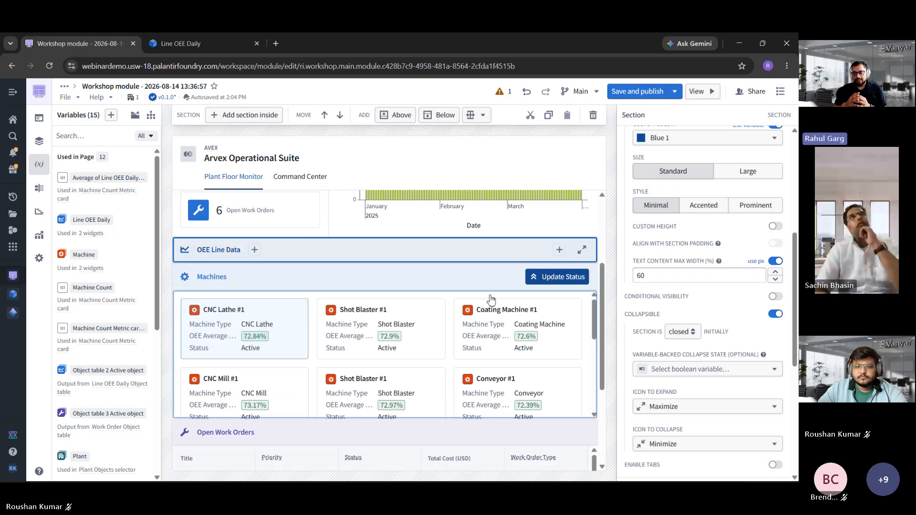
{"action": "left_click", "coordinate": [539, 277]}
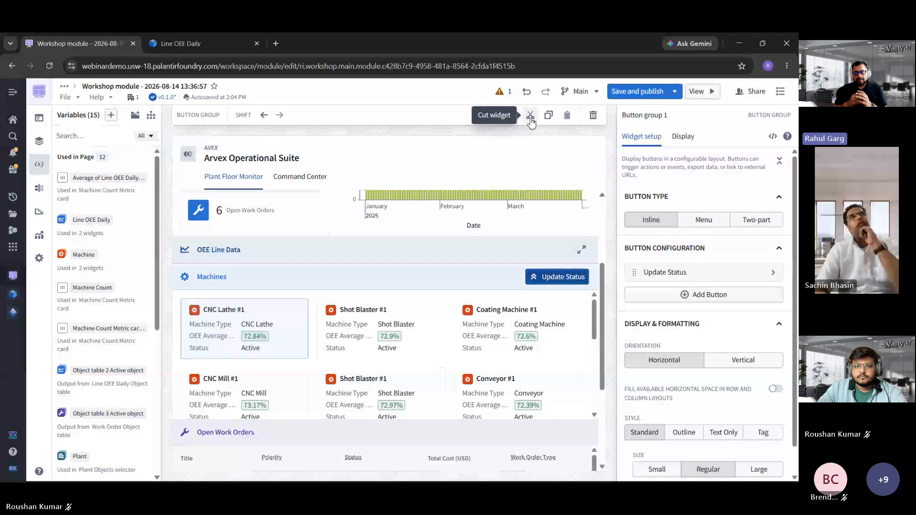
{"action": "key", "text": "Escape"}
{"action": "scroll", "coordinate": [565, 338], "scroll_direction": "down", "scroll_amount": 2}
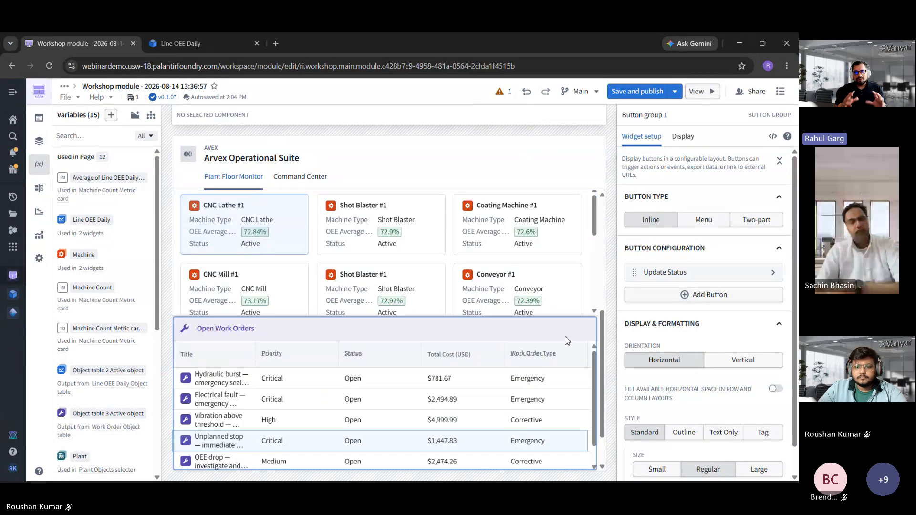
{"action": "left_click", "coordinate": [578, 332]}
{"action": "left_click", "coordinate": [583, 328]}
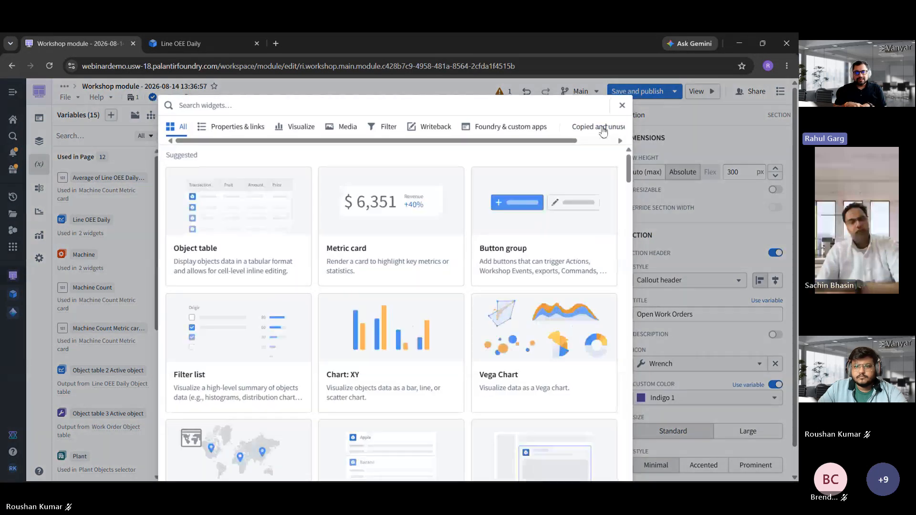
{"action": "left_click", "coordinate": [603, 131]}
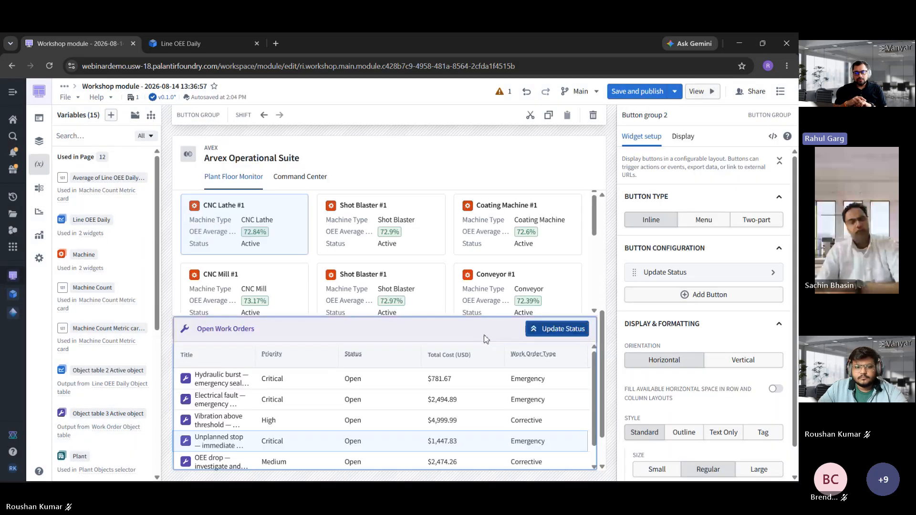
{"action": "left_click", "coordinate": [480, 334]}
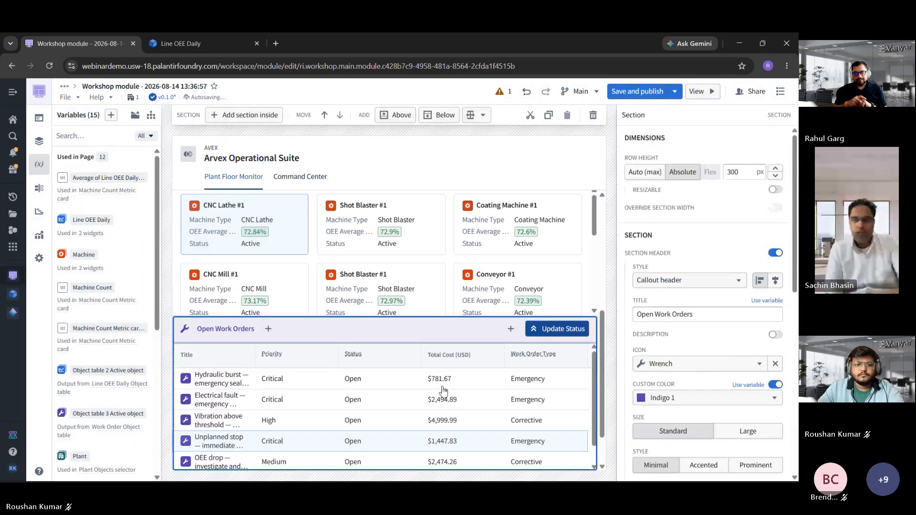
Set the interactive metric option of the Open Work Orders metric to Event
{"action": "scroll", "coordinate": [436, 400], "scroll_direction": "up", "scroll_amount": 2}
{"action": "scroll", "coordinate": [436, 400], "scroll_direction": "up", "scroll_amount": 3}
{"action": "left_click", "coordinate": [250, 296]}
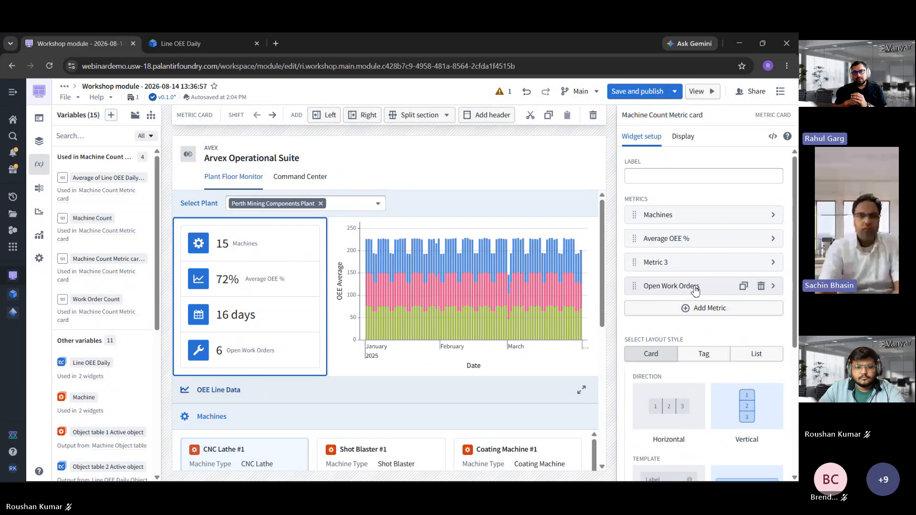
{"action": "left_click", "coordinate": [695, 288]}
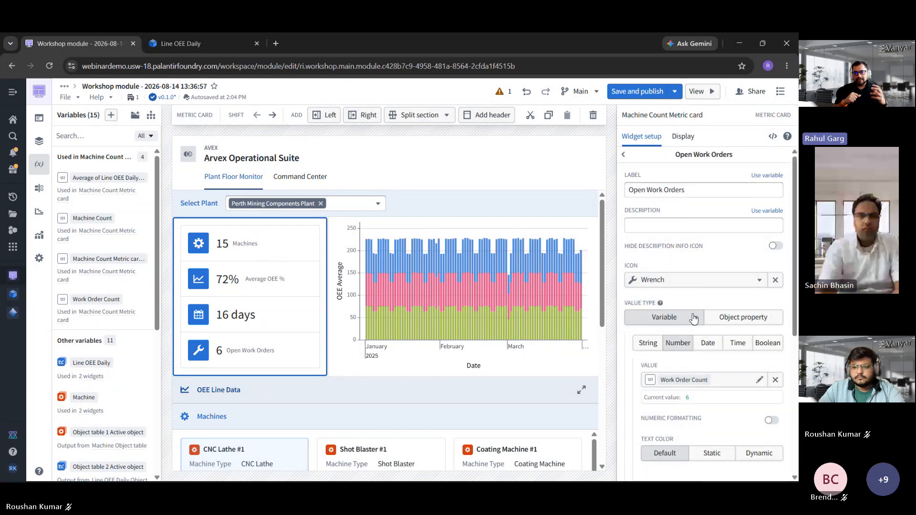
{"action": "scroll", "coordinate": [697, 377], "scroll_direction": "down", "scroll_amount": 3}
{"action": "scroll", "coordinate": [699, 378], "scroll_direction": "down", "scroll_amount": 2}
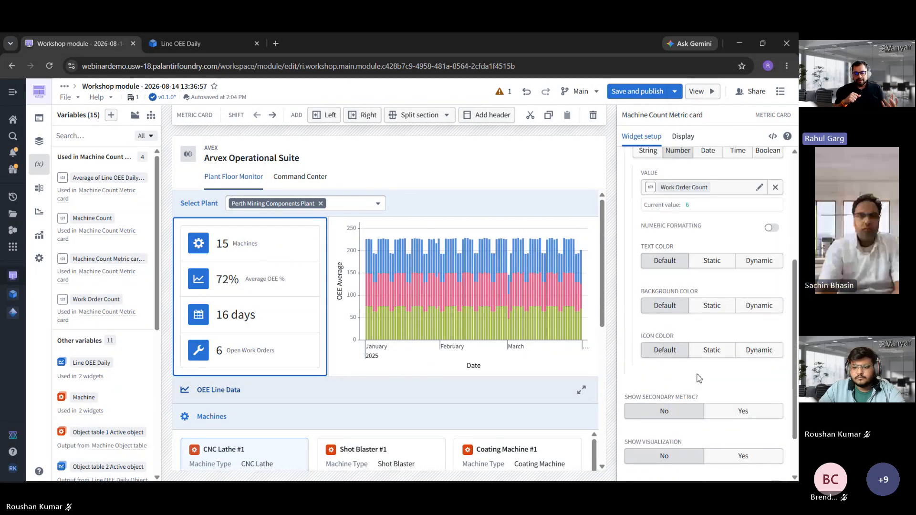
{"action": "left_click", "coordinate": [698, 456]}
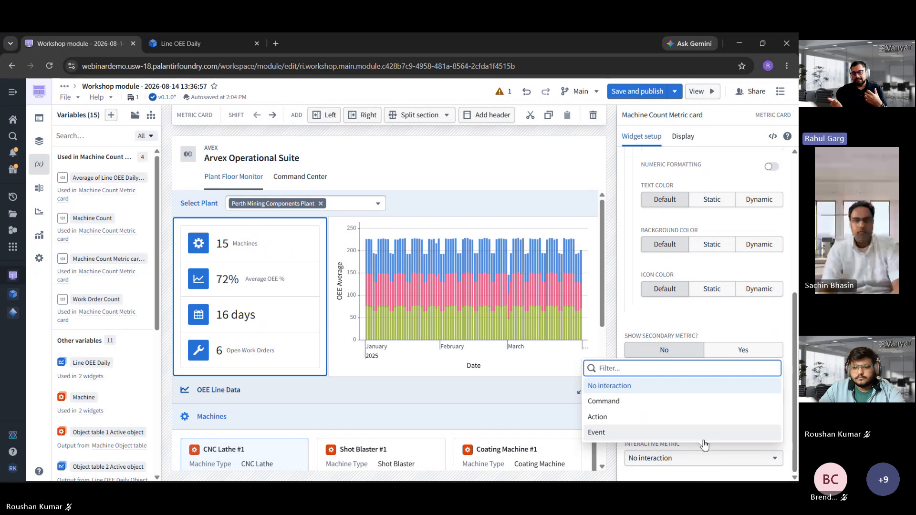
{"action": "left_click", "coordinate": [639, 432]}
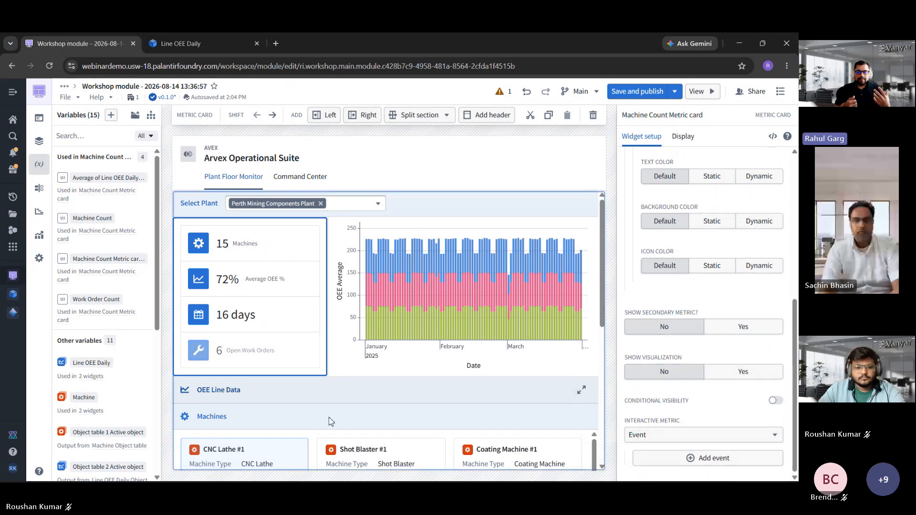
Rename the section component containing the OEE Line Data table to oee section
{"action": "left_click", "coordinate": [458, 390]}
{"action": "left_click", "coordinate": [640, 115]}
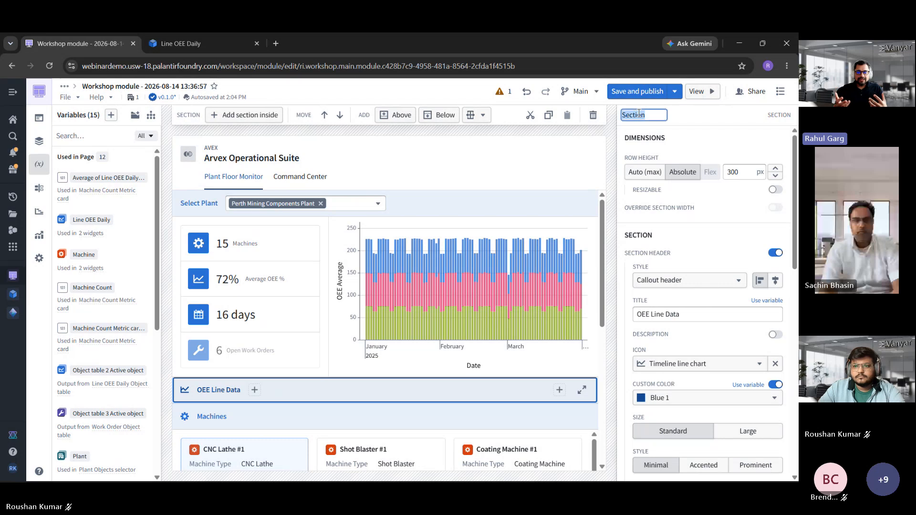
{"action": "type", "text": "oee sections"}
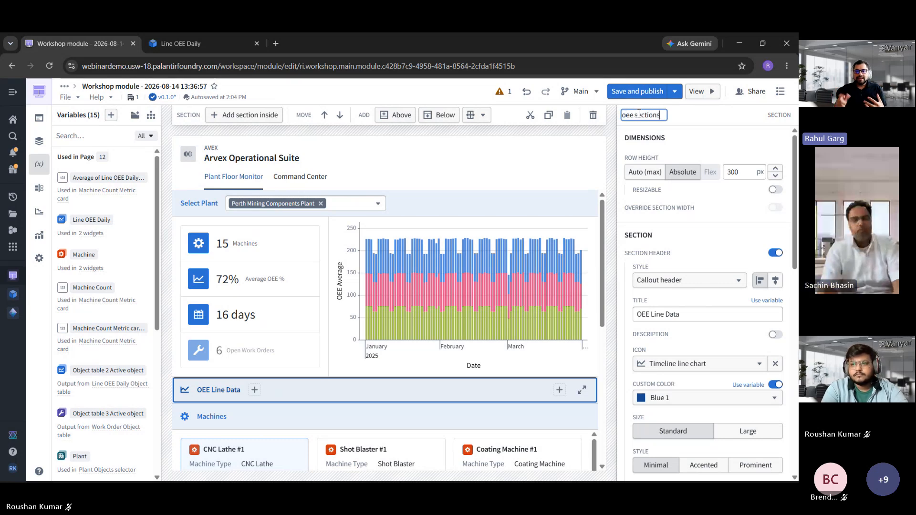
{"action": "key", "text": "BackSpace"}
{"action": "key", "text": "Return"}
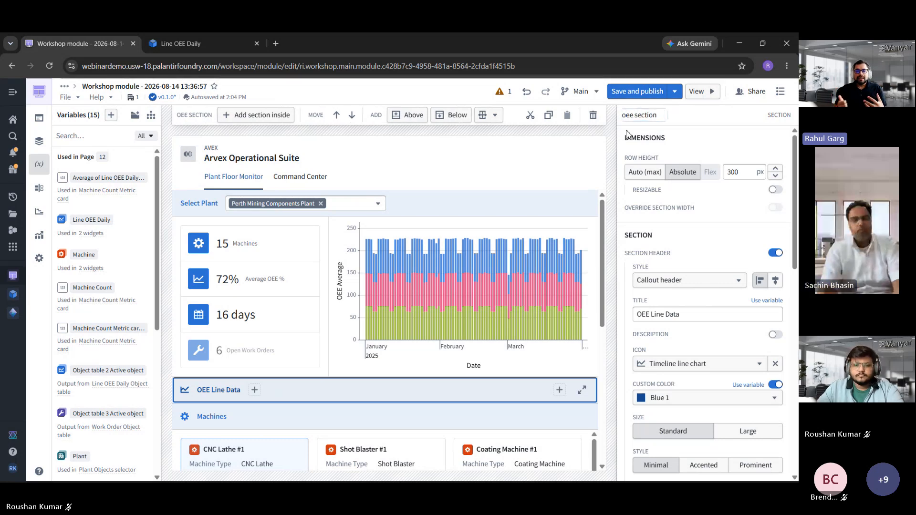
Add the Expand oee section event to the Open Work Orders metric and return to the card's metric list
{"action": "left_click", "coordinate": [236, 352]}
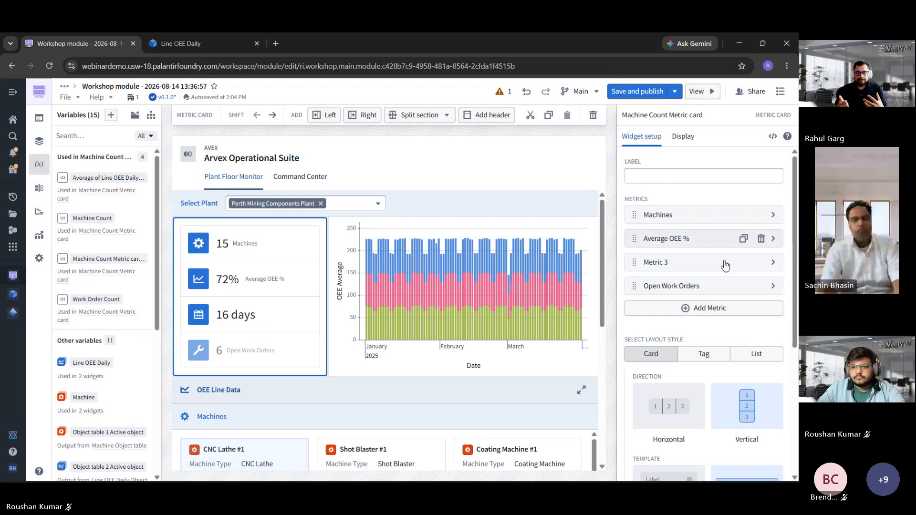
{"action": "scroll", "coordinate": [707, 377], "scroll_direction": "down", "scroll_amount": 5}
{"action": "scroll", "coordinate": [720, 388], "scroll_direction": "down", "scroll_amount": 1}
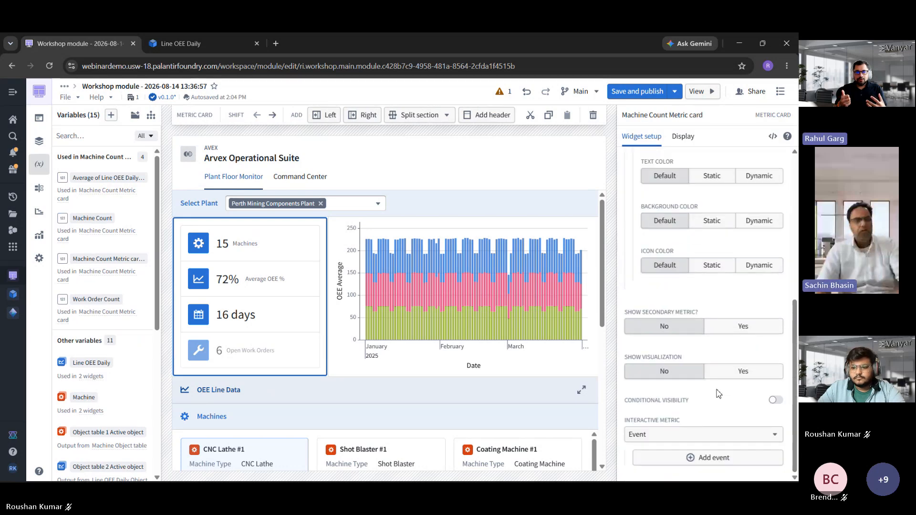
{"action": "left_click", "coordinate": [711, 435]}
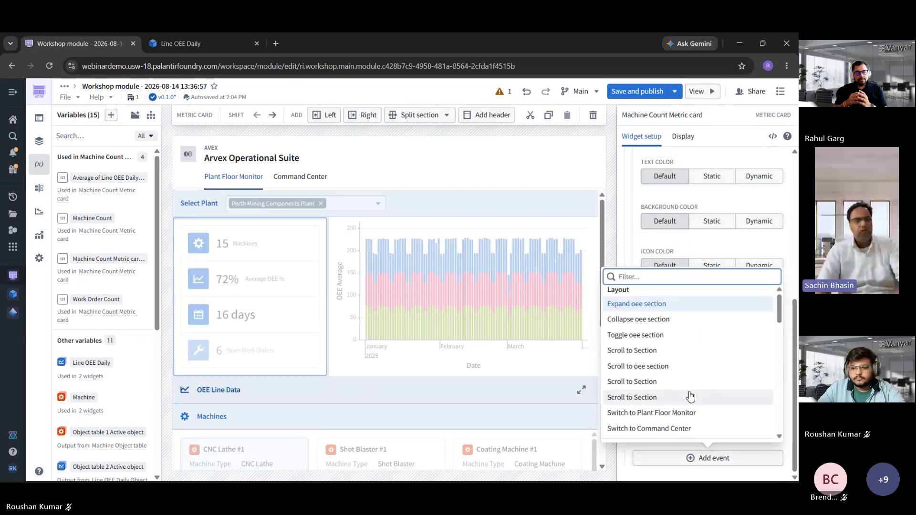
{"action": "scroll", "coordinate": [742, 389], "scroll_direction": "down", "scroll_amount": 1}
{"action": "scroll", "coordinate": [725, 377], "scroll_direction": "up", "scroll_amount": 1}
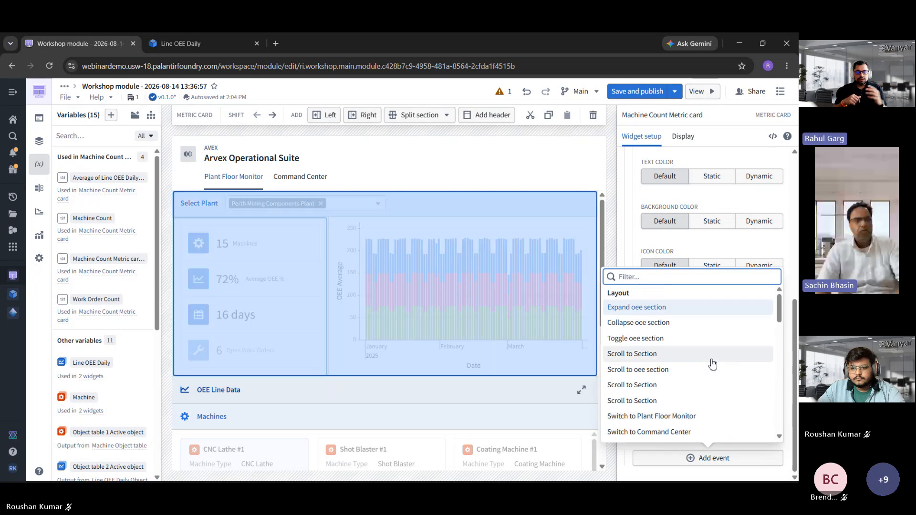
{"action": "left_click", "coordinate": [691, 309]}
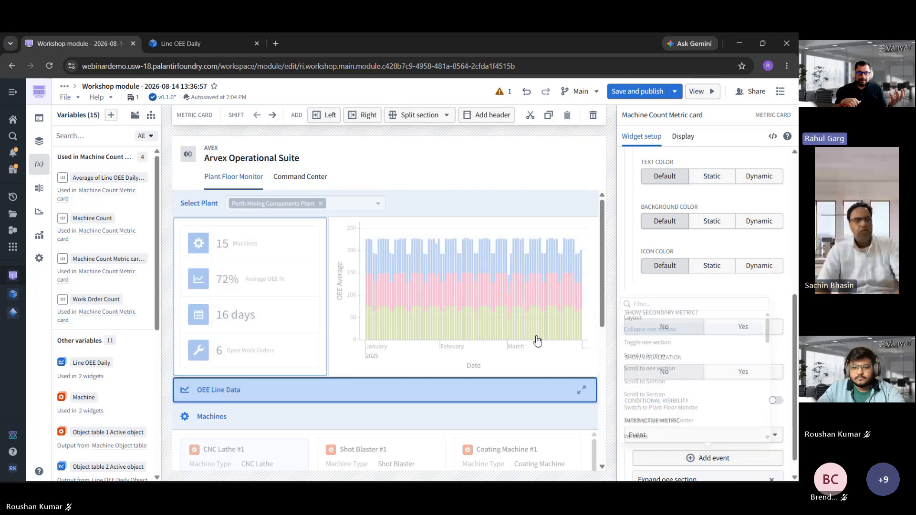
{"action": "scroll", "coordinate": [267, 408], "scroll_direction": "down", "scroll_amount": 1}
{"action": "scroll", "coordinate": [286, 403], "scroll_direction": "up", "scroll_amount": 1}
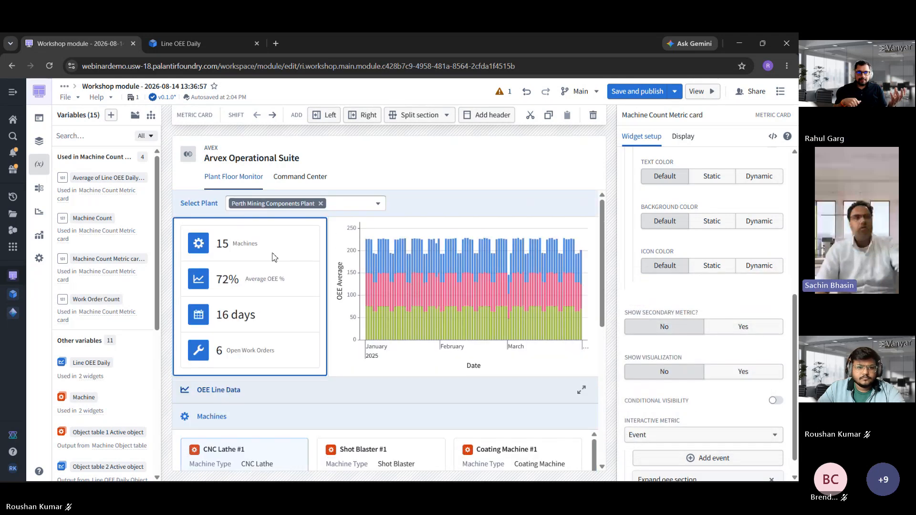
{"action": "scroll", "coordinate": [678, 186], "scroll_direction": "up", "scroll_amount": 3}
{"action": "scroll", "coordinate": [679, 186], "scroll_direction": "up", "scroll_amount": 3}
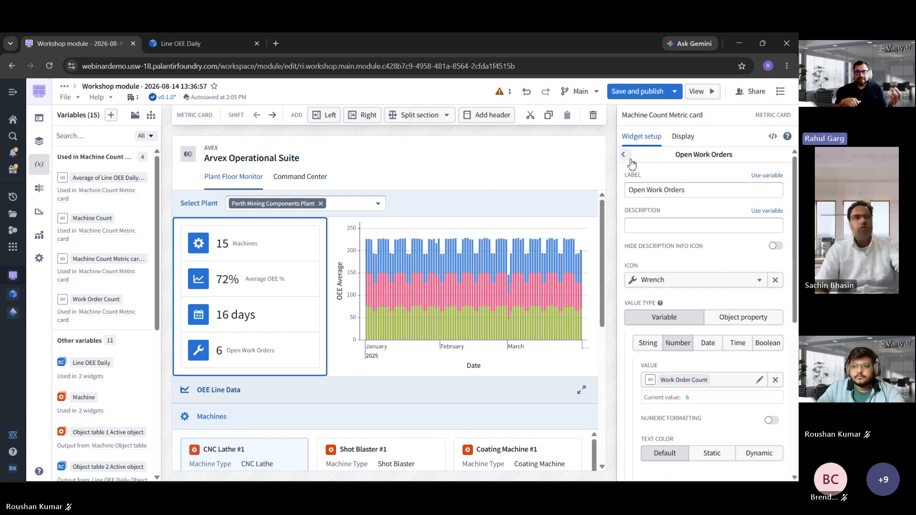
{"action": "left_click", "coordinate": [624, 154]}
{"action": "scroll", "coordinate": [706, 248], "scroll_direction": "up", "scroll_amount": 3}
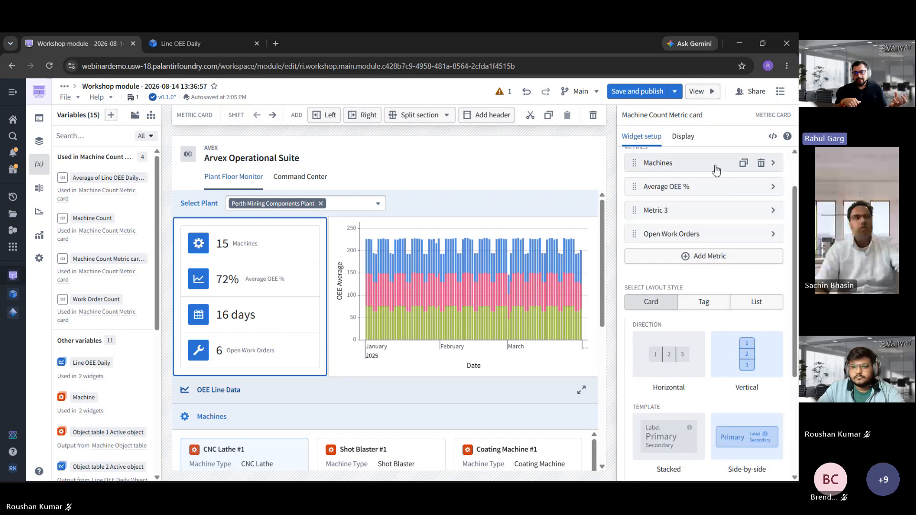
Set the interactive metric option of the Machines metric to Event and bring up the list of available events
{"action": "left_click", "coordinate": [692, 163]}
{"action": "scroll", "coordinate": [696, 343], "scroll_direction": "down", "scroll_amount": 5}
{"action": "left_click", "coordinate": [668, 458]}
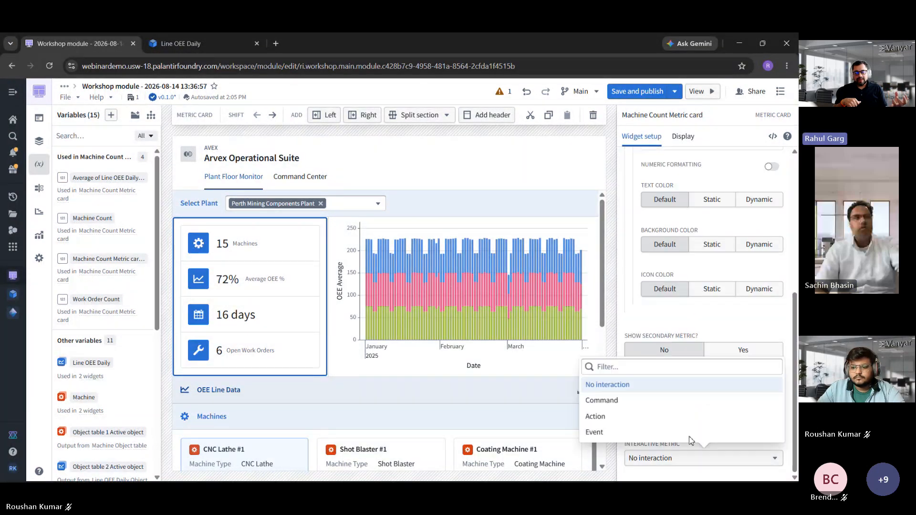
{"action": "left_click", "coordinate": [661, 433]}
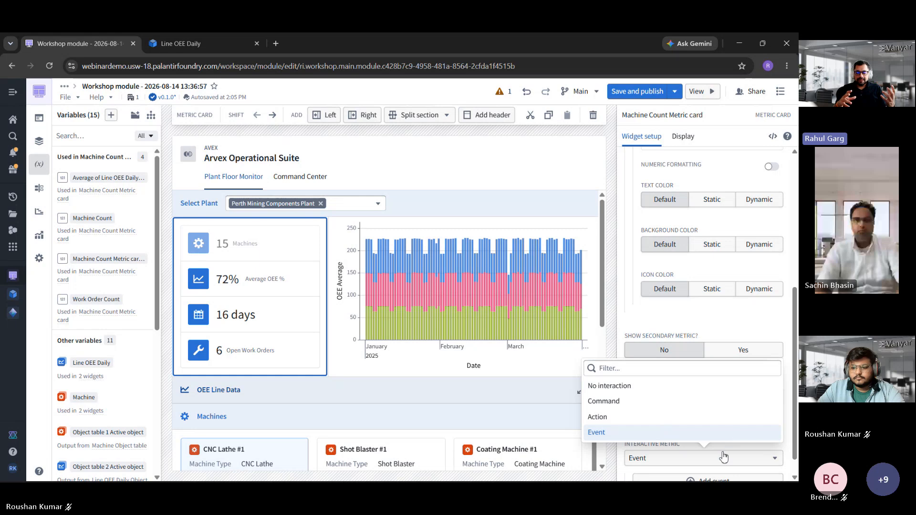
{"action": "left_click", "coordinate": [724, 457]}
{"action": "scroll", "coordinate": [711, 457], "scroll_direction": "down", "scroll_amount": 1}
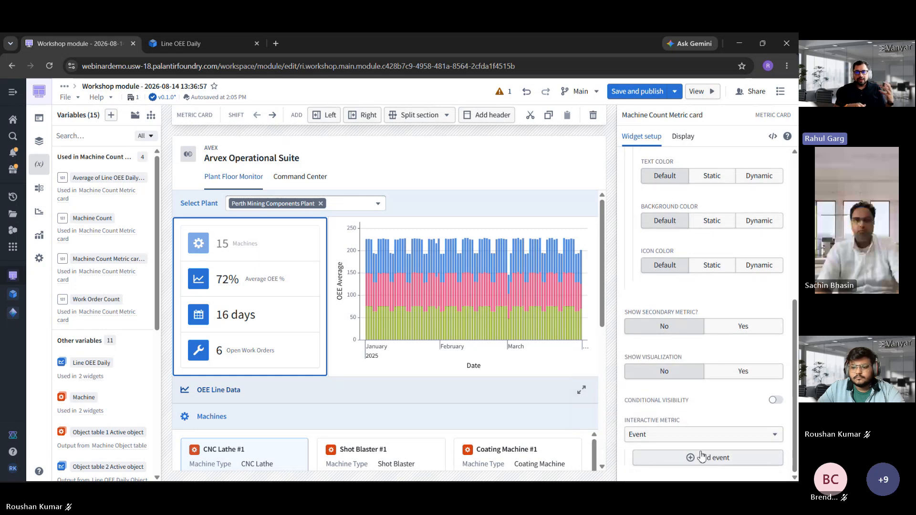
{"action": "left_click", "coordinate": [702, 457]}
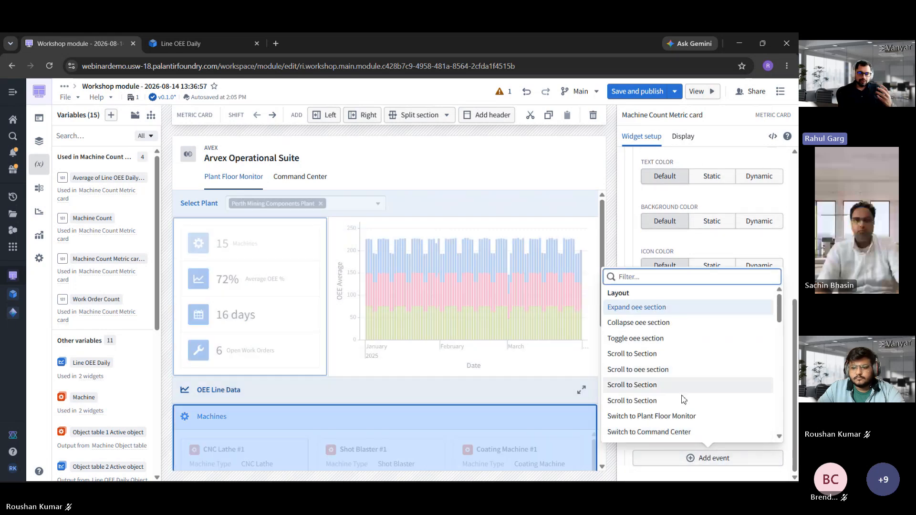
Rename the section component containing the Machines list to machine section
{"action": "left_click", "coordinate": [384, 414]}
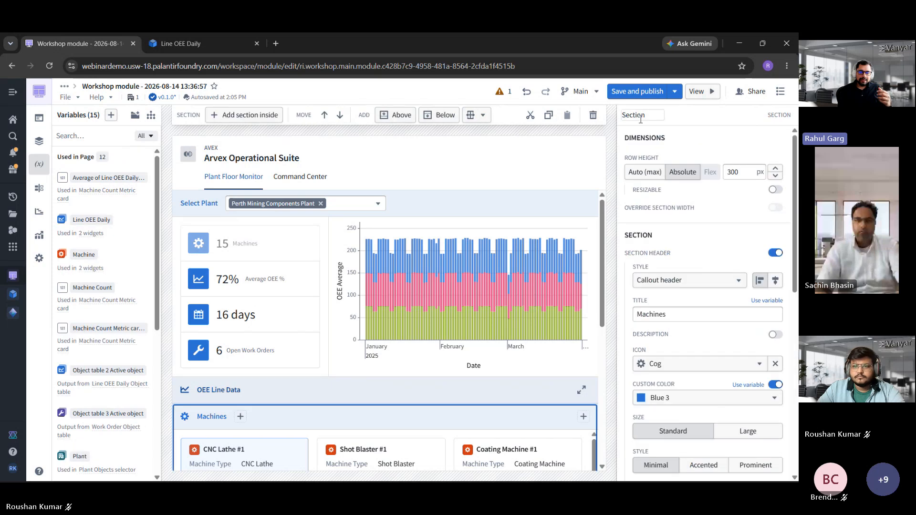
{"action": "left_click", "coordinate": [639, 119]}
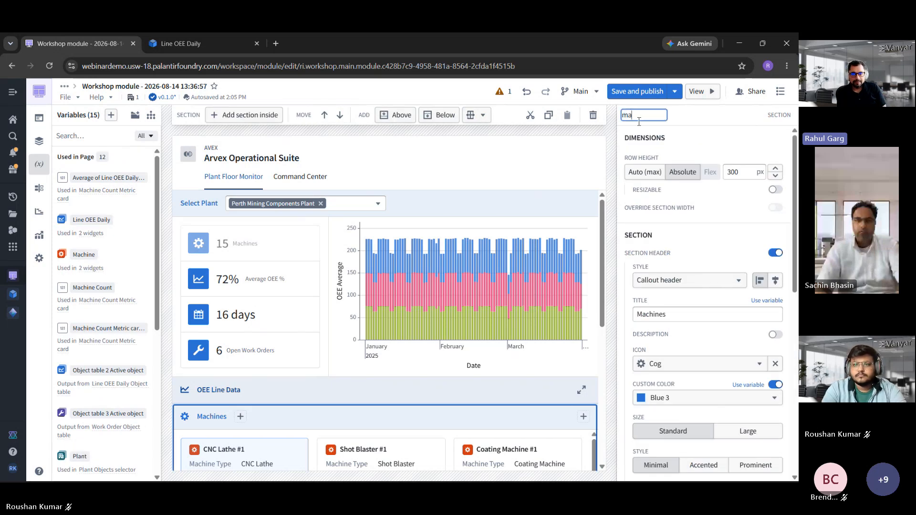
{"action": "type", "text": "machine section"}
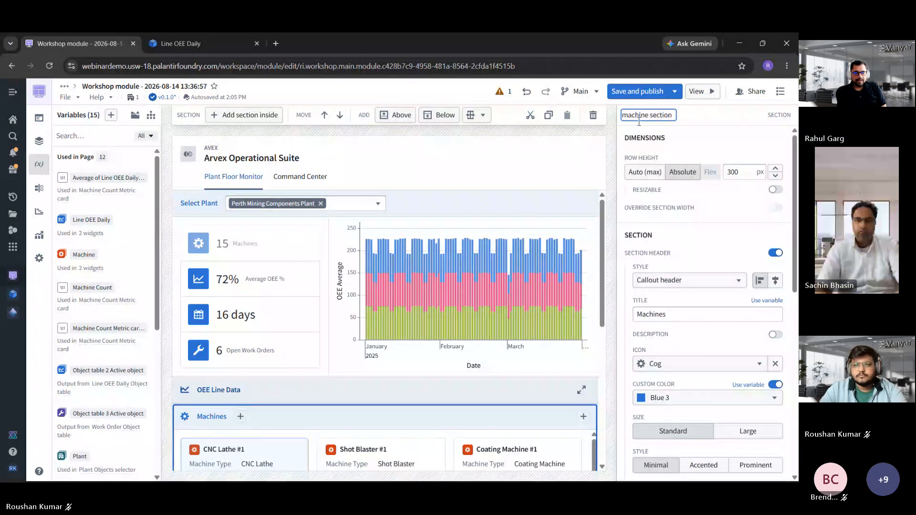
{"action": "key", "text": "Return"}
Rename the section component containing the Open Work Orders table to work order section
{"action": "scroll", "coordinate": [338, 291], "scroll_direction": "down", "scroll_amount": 10}
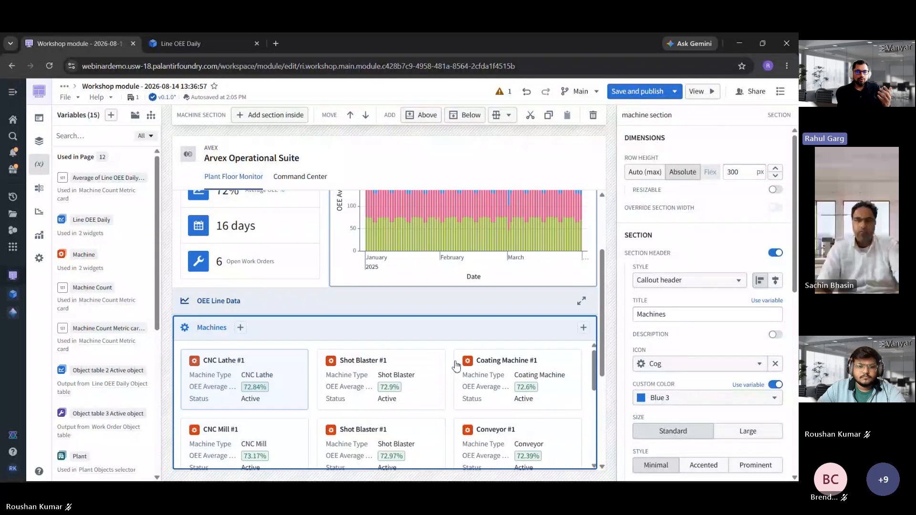
{"action": "left_click", "coordinate": [339, 291]}
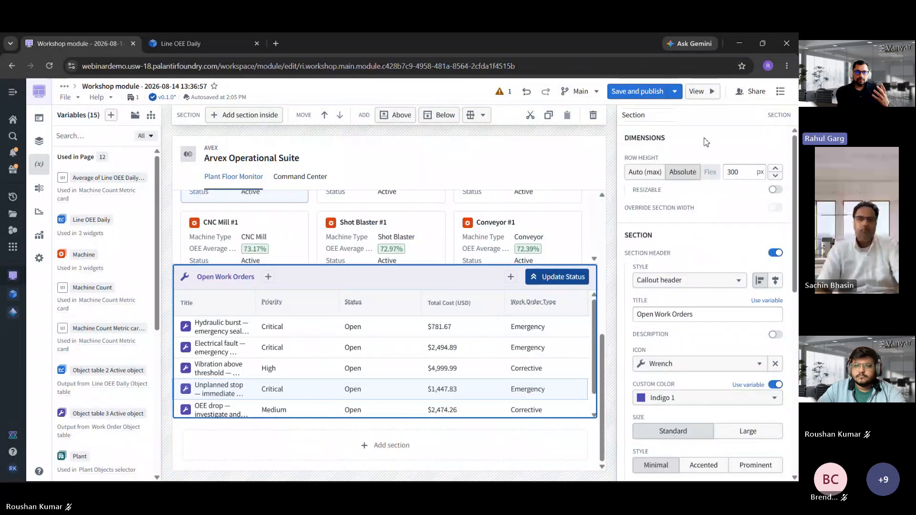
{"action": "left_click", "coordinate": [643, 116]}
{"action": "type", "text": "work o"}
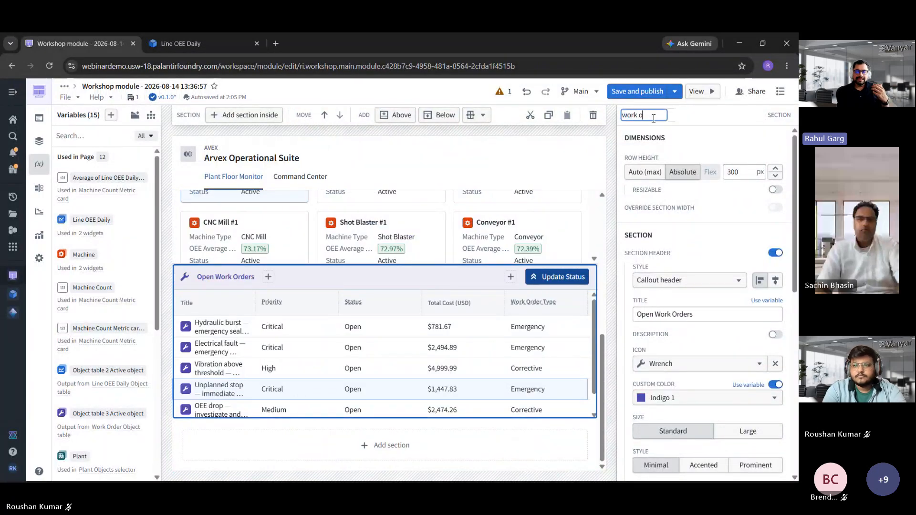
{"action": "type", "text": "rder se "}
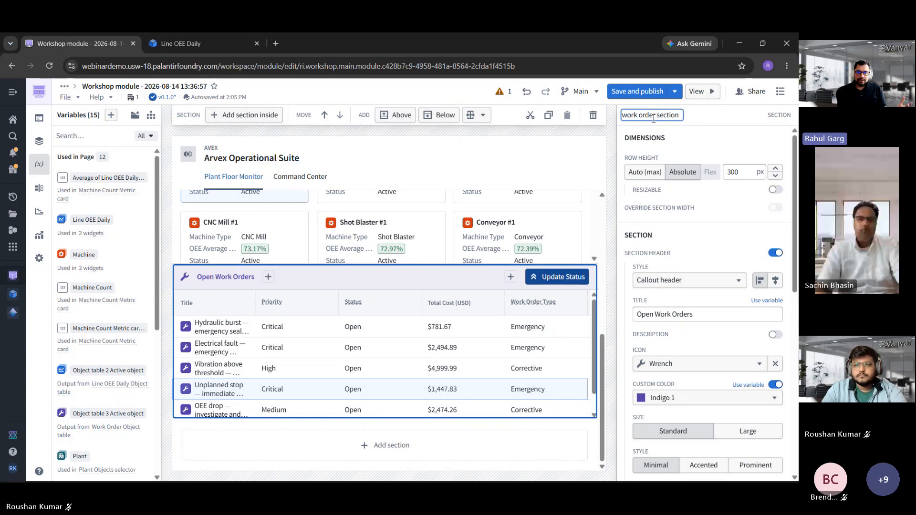
{"action": "type", "text": "tion"}
{"action": "key", "text": "Return"}
Add the Scroll to machine section event to the Machines metric and return to the card's metric list
{"action": "scroll", "coordinate": [354, 337], "scroll_direction": "up", "scroll_amount": 10}
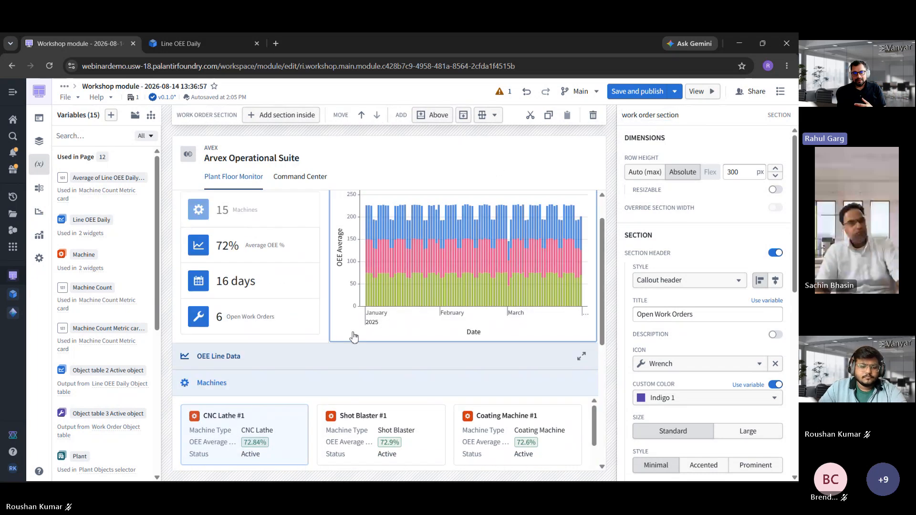
{"action": "scroll", "coordinate": [354, 337], "scroll_direction": "down", "scroll_amount": 1}
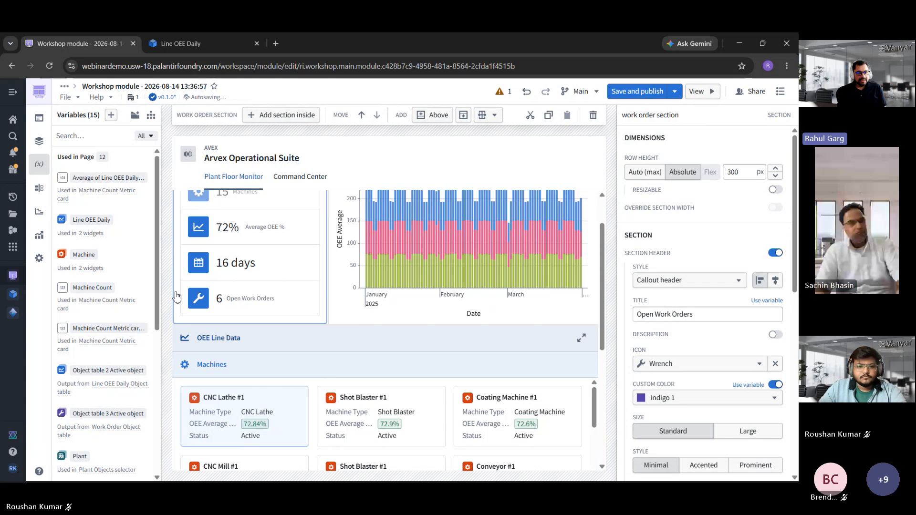
{"action": "scroll", "coordinate": [689, 229], "scroll_direction": "down", "scroll_amount": 10}
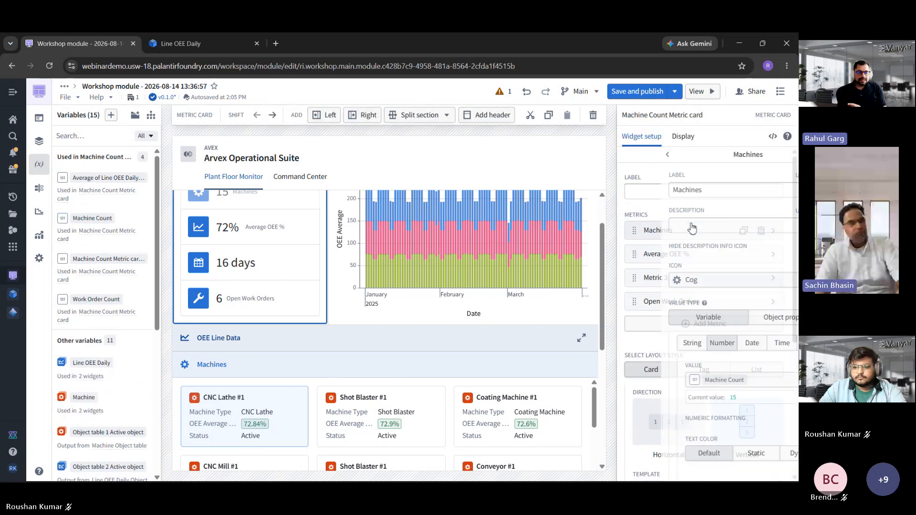
{"action": "left_click", "coordinate": [685, 458]}
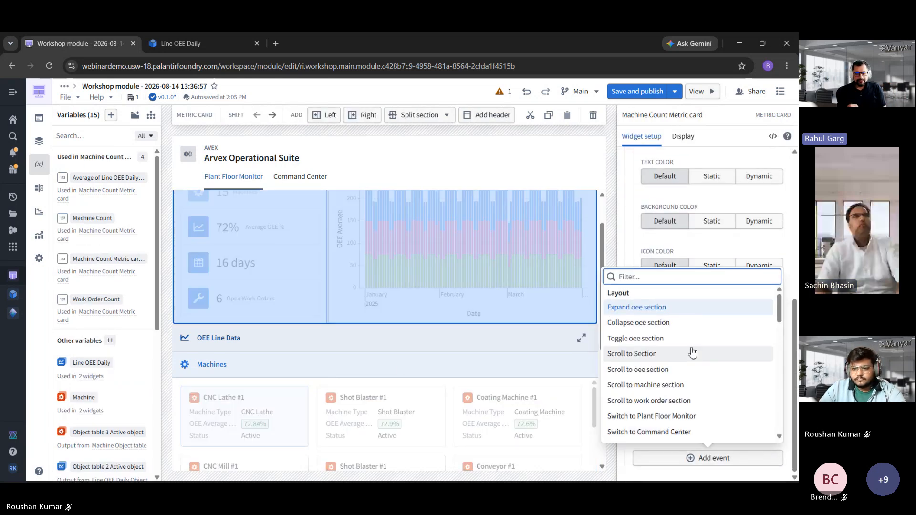
{"action": "scroll", "coordinate": [702, 348], "scroll_direction": "down", "scroll_amount": 1}
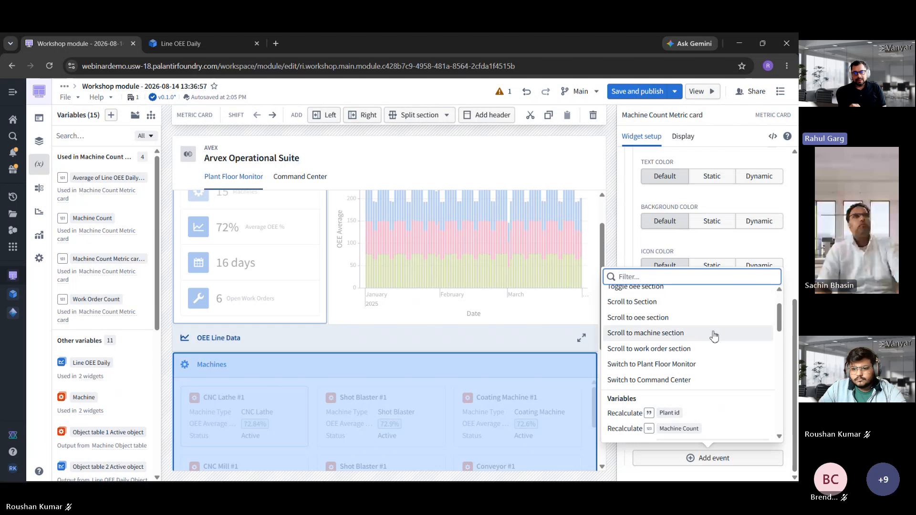
{"action": "left_click", "coordinate": [711, 336]}
{"action": "scroll", "coordinate": [628, 191], "scroll_direction": "up", "scroll_amount": 10}
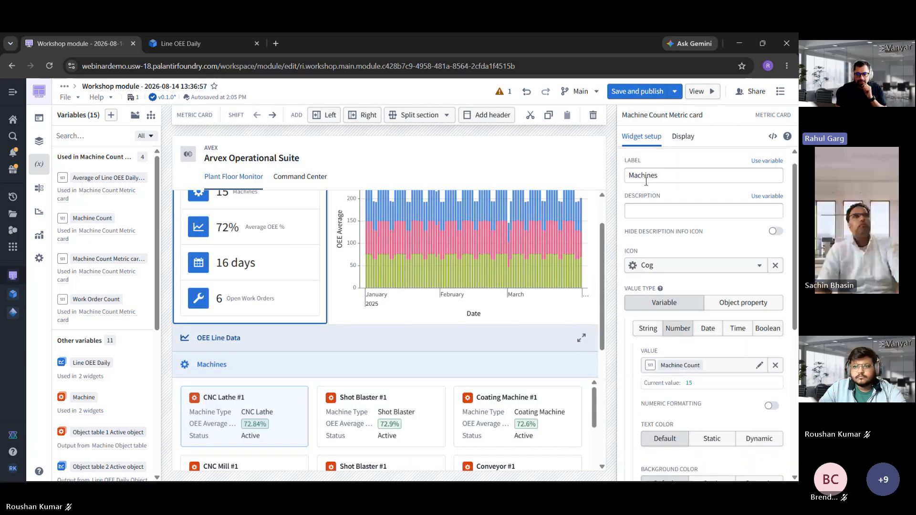
{"action": "left_click", "coordinate": [627, 157]}
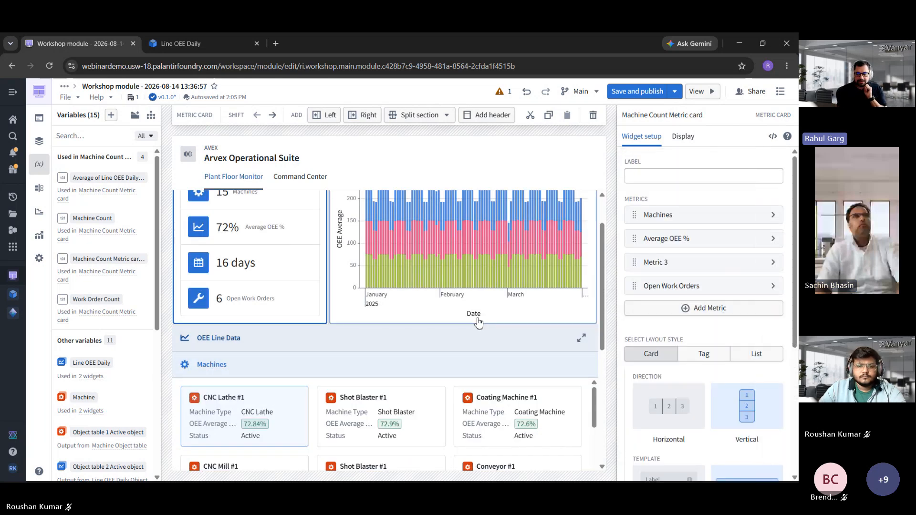
{"action": "scroll", "coordinate": [475, 324], "scroll_direction": "down", "scroll_amount": 5}
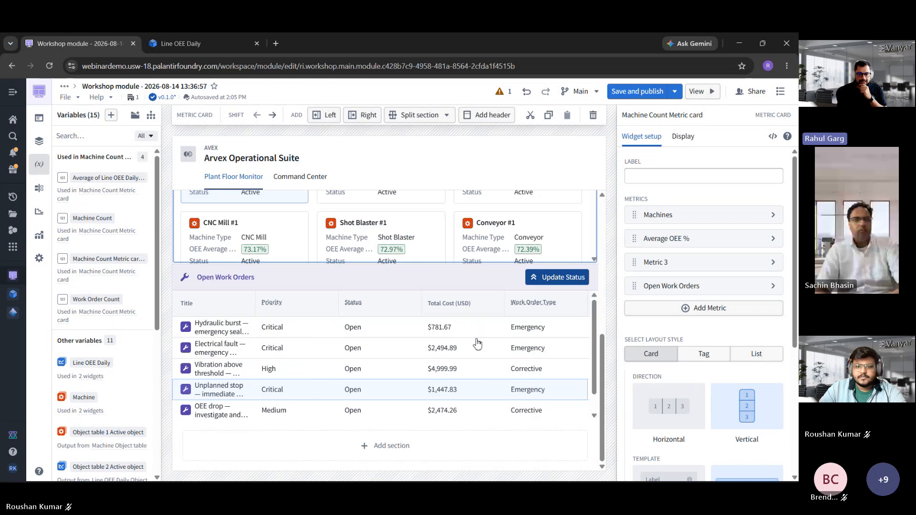
{"action": "scroll", "coordinate": [471, 323], "scroll_direction": "up", "scroll_amount": 5}
{"action": "scroll", "coordinate": [404, 329], "scroll_direction": "down", "scroll_amount": 4}
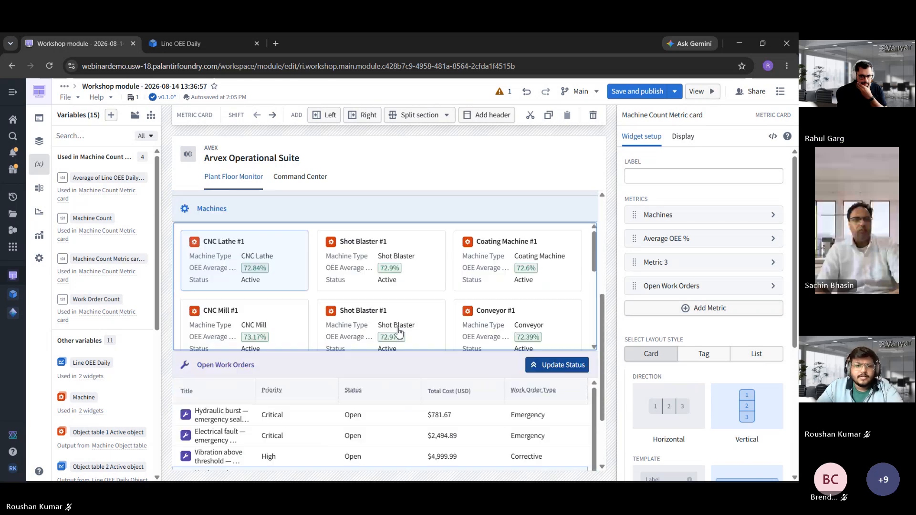
{"action": "scroll", "coordinate": [403, 343], "scroll_direction": "up", "scroll_amount": 4}
{"action": "scroll", "coordinate": [410, 364], "scroll_direction": "down", "scroll_amount": 5}
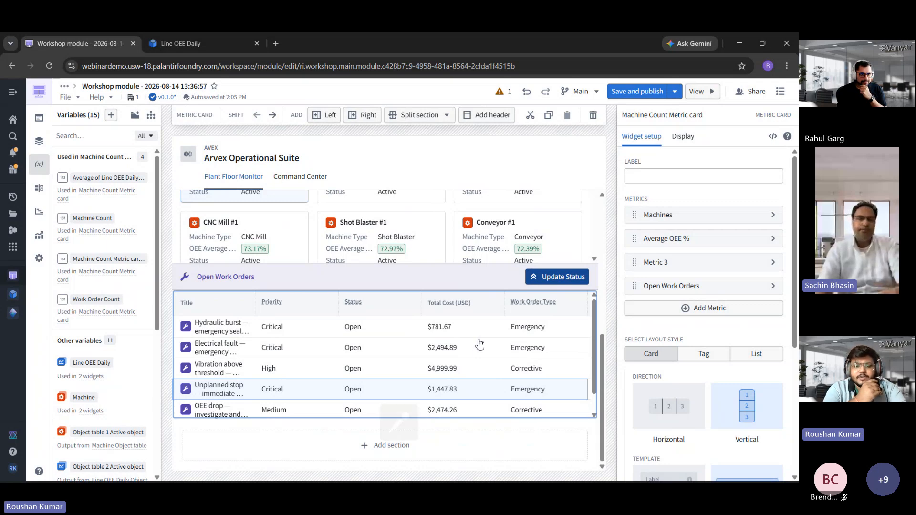
{"action": "left_click", "coordinate": [475, 288]}
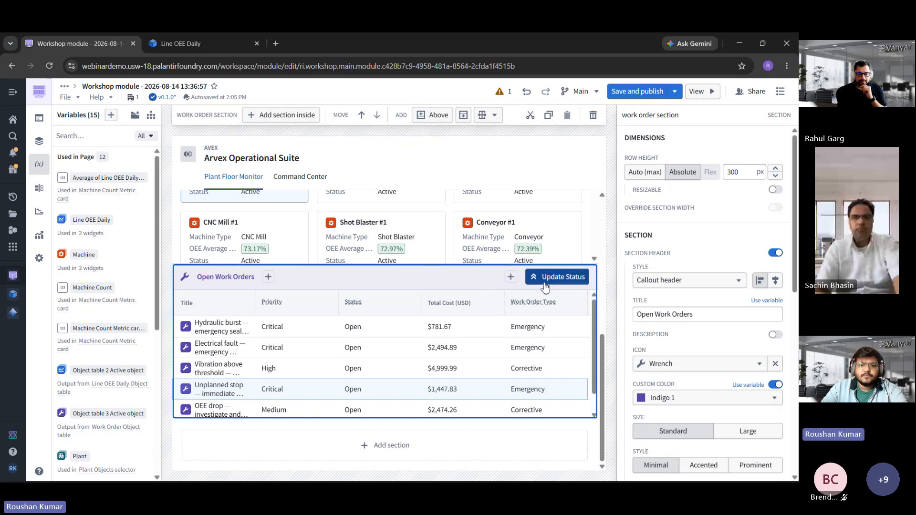
{"action": "left_click", "coordinate": [510, 277]}
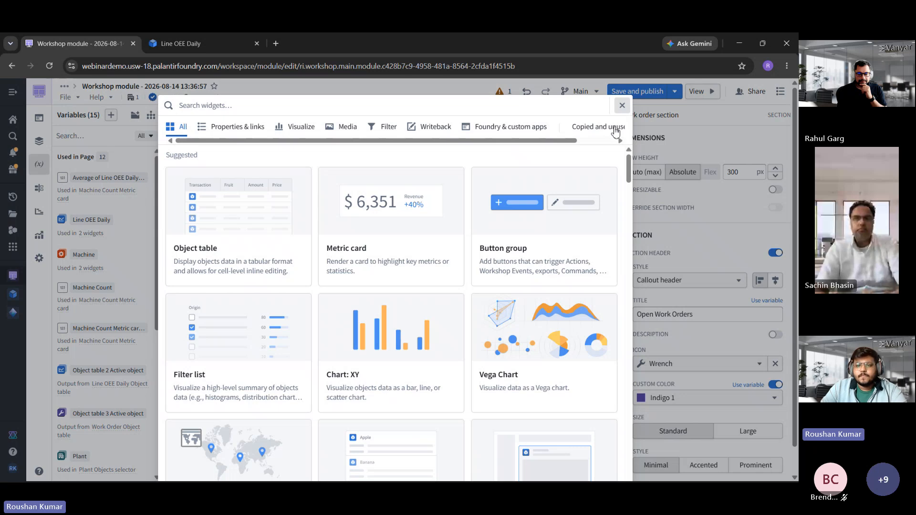
{"action": "key", "text": "Escape"}
Review the Update Status button's configuration in the Open Work Orders header, including its text, color, icon and on-click action settings
{"action": "left_click", "coordinate": [556, 276]}
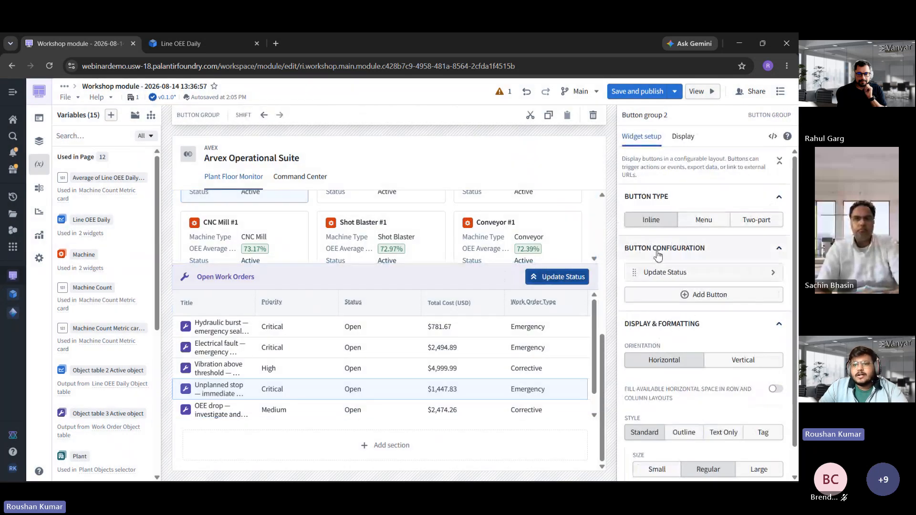
{"action": "scroll", "coordinate": [702, 260], "scroll_direction": "down", "scroll_amount": 1}
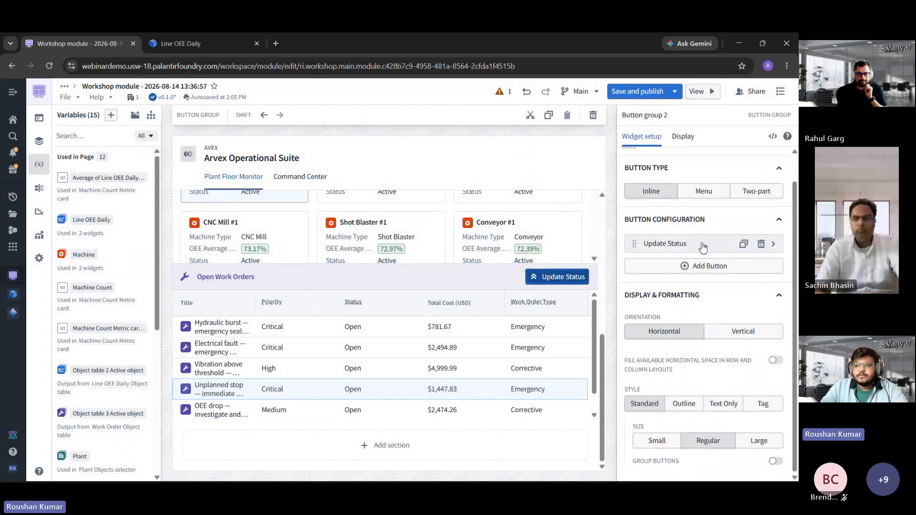
{"action": "left_click", "coordinate": [704, 245]}
{"action": "scroll", "coordinate": [683, 248], "scroll_direction": "down", "scroll_amount": 5}
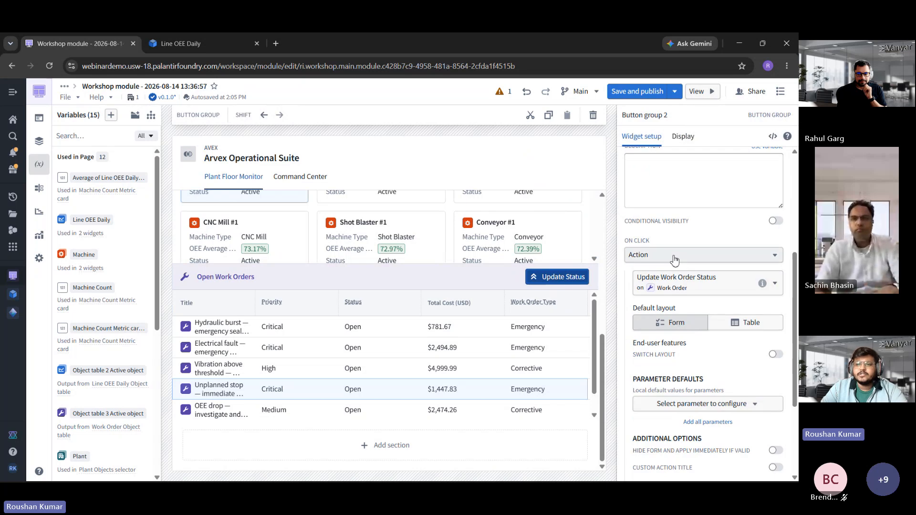
{"action": "scroll", "coordinate": [702, 258], "scroll_direction": "up", "scroll_amount": 5}
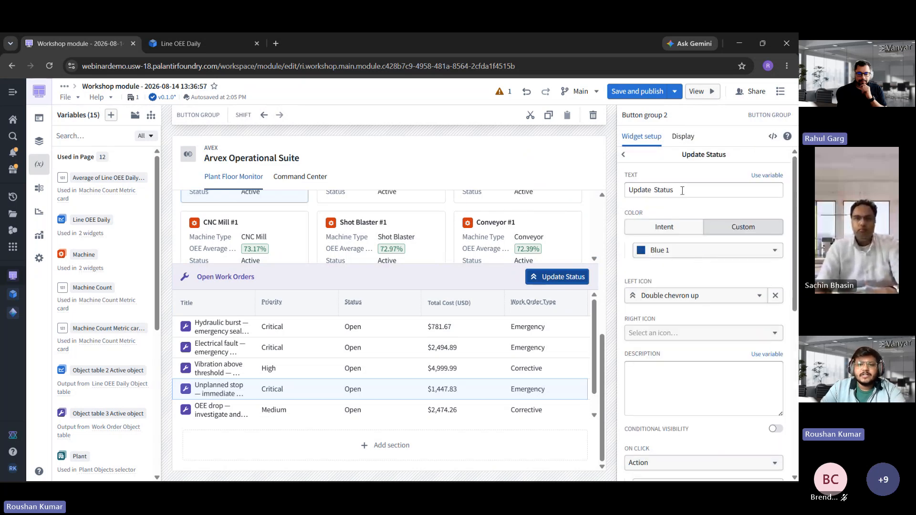
{"action": "key", "text": "ctrl+shift+Left"}
{"action": "key", "text": "ctrl+shift+Left"}
{"action": "scroll", "coordinate": [699, 268], "scroll_direction": "down", "scroll_amount": 5}
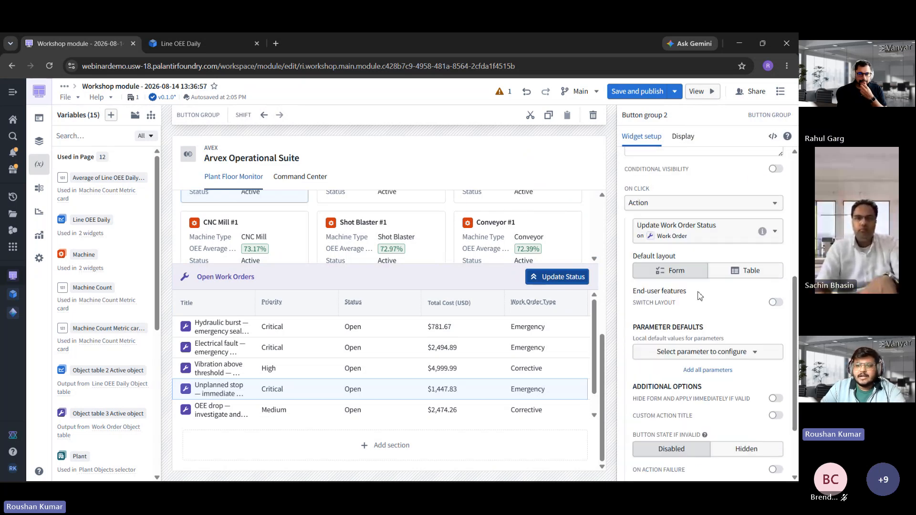
Examine the on-click types and action types available for the Update Status button, leaving the selection unchanged
{"action": "left_click", "coordinate": [692, 204]}
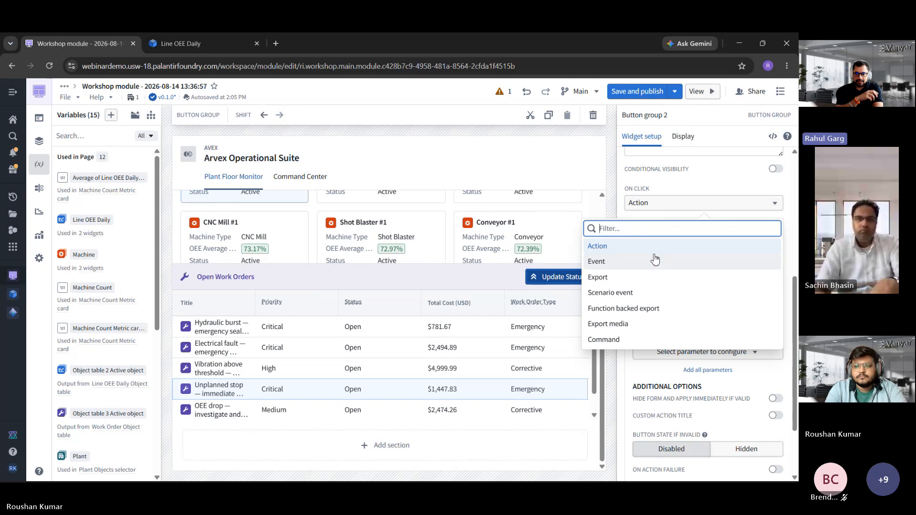
{"action": "left_click", "coordinate": [674, 189]}
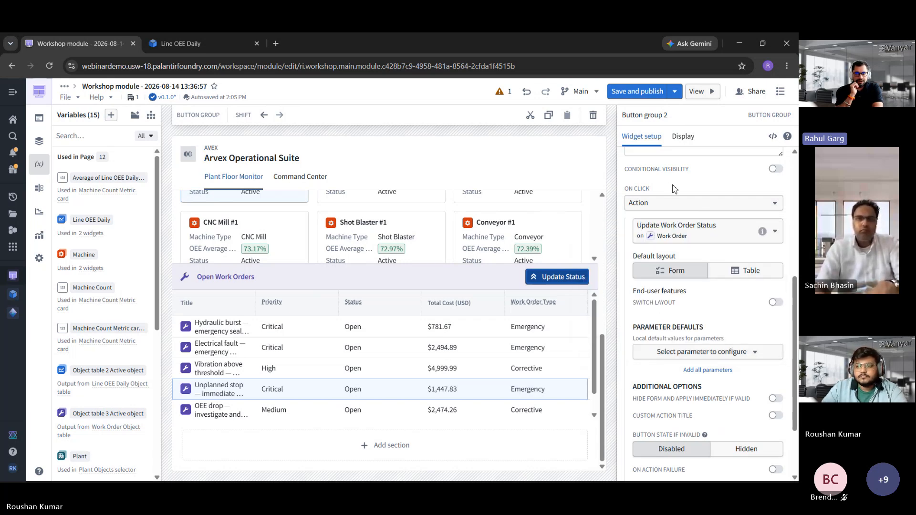
{"action": "left_click", "coordinate": [709, 243]}
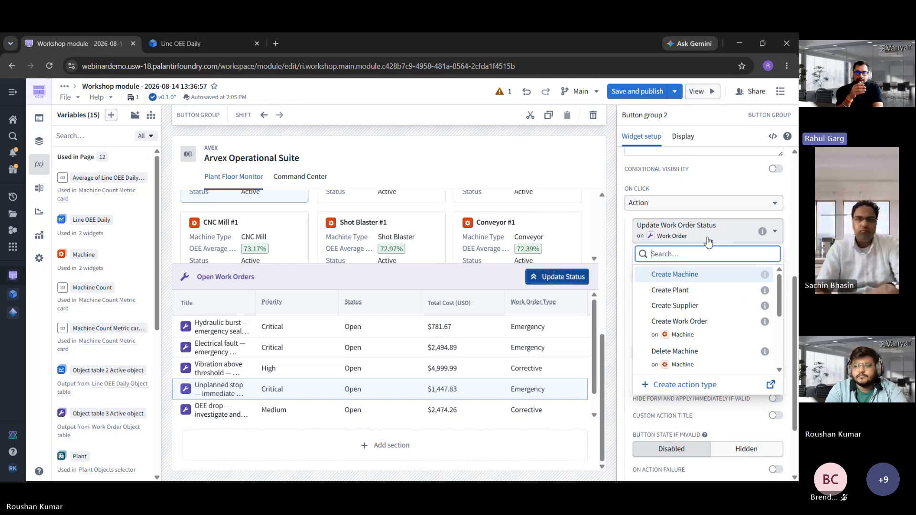
{"action": "left_click", "coordinate": [712, 209]}
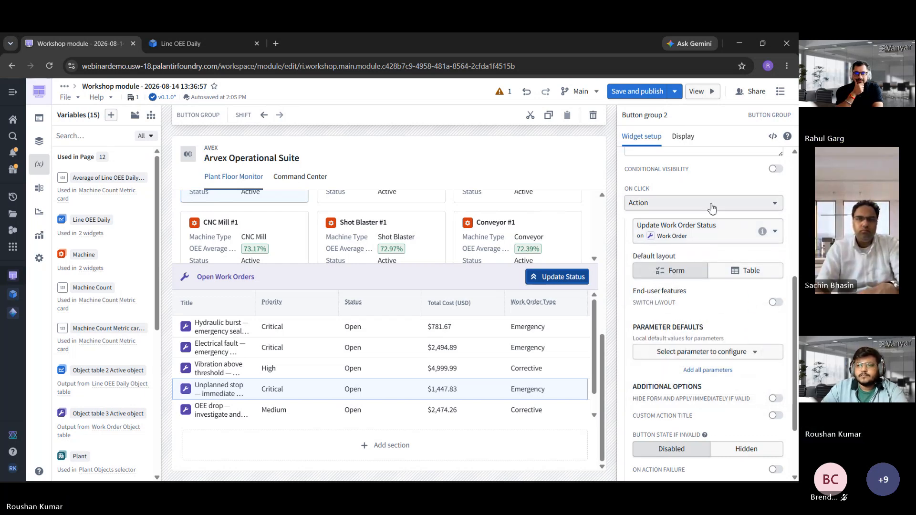
{"action": "left_click", "coordinate": [712, 208]}
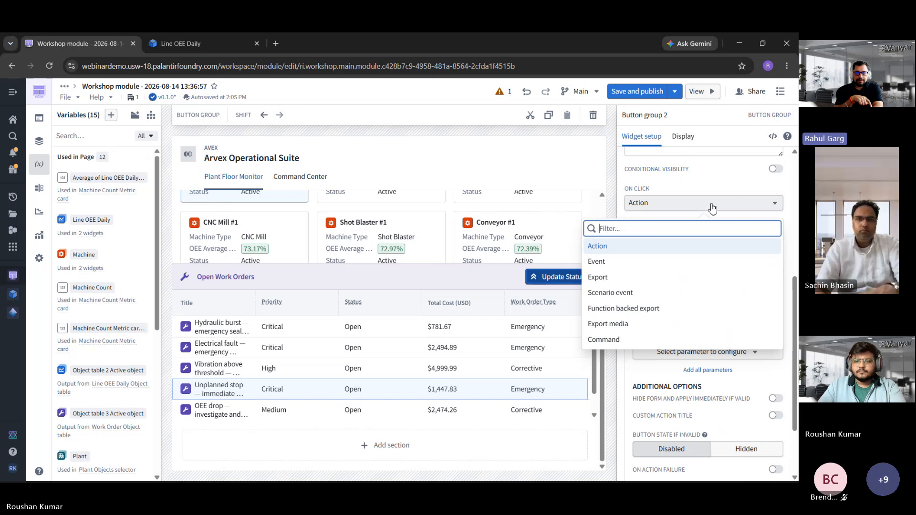
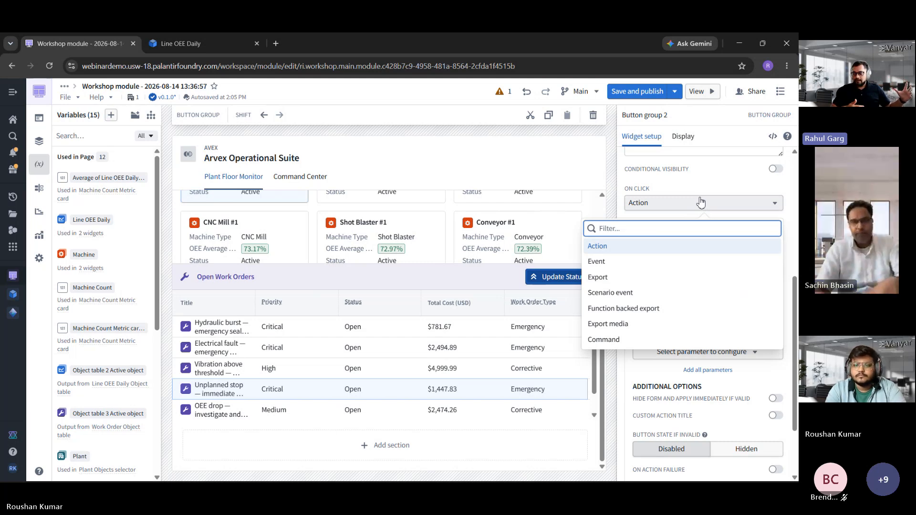
{"action": "left_click", "coordinate": [701, 202]}
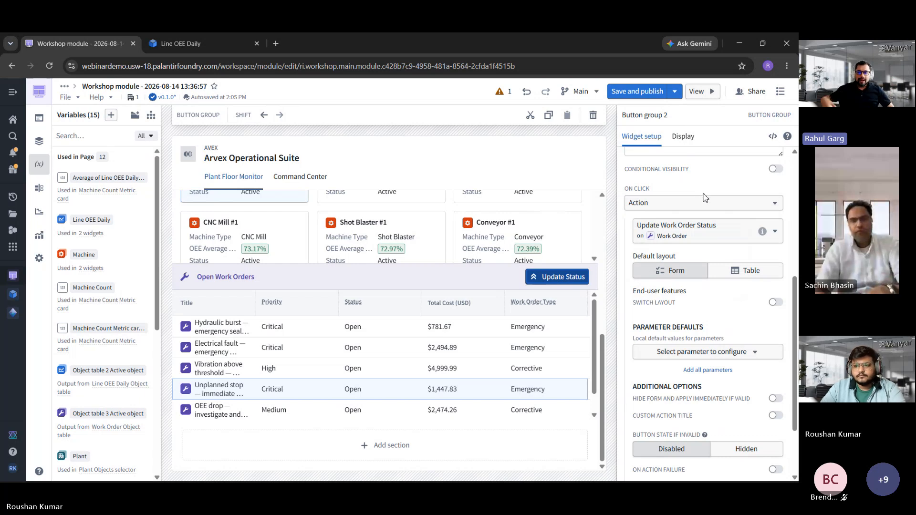
Rename the Work Order object table's active object variable to Selected work order
{"action": "left_click", "coordinate": [471, 355]}
{"action": "scroll", "coordinate": [689, 339], "scroll_direction": "up", "scroll_amount": 7}
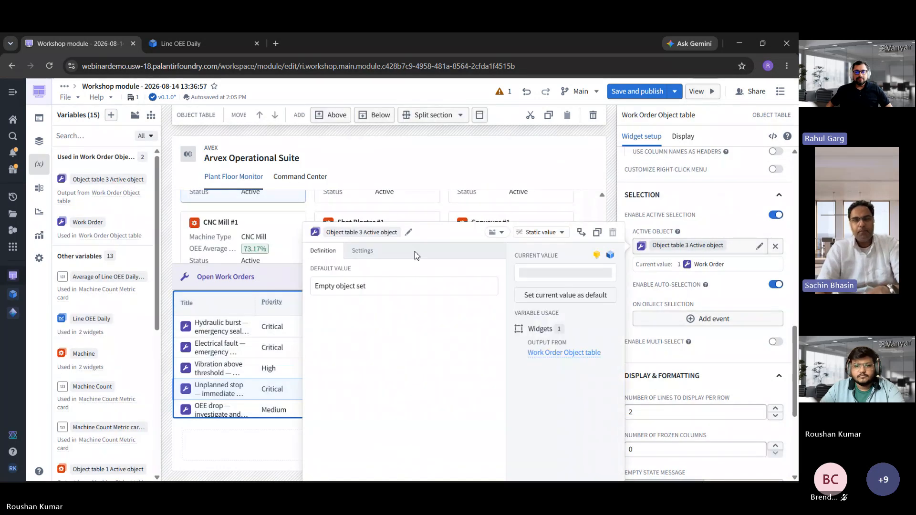
{"action": "scroll", "coordinate": [693, 342], "scroll_direction": "down", "scroll_amount": 7}
{"action": "left_click", "coordinate": [687, 245]}
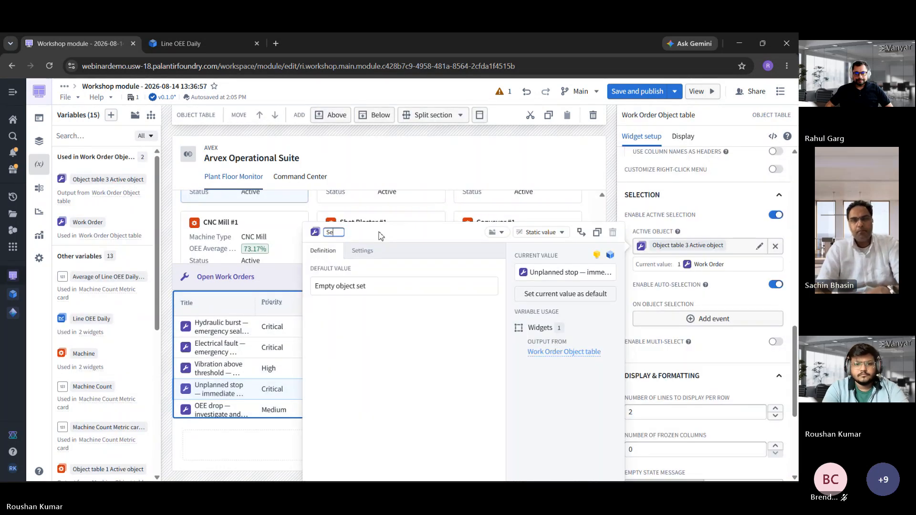
{"action": "key", "text": "BackSpace"}
{"action": "key", "text": "BackSpace"}
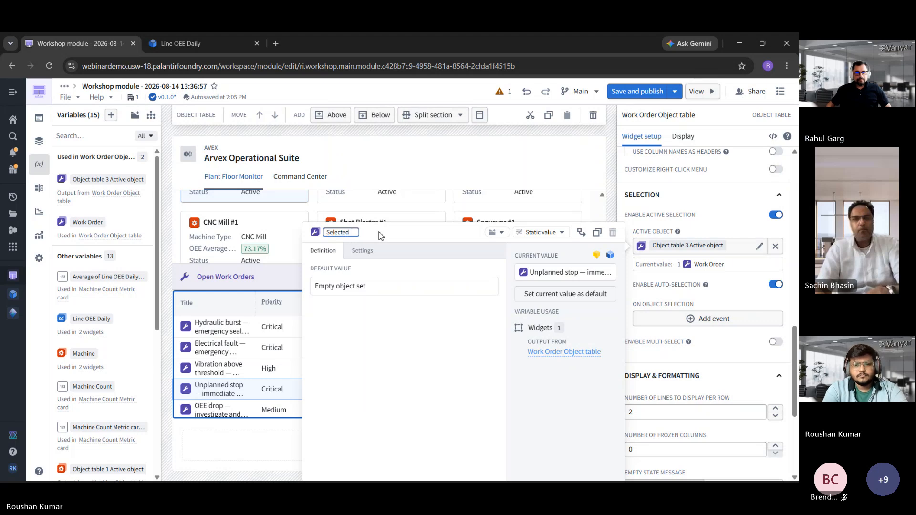
{"action": "type", "text": "order"}
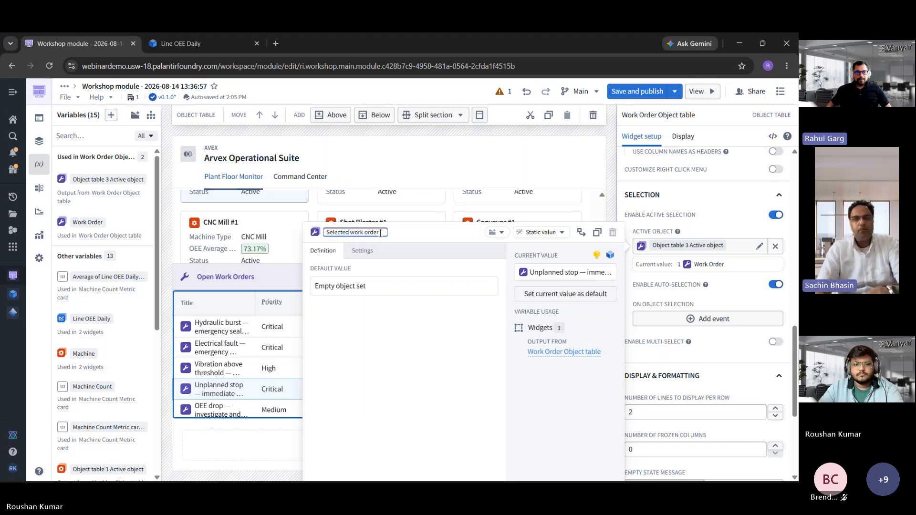
{"action": "left_click", "coordinate": [313, 305]}
{"action": "left_click", "coordinate": [293, 317]}
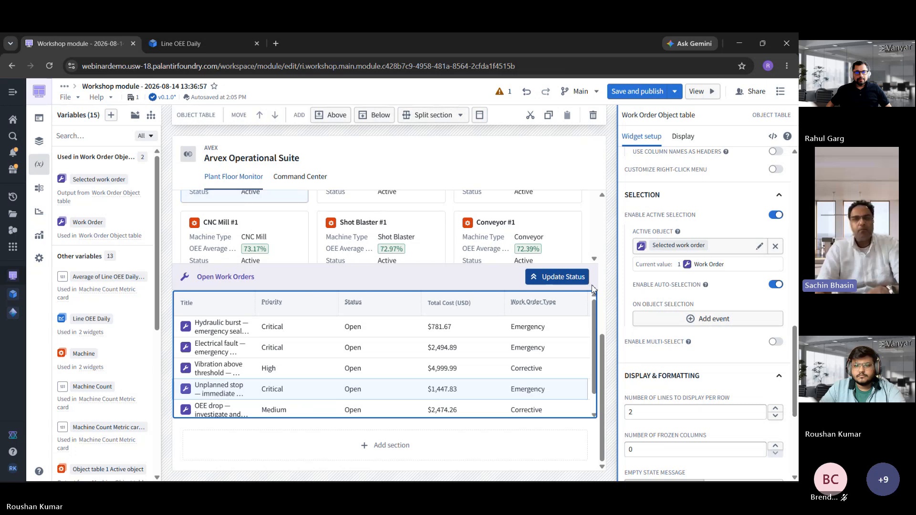
Add a Work Order parameter default to the Update Status button, using the Selected work order variable as its local default value
{"action": "left_click", "coordinate": [562, 278]}
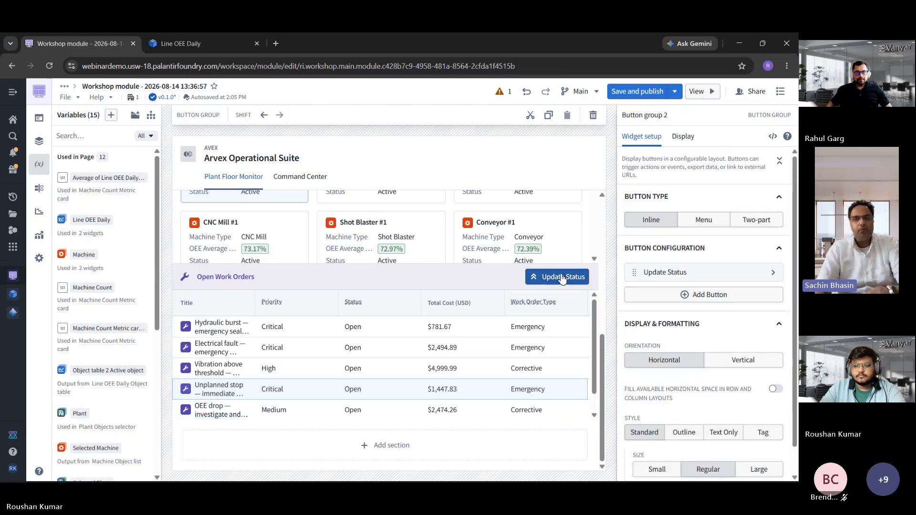
{"action": "left_click", "coordinate": [655, 276]}
{"action": "scroll", "coordinate": [692, 296], "scroll_direction": "down", "scroll_amount": 10}
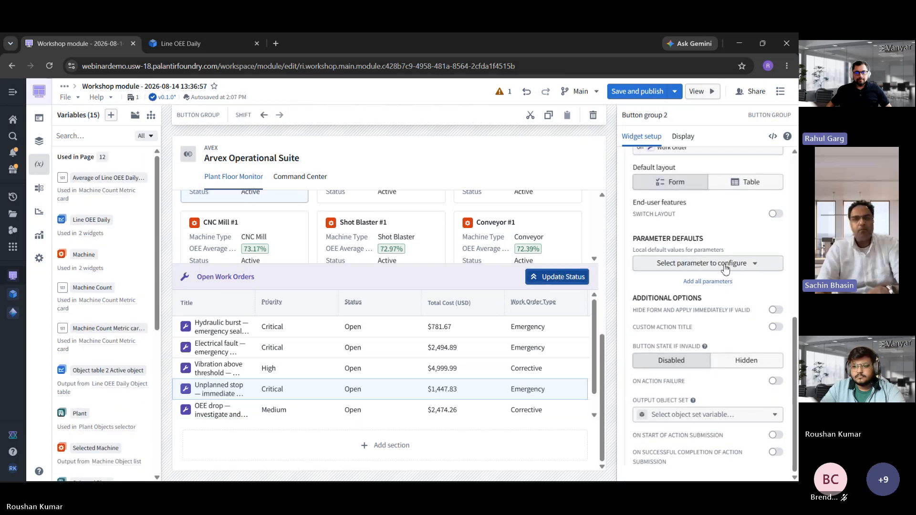
{"action": "left_click", "coordinate": [725, 268]}
{"action": "left_click", "coordinate": [676, 319]}
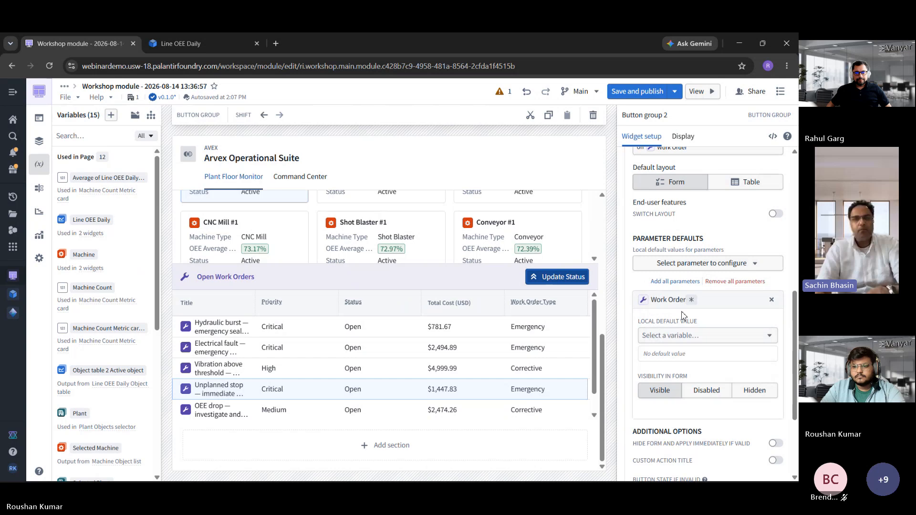
{"action": "left_click", "coordinate": [706, 335]}
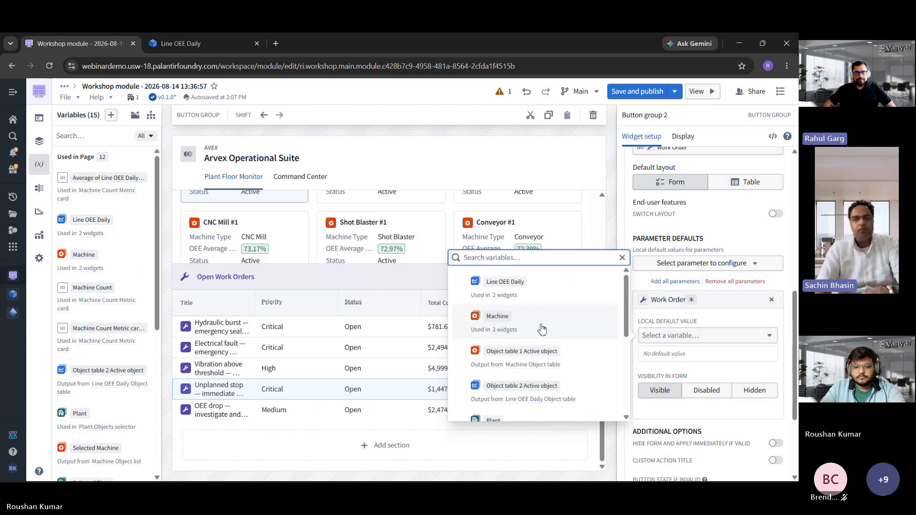
{"action": "scroll", "coordinate": [544, 341], "scroll_direction": "down", "scroll_amount": 5}
{"action": "left_click", "coordinate": [549, 341]}
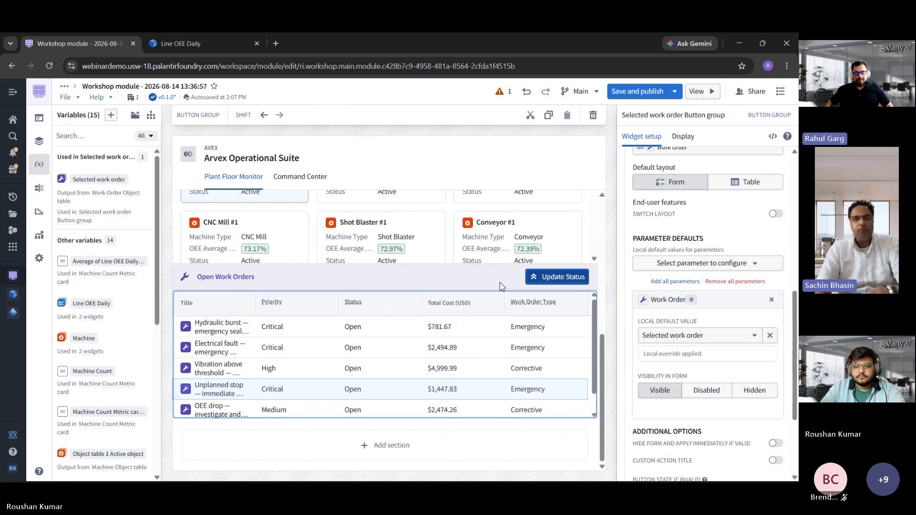
Preview the Update Work Order Status form from the Update Status button, inspect its Completion Details section, and close it without submitting
{"action": "left_click", "coordinate": [551, 277]}
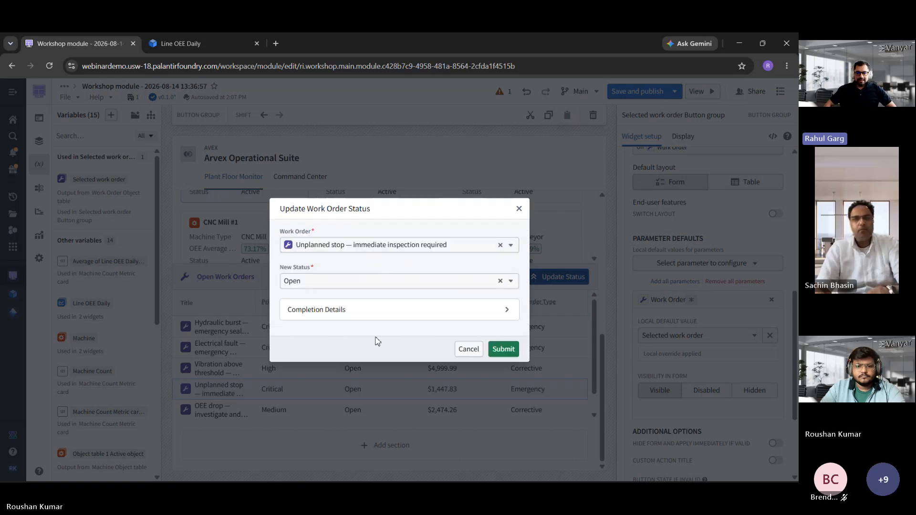
{"action": "left_click", "coordinate": [495, 310]}
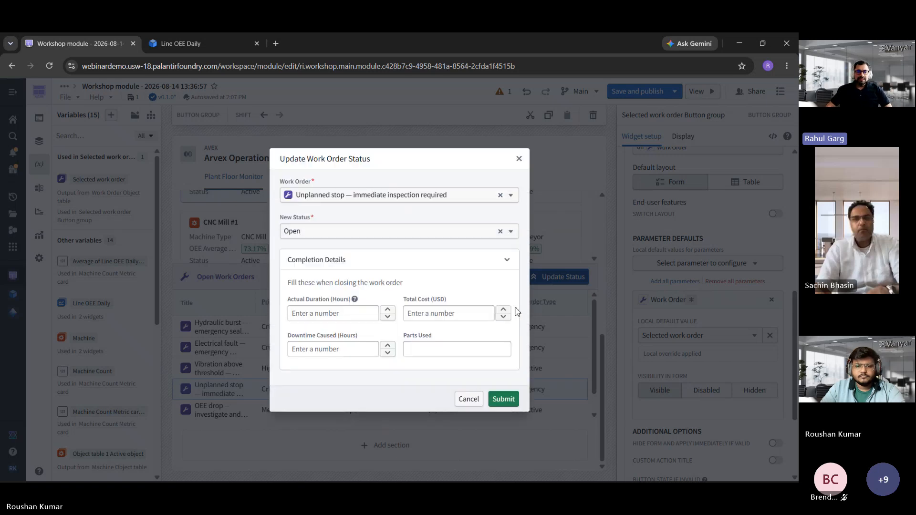
{"action": "left_click", "coordinate": [506, 263]}
{"action": "left_click", "coordinate": [519, 209]}
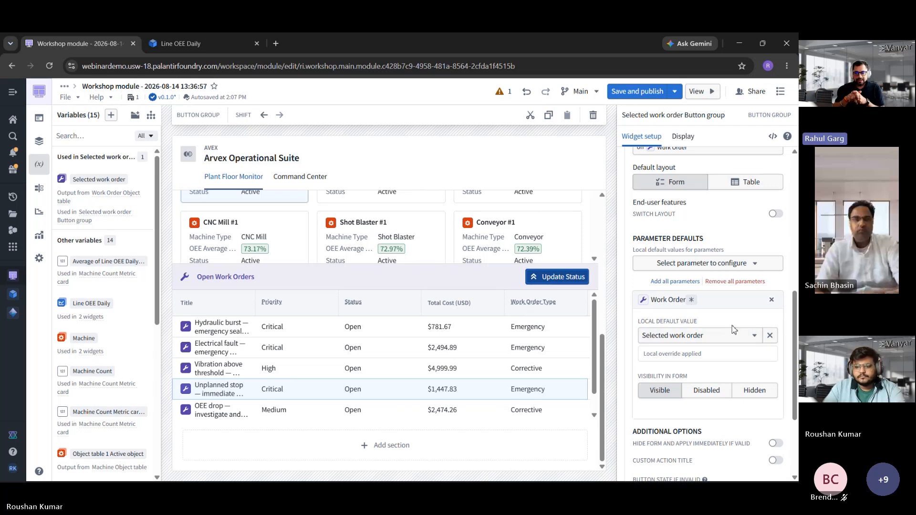
Review the Machines metric's settings in the metric card and return to the metric list
{"action": "scroll", "coordinate": [400, 376], "scroll_direction": "up", "scroll_amount": 4}
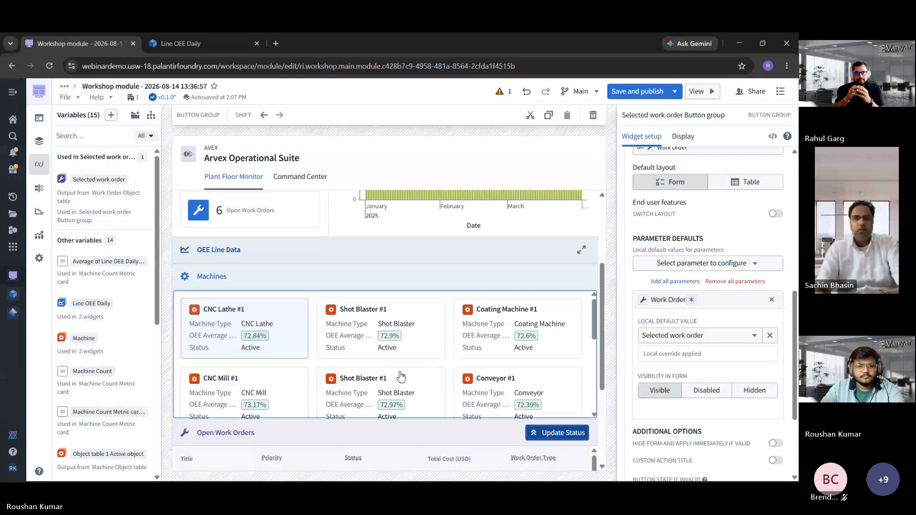
{"action": "scroll", "coordinate": [401, 376], "scroll_direction": "up", "scroll_amount": 4}
{"action": "left_click", "coordinate": [241, 313]}
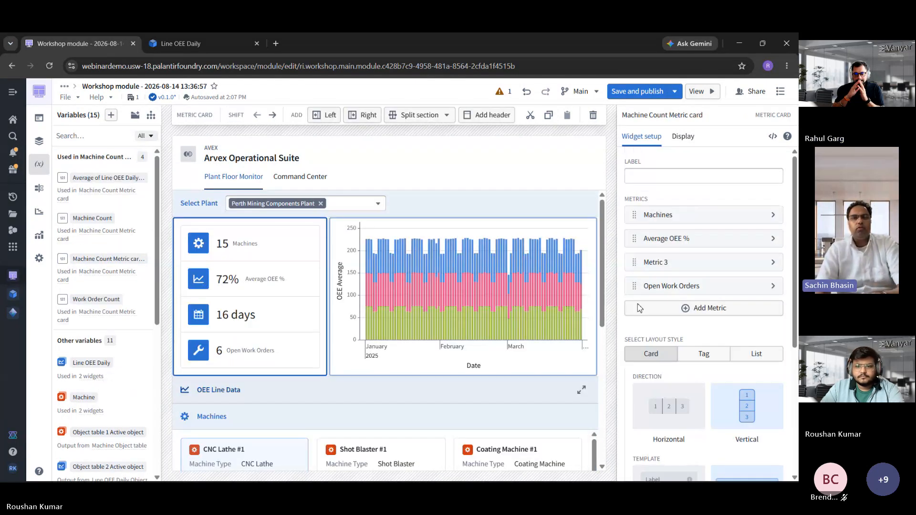
{"action": "left_click", "coordinate": [692, 218]}
{"action": "scroll", "coordinate": [692, 444], "scroll_direction": "down", "scroll_amount": 1}
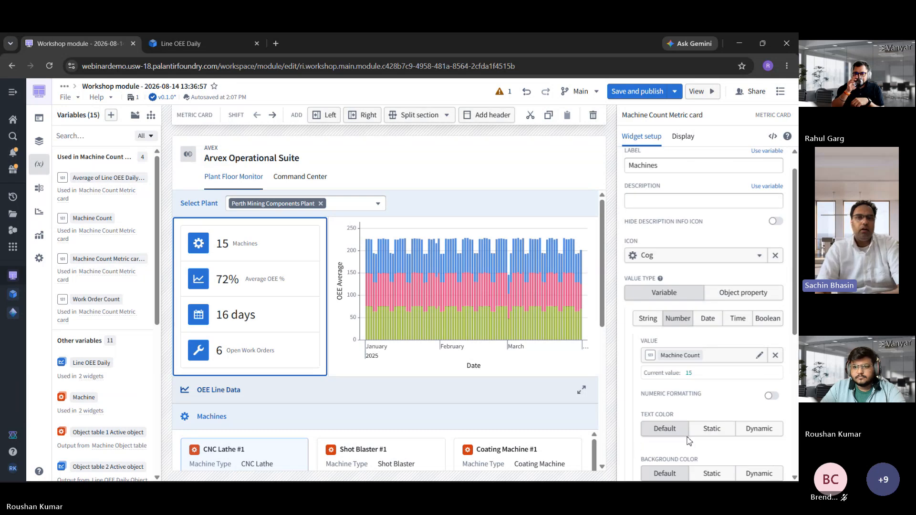
{"action": "scroll", "coordinate": [689, 440], "scroll_direction": "up", "scroll_amount": 1}
{"action": "left_click", "coordinate": [626, 154]}
Examine the Average OEE % metric's interaction types and test the Open Work Orders metric's event, collapsing the OEE Line Data section again
{"action": "left_click", "coordinate": [685, 240]}
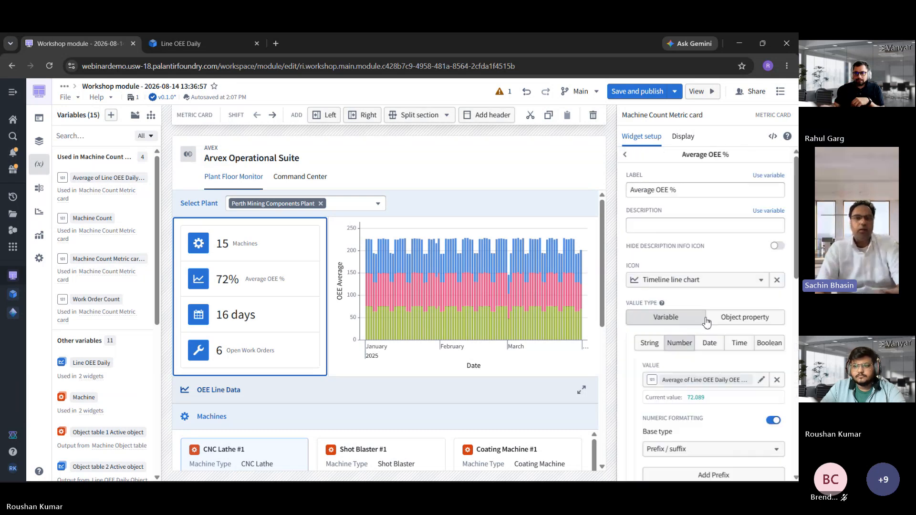
{"action": "scroll", "coordinate": [706, 323], "scroll_direction": "down", "scroll_amount": 10}
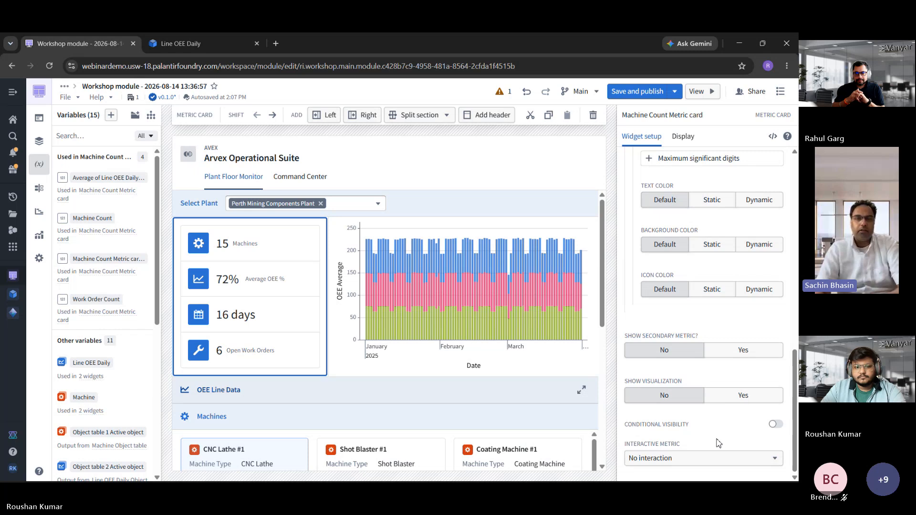
{"action": "scroll", "coordinate": [716, 420], "scroll_direction": "up", "scroll_amount": 10}
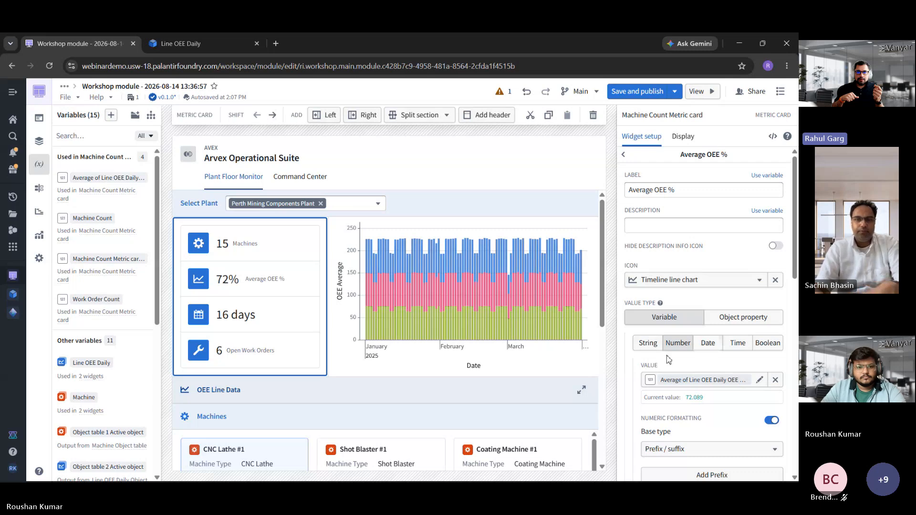
{"action": "scroll", "coordinate": [668, 360], "scroll_direction": "down", "scroll_amount": 10}
{"action": "left_click", "coordinate": [701, 457]}
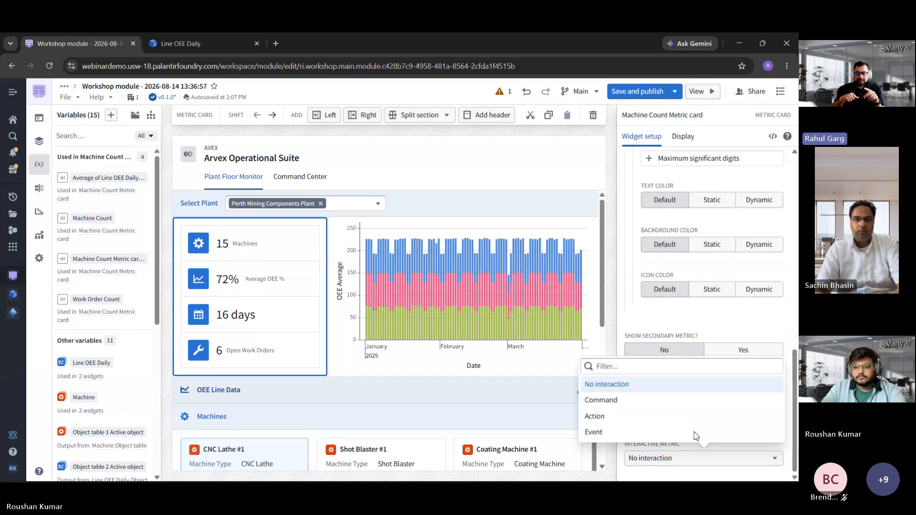
{"action": "left_click", "coordinate": [249, 359]}
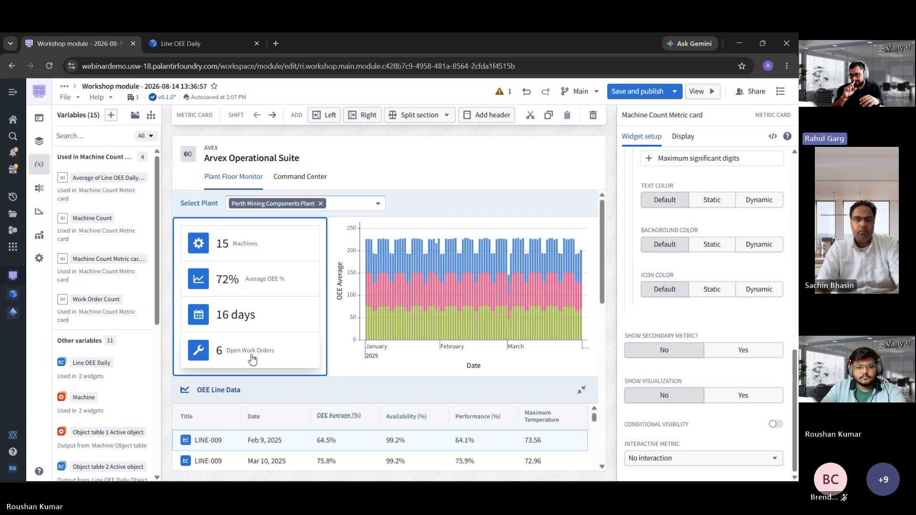
{"action": "left_click", "coordinate": [583, 390]}
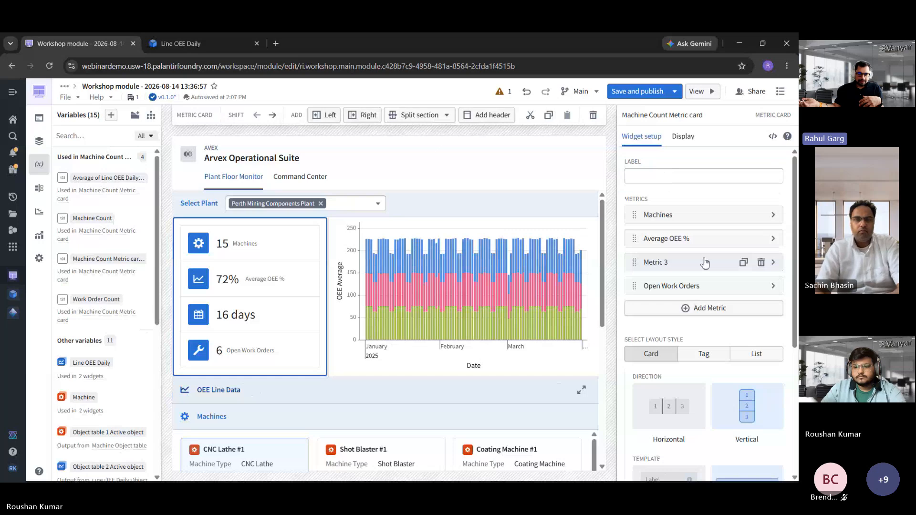
Make the Average OEE % metric interactive with an Expand oee section event and return to the metric list
{"action": "left_click", "coordinate": [705, 262]}
{"action": "scroll", "coordinate": [705, 287], "scroll_direction": "down", "scroll_amount": 10}
{"action": "left_click", "coordinate": [702, 458]}
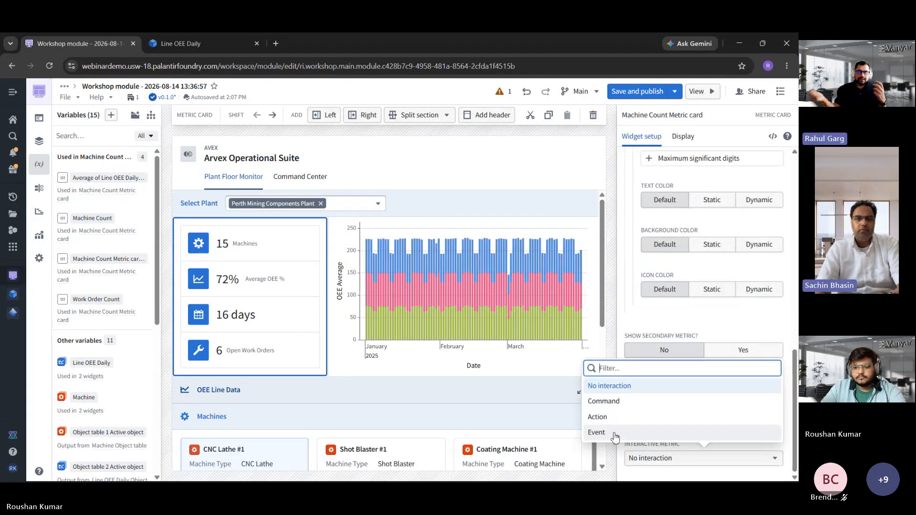
{"action": "left_click", "coordinate": [621, 433]}
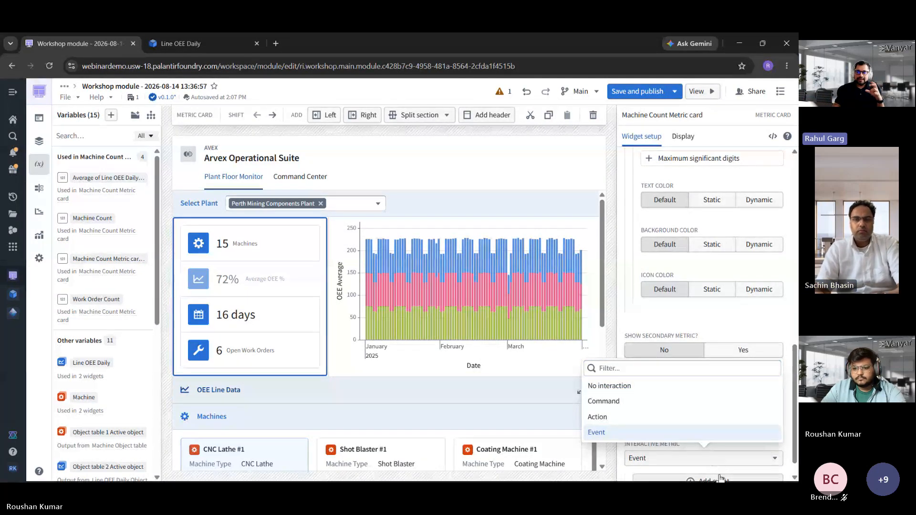
{"action": "left_click", "coordinate": [704, 479]}
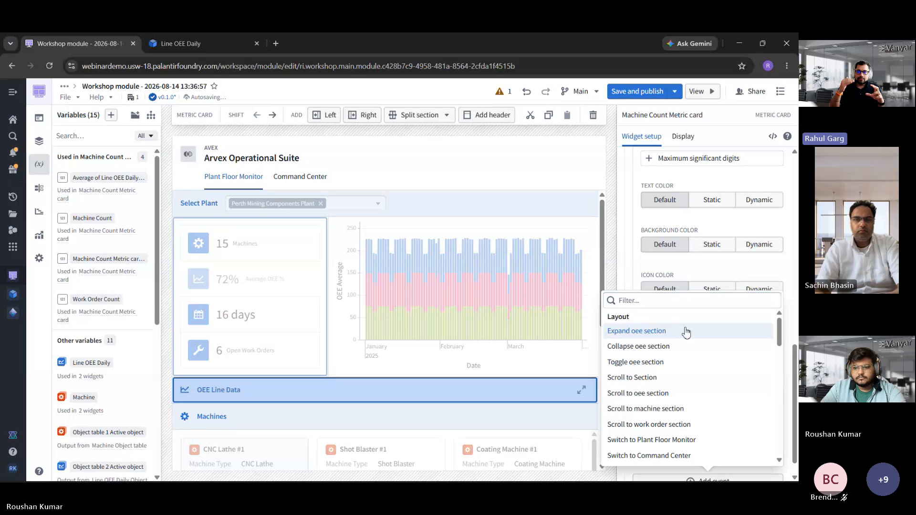
{"action": "left_click", "coordinate": [685, 331]}
{"action": "scroll", "coordinate": [659, 205], "scroll_direction": "up", "scroll_amount": 10}
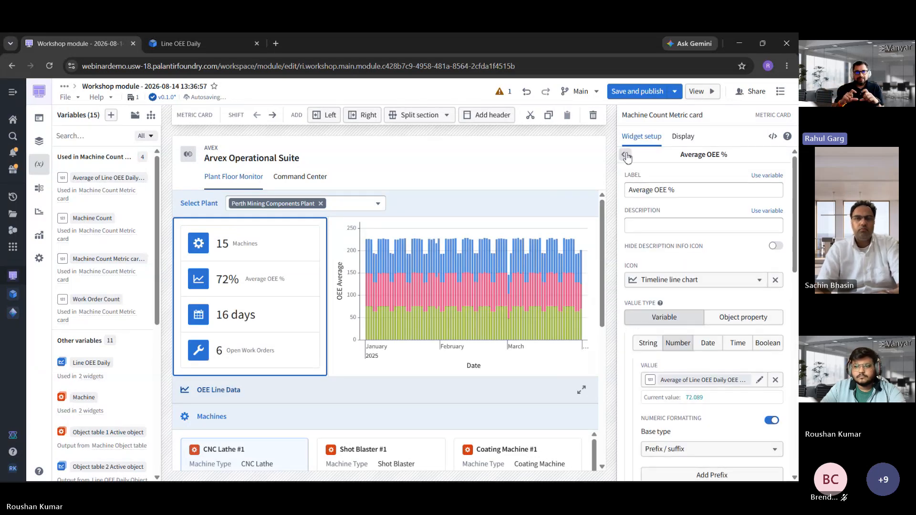
{"action": "left_click", "coordinate": [626, 156]}
Replace the Open Work Orders metric's Expand oee section event with Scroll to work order section, and look over the page layout
{"action": "scroll", "coordinate": [678, 369], "scroll_direction": "down", "scroll_amount": 10}
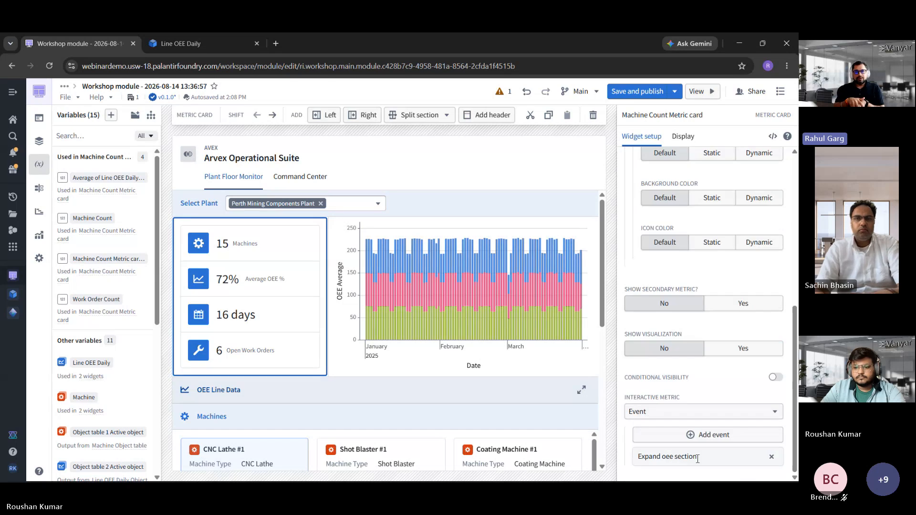
{"action": "left_click", "coordinate": [770, 458]}
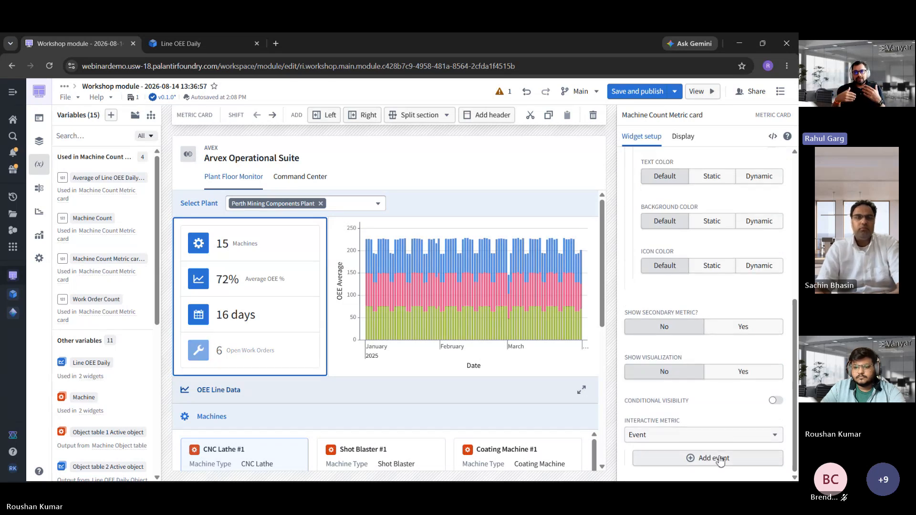
{"action": "left_click", "coordinate": [720, 459]}
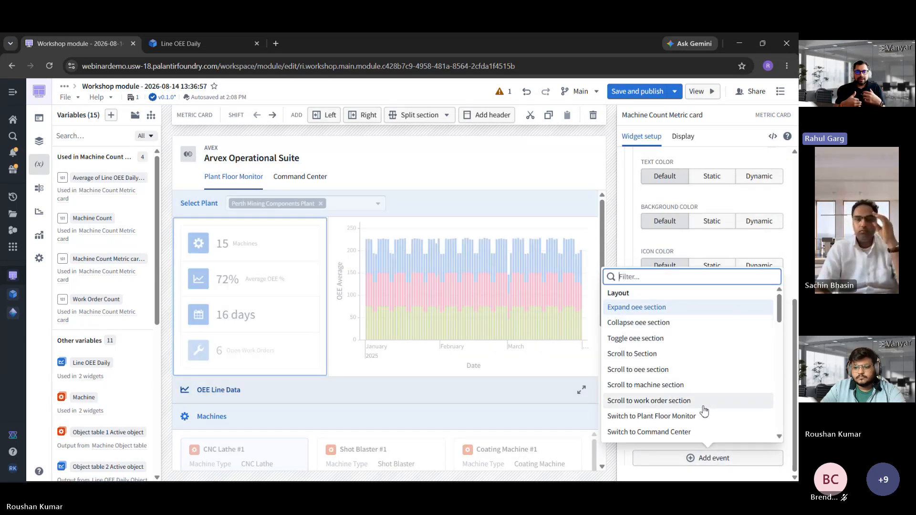
{"action": "left_click", "coordinate": [704, 406]}
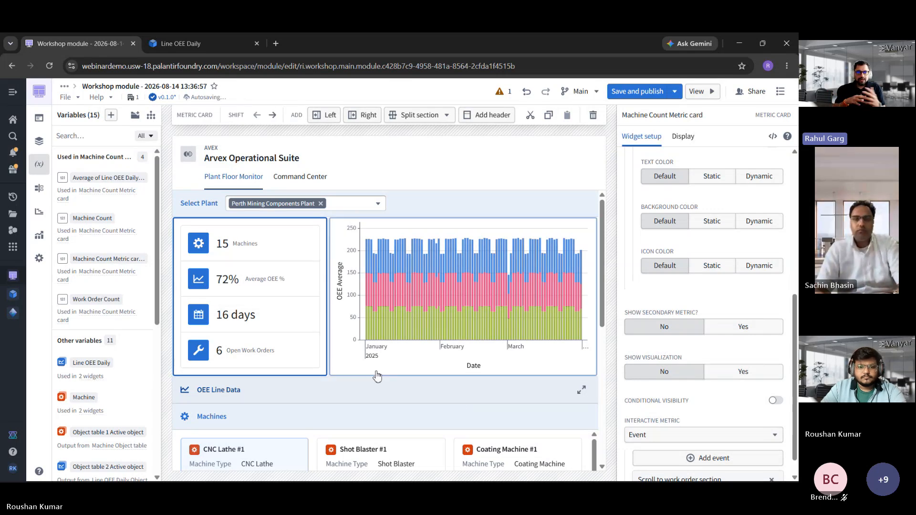
{"action": "scroll", "coordinate": [377, 377], "scroll_direction": "down", "scroll_amount": 6}
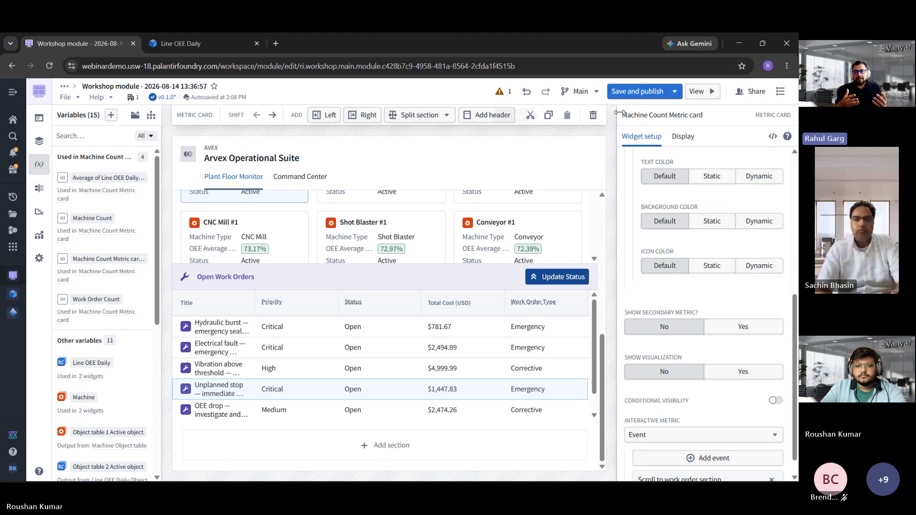
{"action": "scroll", "coordinate": [321, 342], "scroll_direction": "up", "scroll_amount": 6}
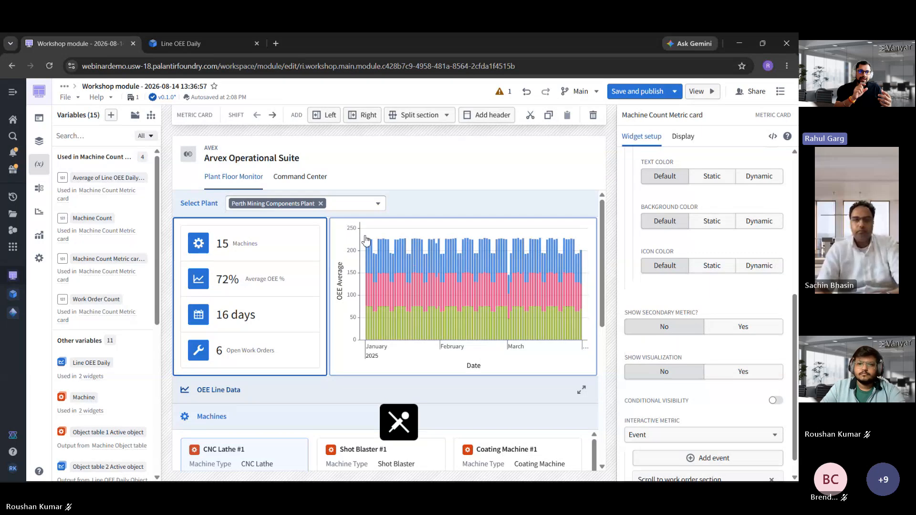
Remove the unused Machine Object table widget and the unused Object table 1 Active object variable through the module warnings
{"action": "left_click", "coordinate": [501, 91]}
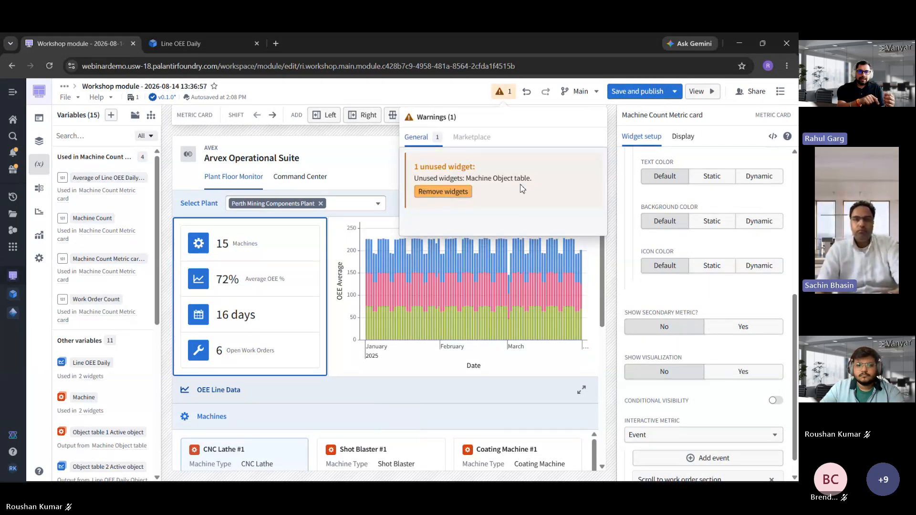
{"action": "left_click", "coordinate": [446, 194]}
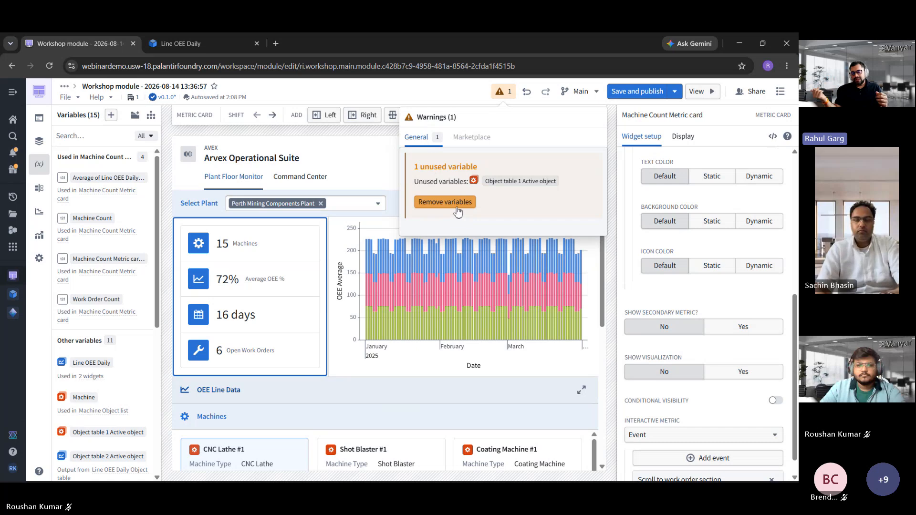
{"action": "left_click", "coordinate": [457, 212]}
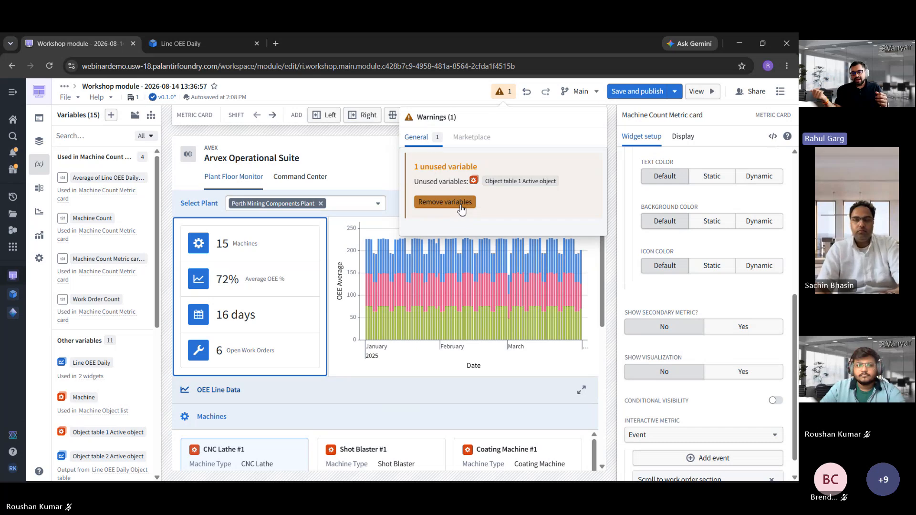
Save and publish the module
{"action": "left_click", "coordinate": [639, 93]}
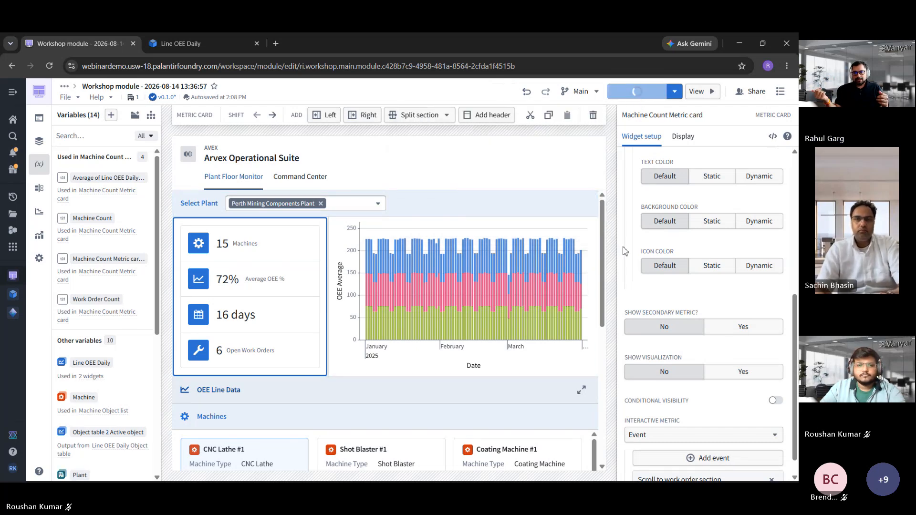
{"action": "left_click", "coordinate": [544, 170]}
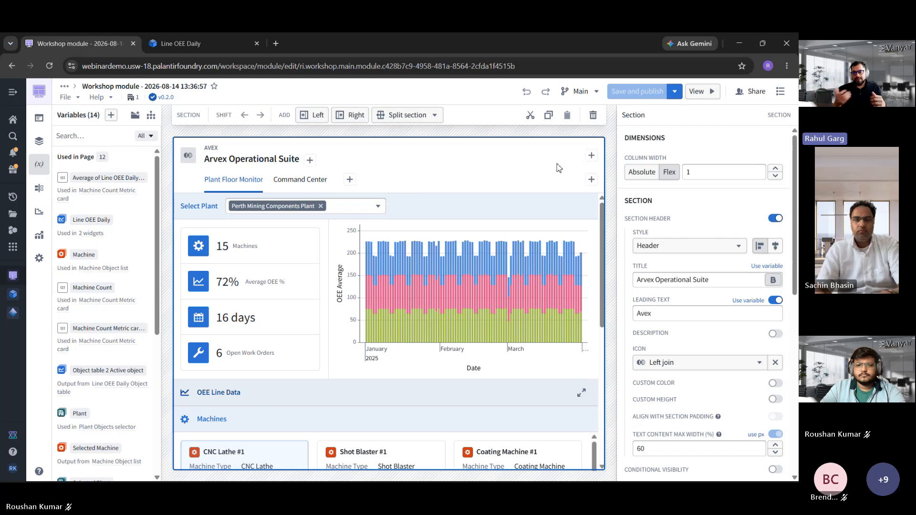
{"action": "left_click", "coordinate": [591, 156]}
{"action": "left_click", "coordinate": [571, 204]}
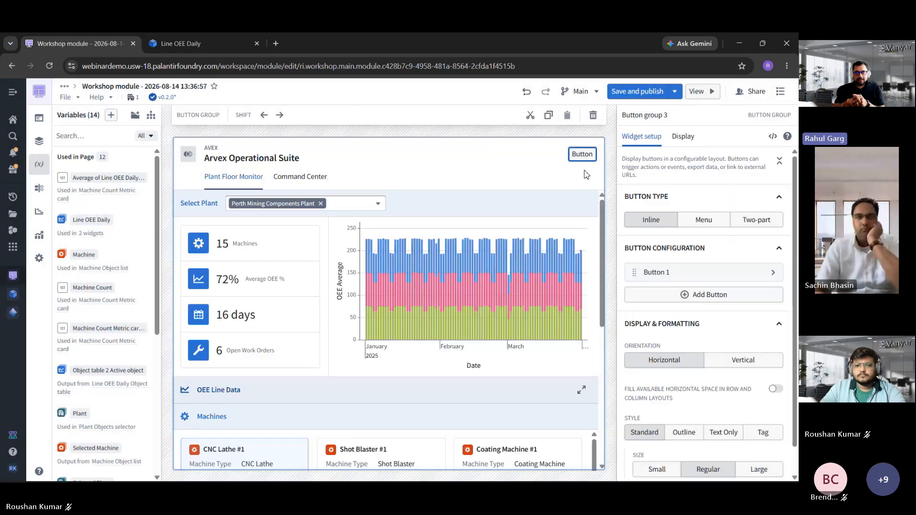
{"action": "left_click", "coordinate": [593, 115]}
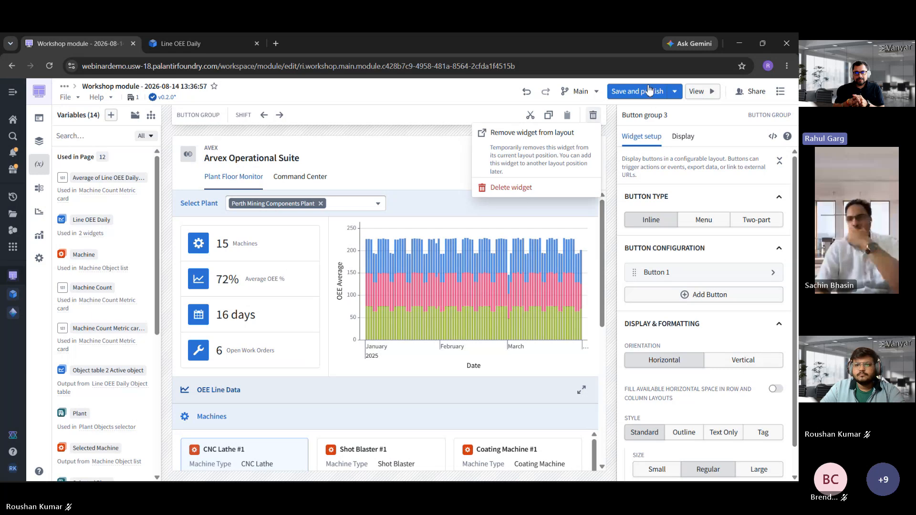
{"action": "left_click", "coordinate": [497, 188]}
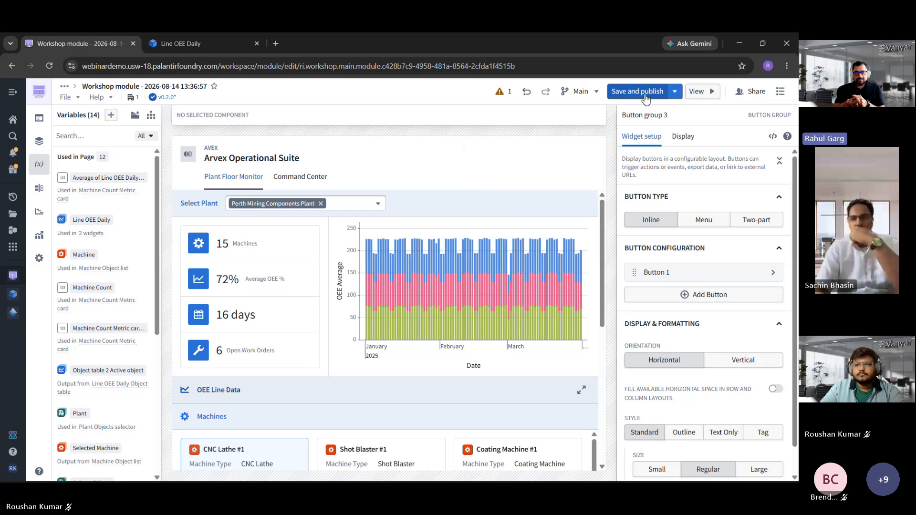
Open the published module view, select Pune Manufacturing Plant, and look over its metrics, machines and open work orders
{"action": "left_click", "coordinate": [699, 95]}
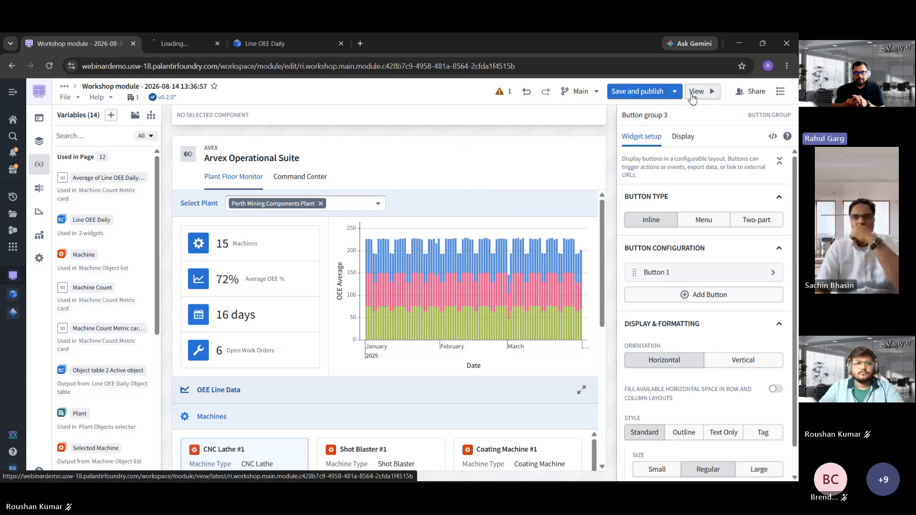
{"action": "left_click", "coordinate": [176, 43]}
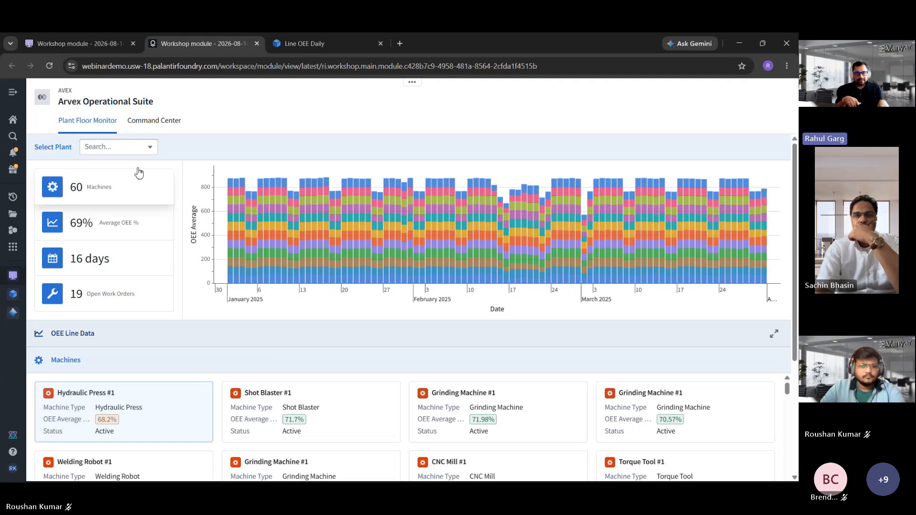
{"action": "left_click", "coordinate": [119, 147]}
{"action": "left_click", "coordinate": [129, 215]}
{"action": "left_click", "coordinate": [204, 329]}
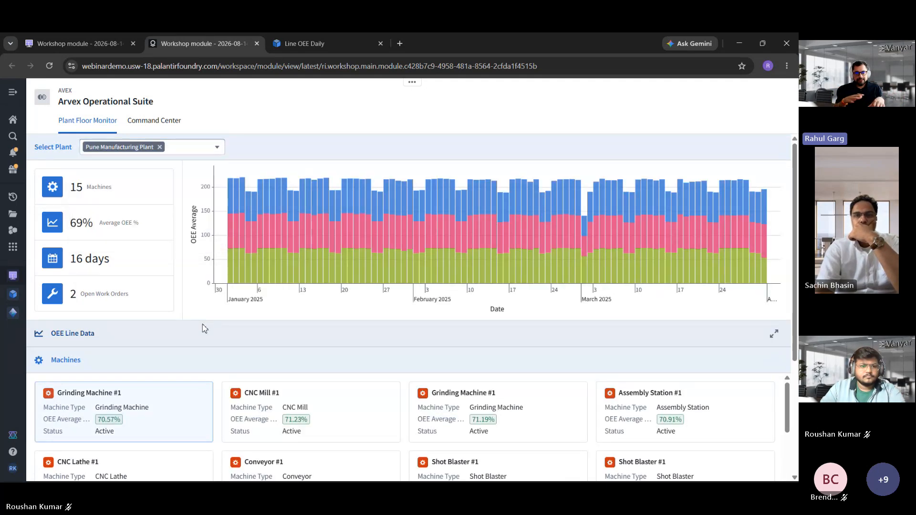
{"action": "scroll", "coordinate": [443, 322], "scroll_direction": "down", "scroll_amount": 2}
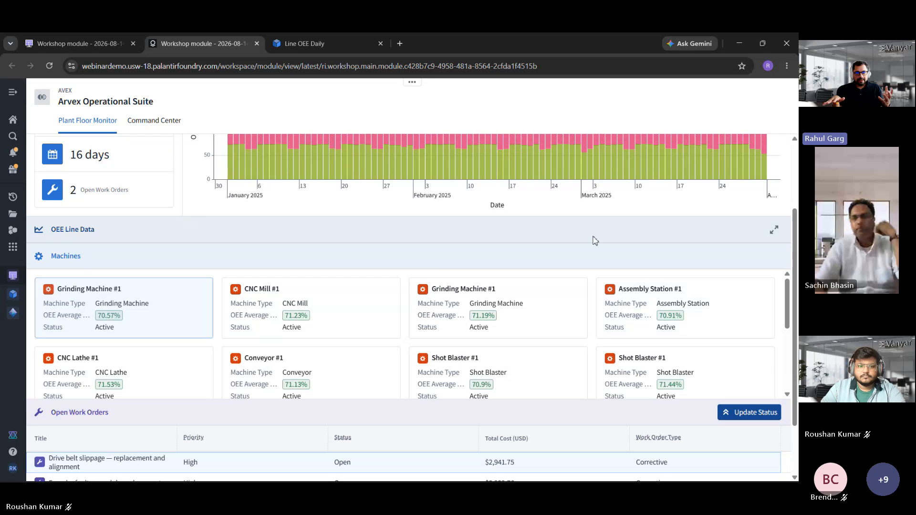
{"action": "scroll", "coordinate": [609, 236], "scroll_direction": "down", "scroll_amount": 5}
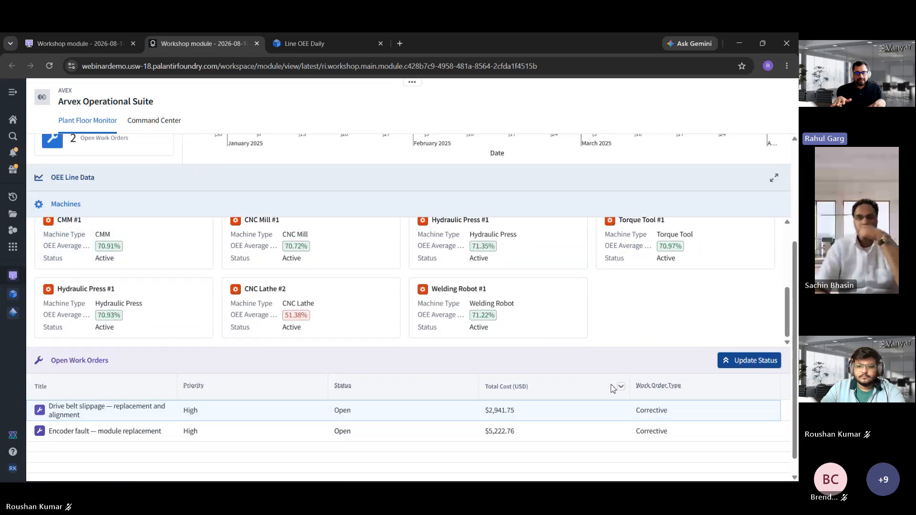
{"action": "scroll", "coordinate": [612, 389], "scroll_direction": "down", "scroll_amount": 1}
{"action": "scroll", "coordinate": [617, 394], "scroll_direction": "up", "scroll_amount": 2}
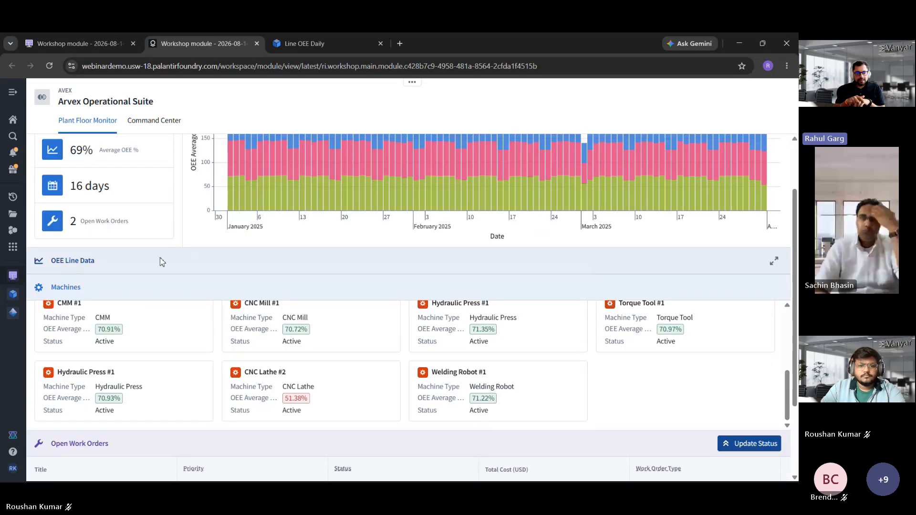
{"action": "scroll", "coordinate": [204, 258], "scroll_direction": "up", "scroll_amount": 2}
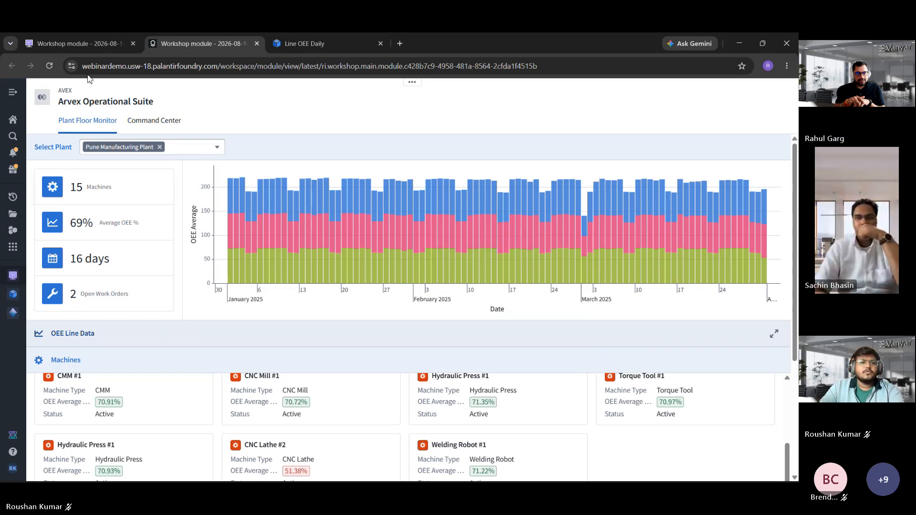
Back in the module editor, add a new overlay to the layout and delete its upper 100 px section
{"action": "left_click", "coordinate": [55, 45]}
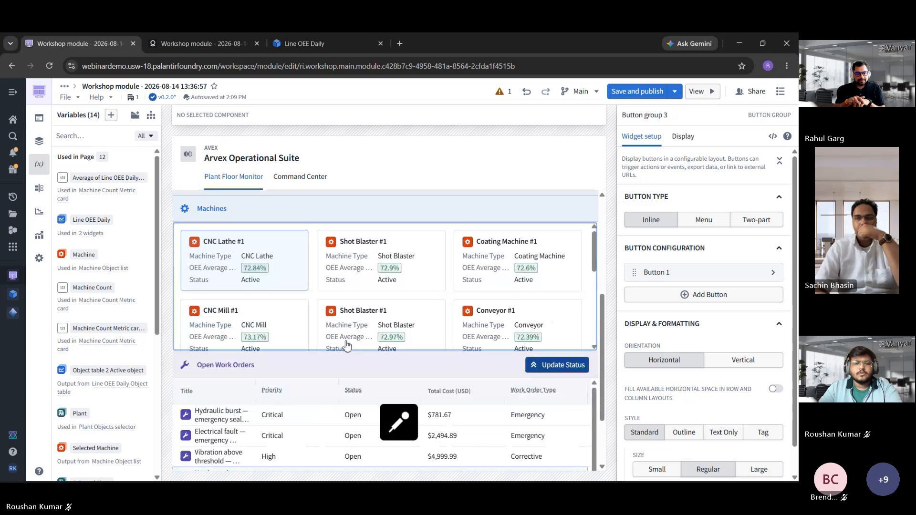
{"action": "left_click", "coordinate": [39, 141]}
{"action": "left_click", "coordinate": [90, 115]}
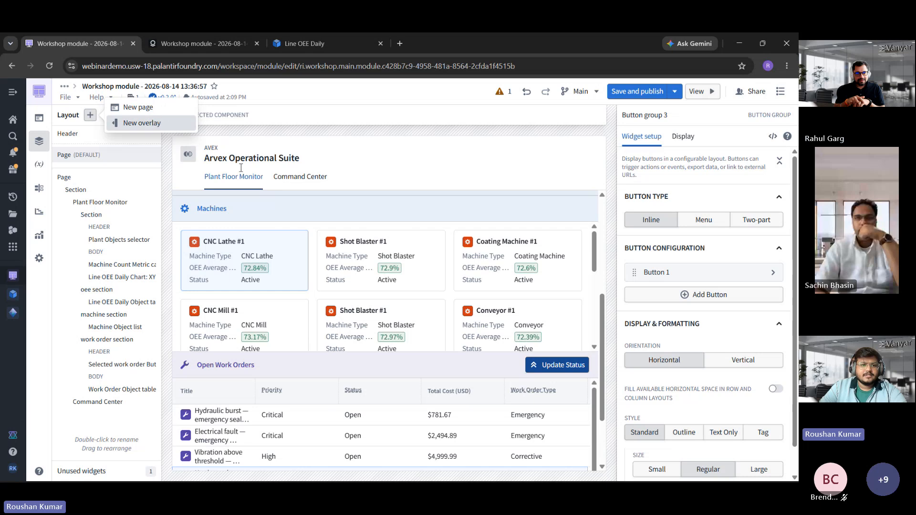
{"action": "left_click", "coordinate": [152, 123]}
{"action": "left_click", "coordinate": [543, 183]}
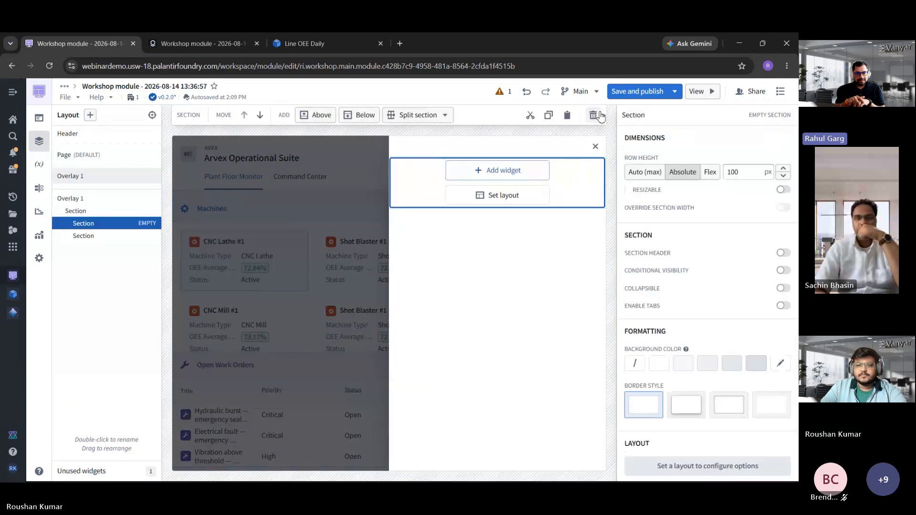
{"action": "left_click", "coordinate": [595, 115]}
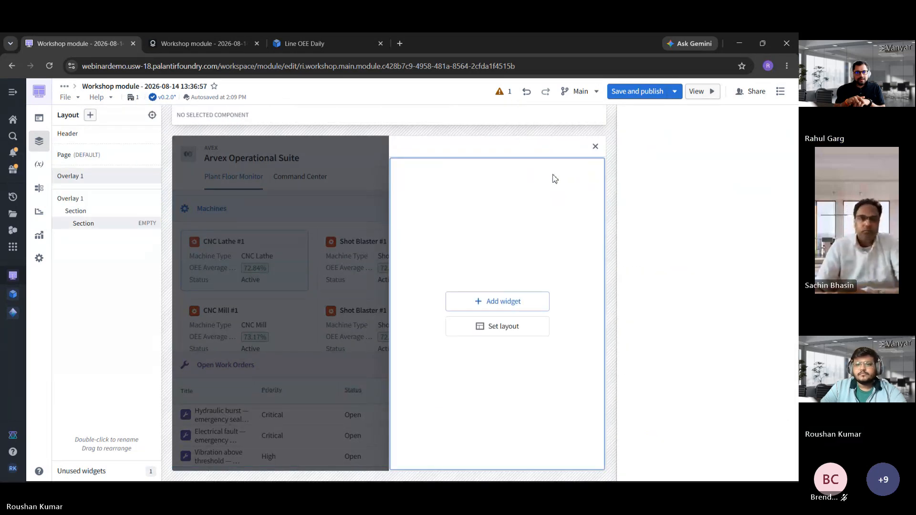
Add an Object view widget to the overlay's empty section and set Selected Machine as its object to display
{"action": "left_click", "coordinate": [568, 284]}
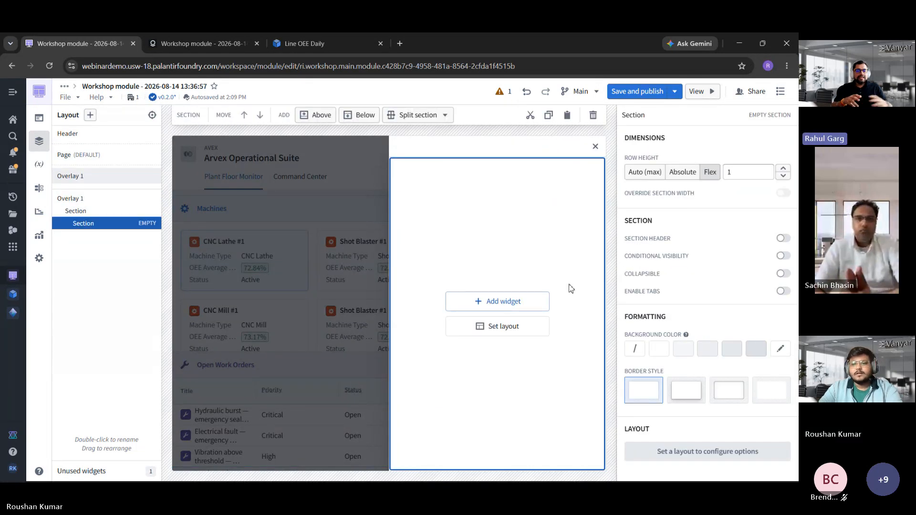
{"action": "left_click", "coordinate": [506, 301]}
{"action": "type", "text": "o"}
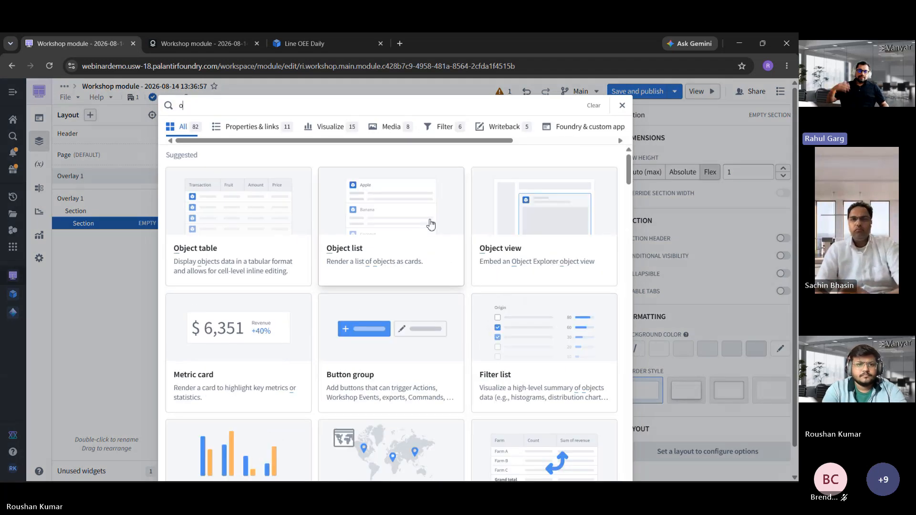
{"action": "type", "text": "bject view"}
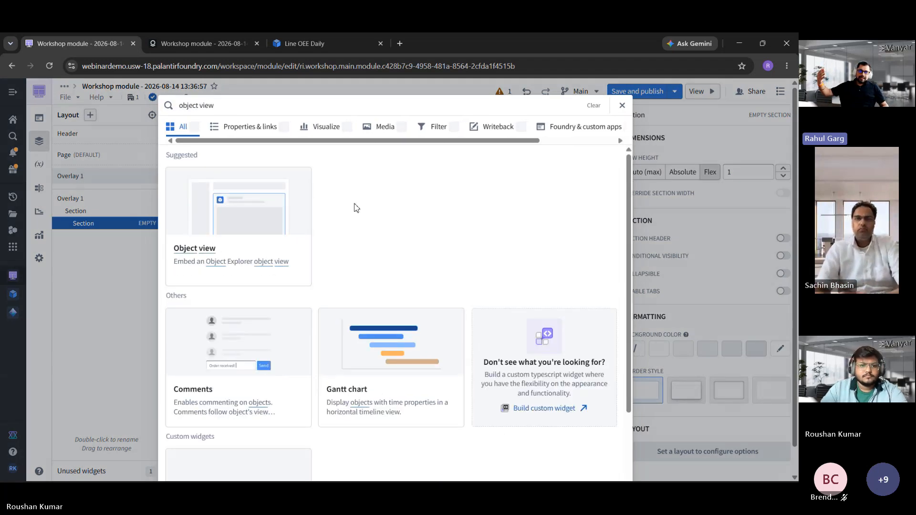
{"action": "key", "text": "Escape"}
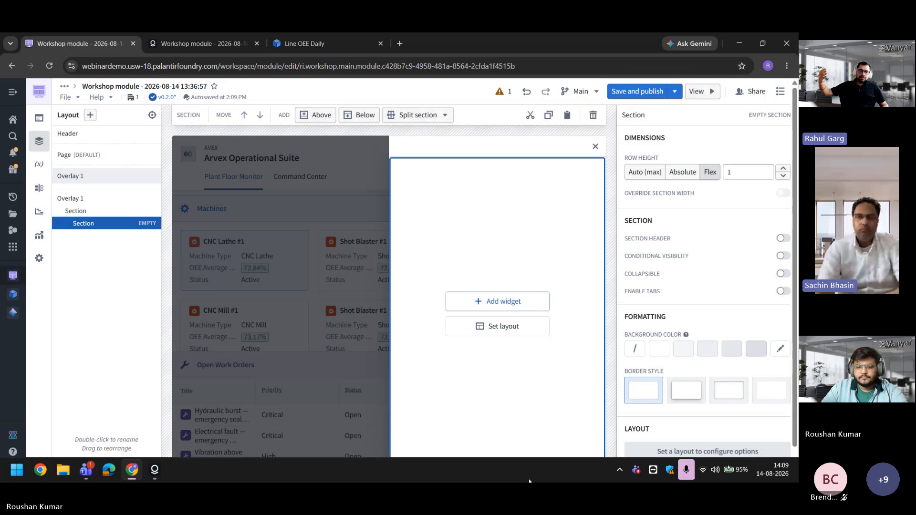
{"action": "left_click", "coordinate": [753, 222]}
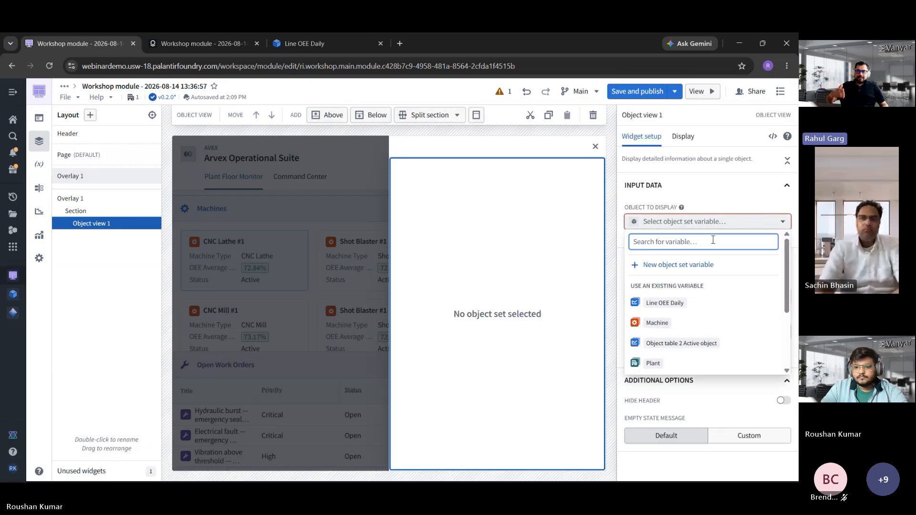
{"action": "scroll", "coordinate": [695, 333], "scroll_direction": "down", "scroll_amount": 3}
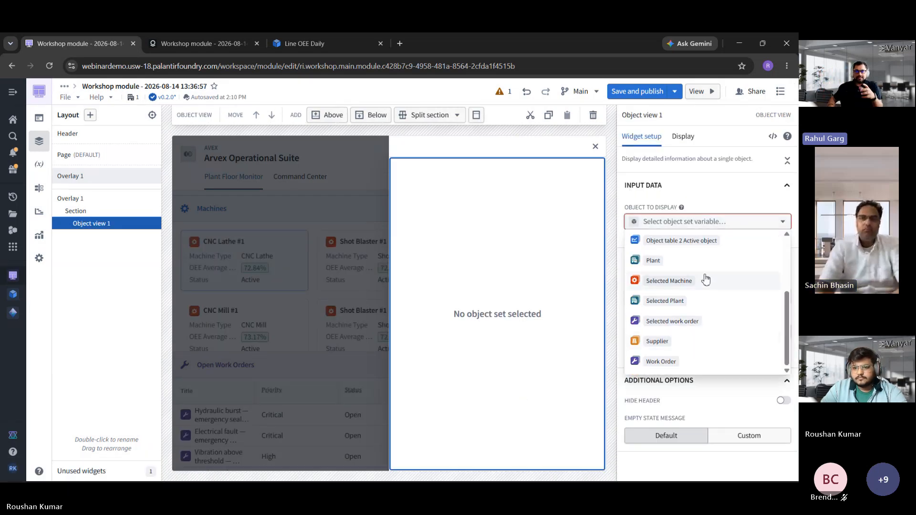
{"action": "left_click", "coordinate": [706, 280]}
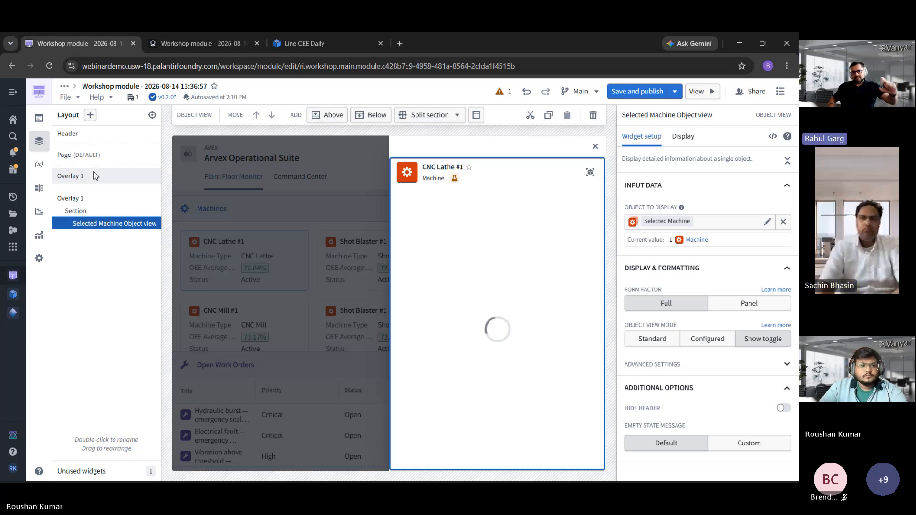
Set the overlay drawer's size to Large and turn off its overlay header
{"action": "left_click", "coordinate": [96, 198]}
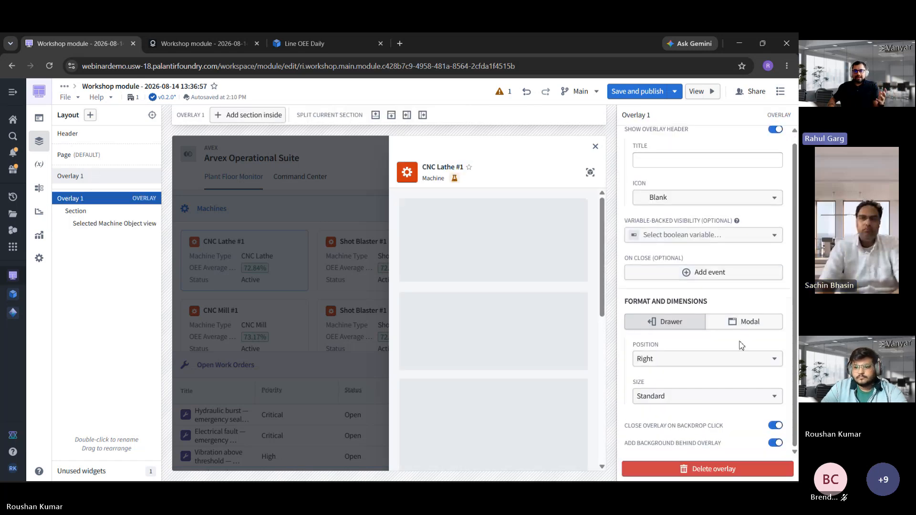
{"action": "left_click", "coordinate": [740, 360]}
{"action": "left_click", "coordinate": [739, 361]}
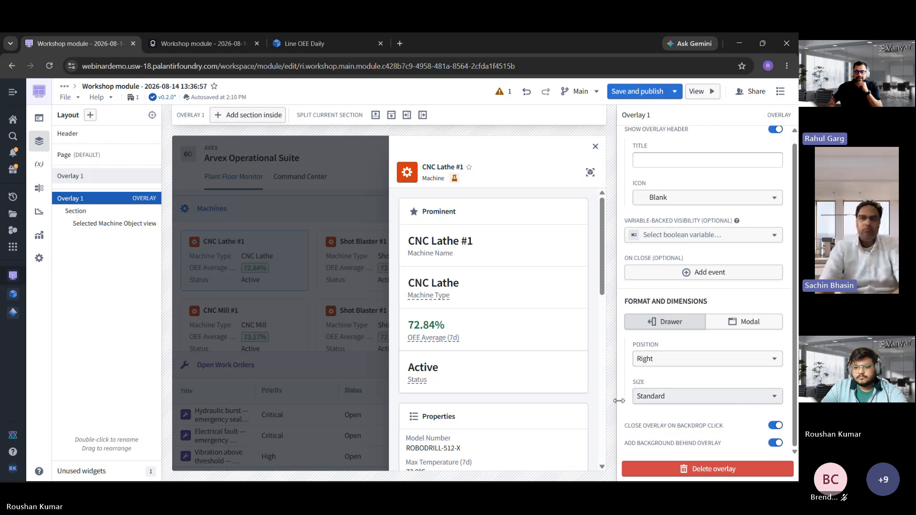
{"action": "left_click", "coordinate": [674, 398]}
{"action": "left_click", "coordinate": [670, 401]}
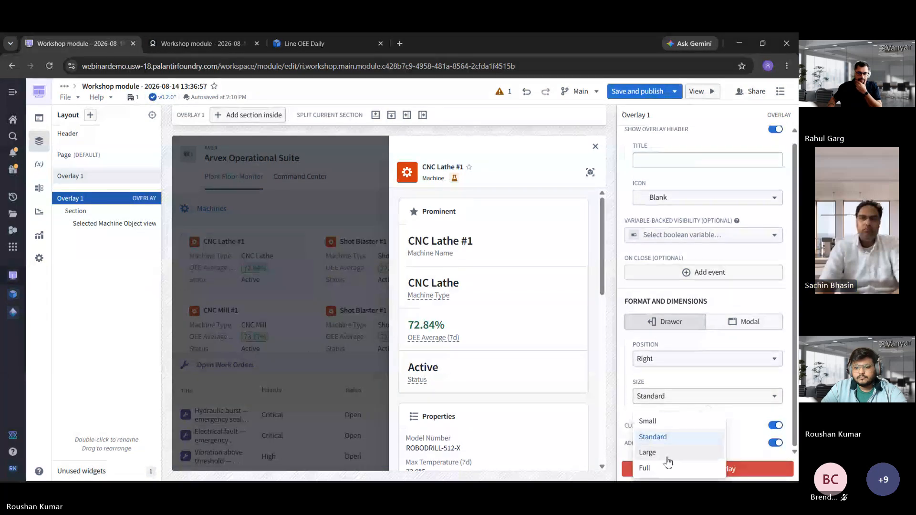
{"action": "left_click", "coordinate": [665, 454]}
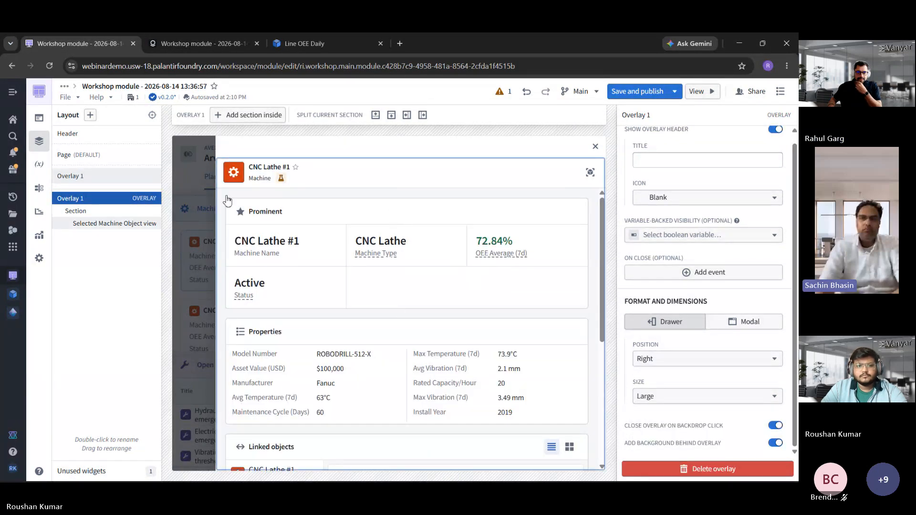
{"action": "left_click", "coordinate": [776, 130]}
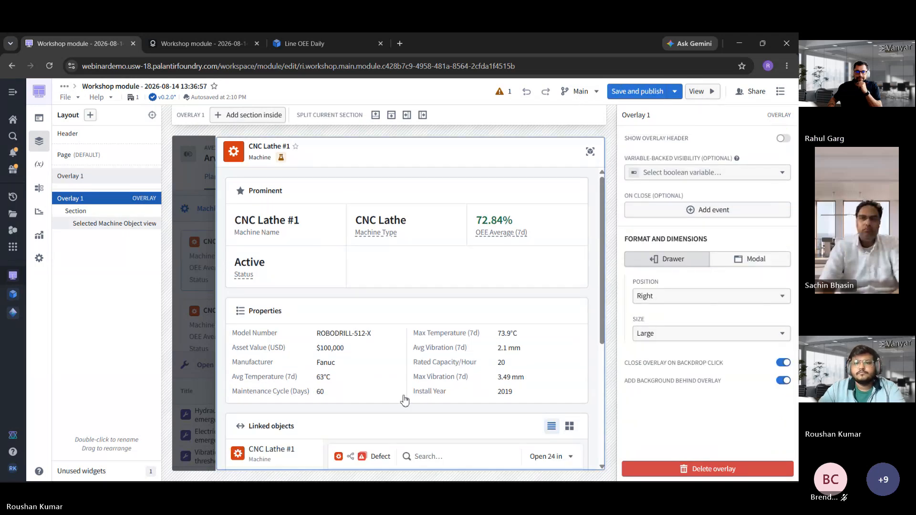
Load version 0.3.0 in the published view and select Pune Manufacturing Plant in the plant filter
{"action": "left_click", "coordinate": [201, 44]}
{"action": "left_click", "coordinate": [412, 82]}
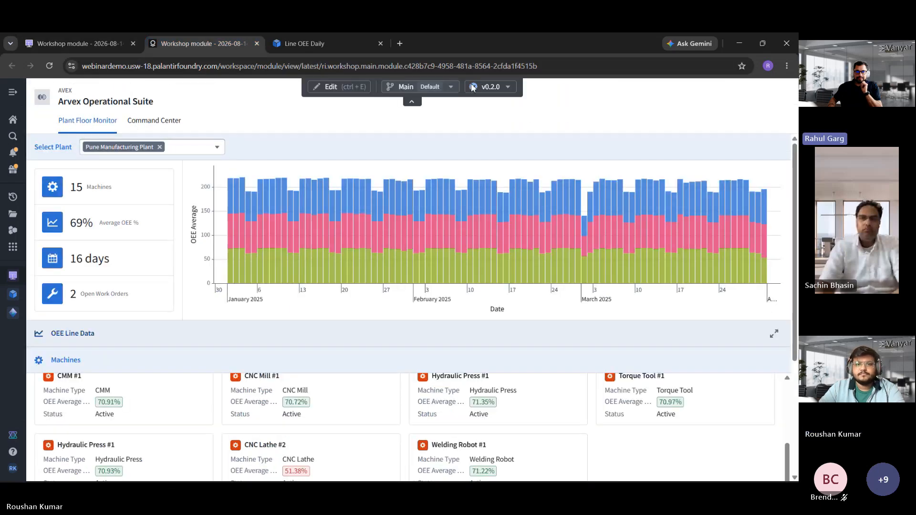
{"action": "left_click", "coordinate": [491, 89]}
{"action": "left_click", "coordinate": [501, 127]}
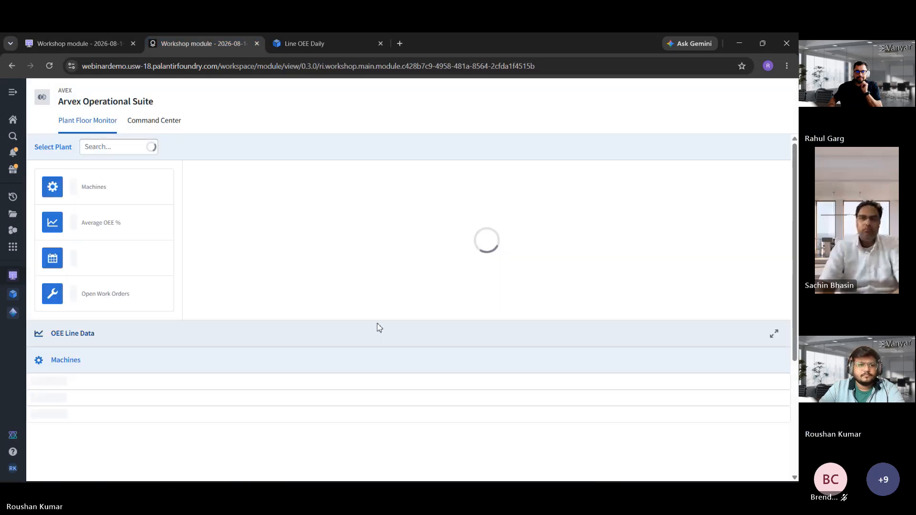
{"action": "left_click", "coordinate": [136, 148]}
{"action": "left_click", "coordinate": [113, 219]}
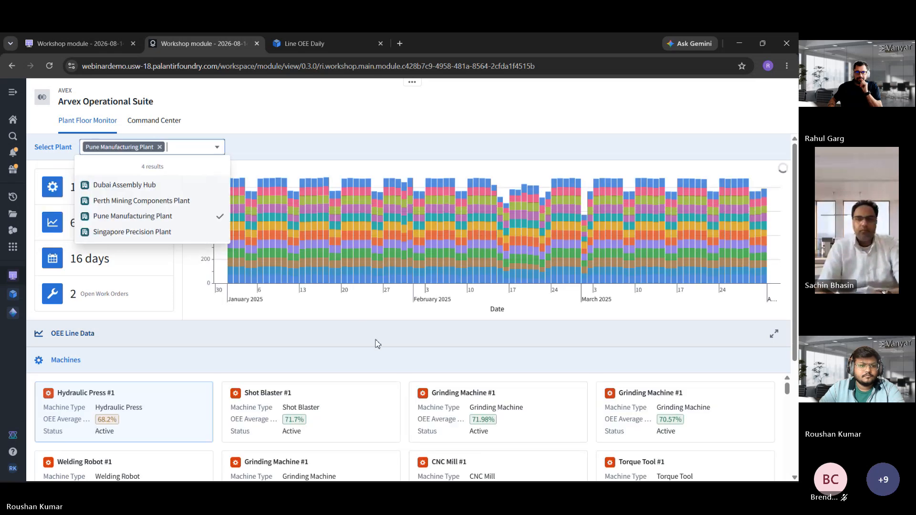
{"action": "scroll", "coordinate": [378, 353], "scroll_direction": "down", "scroll_amount": 2}
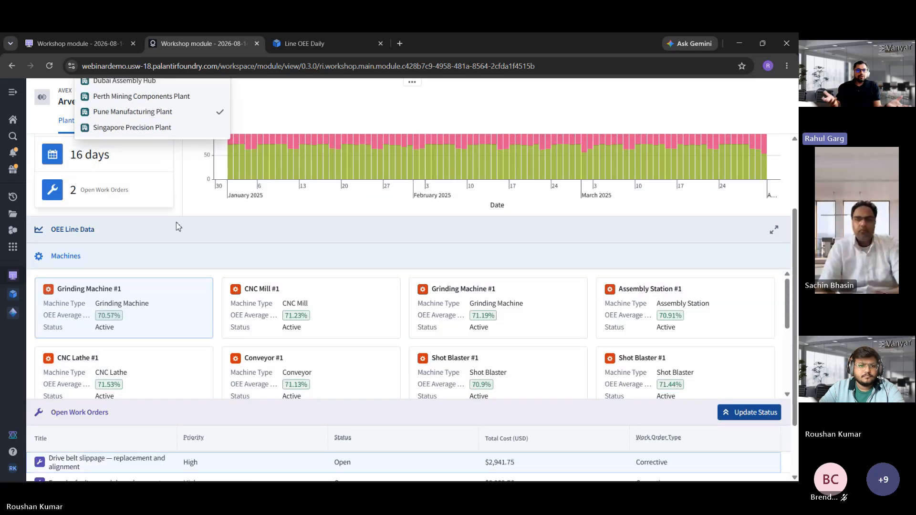
{"action": "scroll", "coordinate": [178, 225], "scroll_direction": "up", "scroll_amount": 2}
{"action": "left_click", "coordinate": [251, 133]}
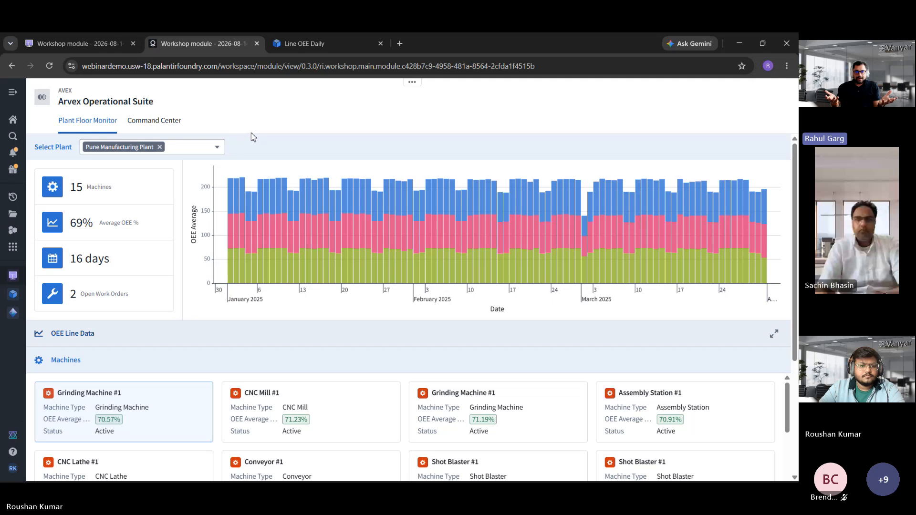
Test the CNC Mill #1 card in the published machine list and return to the module editor
{"action": "scroll", "coordinate": [316, 237], "scroll_direction": "down", "scroll_amount": 2}
{"action": "scroll", "coordinate": [316, 237], "scroll_direction": "down", "scroll_amount": 2}
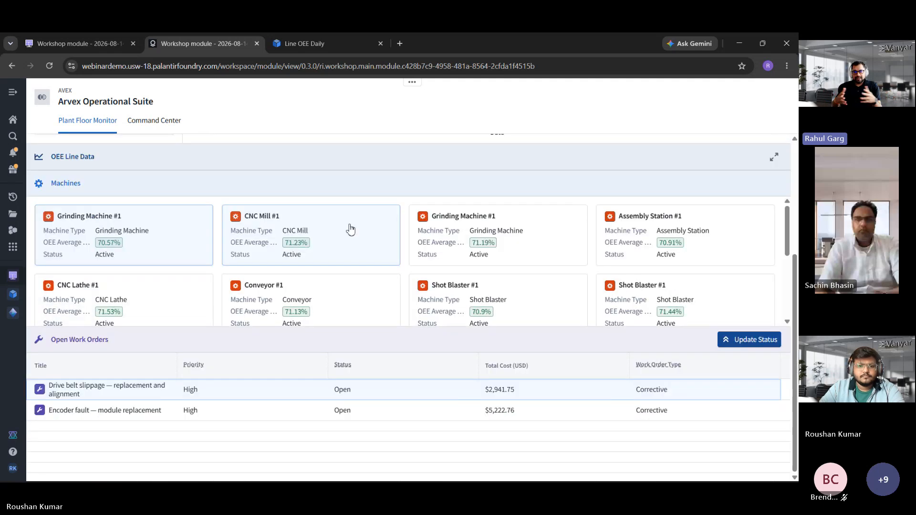
{"action": "left_click", "coordinate": [350, 230]}
{"action": "left_click", "coordinate": [97, 33]}
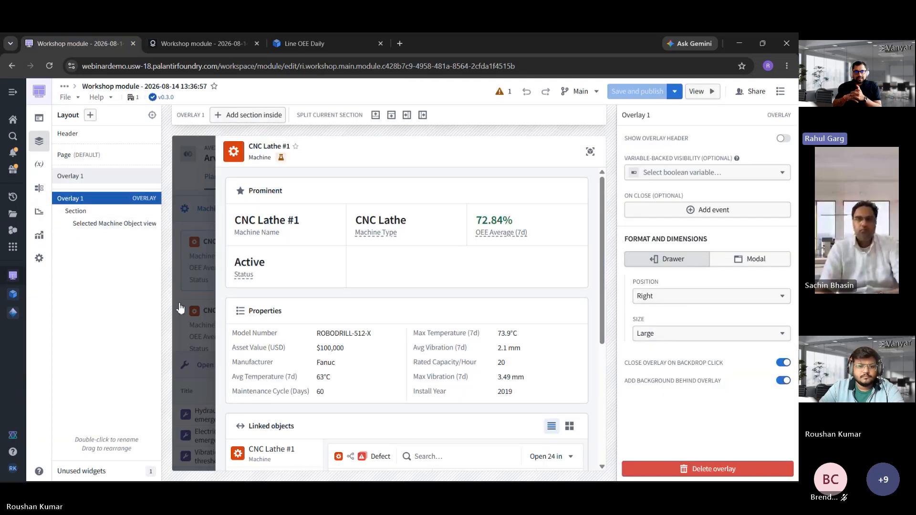
Add an Open Overlay 1 event on object selection to the Machine object list, and save and publish the module
{"action": "key", "text": "Escape"}
{"action": "left_click", "coordinate": [362, 266]}
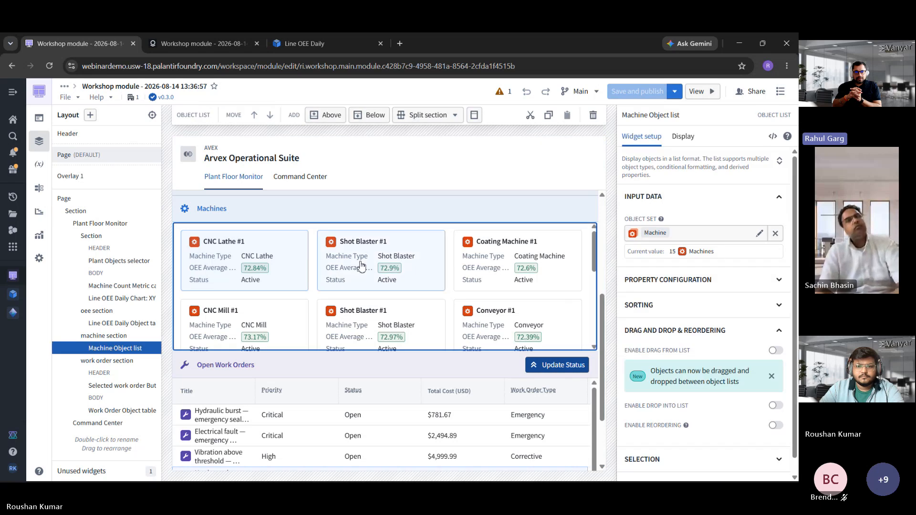
{"action": "scroll", "coordinate": [703, 319], "scroll_direction": "down", "scroll_amount": 5}
{"action": "scroll", "coordinate": [703, 319], "scroll_direction": "down", "scroll_amount": 4}
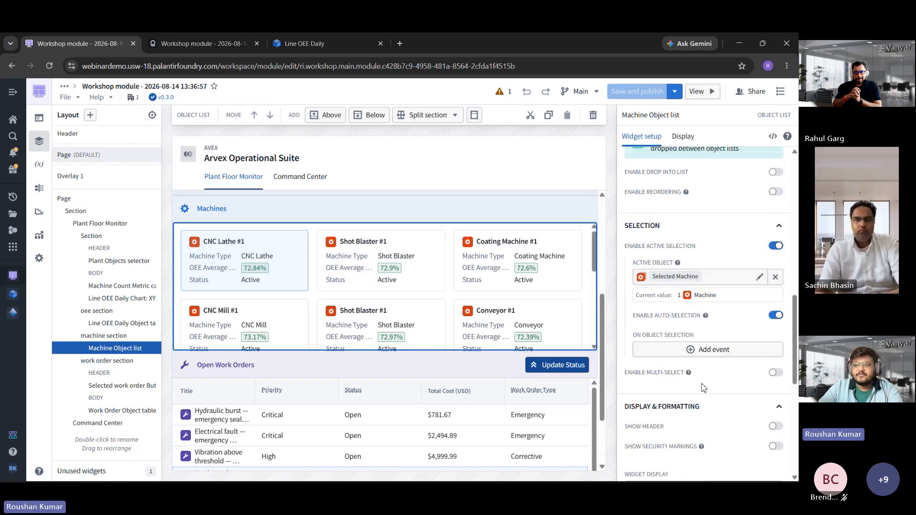
{"action": "left_click", "coordinate": [715, 351]}
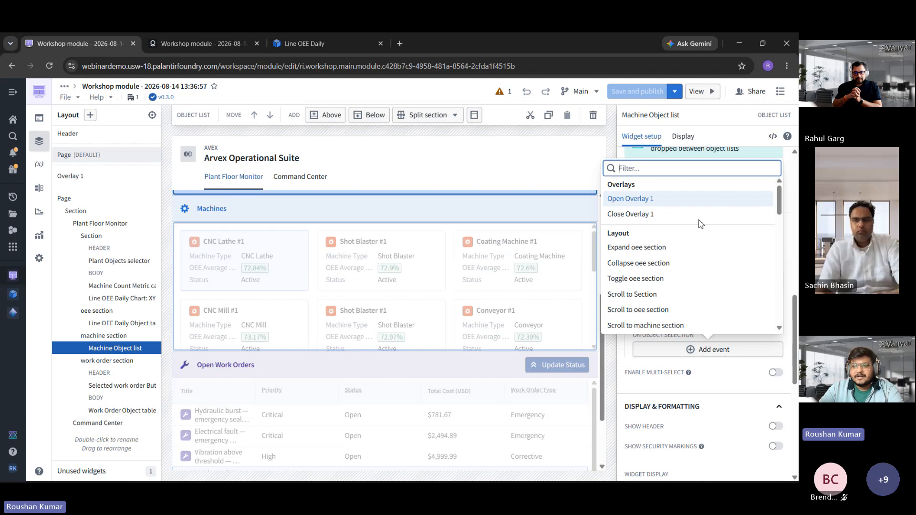
{"action": "scroll", "coordinate": [687, 315], "scroll_direction": "down", "scroll_amount": 1}
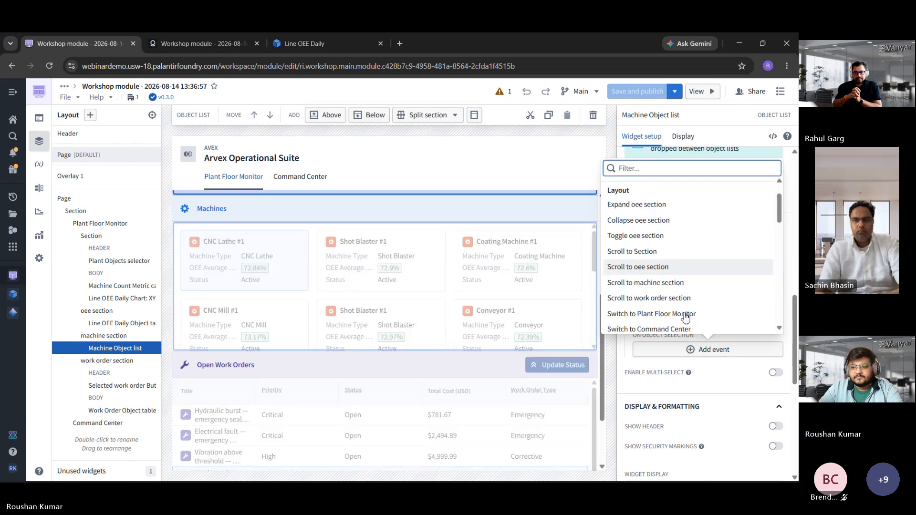
{"action": "scroll", "coordinate": [686, 316], "scroll_direction": "up", "scroll_amount": 2}
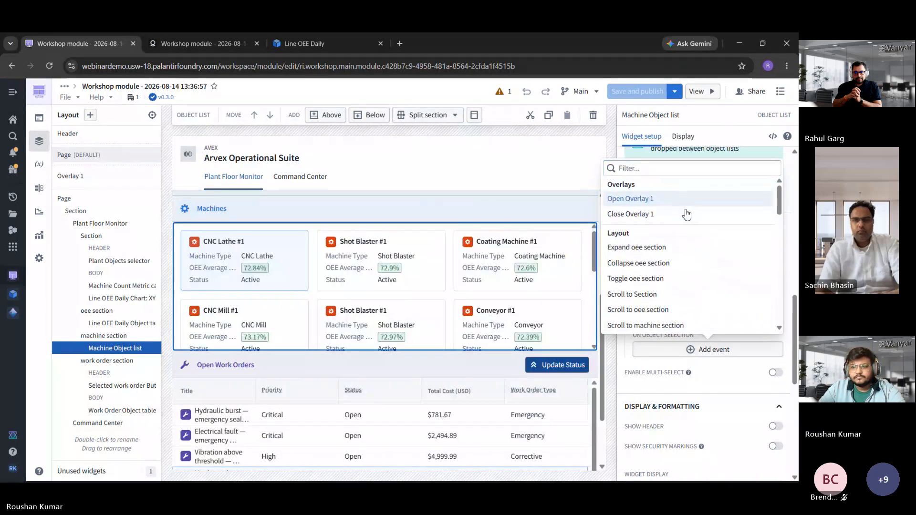
{"action": "left_click", "coordinate": [687, 199]}
{"action": "left_click", "coordinate": [635, 91]}
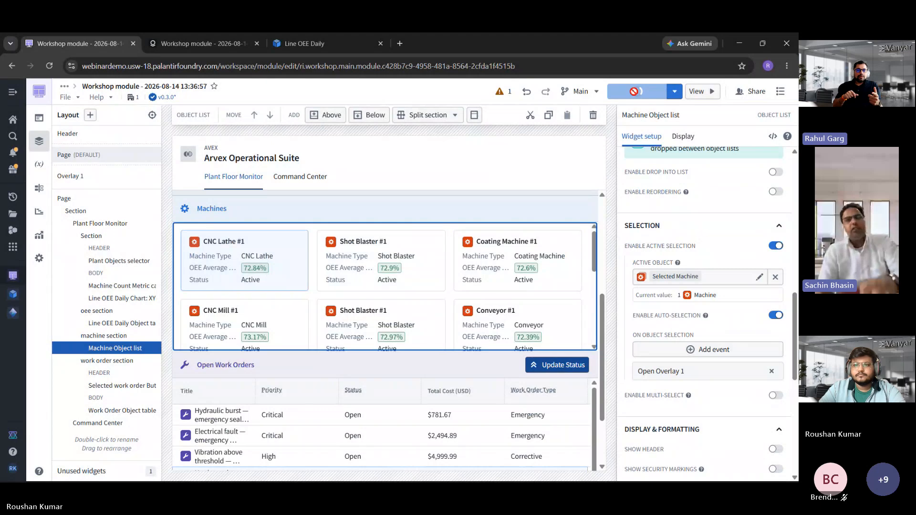
Load version 0.4.0 in the published view and open the Shot Blaster #1 card's details overlay from the machine list
{"action": "left_click", "coordinate": [191, 35]}
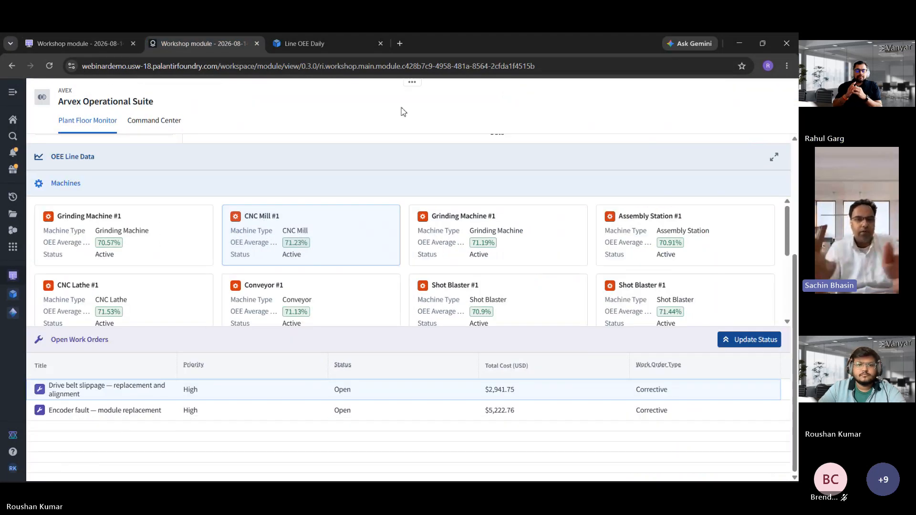
{"action": "mouse_move", "coordinate": [411, 90]}
{"action": "left_click", "coordinate": [490, 88]}
{"action": "left_click", "coordinate": [480, 113]}
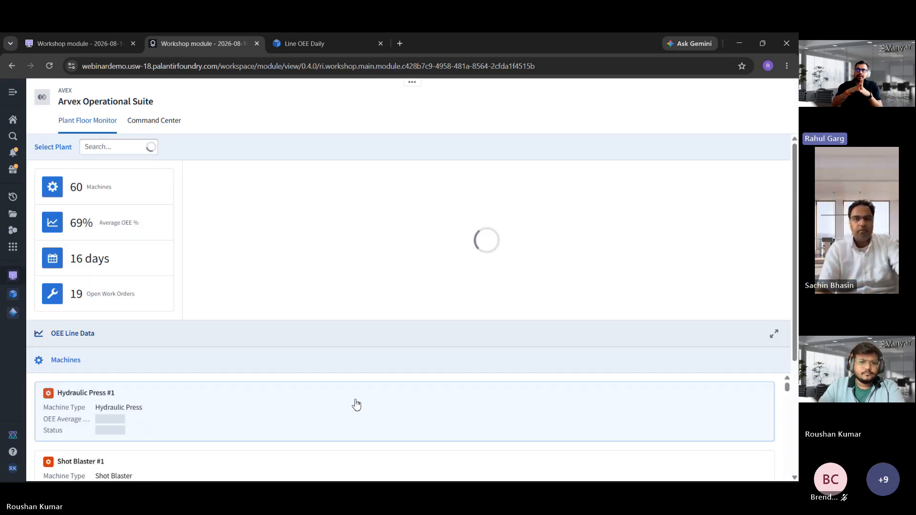
{"action": "scroll", "coordinate": [213, 344], "scroll_direction": "down", "scroll_amount": 1}
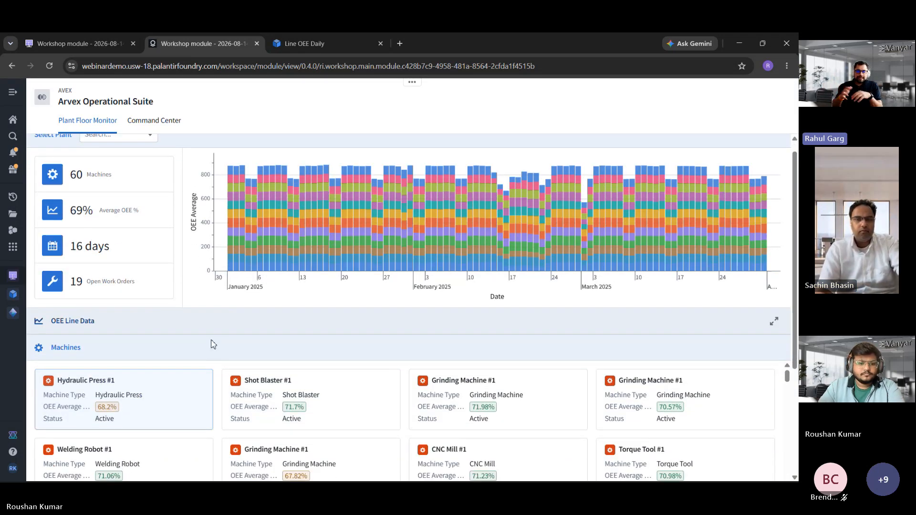
{"action": "scroll", "coordinate": [213, 344], "scroll_direction": "down", "scroll_amount": 3}
{"action": "left_click", "coordinate": [360, 327]}
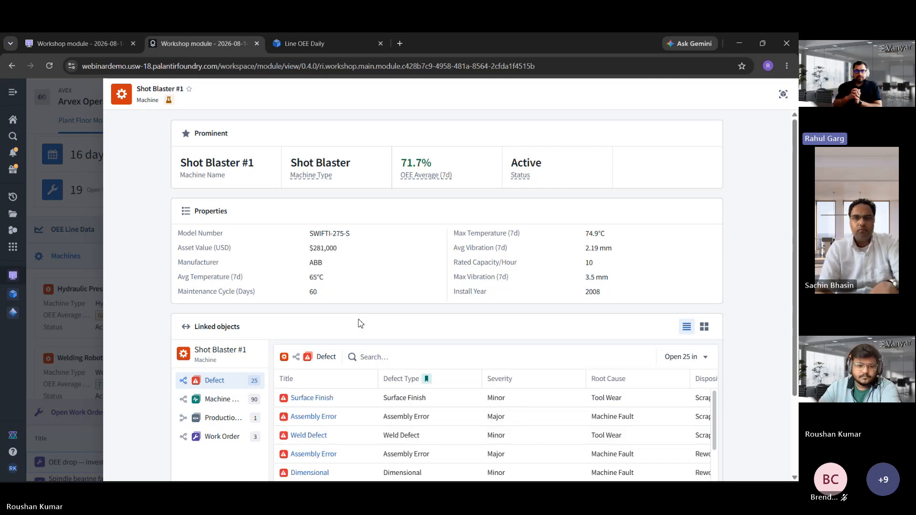
Review Shot Blaster #1's linked Defect, Machine Daily, Production Line and Work Order objects, and close the overlay
{"action": "scroll", "coordinate": [336, 352], "scroll_direction": "down", "scroll_amount": 2}
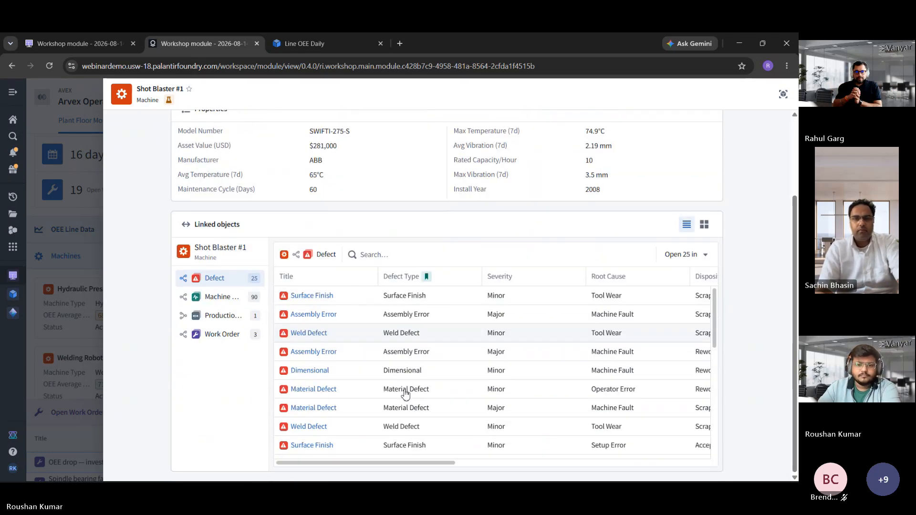
{"action": "scroll", "coordinate": [350, 417], "scroll_direction": "up", "scroll_amount": 1}
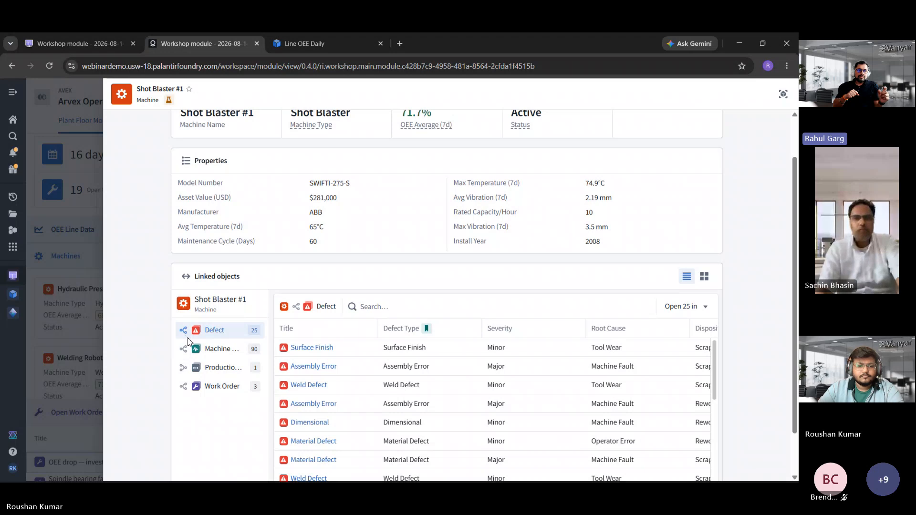
{"action": "left_click", "coordinate": [190, 344]}
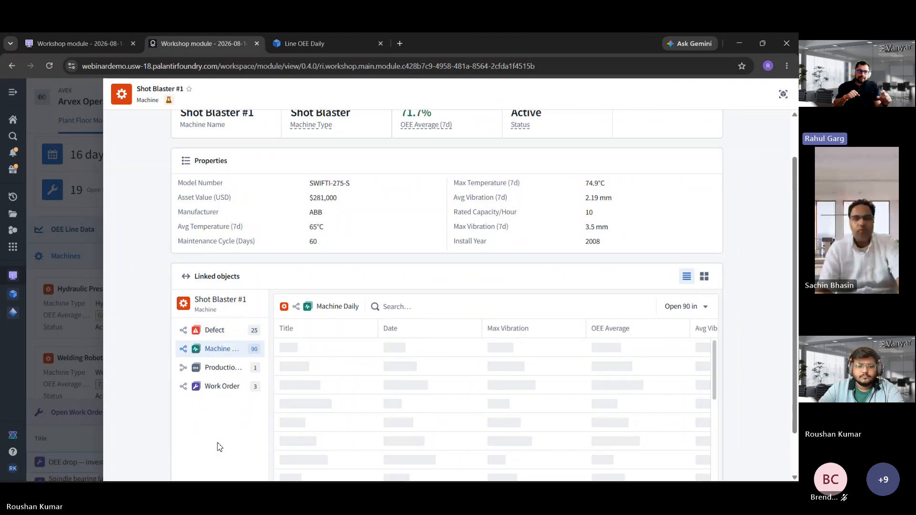
{"action": "scroll", "coordinate": [220, 447], "scroll_direction": "up", "scroll_amount": 1}
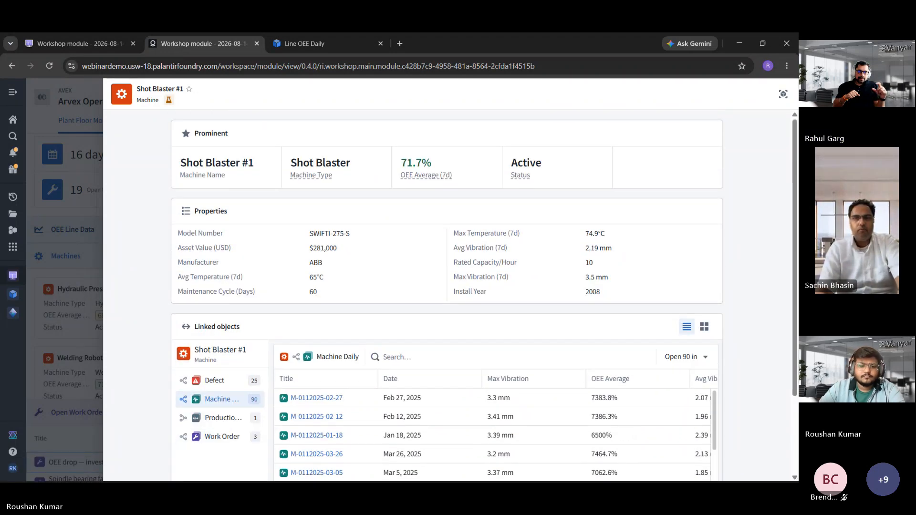
{"action": "left_click", "coordinate": [194, 426]}
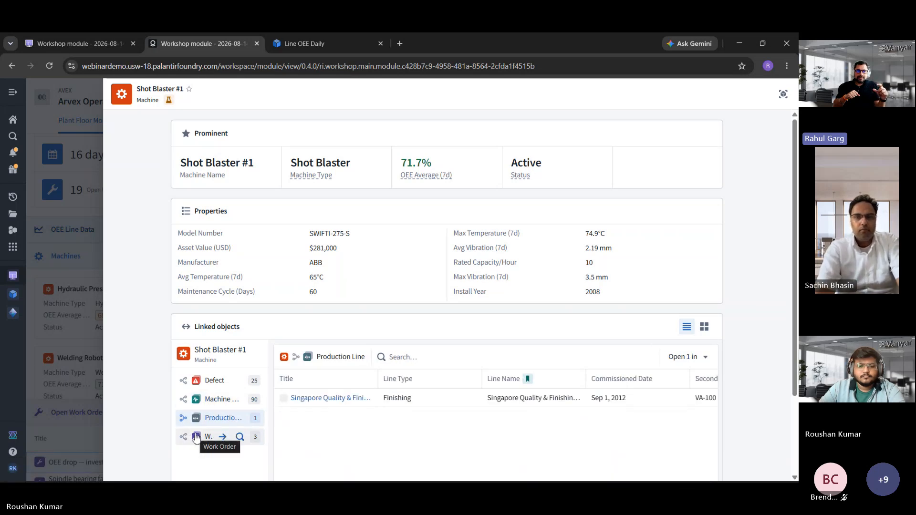
{"action": "left_click", "coordinate": [195, 438]}
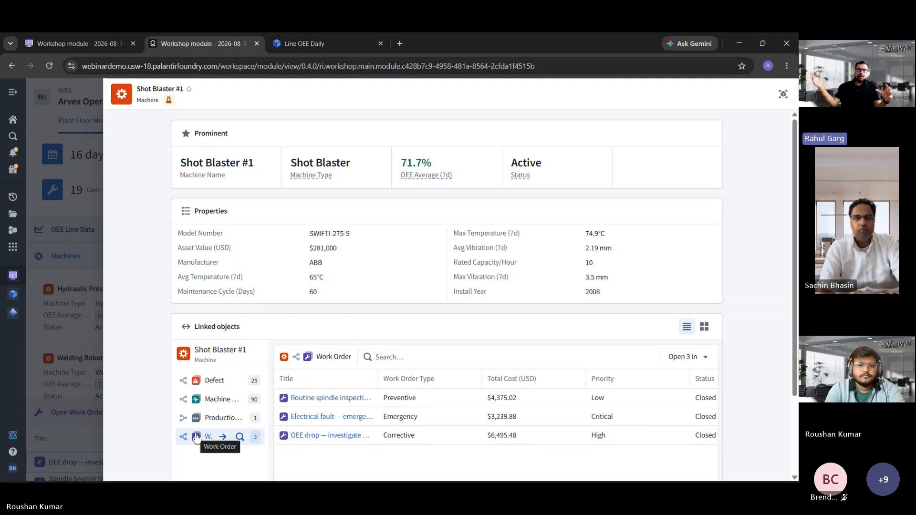
{"action": "left_click", "coordinate": [57, 311]}
{"action": "scroll", "coordinate": [261, 299], "scroll_direction": "up", "scroll_amount": 5}
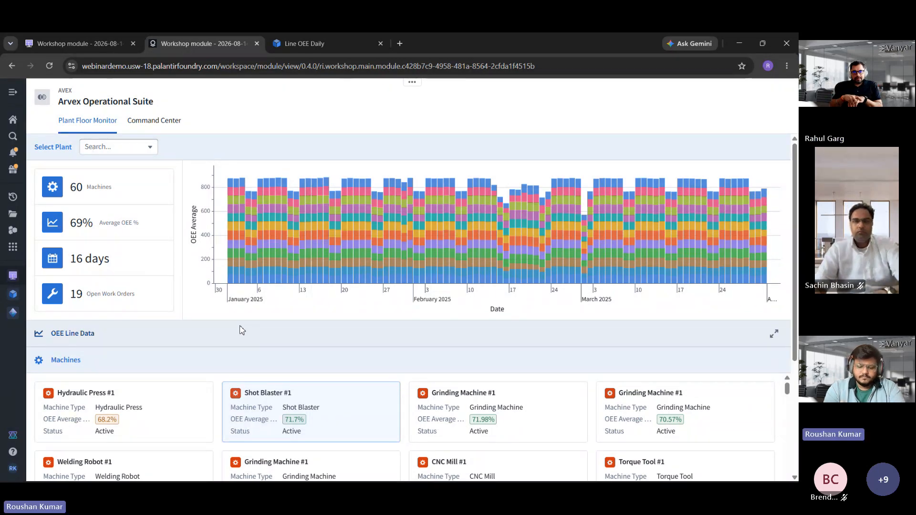
Return to the module editor and add a Custom widget to the empty Command Center section, searching the widgets for "custom"
{"action": "left_click", "coordinate": [70, 38]}
{"action": "left_click", "coordinate": [309, 177]}
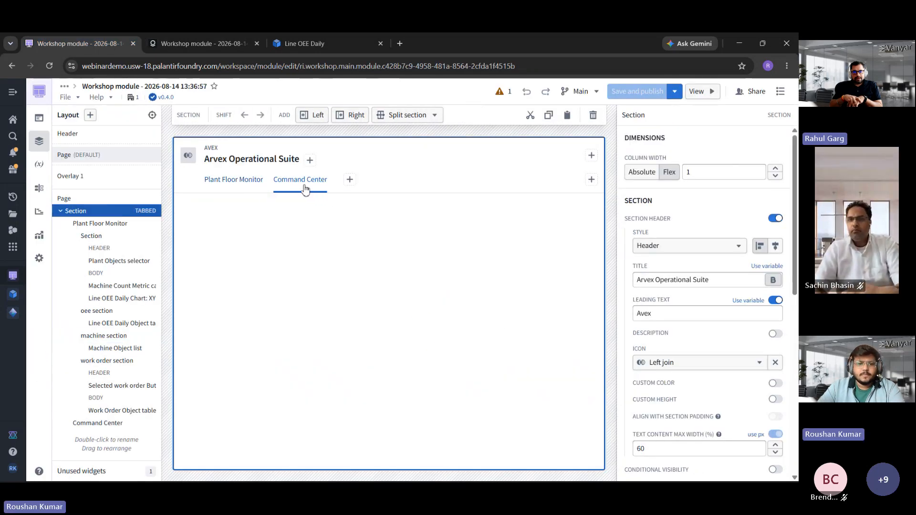
{"action": "left_click", "coordinate": [333, 232]}
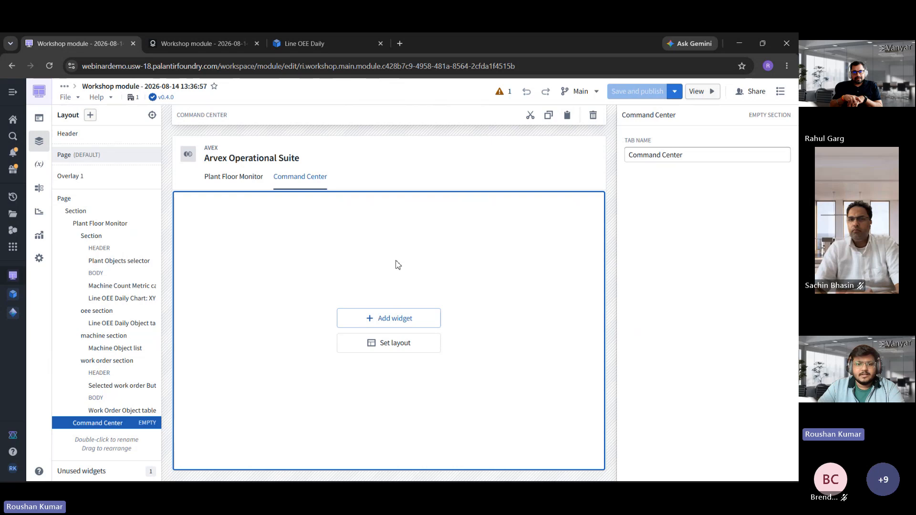
{"action": "left_click", "coordinate": [409, 318]}
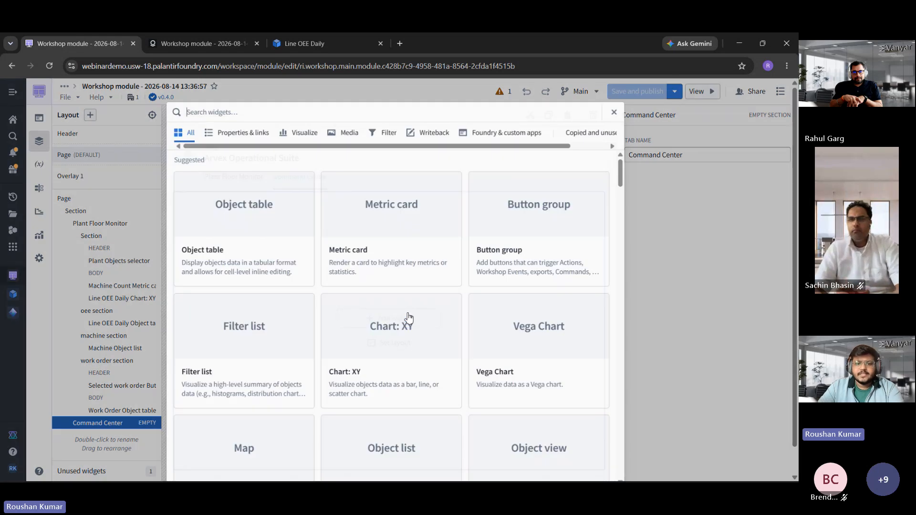
{"action": "scroll", "coordinate": [409, 318], "scroll_direction": "down", "scroll_amount": 3}
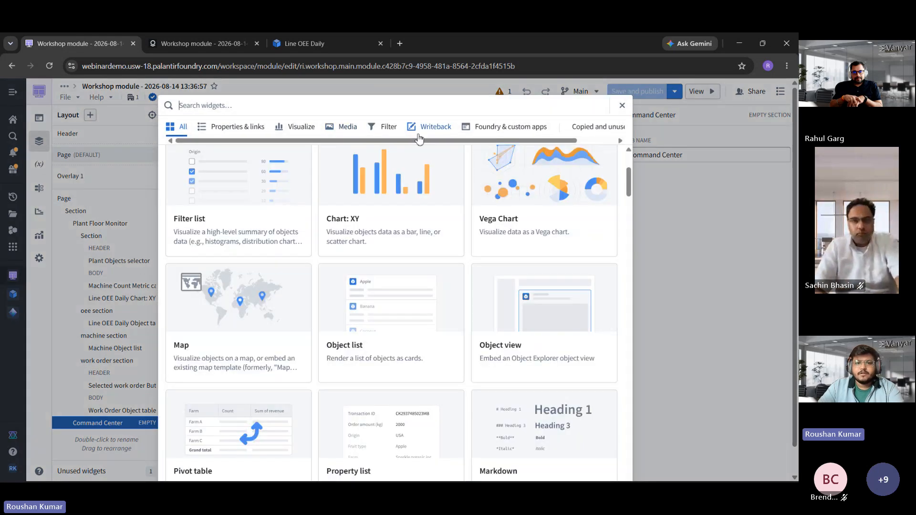
{"action": "left_click", "coordinate": [510, 126]}
{"action": "scroll", "coordinate": [479, 371], "scroll_direction": "down", "scroll_amount": 2}
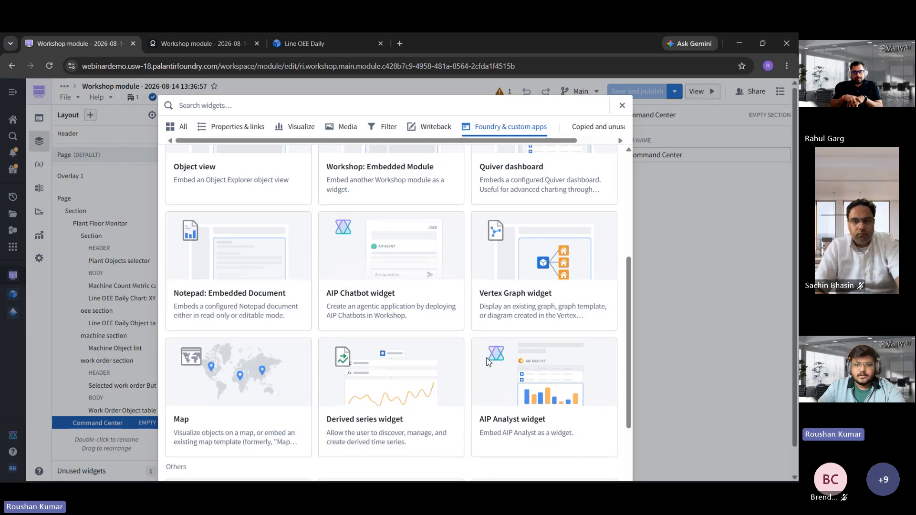
{"action": "scroll", "coordinate": [360, 389], "scroll_direction": "down", "scroll_amount": 1}
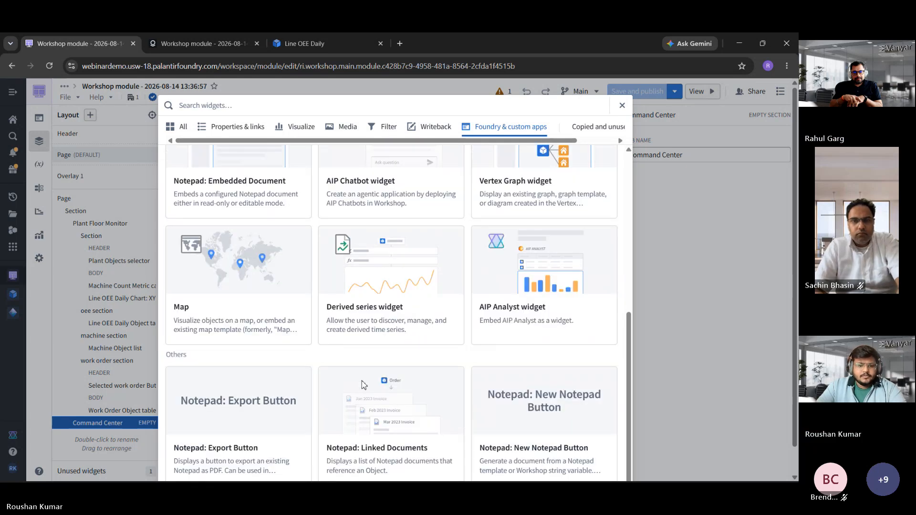
{"action": "left_click", "coordinate": [310, 108]}
{"action": "type", "text": "custome"}
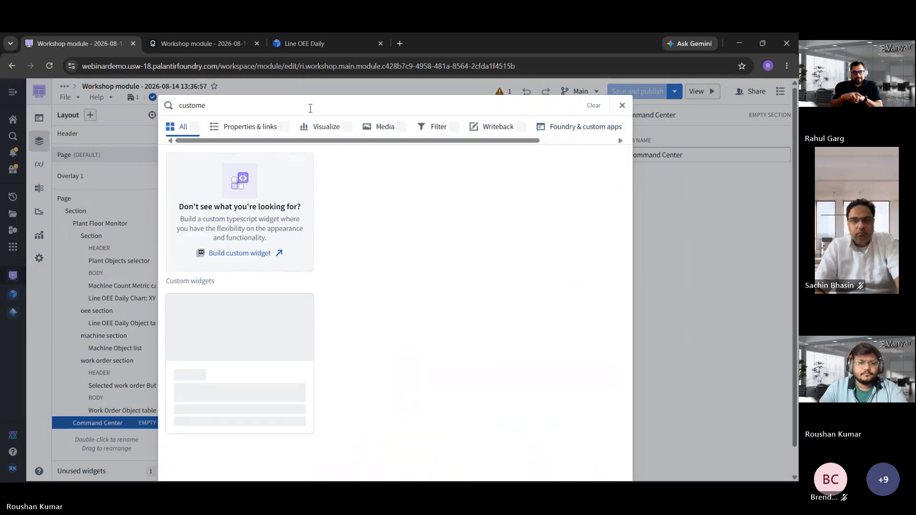
{"action": "key", "text": "BackSpace"}
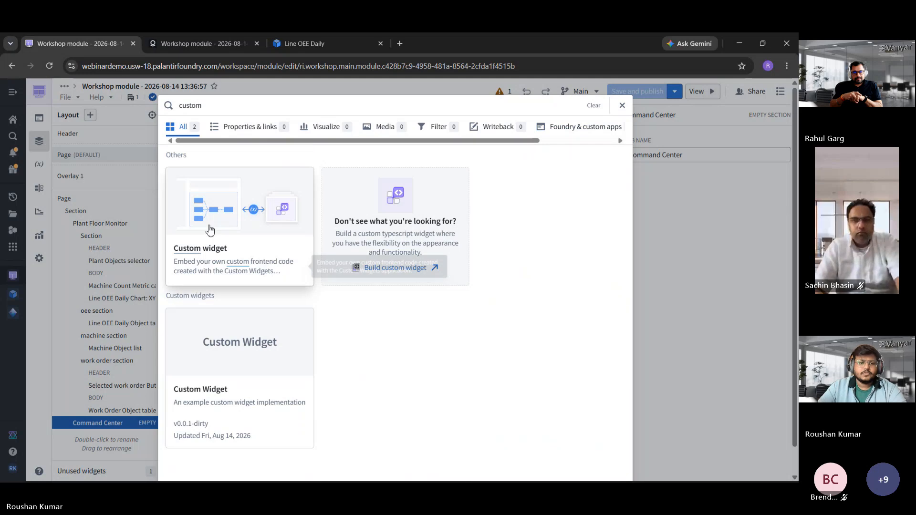
{"action": "left_click", "coordinate": [233, 218]}
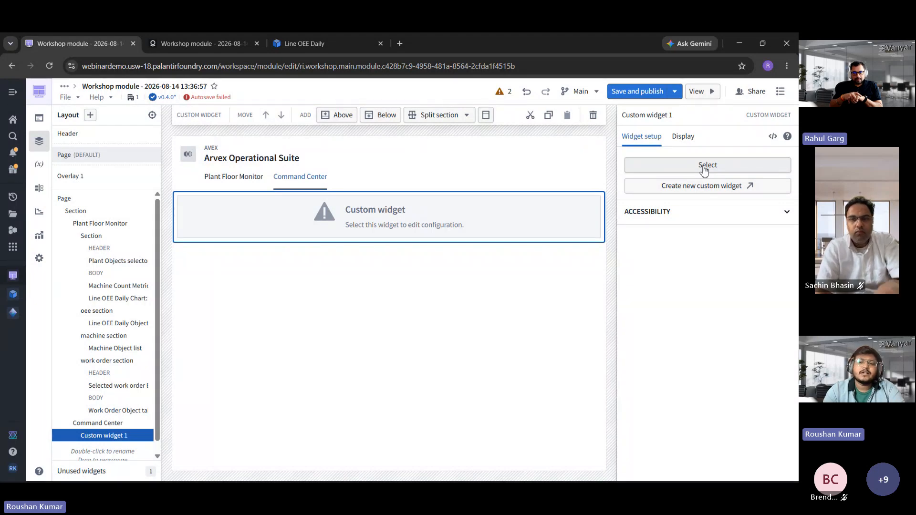
Create a new In Foundry widget set in the Applications folder and save and generate its SDK with Arvex Demo Ontology
{"action": "left_click", "coordinate": [748, 186]}
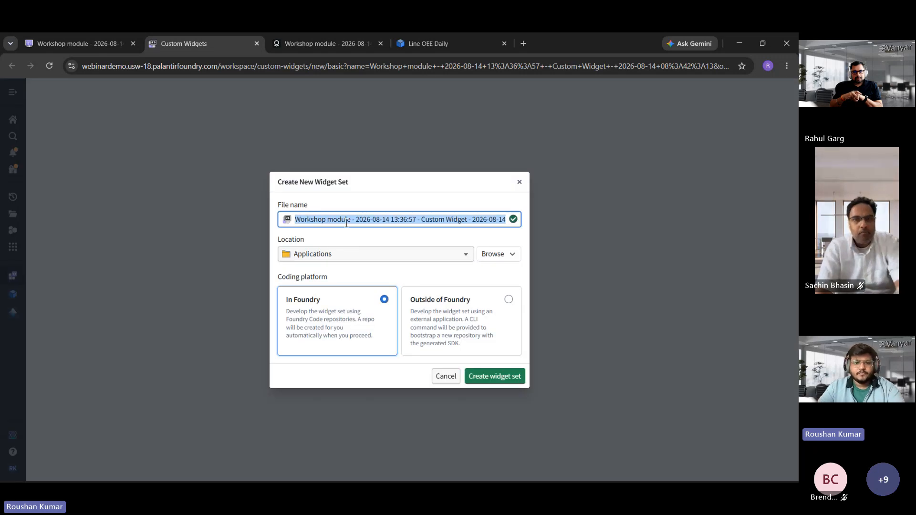
{"action": "left_click", "coordinate": [508, 375]}
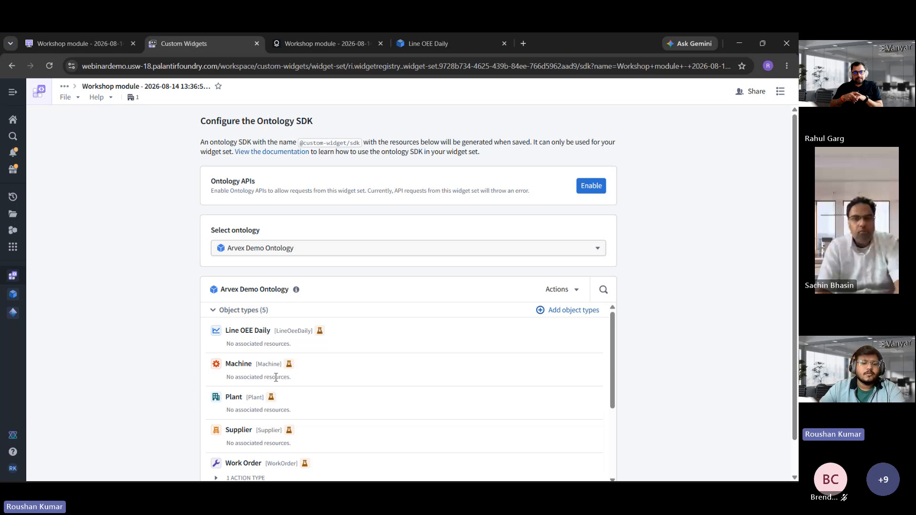
{"action": "left_click", "coordinate": [601, 189]}
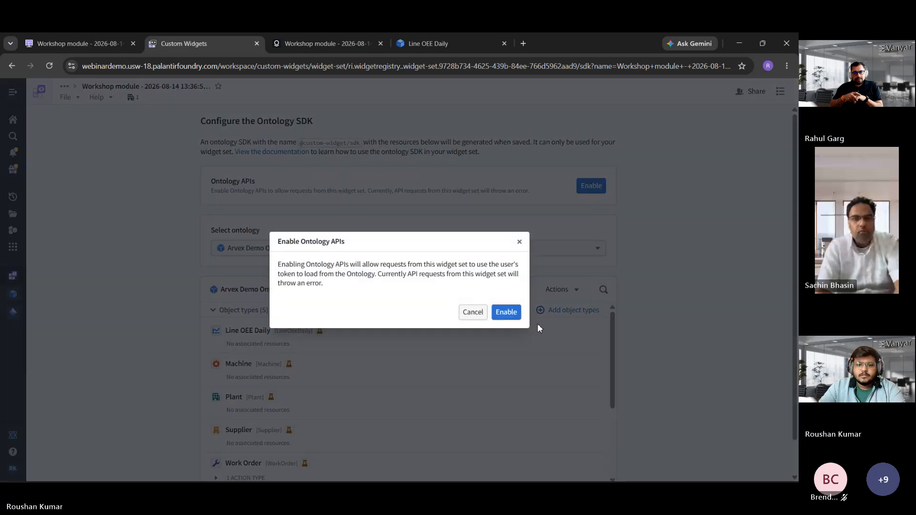
{"action": "left_click", "coordinate": [519, 243]}
{"action": "scroll", "coordinate": [640, 312], "scroll_direction": "down", "scroll_amount": 2}
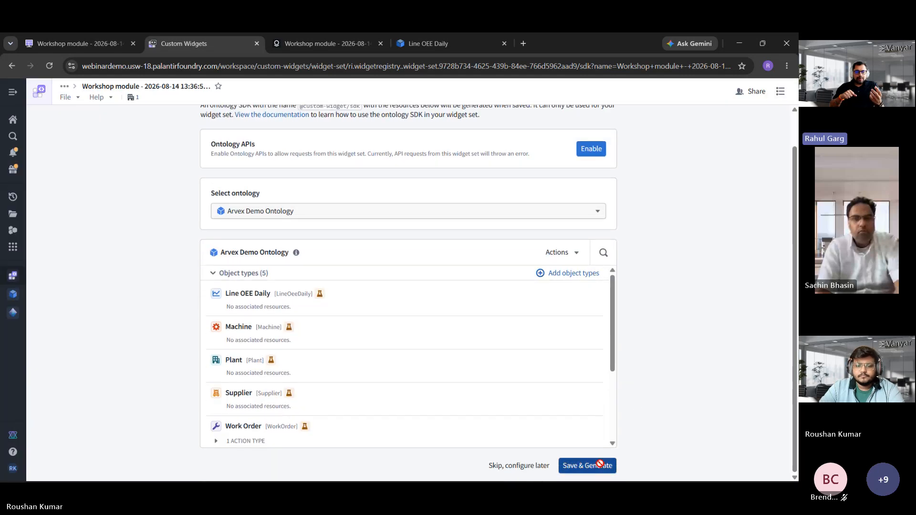
{"action": "left_click", "coordinate": [599, 465]}
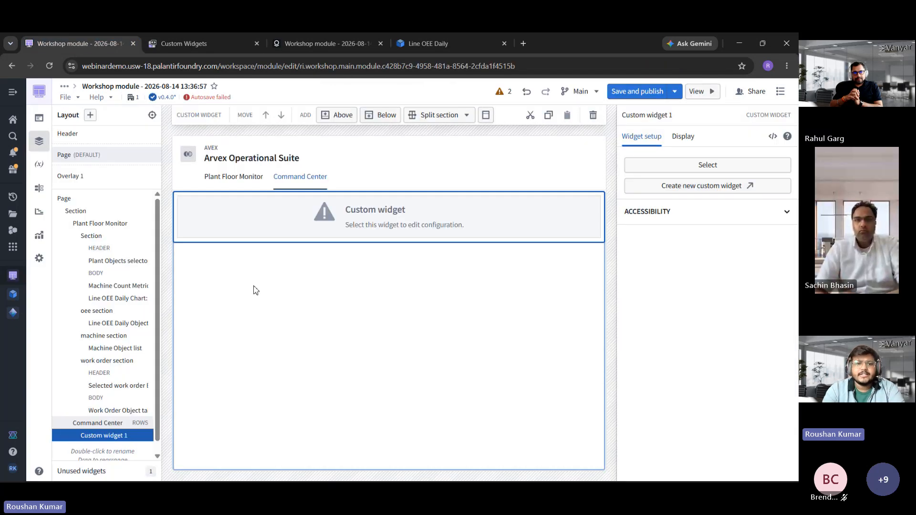
Back in the module editor, set the Command Center's custom widget to use the "Arvex Operations - Custom Widget -" file
{"action": "left_click", "coordinate": [391, 286]}
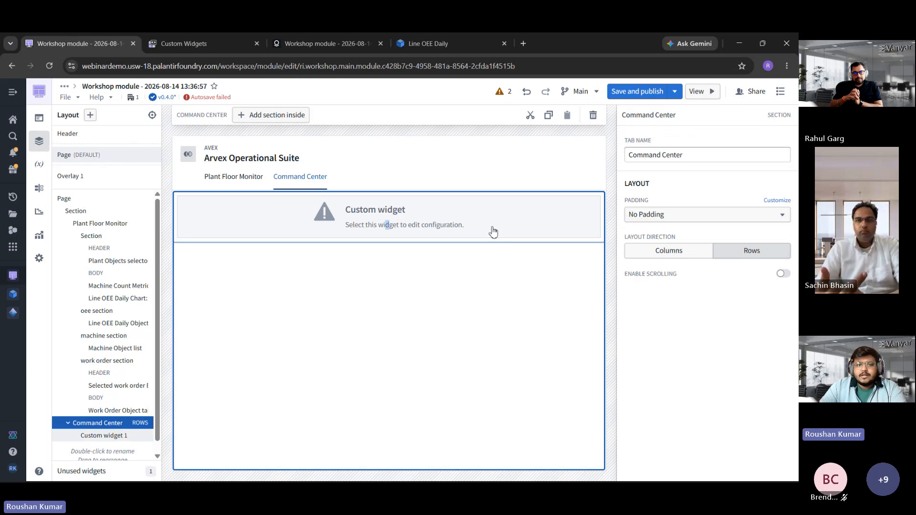
{"action": "left_click", "coordinate": [525, 233]}
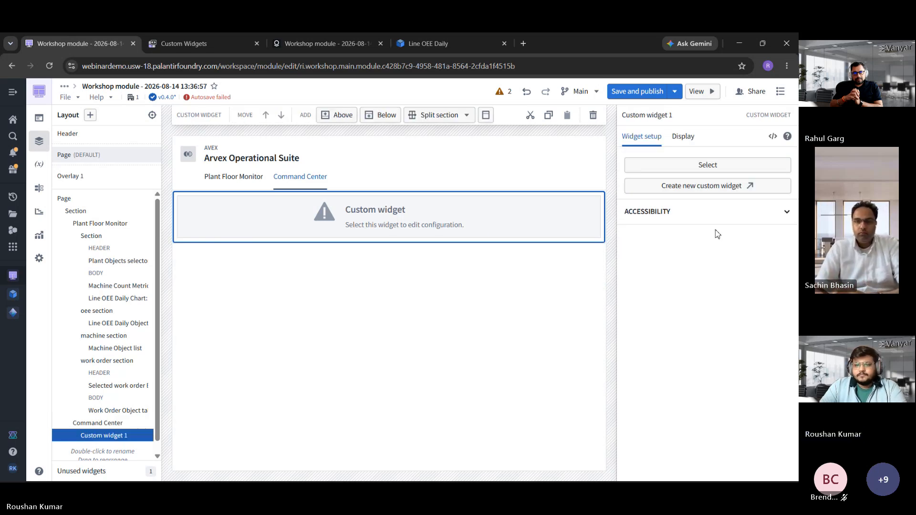
{"action": "left_click", "coordinate": [707, 164]}
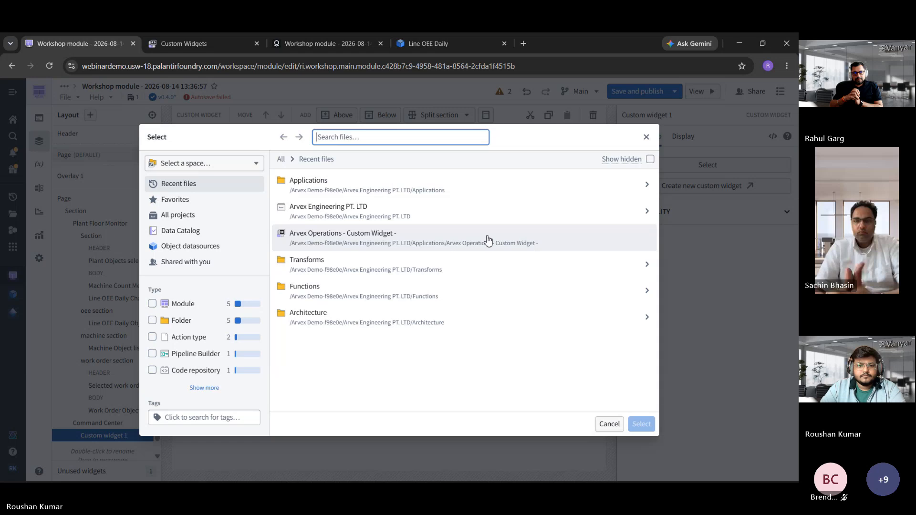
{"action": "left_click", "coordinate": [488, 239]}
{"action": "left_click", "coordinate": [642, 424]}
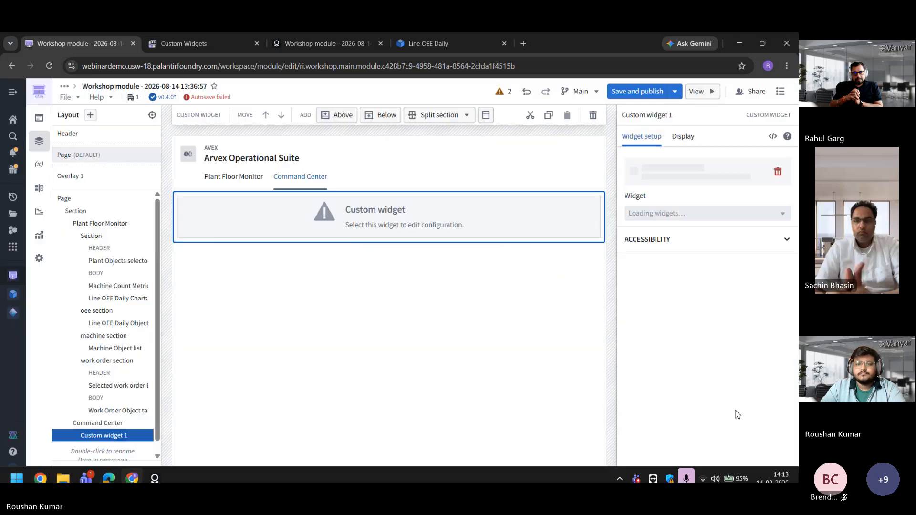
Set the Command Center's custom widget to Object Type Metadata Explorer, version 0.0.2, with a Flex row height
{"action": "left_click", "coordinate": [725, 214]}
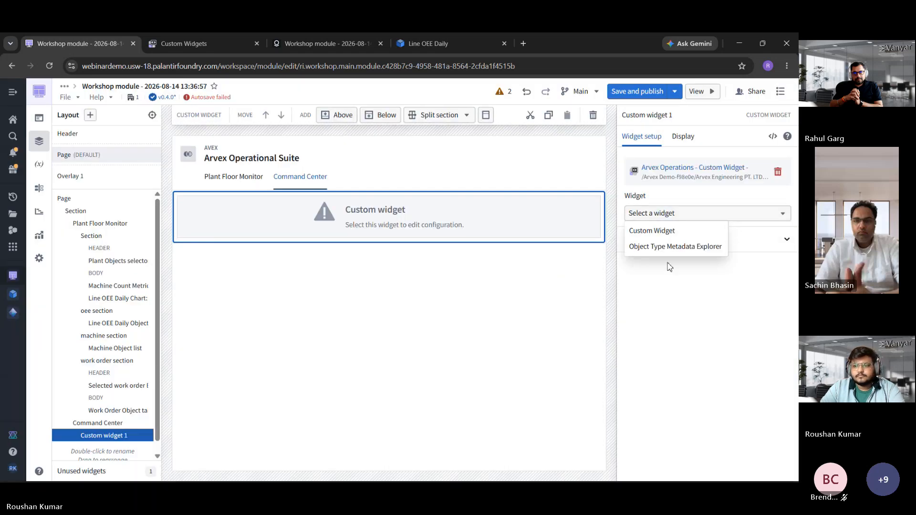
{"action": "left_click", "coordinate": [685, 247]}
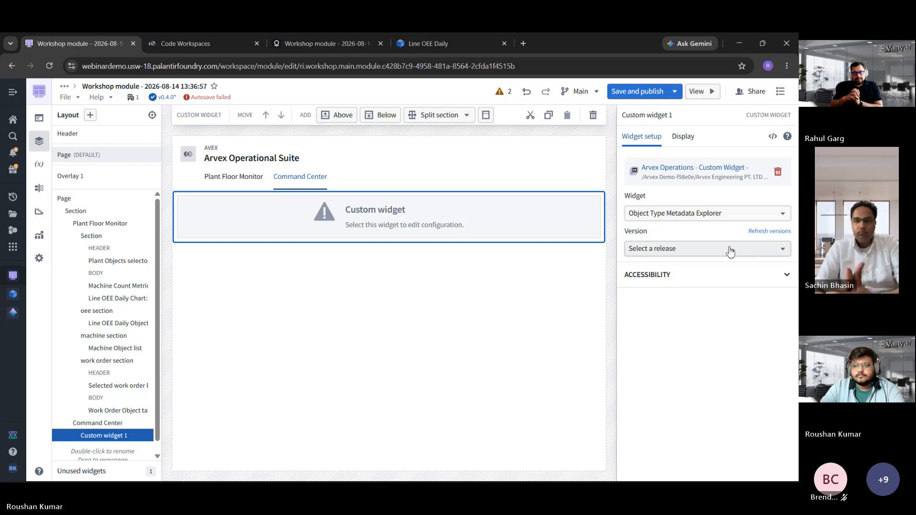
{"action": "left_click", "coordinate": [659, 249]}
{"action": "left_click", "coordinate": [649, 270]}
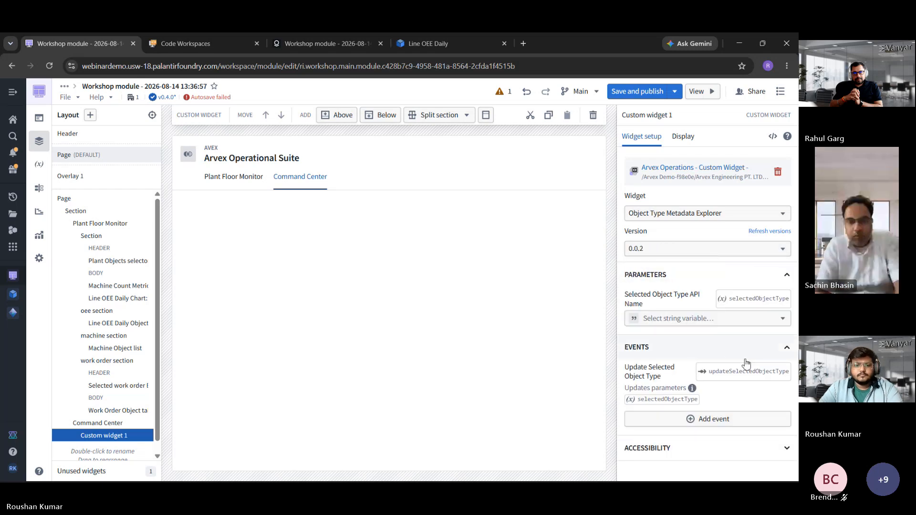
{"action": "left_click", "coordinate": [683, 137]}
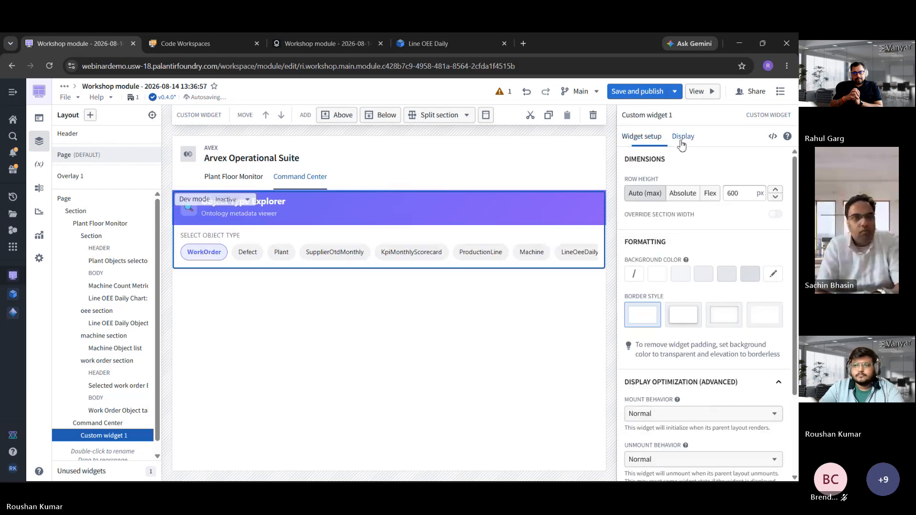
{"action": "left_click", "coordinate": [710, 193]}
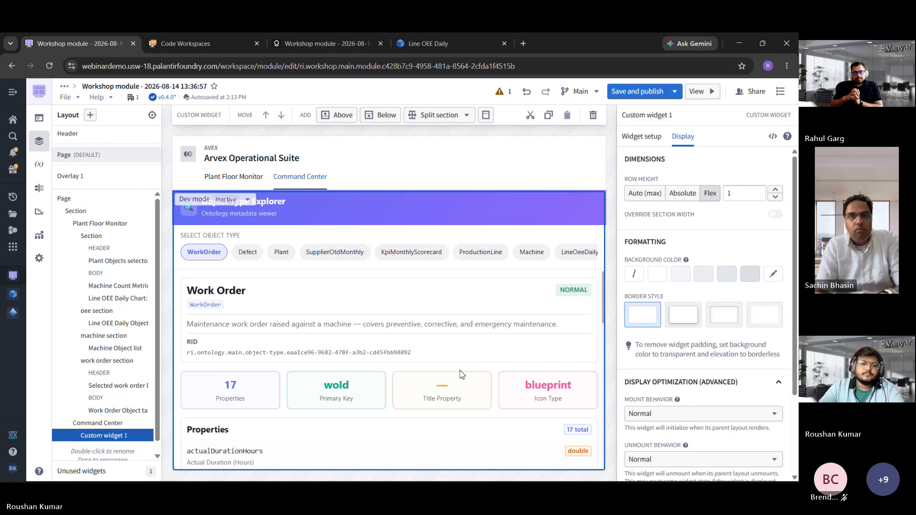
Examine the WorkOrder object type's summary and property list in the embedded metadata explorer widget
{"action": "scroll", "coordinate": [439, 365], "scroll_direction": "down", "scroll_amount": 2}
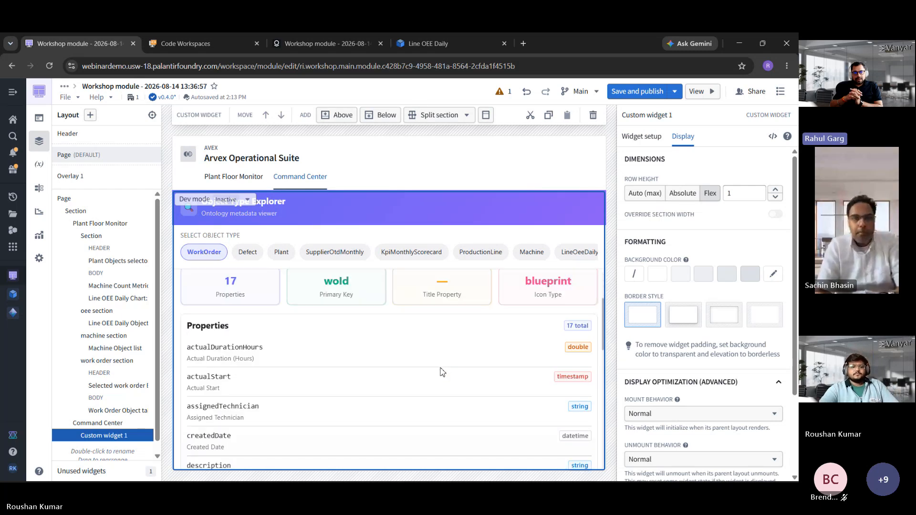
{"action": "scroll", "coordinate": [442, 372], "scroll_direction": "up", "scroll_amount": 2}
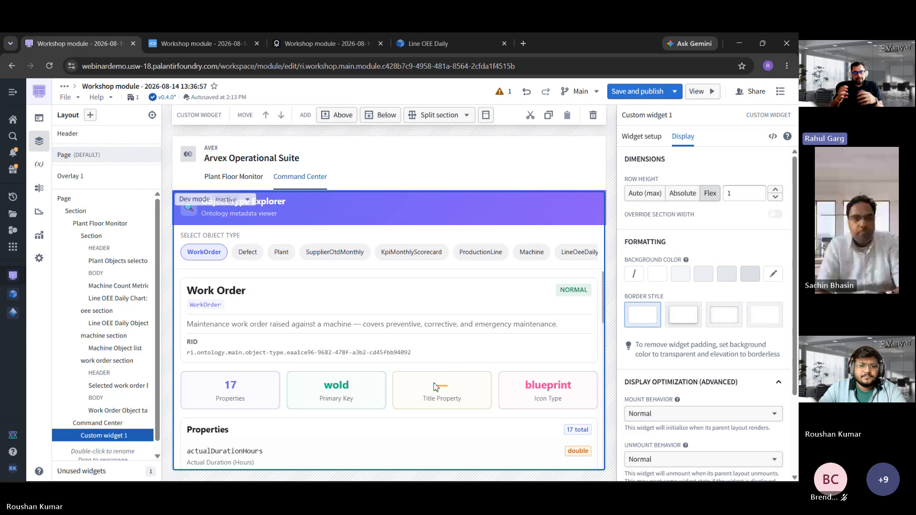
{"action": "scroll", "coordinate": [434, 386], "scroll_direction": "down", "scroll_amount": 2}
{"action": "scroll", "coordinate": [435, 386], "scroll_direction": "down", "scroll_amount": 4}
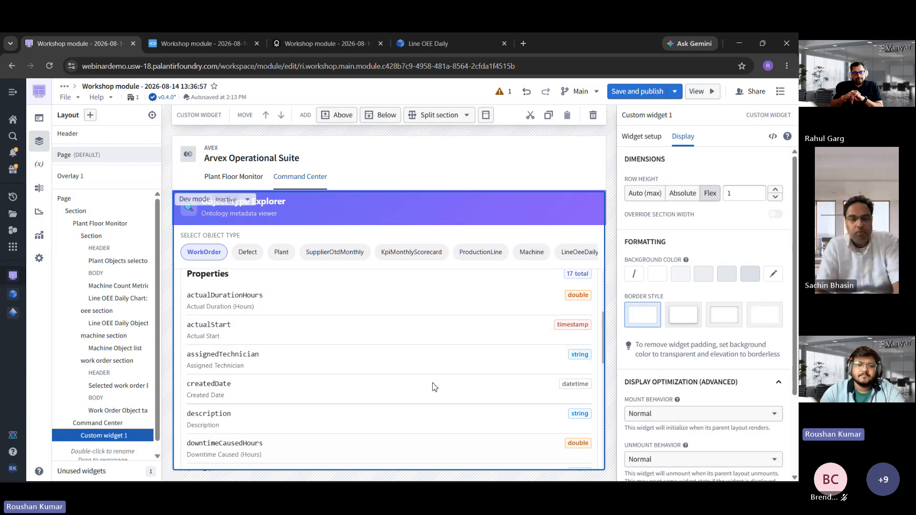
{"action": "scroll", "coordinate": [420, 415], "scroll_direction": "up", "scroll_amount": 3}
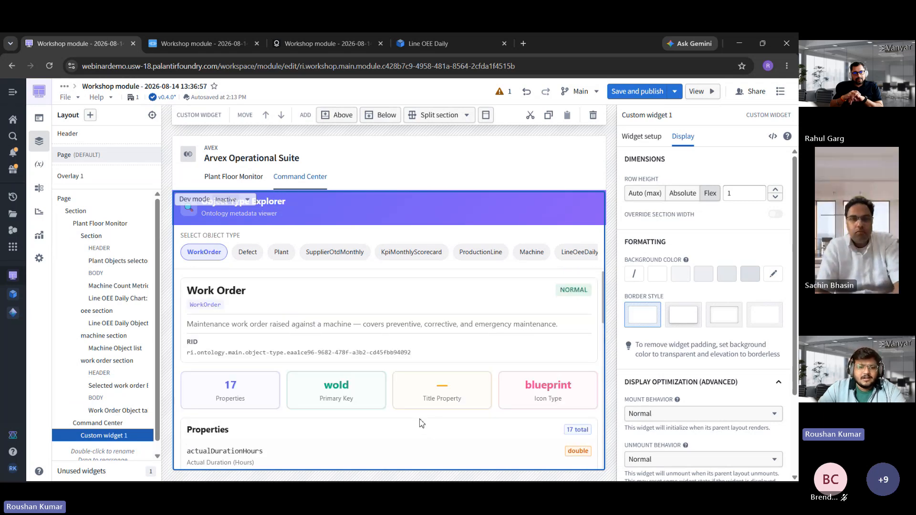
{"action": "scroll", "coordinate": [416, 416], "scroll_direction": "down", "scroll_amount": 2}
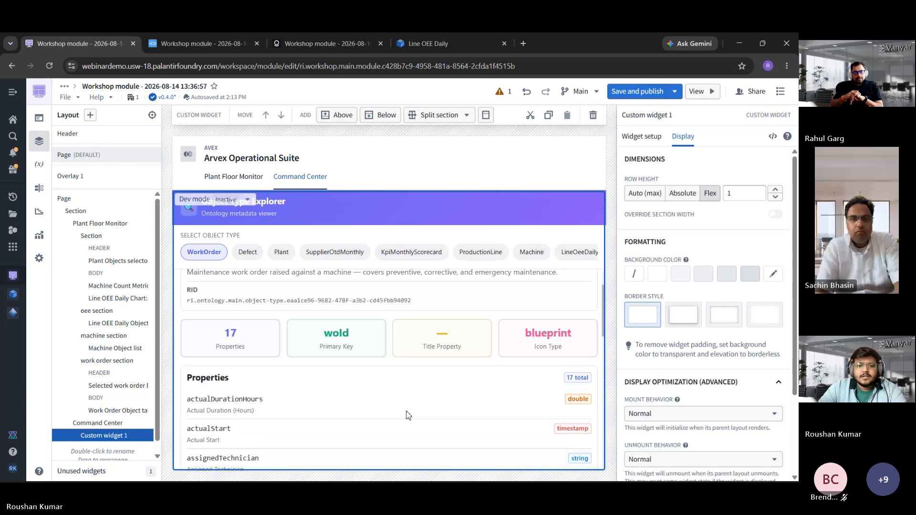
{"action": "scroll", "coordinate": [411, 413], "scroll_direction": "up", "scroll_amount": 2}
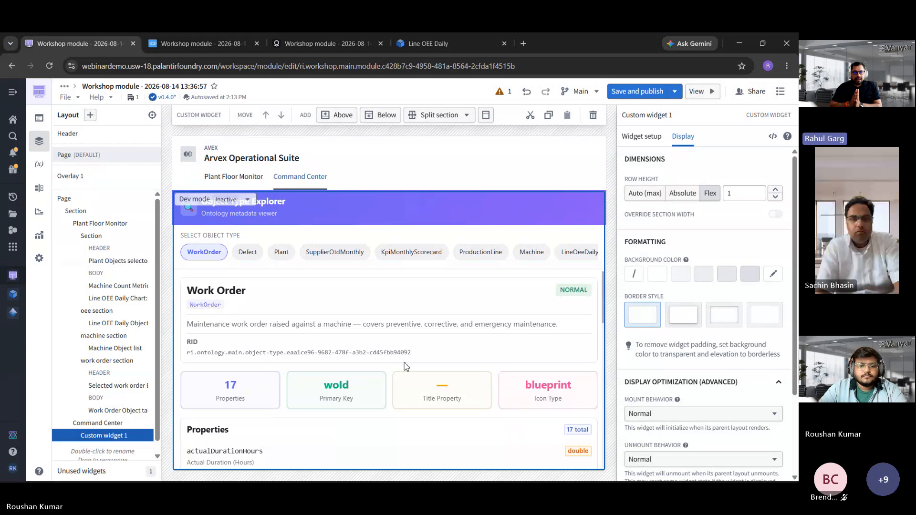
{"action": "scroll", "coordinate": [403, 366], "scroll_direction": "down", "scroll_amount": 5}
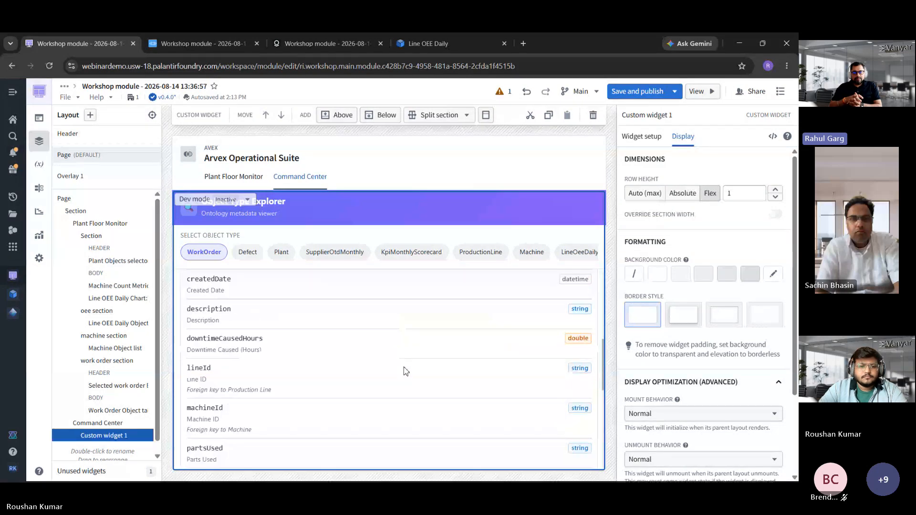
{"action": "scroll", "coordinate": [404, 368], "scroll_direction": "up", "scroll_amount": 5}
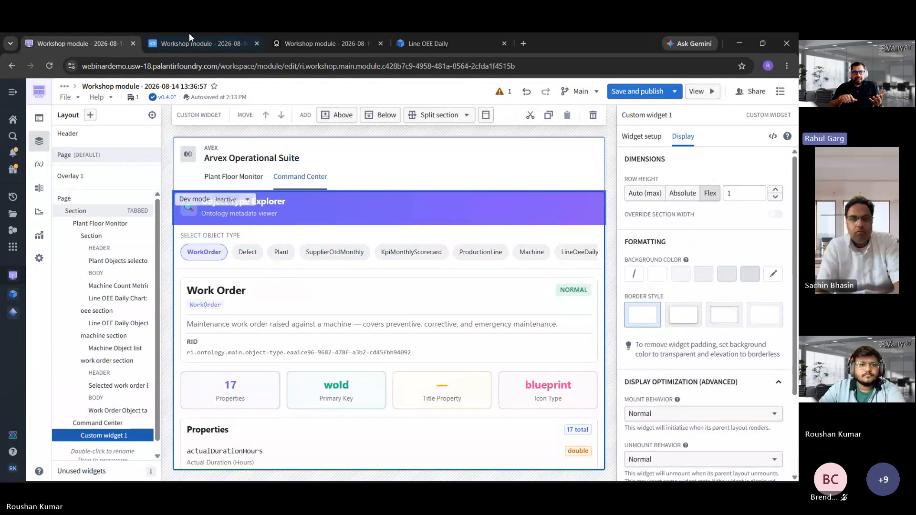
Switch to the custom widget's code workspace, widen its editor area and side panel, and open the Continue AI assistant
{"action": "left_click", "coordinate": [196, 45]}
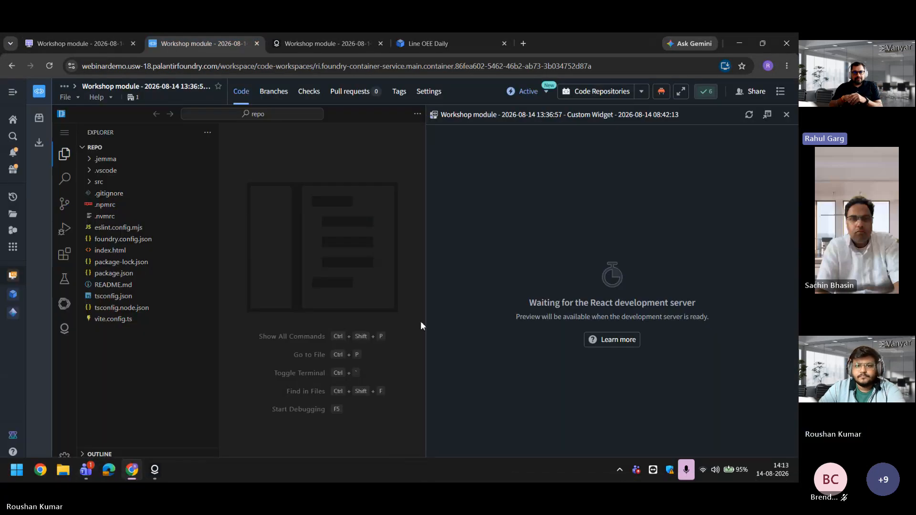
{"action": "left_click_drag", "start_coordinate": [425, 200], "coordinate": [565, 201]}
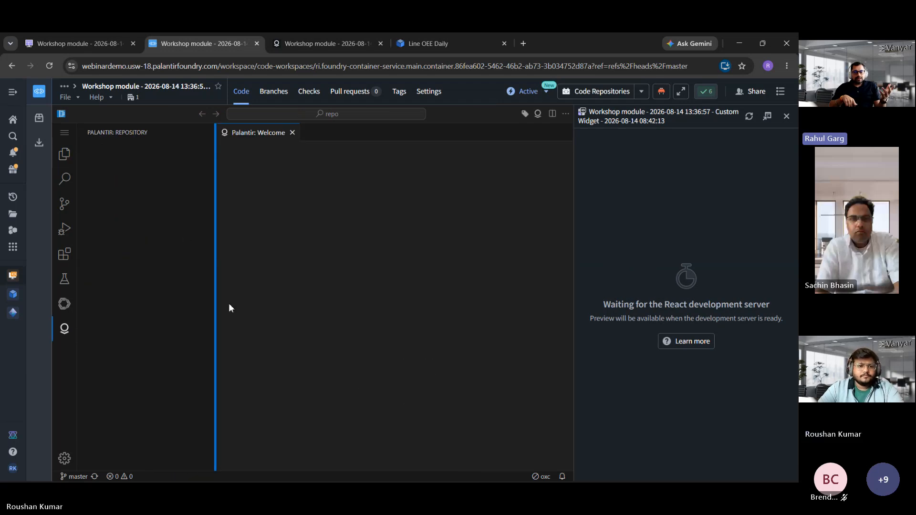
{"action": "left_click_drag", "start_coordinate": [216, 278], "coordinate": [229, 282]}
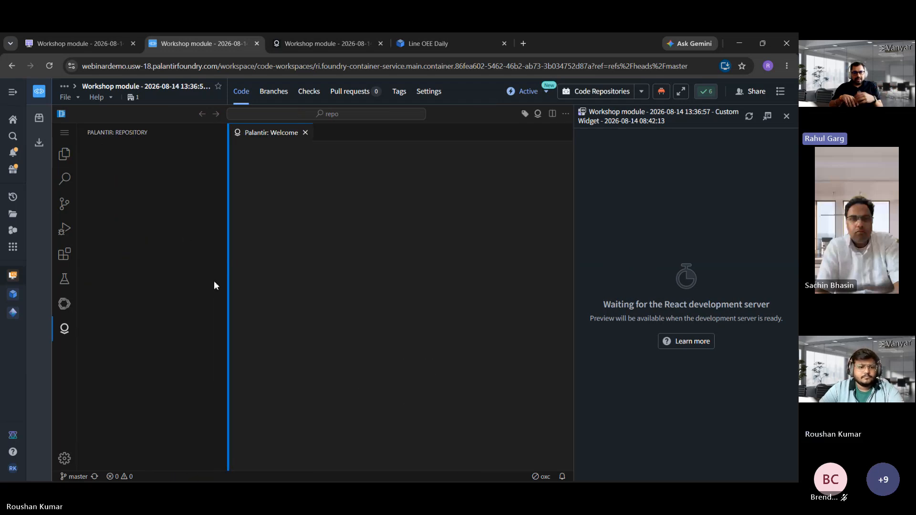
{"action": "left_click", "coordinate": [65, 304]}
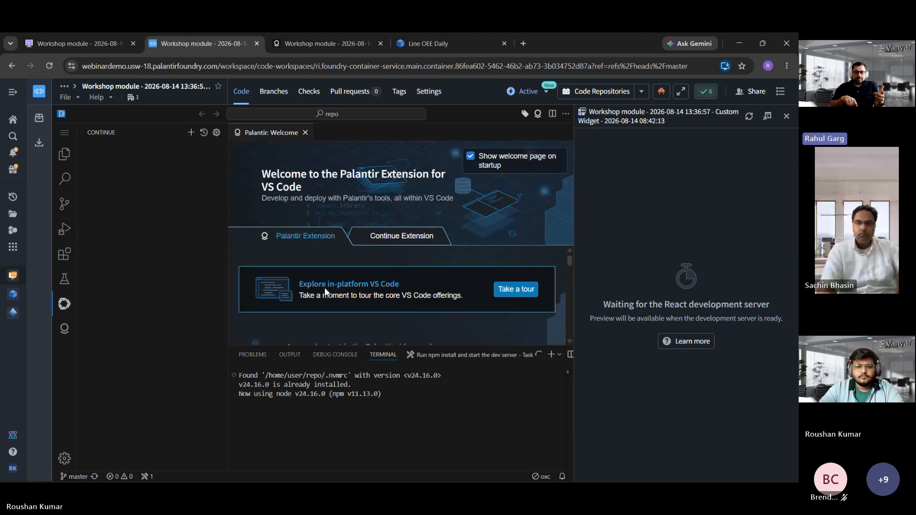
{"action": "left_click", "coordinate": [64, 304]}
{"action": "left_click", "coordinate": [64, 304]}
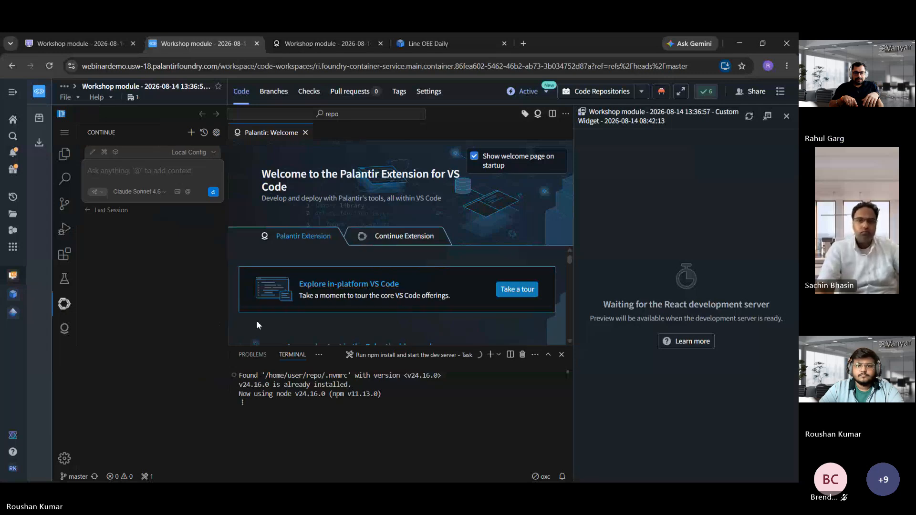
{"action": "left_click", "coordinate": [143, 174]}
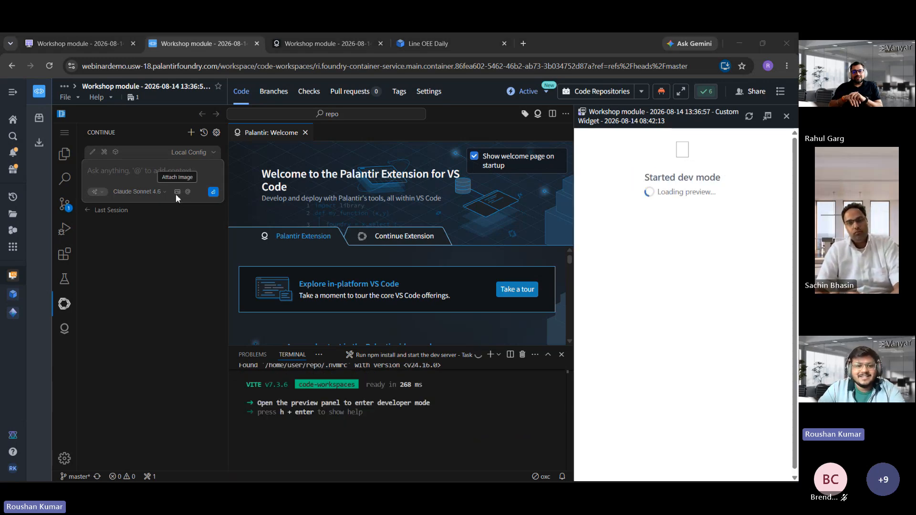
{"action": "left_click", "coordinate": [175, 194]}
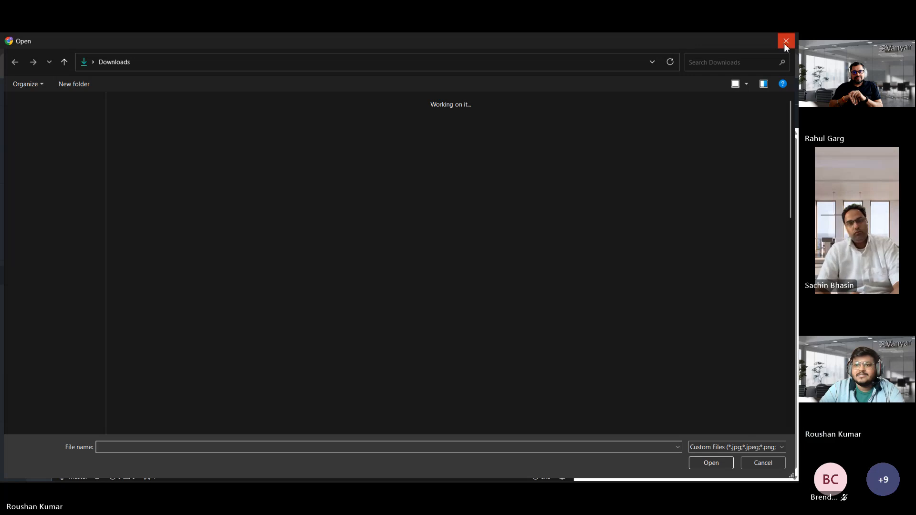
{"action": "left_click", "coordinate": [786, 41]}
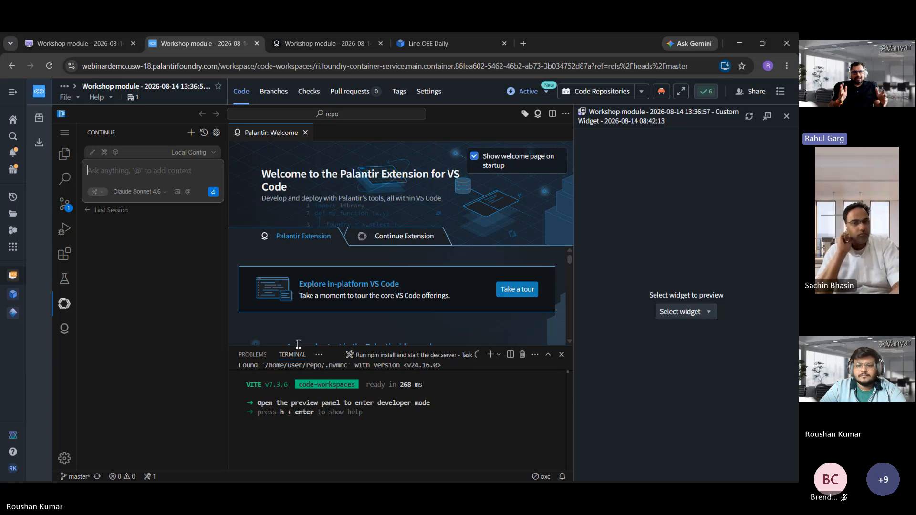
Preview Custom Widget in a slightly widened preview pane and check which models the Continue assistant offers
{"action": "left_click", "coordinate": [682, 311]}
{"action": "left_click", "coordinate": [692, 336]}
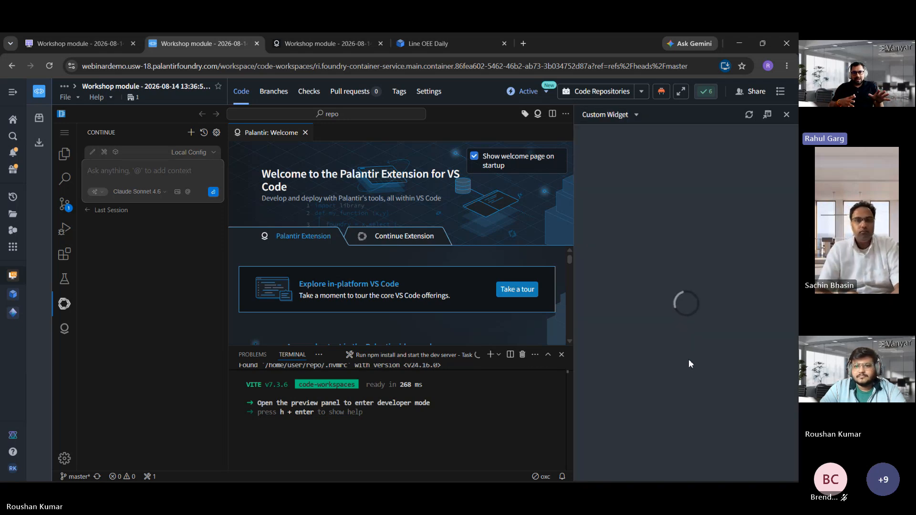
{"action": "left_click_drag", "start_coordinate": [574, 222], "coordinate": [552, 244]}
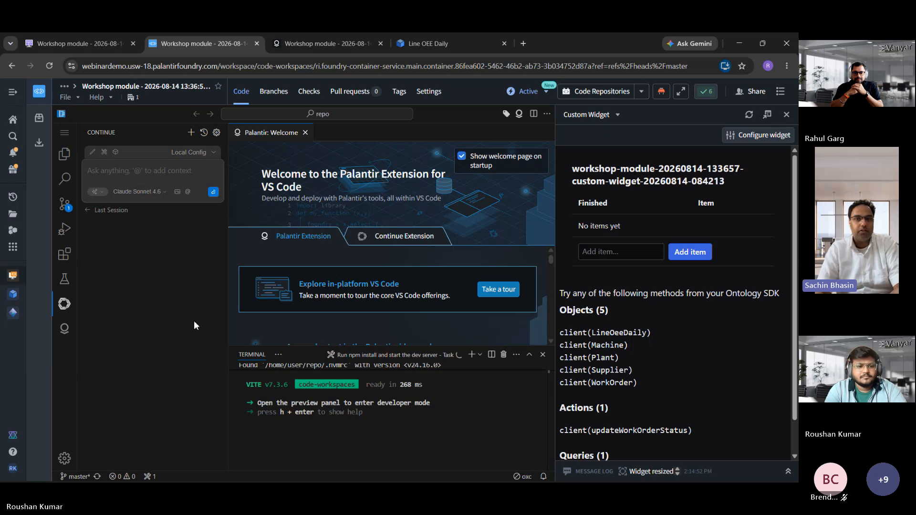
{"action": "left_click", "coordinate": [144, 192]}
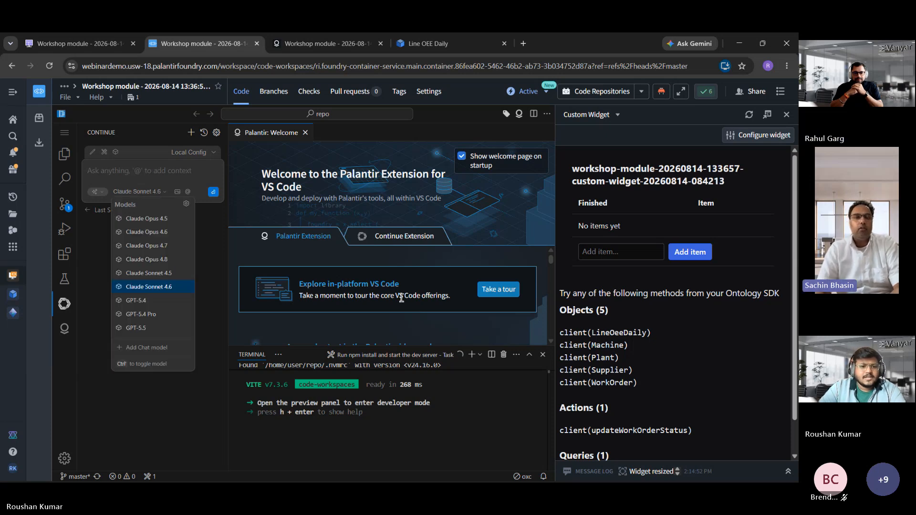
{"action": "left_click", "coordinate": [167, 422]}
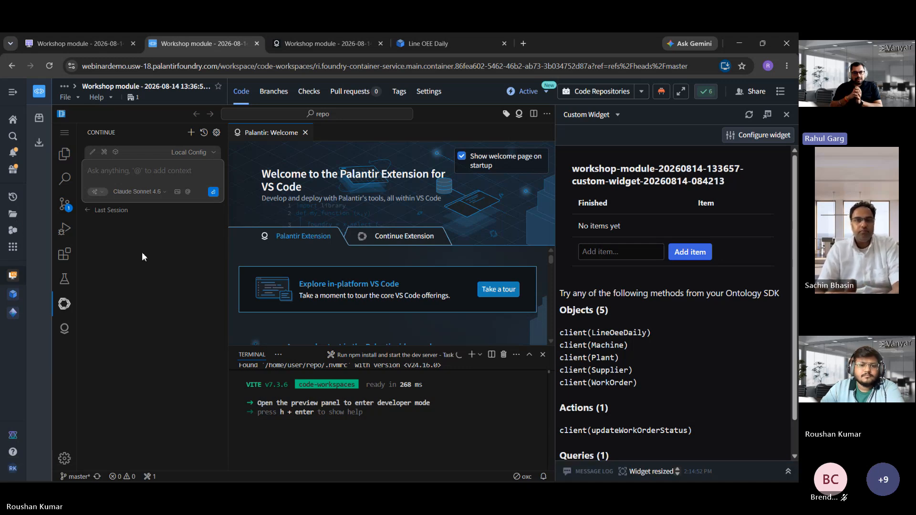
Return to the module editor and select the tabbed Arvex Operational Suite section
{"action": "left_click", "coordinate": [98, 48]}
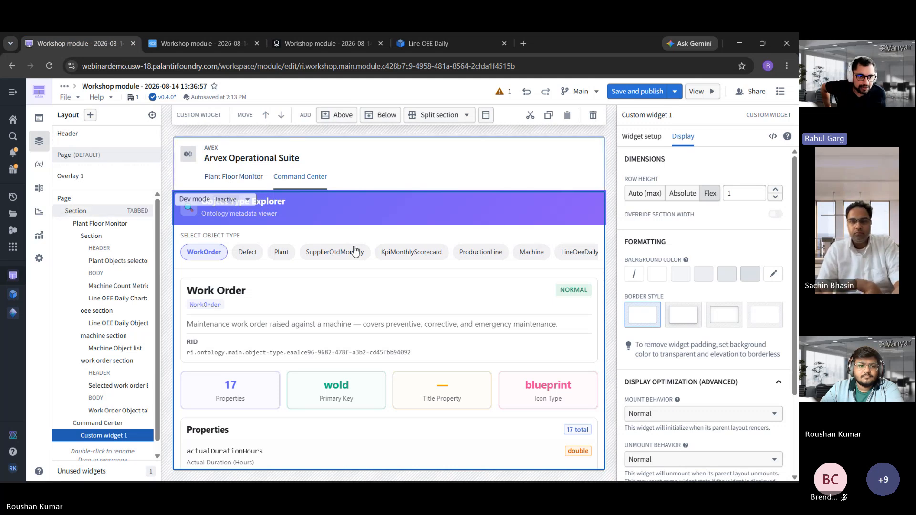
{"action": "left_click", "coordinate": [416, 179]}
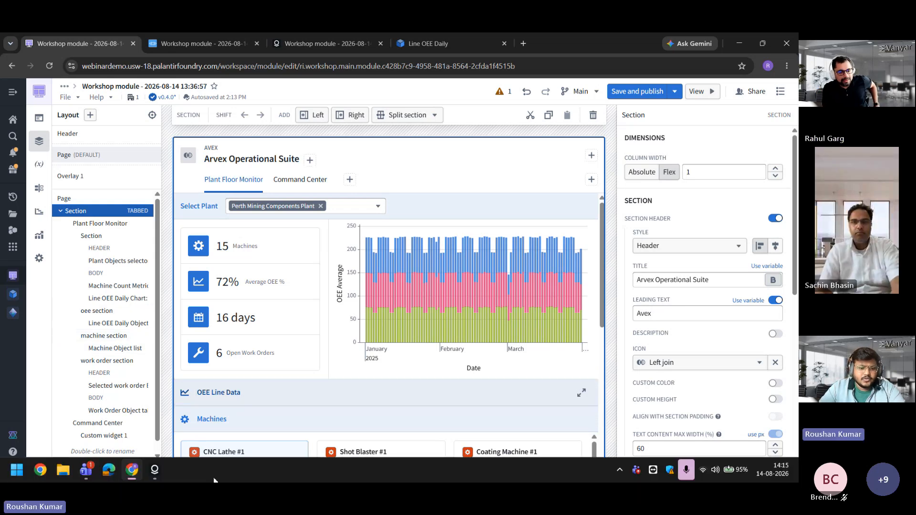
Switch to the Enterprise OS application and examine the plant and supplier network on its Home map, closing in on the United States
{"action": "left_click", "coordinate": [157, 471]}
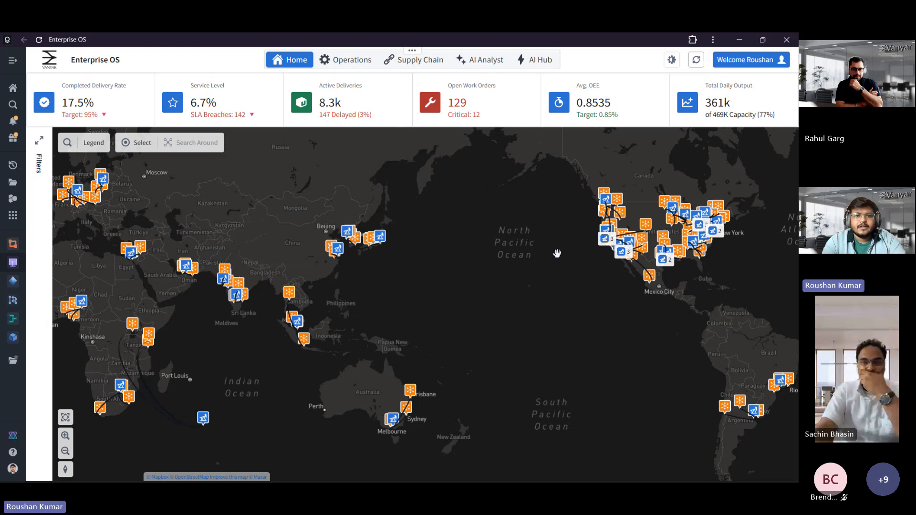
{"action": "left_click_drag", "start_coordinate": [507, 257], "coordinate": [556, 265]}
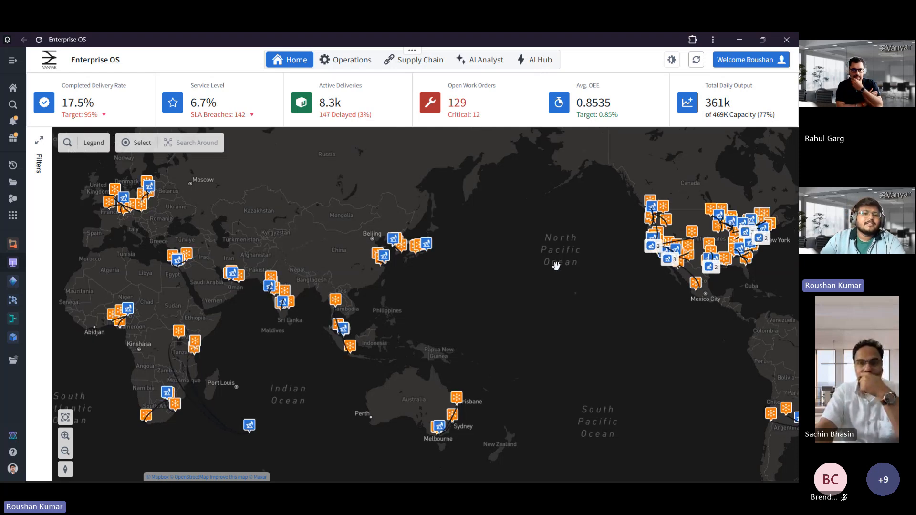
{"action": "scroll", "coordinate": [535, 271], "scroll_direction": "down", "scroll_amount": 3}
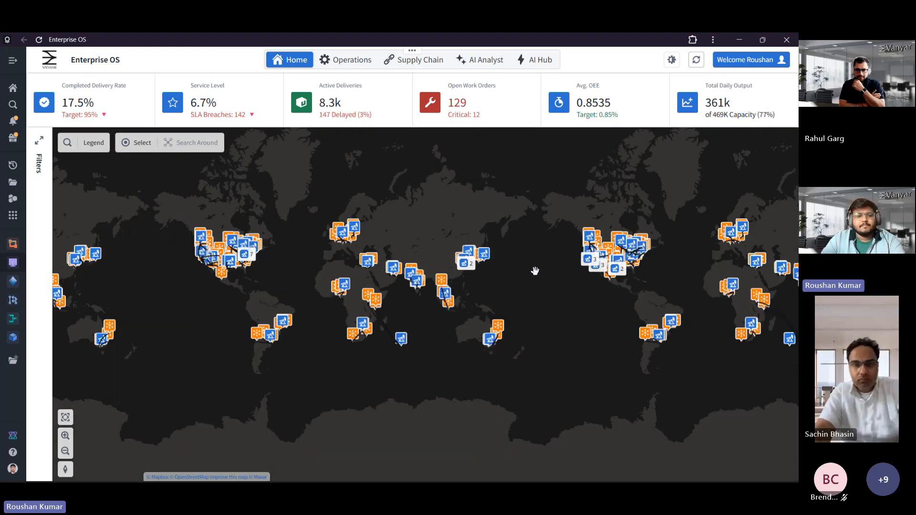
{"action": "scroll", "coordinate": [534, 267], "scroll_direction": "up", "scroll_amount": 3}
{"action": "left_click_drag", "start_coordinate": [542, 282], "coordinate": [464, 301]}
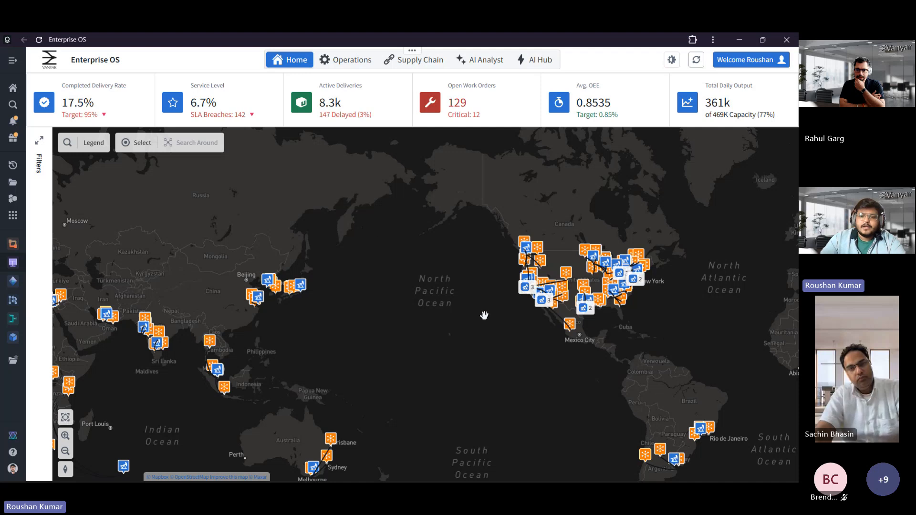
{"action": "left_click_drag", "start_coordinate": [477, 300], "coordinate": [466, 285]}
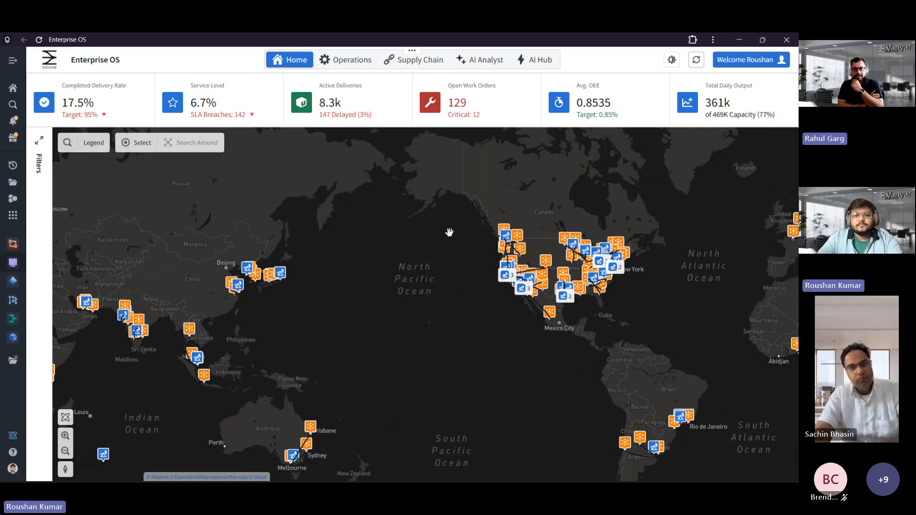
{"action": "scroll", "coordinate": [562, 237], "scroll_direction": "up", "scroll_amount": 4}
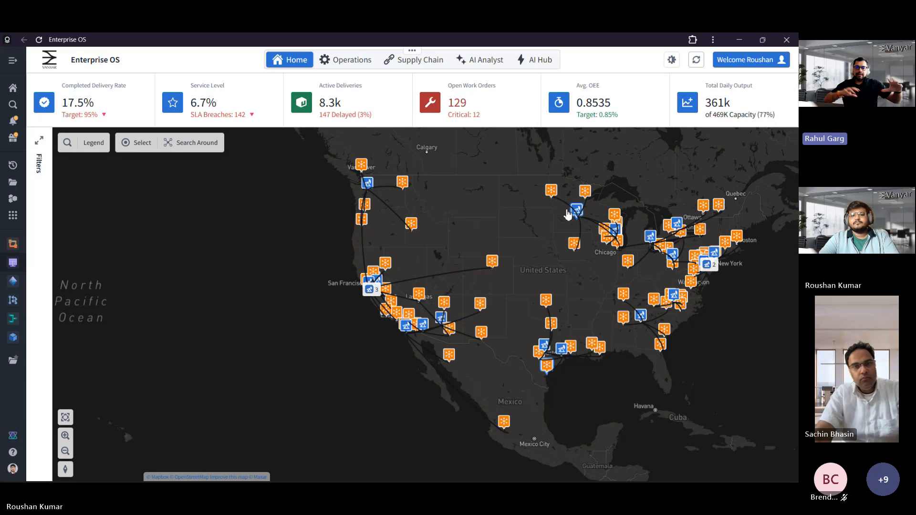
Open the Medical Device Cleanroom plant in Minneapolis from the map, examine its alerts, maintenance, equipment and event details, and close it
{"action": "left_click", "coordinate": [568, 213]}
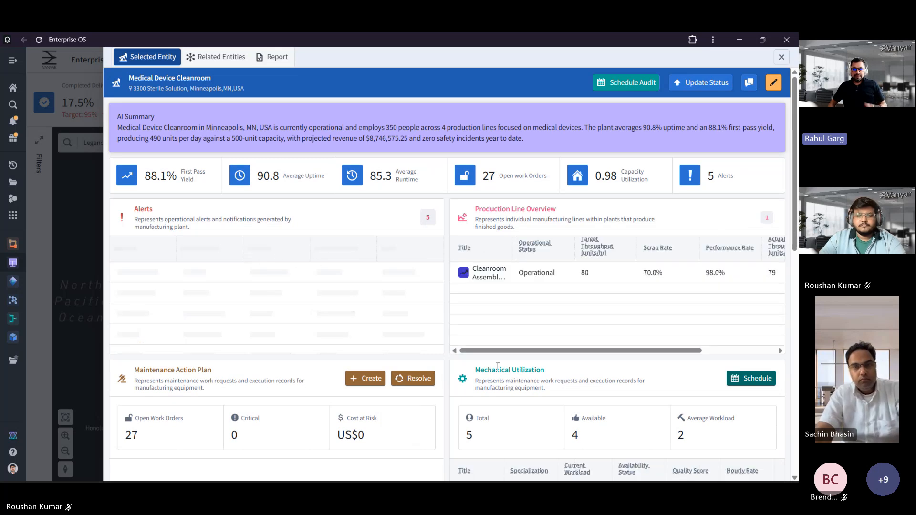
{"action": "scroll", "coordinate": [447, 370], "scroll_direction": "down", "scroll_amount": 6}
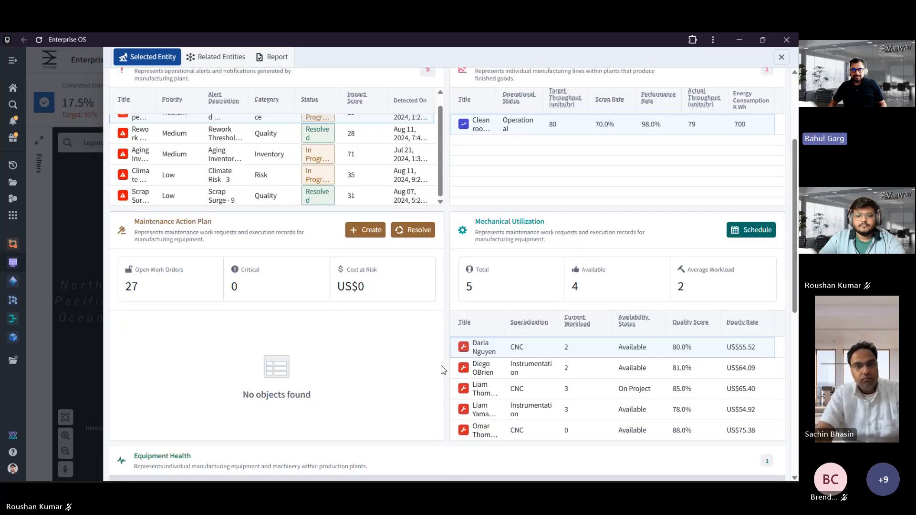
{"action": "scroll", "coordinate": [447, 371], "scroll_direction": "down", "scroll_amount": 5}
{"action": "scroll", "coordinate": [446, 370], "scroll_direction": "down", "scroll_amount": 3}
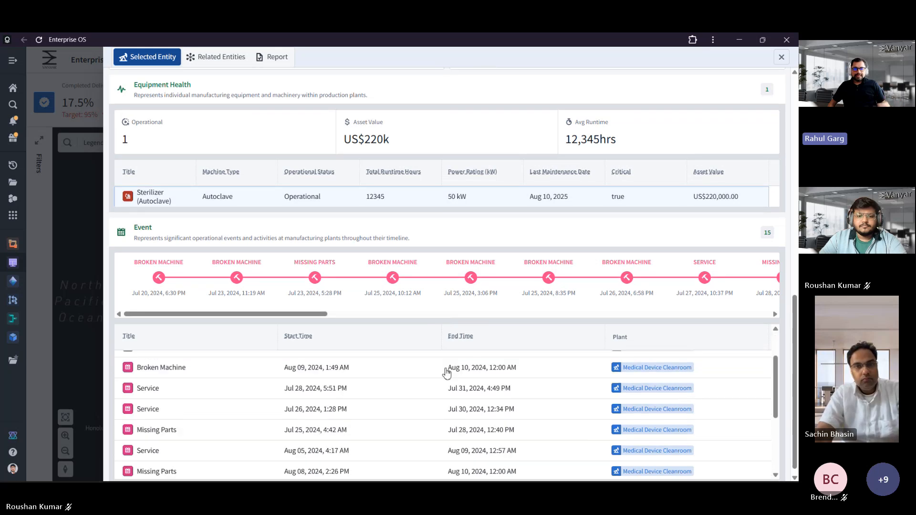
{"action": "scroll", "coordinate": [292, 391], "scroll_direction": "up", "scroll_amount": 6}
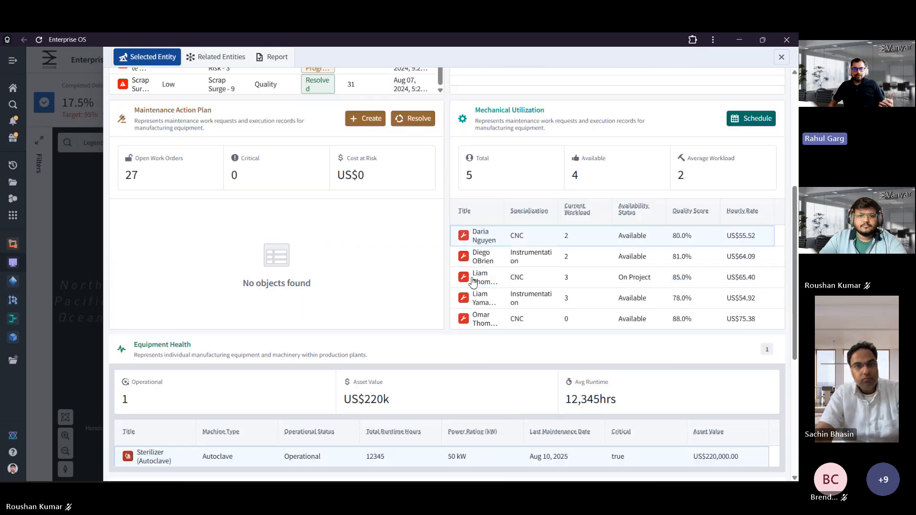
{"action": "scroll", "coordinate": [460, 257], "scroll_direction": "up", "scroll_amount": 4}
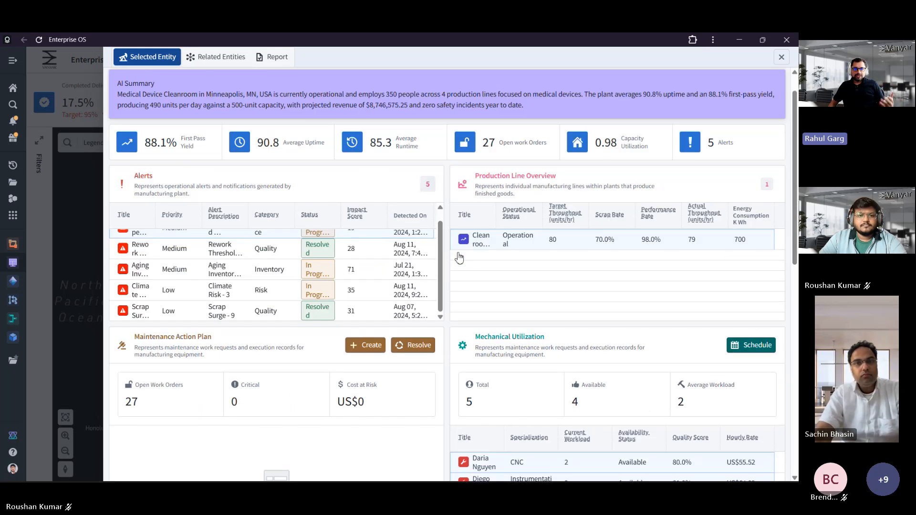
{"action": "scroll", "coordinate": [460, 257], "scroll_direction": "up", "scroll_amount": 1}
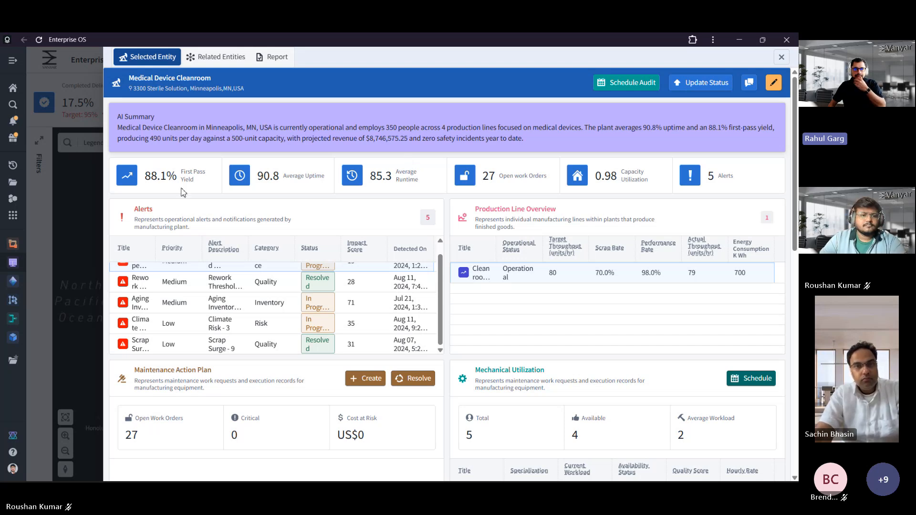
{"action": "left_click", "coordinate": [74, 206]}
Open the Heavy Machinery plant near Chicago from the map, examine its Related Entities graph, and close it
{"action": "left_click_drag", "start_coordinate": [268, 252], "coordinate": [250, 274]}
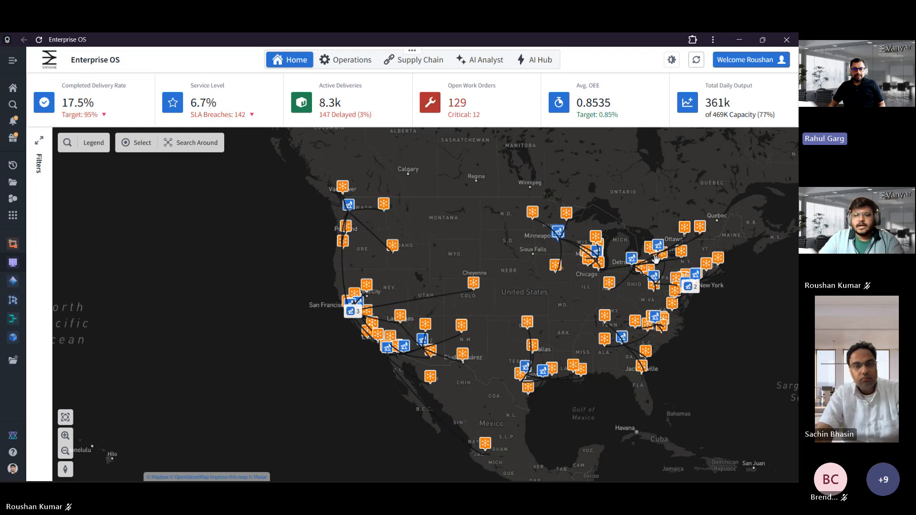
{"action": "left_click", "coordinate": [601, 256]}
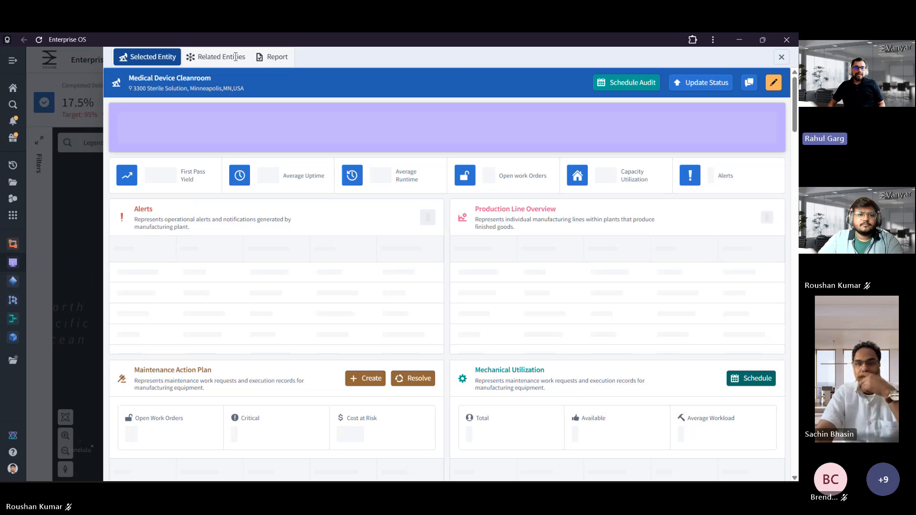
{"action": "left_click", "coordinate": [232, 58]}
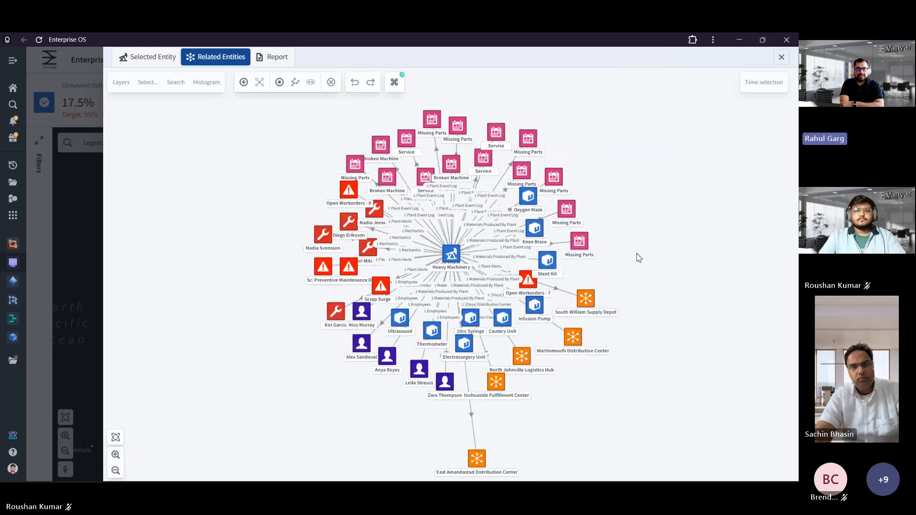
{"action": "scroll", "coordinate": [638, 267], "scroll_direction": "up", "scroll_amount": 2}
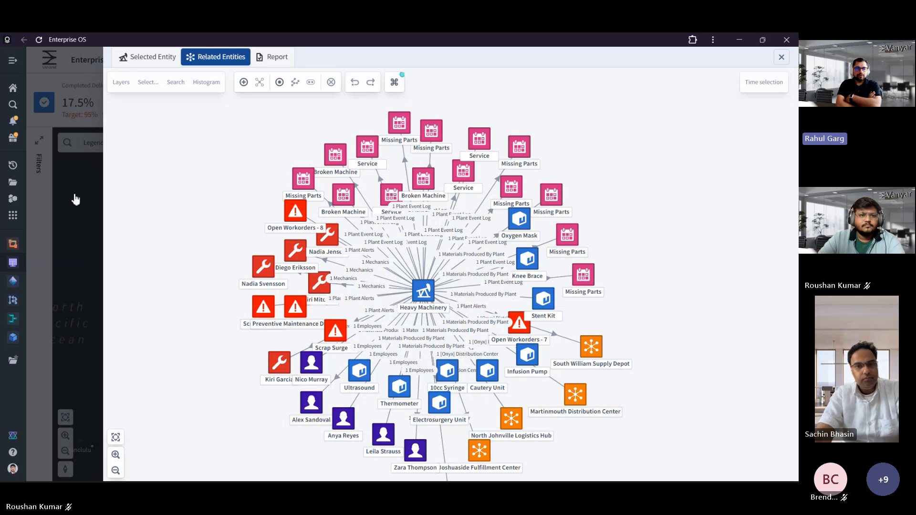
{"action": "left_click", "coordinate": [74, 260]}
Open the Orders Center in Operations and select the BP22 Blood Pressure Monitor order from the list
{"action": "left_click", "coordinate": [363, 61]}
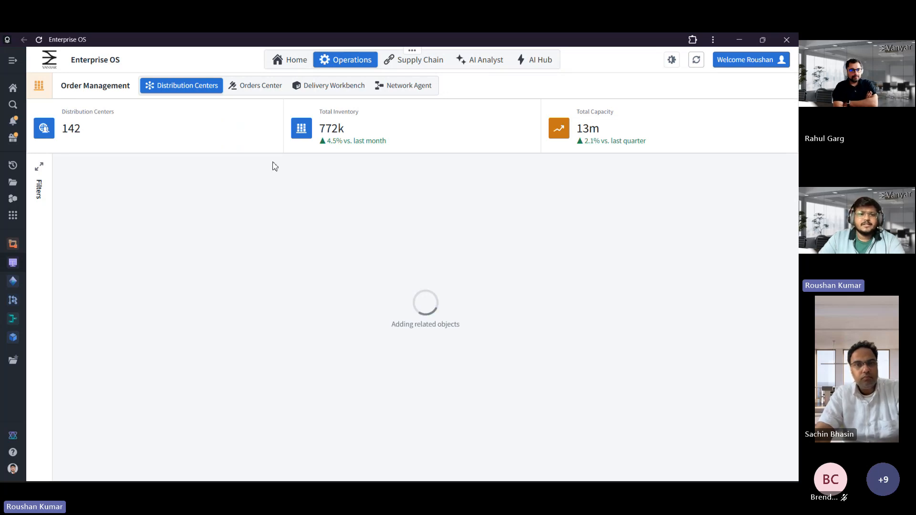
{"action": "left_click", "coordinate": [262, 92]}
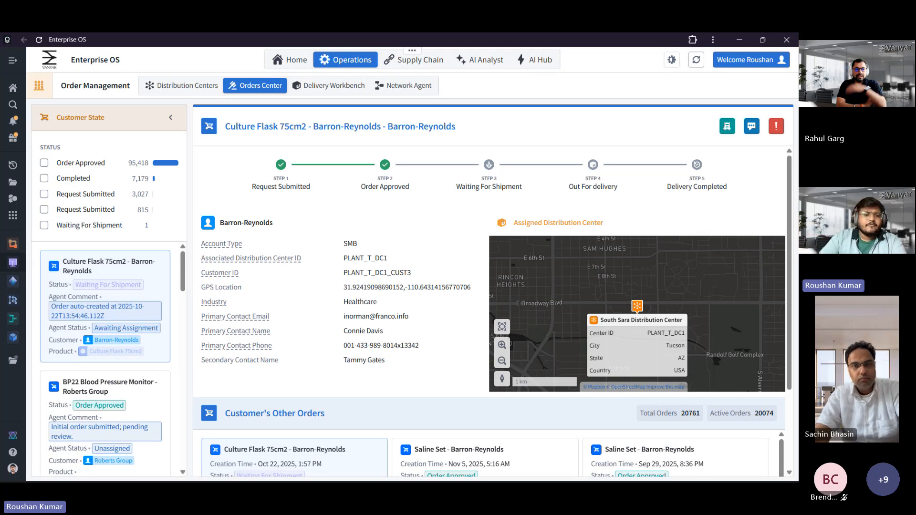
{"action": "scroll", "coordinate": [153, 382], "scroll_direction": "down", "scroll_amount": 3}
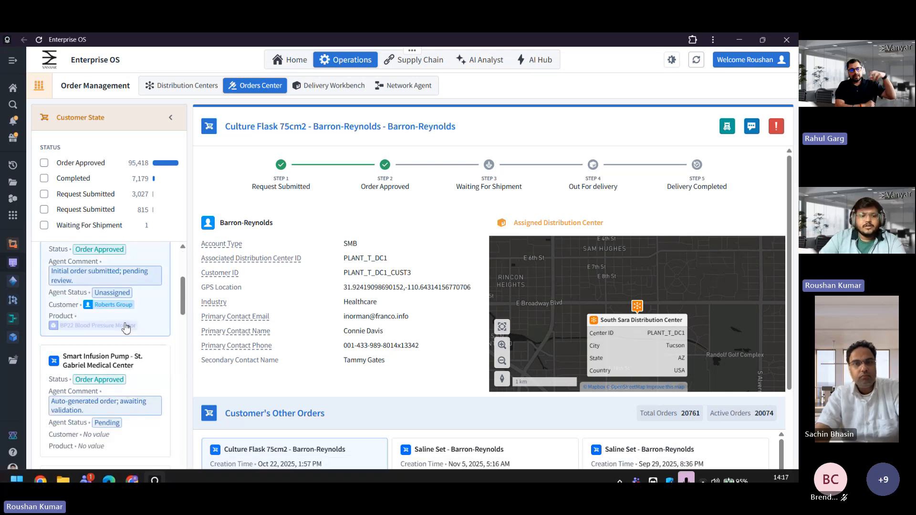
{"action": "left_click", "coordinate": [164, 329]}
Filter the orders to Completed, select the first Knee Brace order, and examine its details and the customer's other orders
{"action": "left_click", "coordinate": [61, 180]}
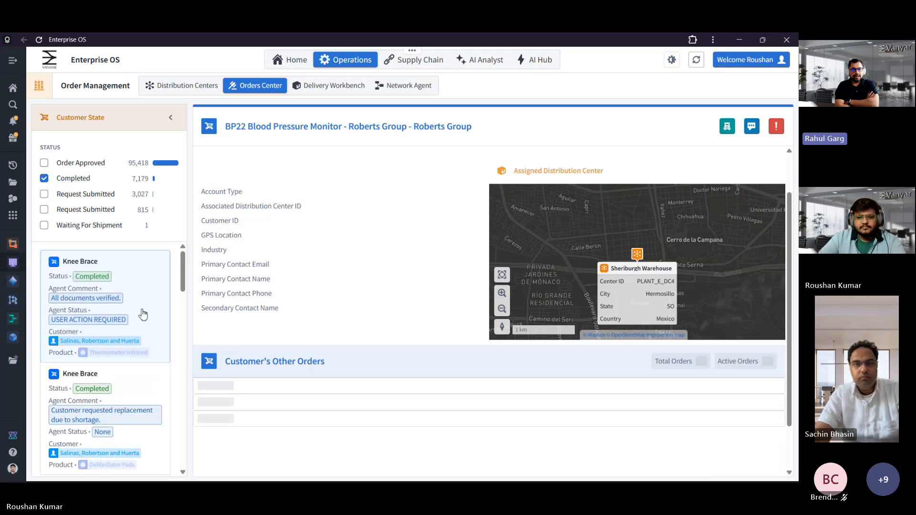
{"action": "left_click", "coordinate": [143, 314]}
{"action": "scroll", "coordinate": [501, 377], "scroll_direction": "down", "scroll_amount": 5}
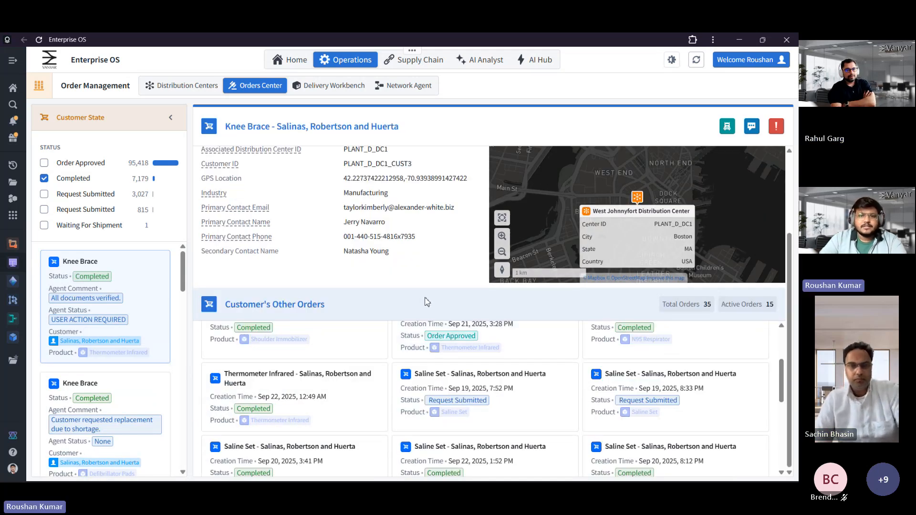
{"action": "scroll", "coordinate": [406, 305], "scroll_direction": "up", "scroll_amount": 3}
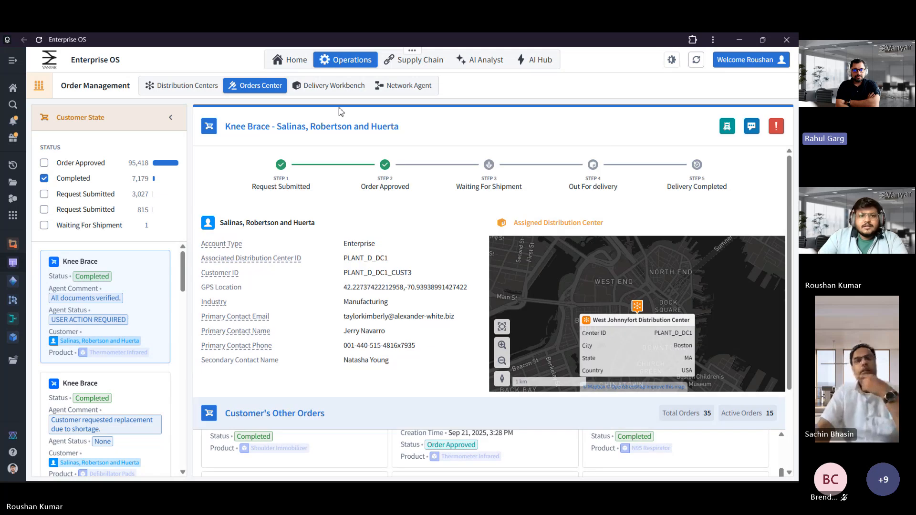
View the Delivery Workbench, and examine the Network Agent's order flow graph up close and as a whole
{"action": "left_click", "coordinate": [339, 88]}
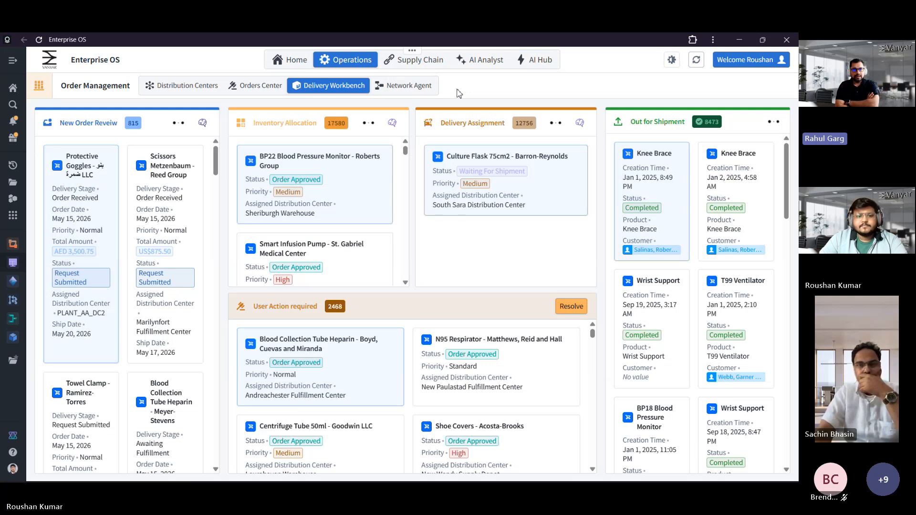
{"action": "left_click", "coordinate": [409, 85]}
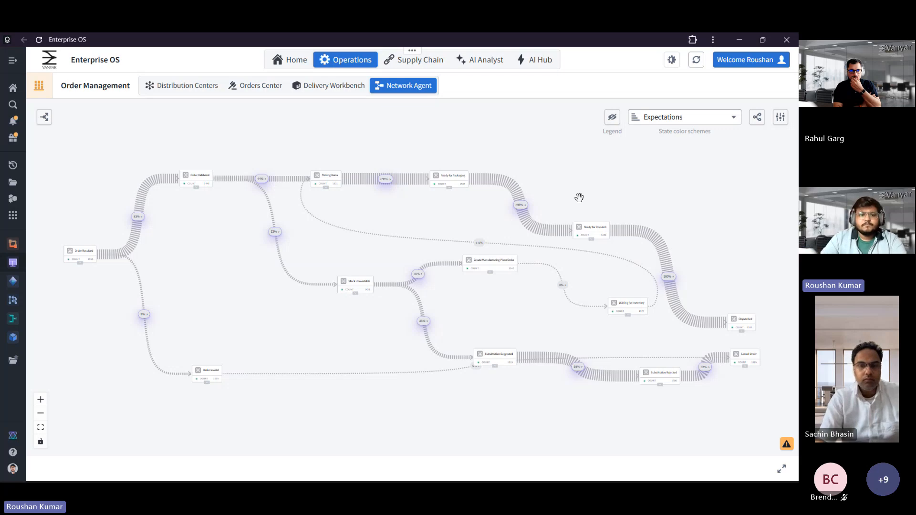
{"action": "scroll", "coordinate": [225, 246], "scroll_direction": "up", "scroll_amount": 2}
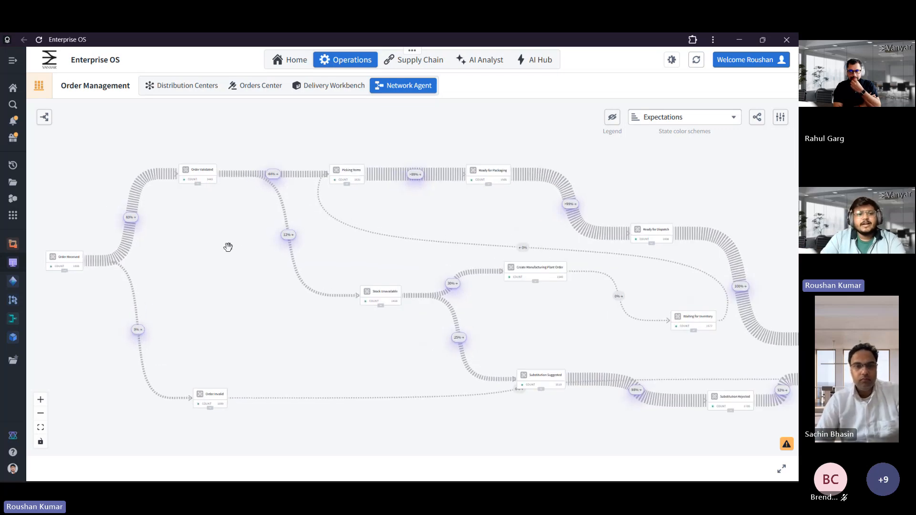
{"action": "scroll", "coordinate": [227, 245], "scroll_direction": "up", "scroll_amount": 3}
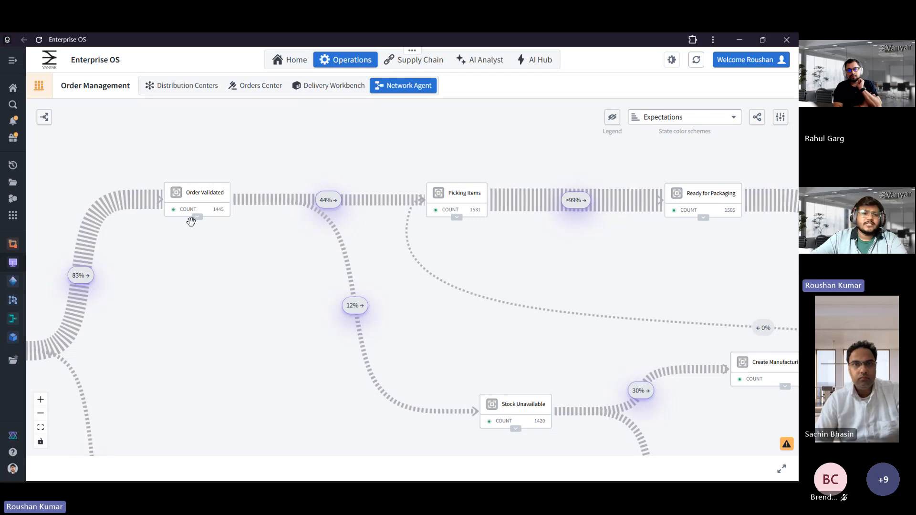
{"action": "scroll", "coordinate": [260, 253], "scroll_direction": "down", "scroll_amount": 2}
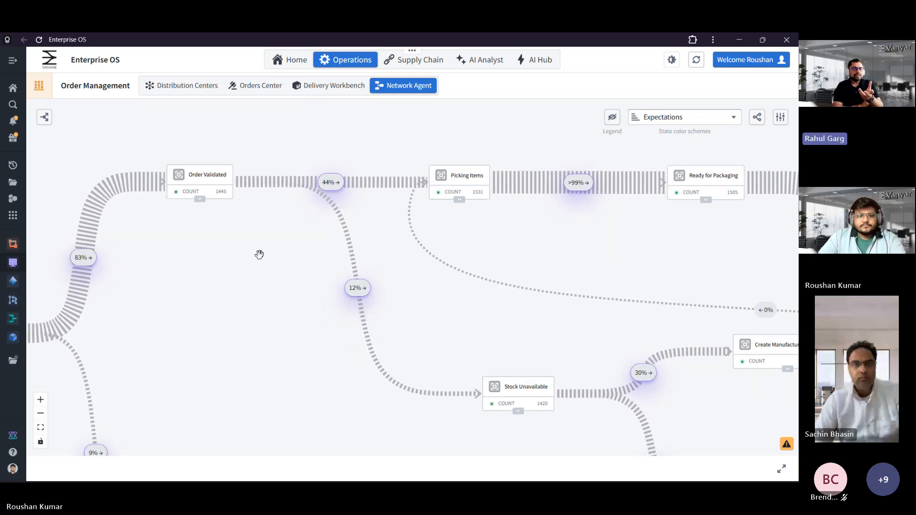
{"action": "scroll", "coordinate": [268, 266], "scroll_direction": "down", "scroll_amount": 1}
{"action": "scroll", "coordinate": [268, 272], "scroll_direction": "down", "scroll_amount": 2}
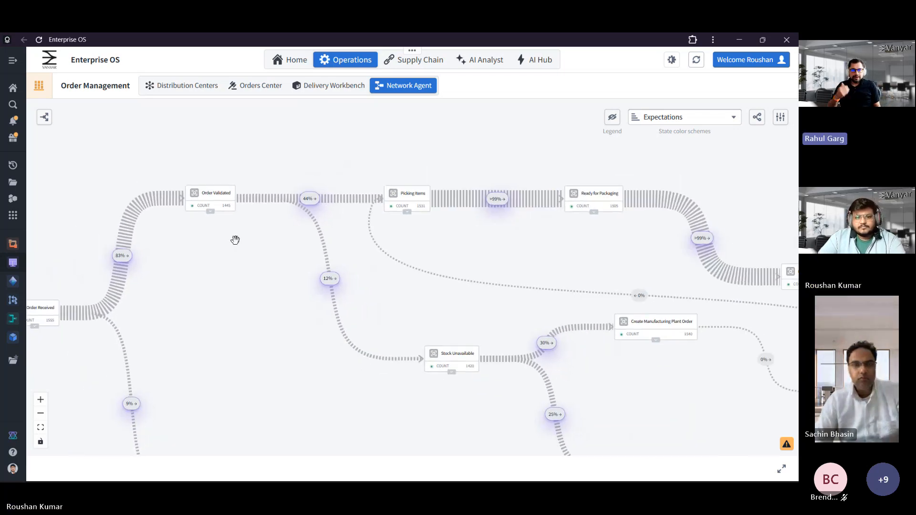
{"action": "scroll", "coordinate": [274, 266], "scroll_direction": "down", "scroll_amount": 1}
{"action": "scroll", "coordinate": [289, 280], "scroll_direction": "down", "scroll_amount": 1}
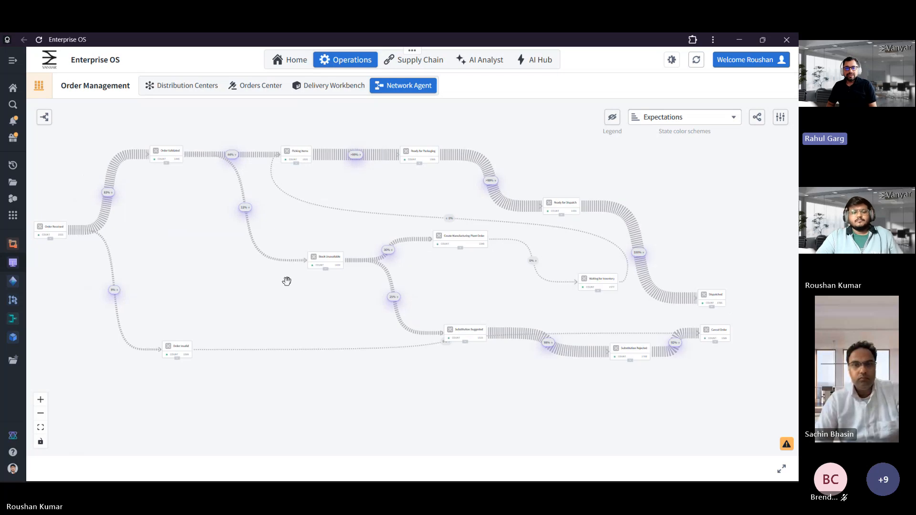
{"action": "left_click_drag", "start_coordinate": [346, 418], "coordinate": [365, 424]}
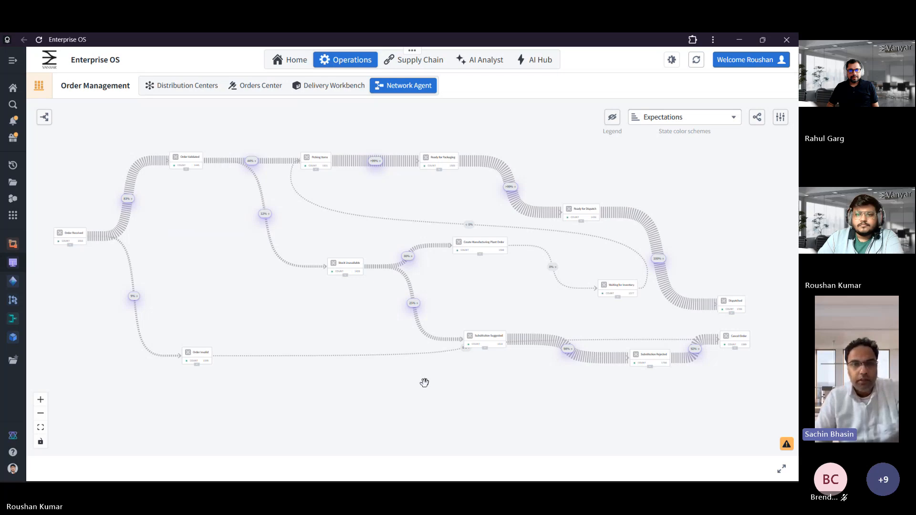
{"action": "left_click_drag", "start_coordinate": [563, 169], "coordinate": [568, 177]}
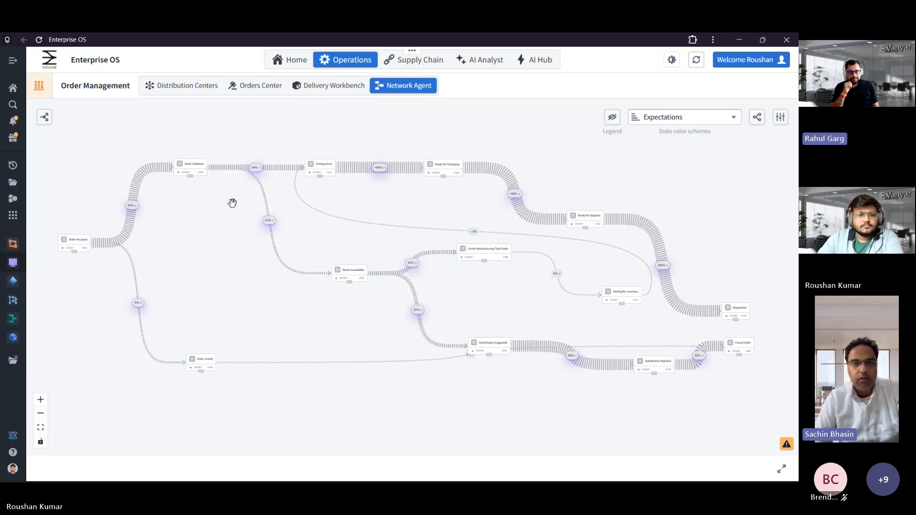
Examine the order flow branches from Order Validated to Picking Items and Stock Unavailable, including the 44% transition
{"action": "scroll", "coordinate": [234, 202], "scroll_direction": "up", "scroll_amount": 3}
{"action": "left_click_drag", "start_coordinate": [234, 196], "coordinate": [235, 237]}
{"action": "scroll", "coordinate": [234, 236], "scroll_direction": "up", "scroll_amount": 3}
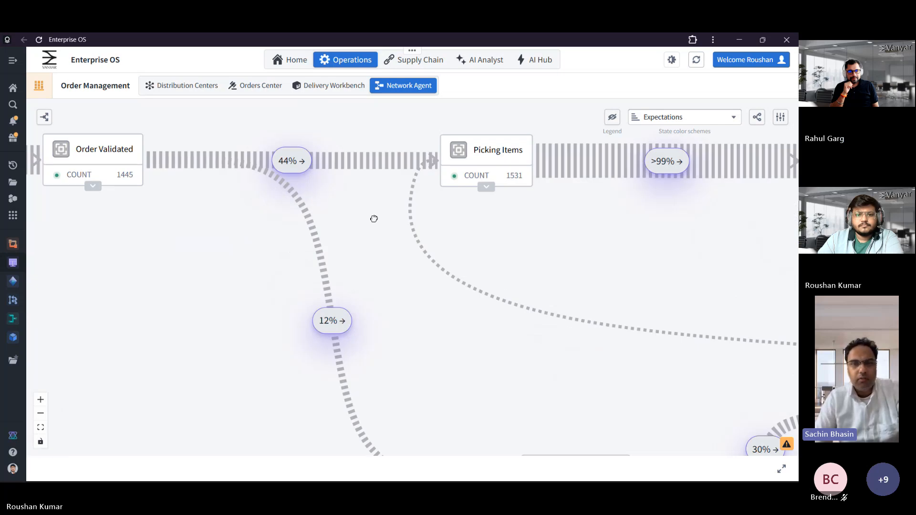
{"action": "left_click_drag", "start_coordinate": [374, 219], "coordinate": [392, 242]}
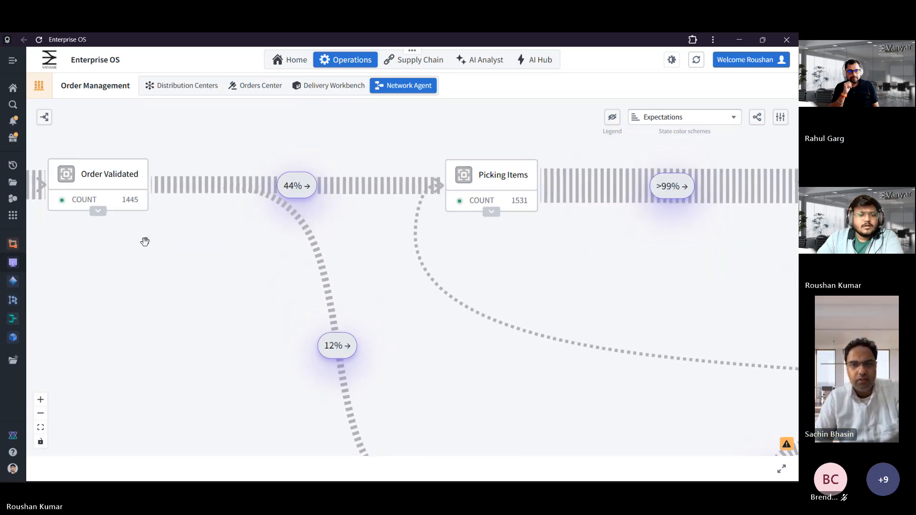
{"action": "scroll", "coordinate": [248, 219], "scroll_direction": "down", "scroll_amount": 5}
{"action": "left_click_drag", "start_coordinate": [243, 229], "coordinate": [252, 224]}
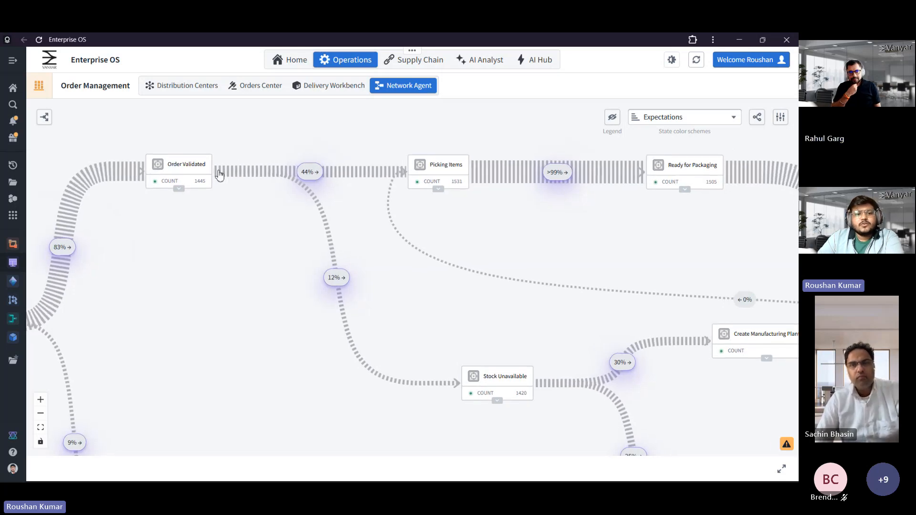
{"action": "left_click", "coordinate": [311, 171]}
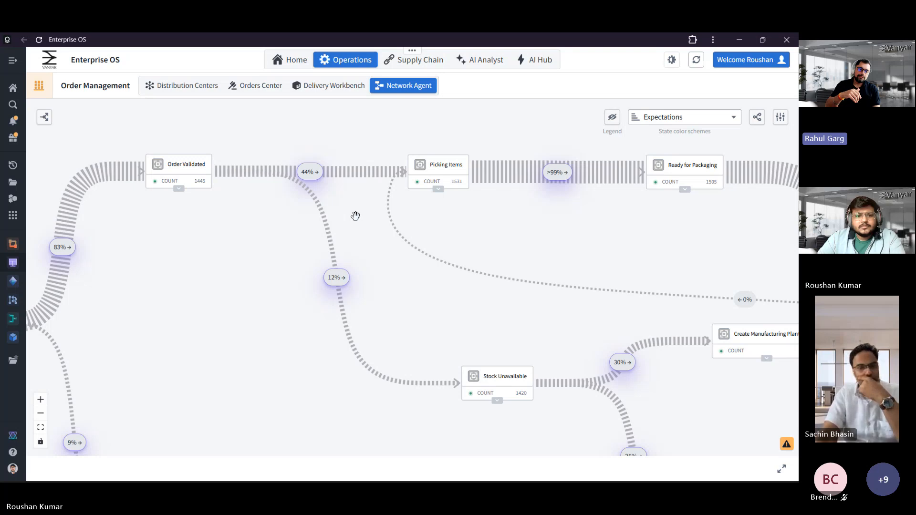
{"action": "scroll", "coordinate": [353, 214], "scroll_direction": "down", "scroll_amount": 2}
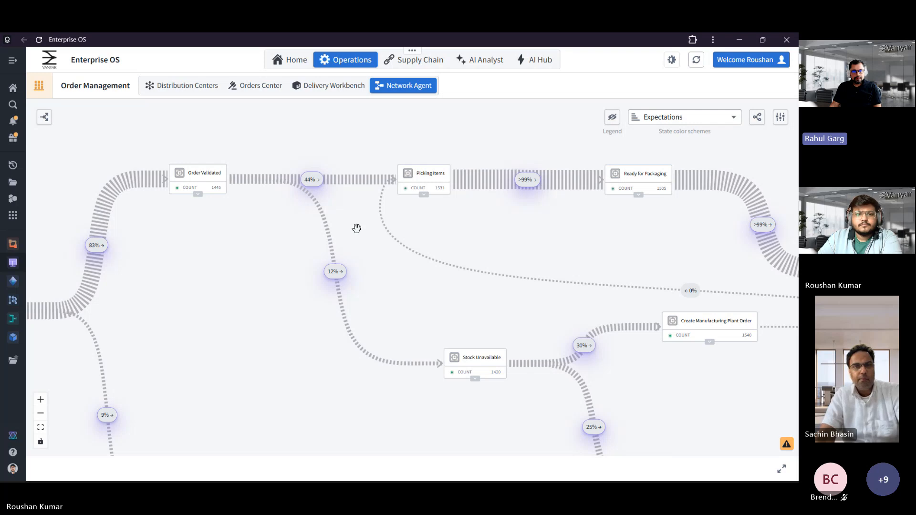
{"action": "scroll", "coordinate": [357, 228], "scroll_direction": "down", "scroll_amount": 2}
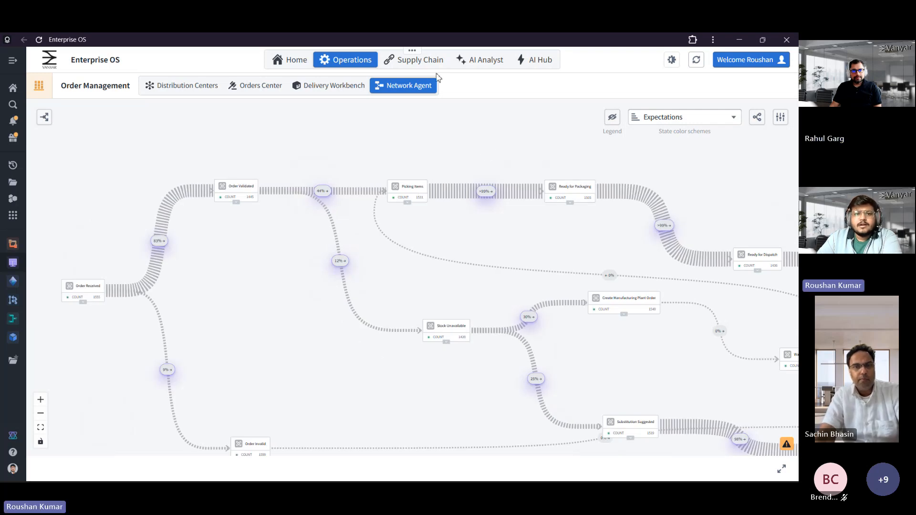
Ask the AI Analyst "What is our top supply chain risk right now?", defining the risk as Financial impact (Revenue at Risk)
{"action": "left_click", "coordinate": [486, 61]}
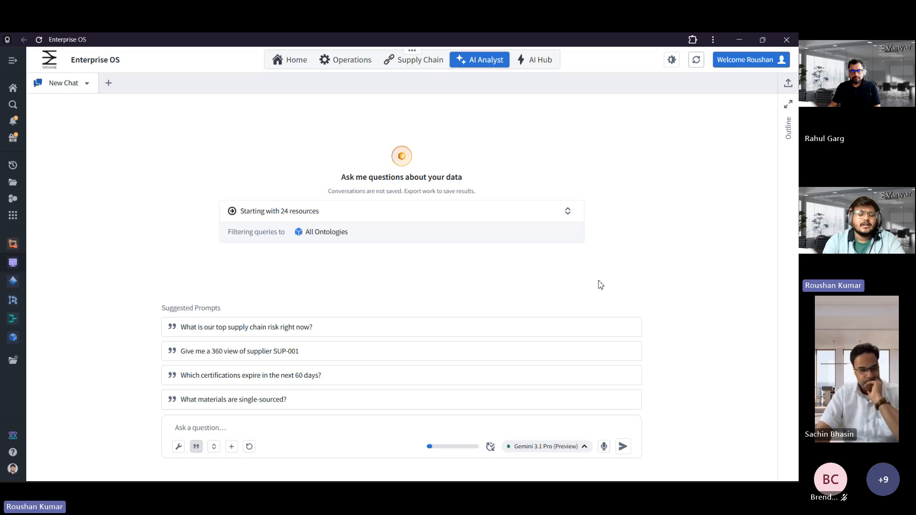
{"action": "left_click", "coordinate": [258, 338]}
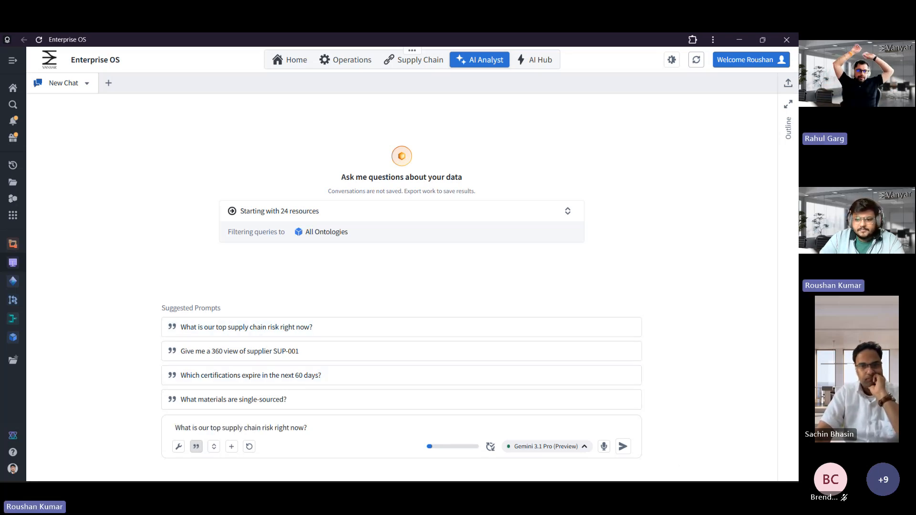
{"action": "left_click", "coordinate": [625, 447]}
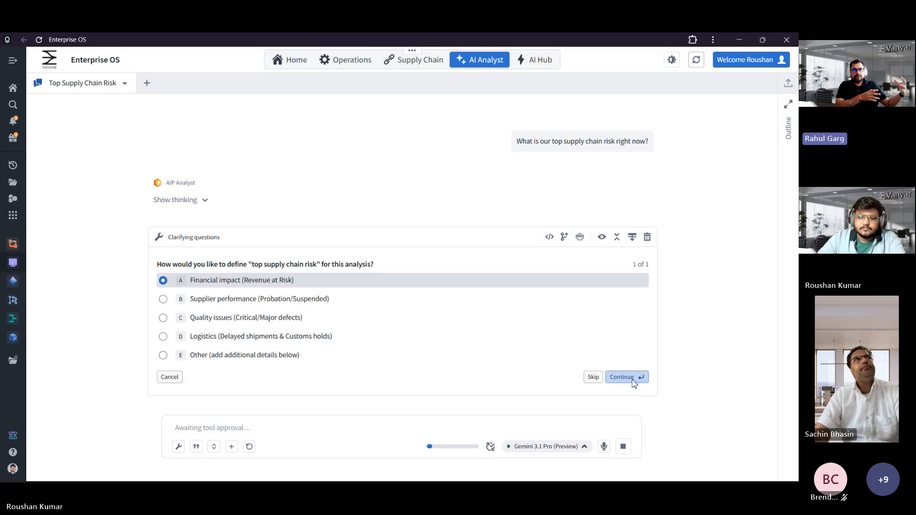
{"action": "left_click", "coordinate": [634, 377]}
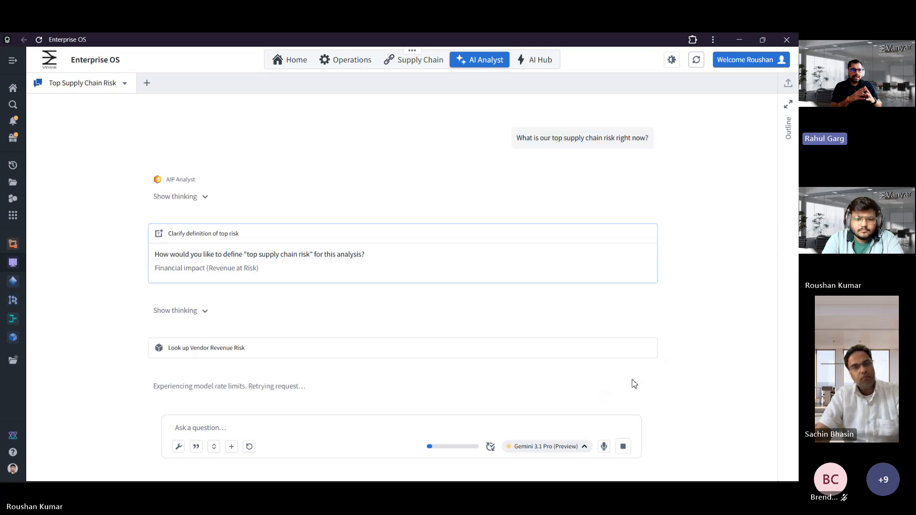
Switch the AI Analyst to a different model and resubmit the supply chain risk analysis
{"action": "left_click", "coordinate": [572, 451]}
{"action": "left_click", "coordinate": [362, 271]}
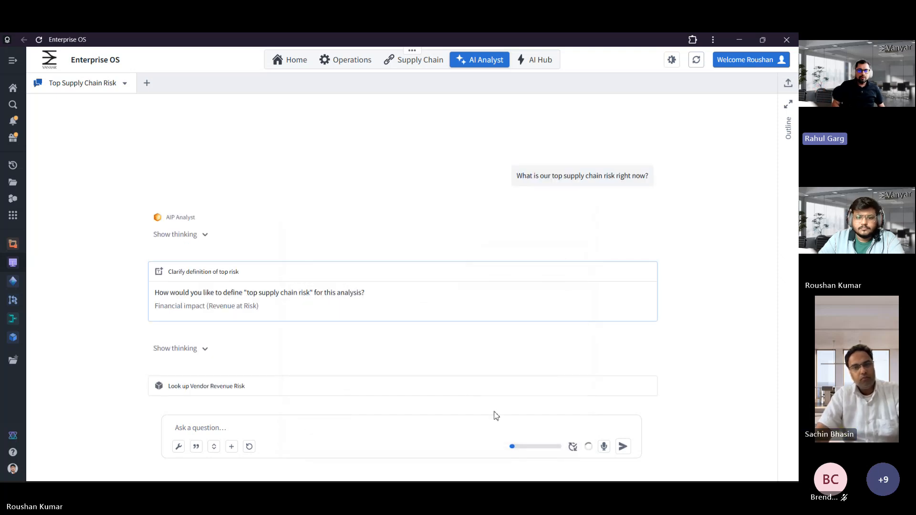
{"action": "left_click", "coordinate": [624, 448]}
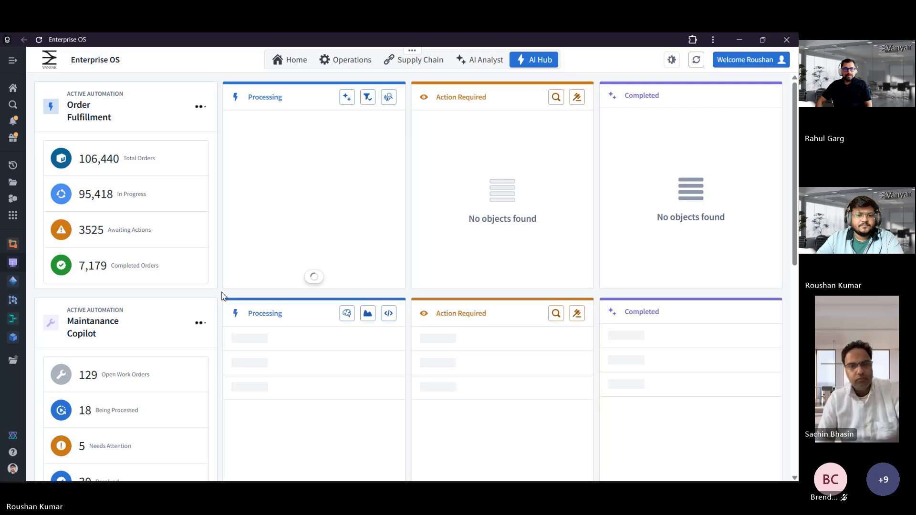
Examine the AI Hub's Order Fulfillment, Maintanance Copilot, Support Ticketing and Delivery Operations automations across their Processing, Action Required and Completed queues
{"action": "scroll", "coordinate": [222, 299], "scroll_direction": "down", "scroll_amount": 2}
{"action": "scroll", "coordinate": [222, 296], "scroll_direction": "up", "scroll_amount": 2}
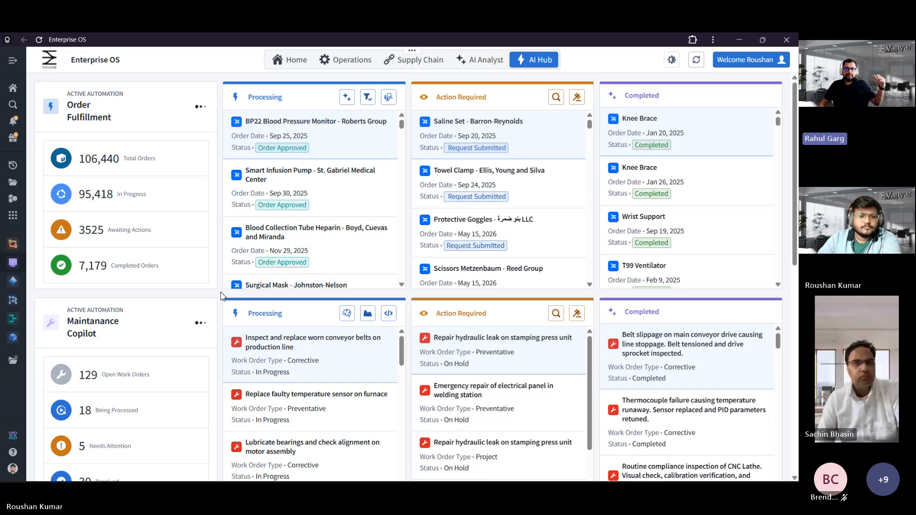
{"action": "scroll", "coordinate": [221, 296], "scroll_direction": "down", "scroll_amount": 1}
{"action": "scroll", "coordinate": [221, 296], "scroll_direction": "down", "scroll_amount": 1}
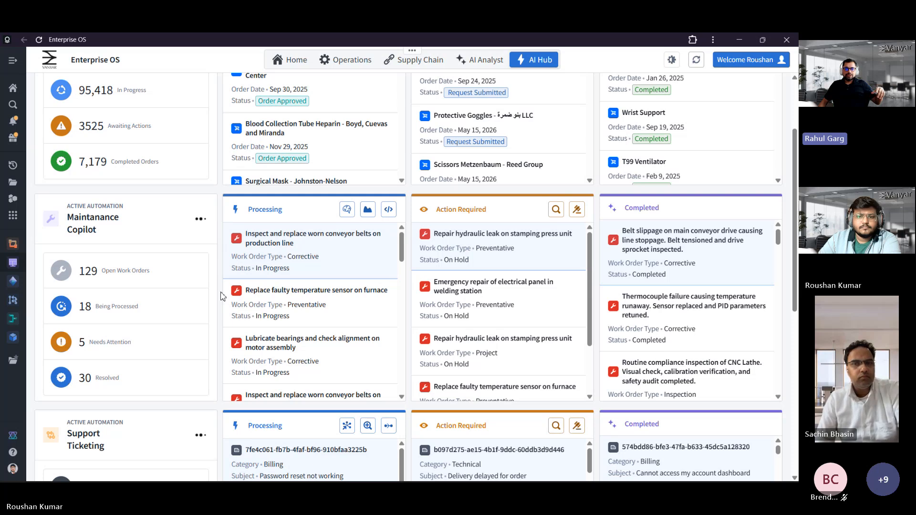
{"action": "scroll", "coordinate": [221, 296], "scroll_direction": "down", "scroll_amount": 2}
{"action": "scroll", "coordinate": [221, 296], "scroll_direction": "down", "scroll_amount": 1}
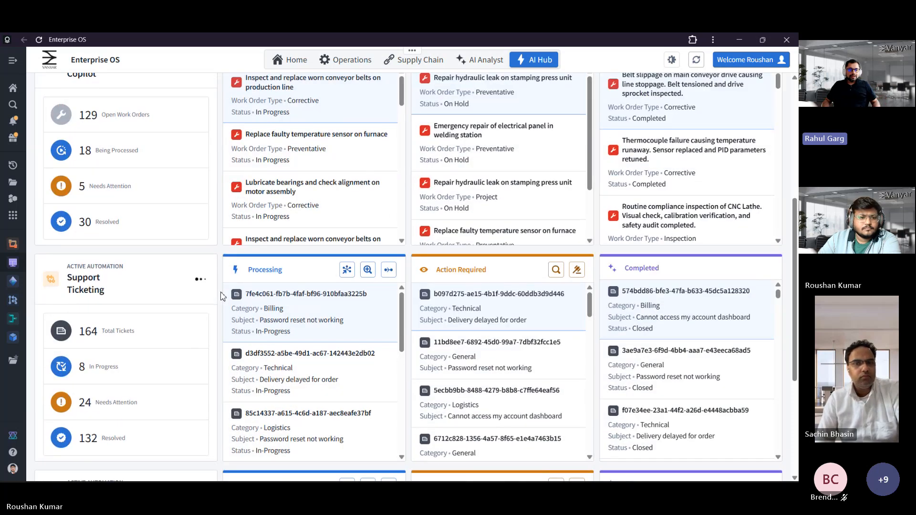
{"action": "scroll", "coordinate": [221, 296], "scroll_direction": "down", "scroll_amount": 1}
{"action": "scroll", "coordinate": [220, 295], "scroll_direction": "down", "scroll_amount": 1}
{"action": "scroll", "coordinate": [221, 296], "scroll_direction": "down", "scroll_amount": 1}
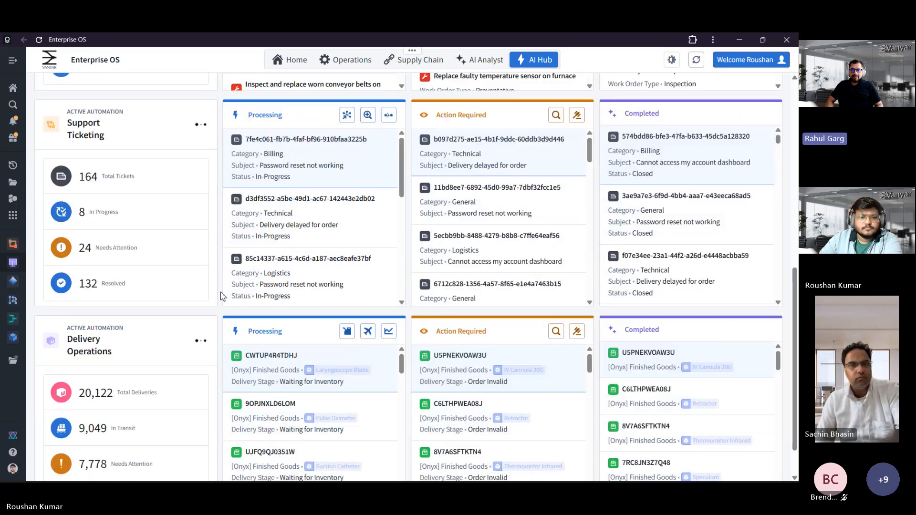
{"action": "scroll", "coordinate": [221, 296], "scroll_direction": "down", "scroll_amount": 1}
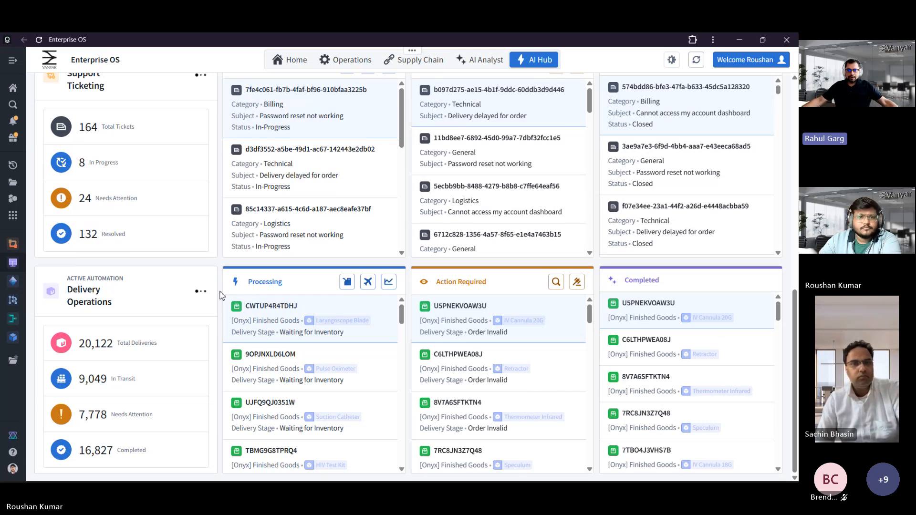
Review the Order Fulfillment automation at the start of the AI Hub again, and minimize the application window
{"action": "scroll", "coordinate": [221, 296], "scroll_direction": "up", "scroll_amount": 6}
{"action": "scroll", "coordinate": [221, 296], "scroll_direction": "up", "scroll_amount": 3}
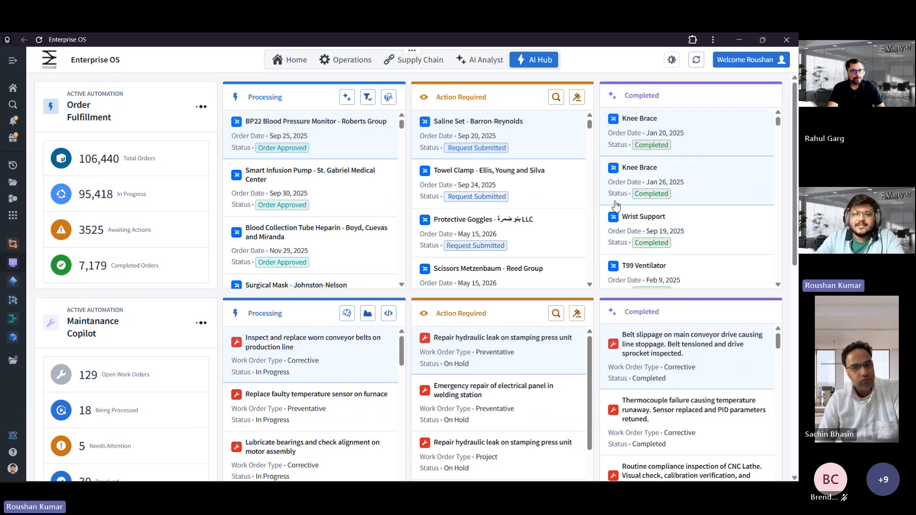
{"action": "left_click", "coordinate": [743, 42]}
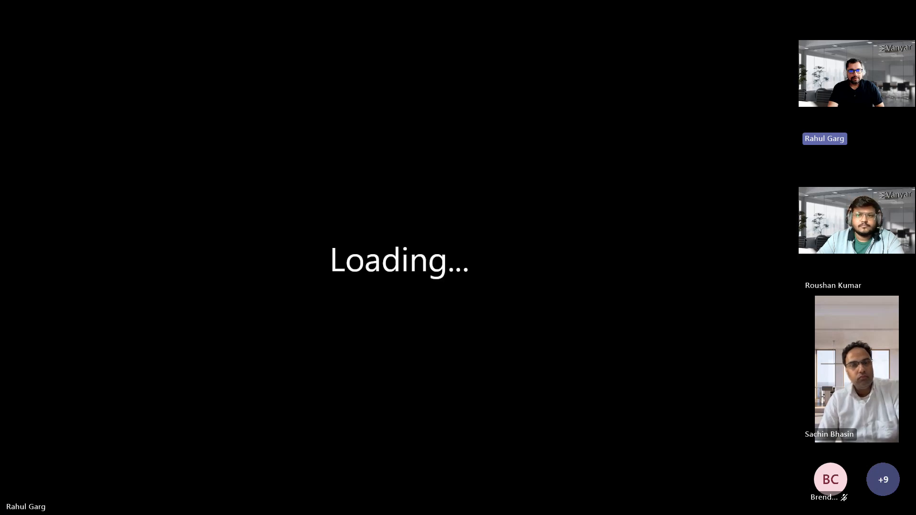